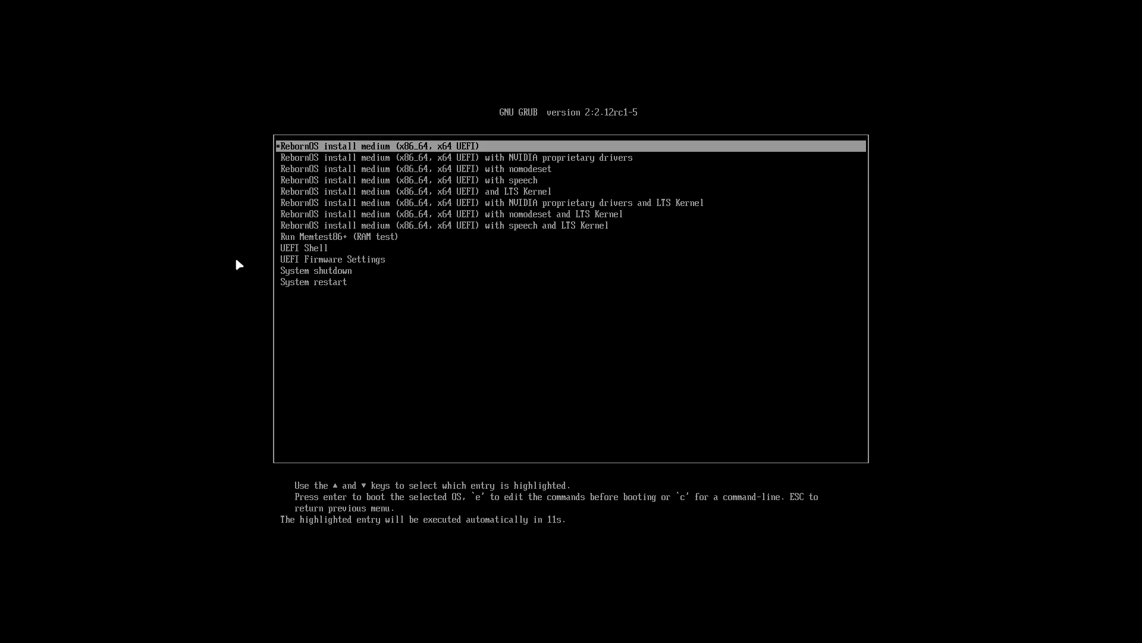
Inspect the default install entry's kernel and initrd boot lines without saving changes
key(Down)
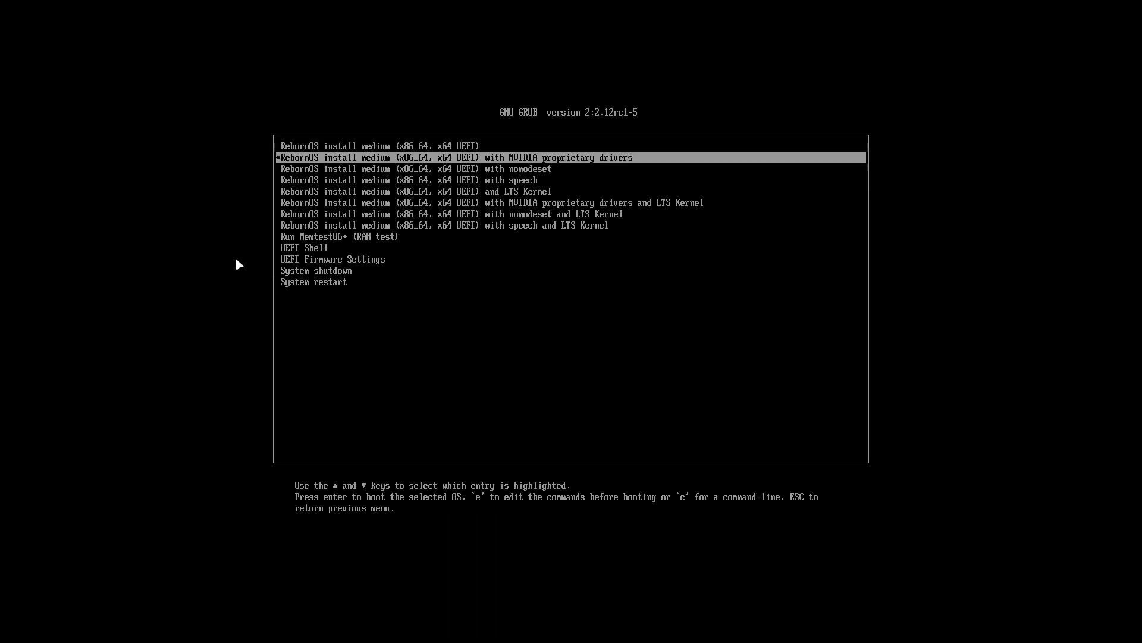
key(Up)
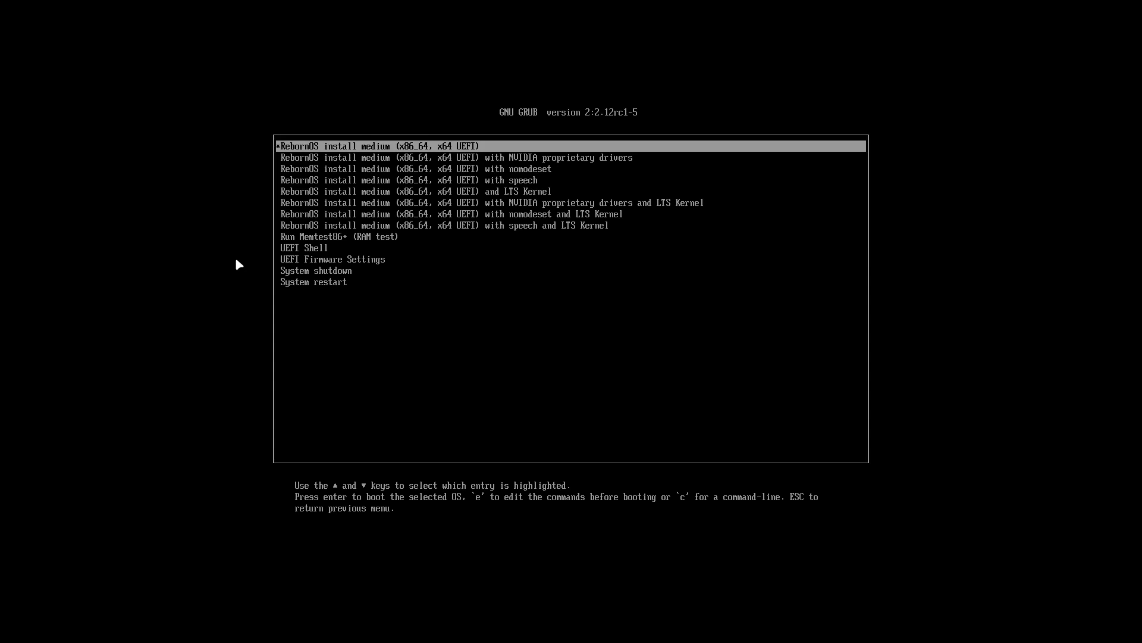
key(e)
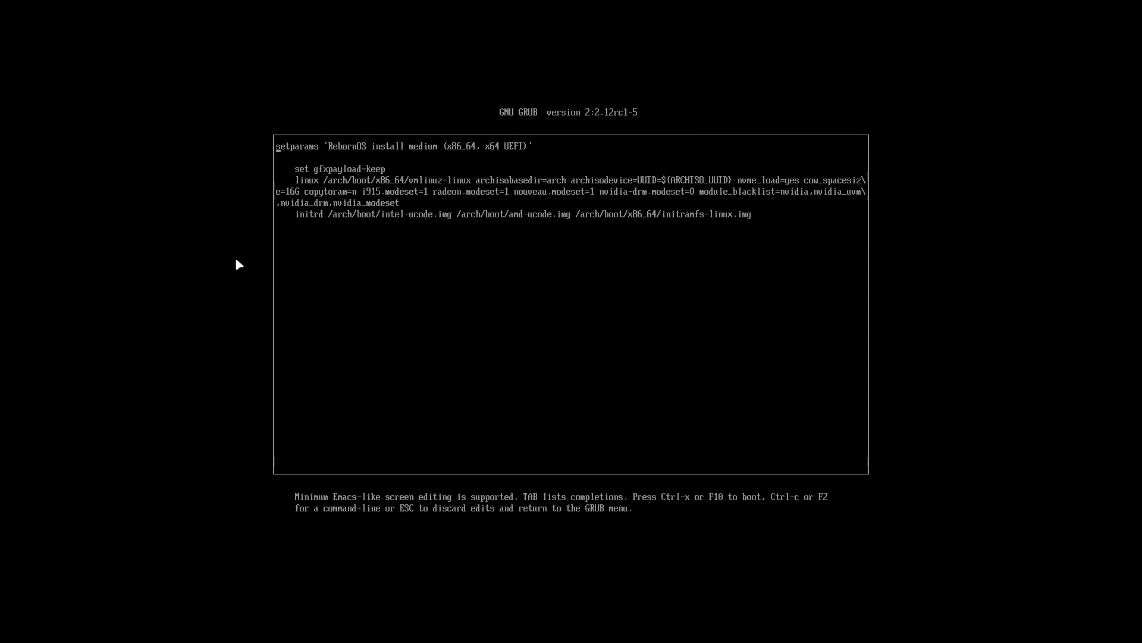
key(Down)
key(Up)
key(Right)
key(Escape)
View the boot commands of the NVIDIA proprietary drivers entry
key(Down)
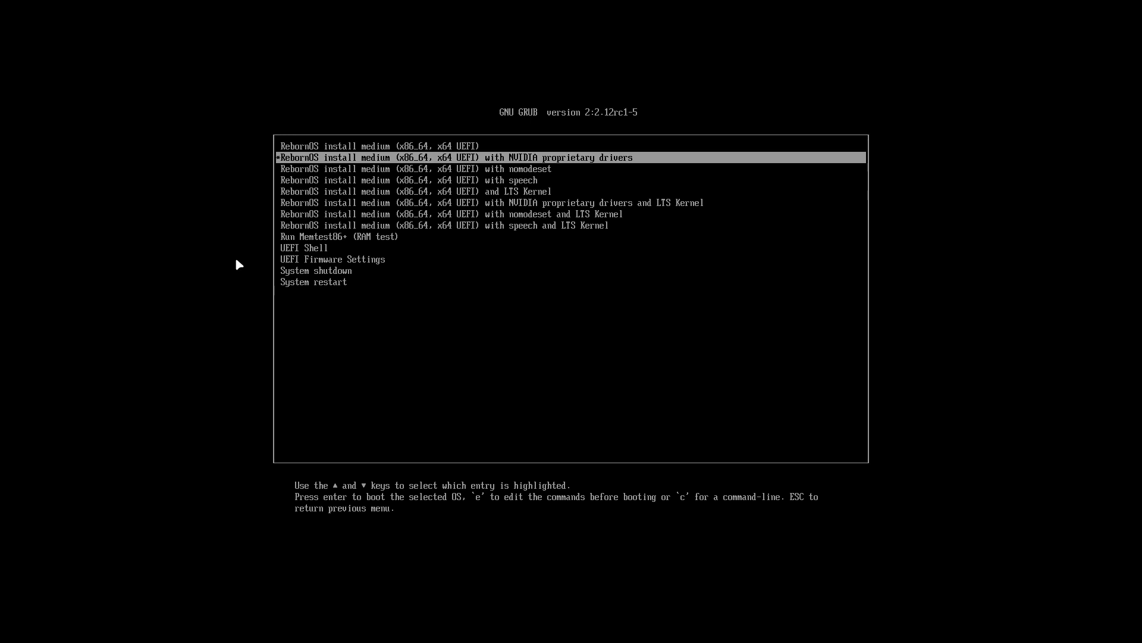
key(e)
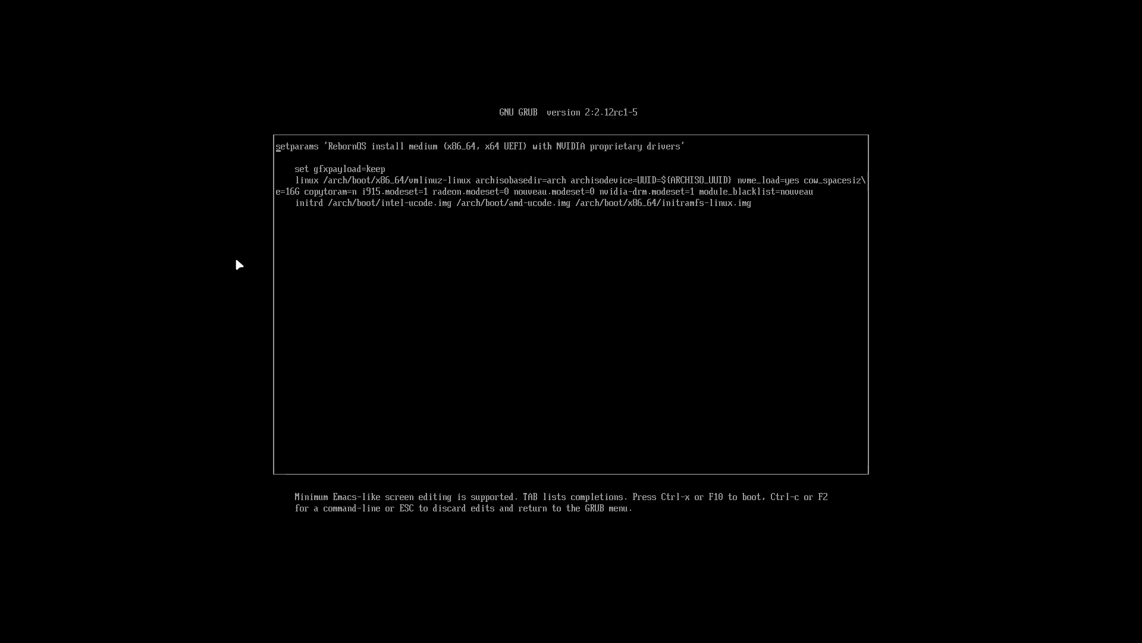
key(Escape)
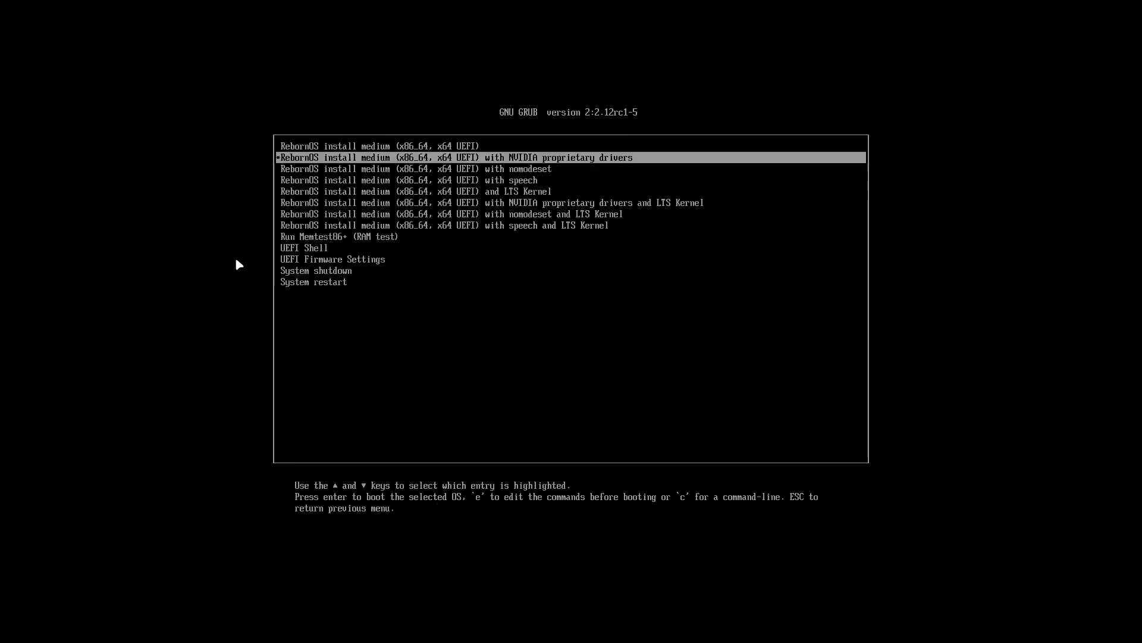
Boot the install medium using the nomodeset entry
key(Up)
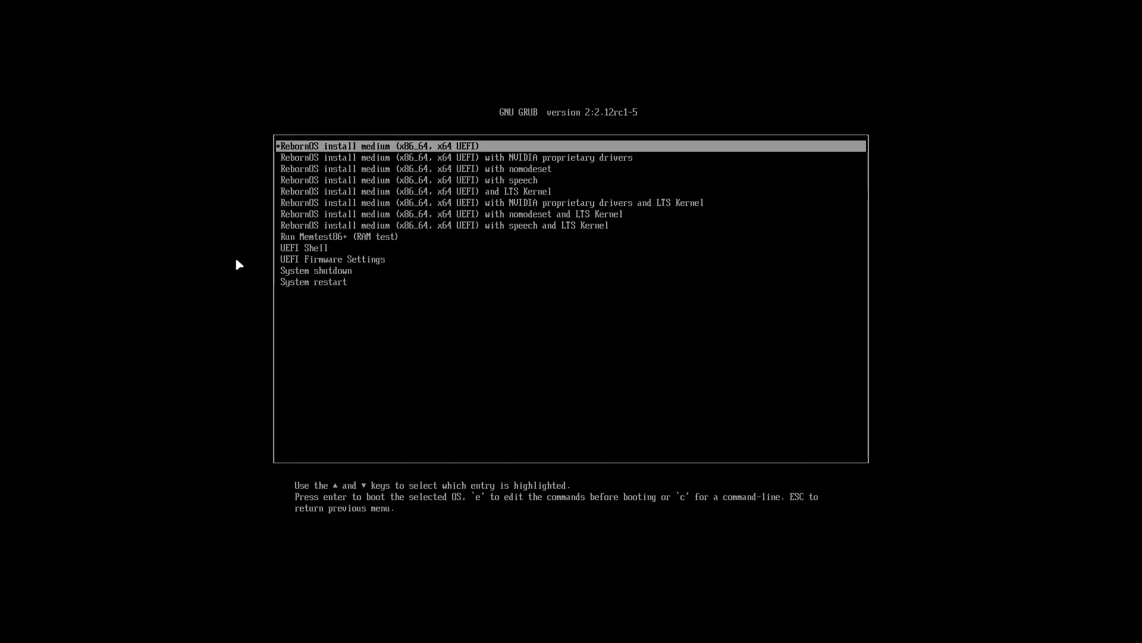
key(Down)
key(Down)
key(Down)
key(Down)
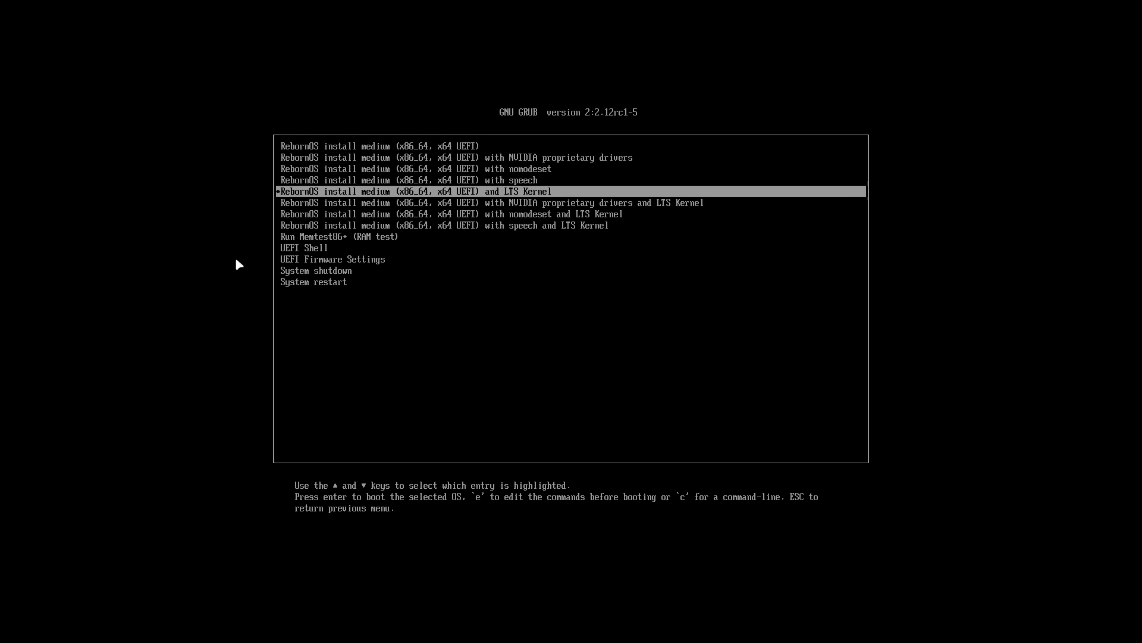
key(Up)
key(Up)
key(Return)
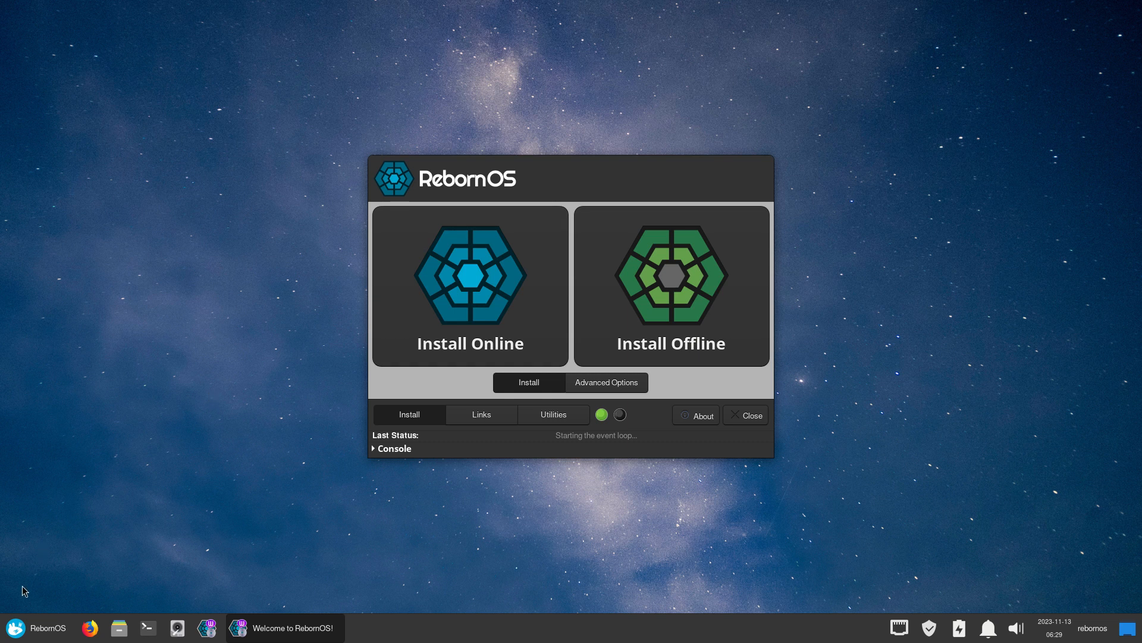
click(12, 631)
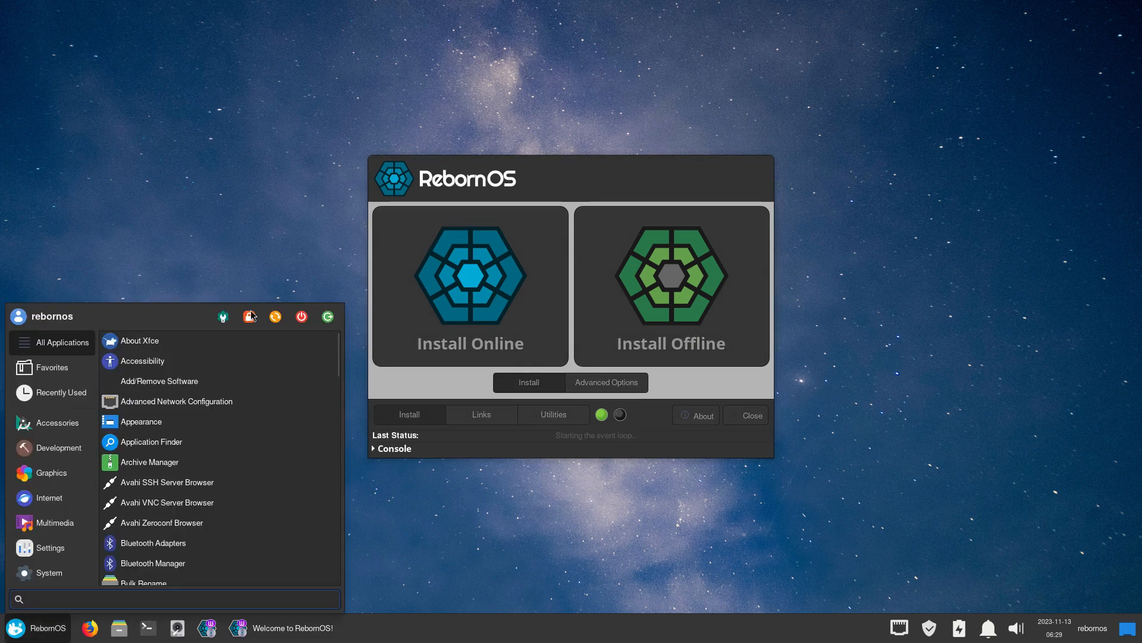
click(223, 316)
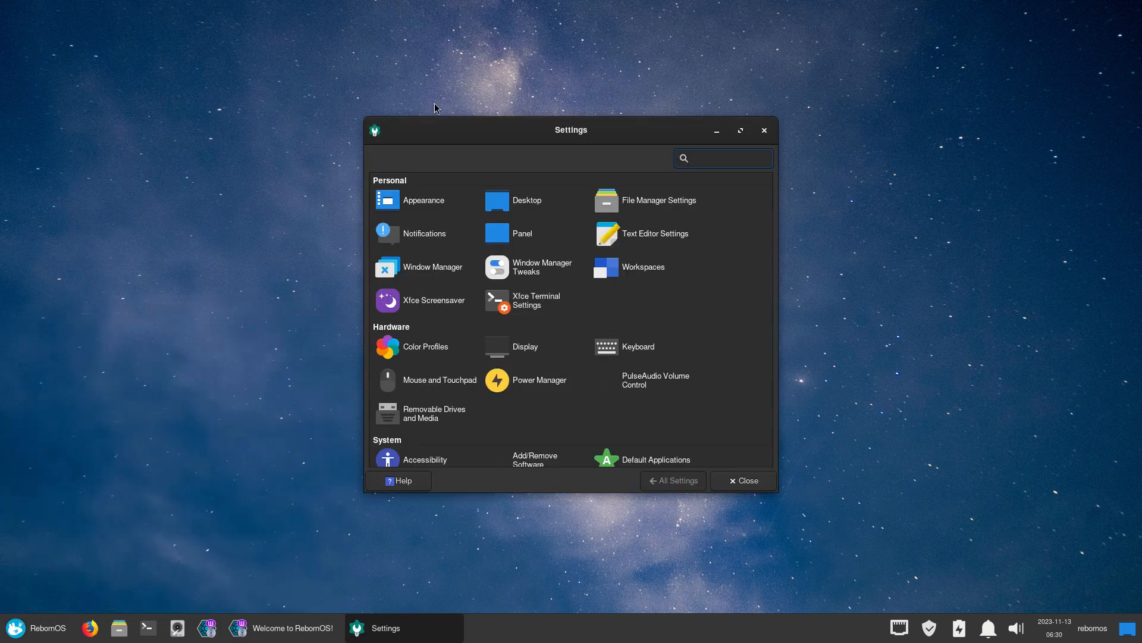
drag(472, 123, 235, 28)
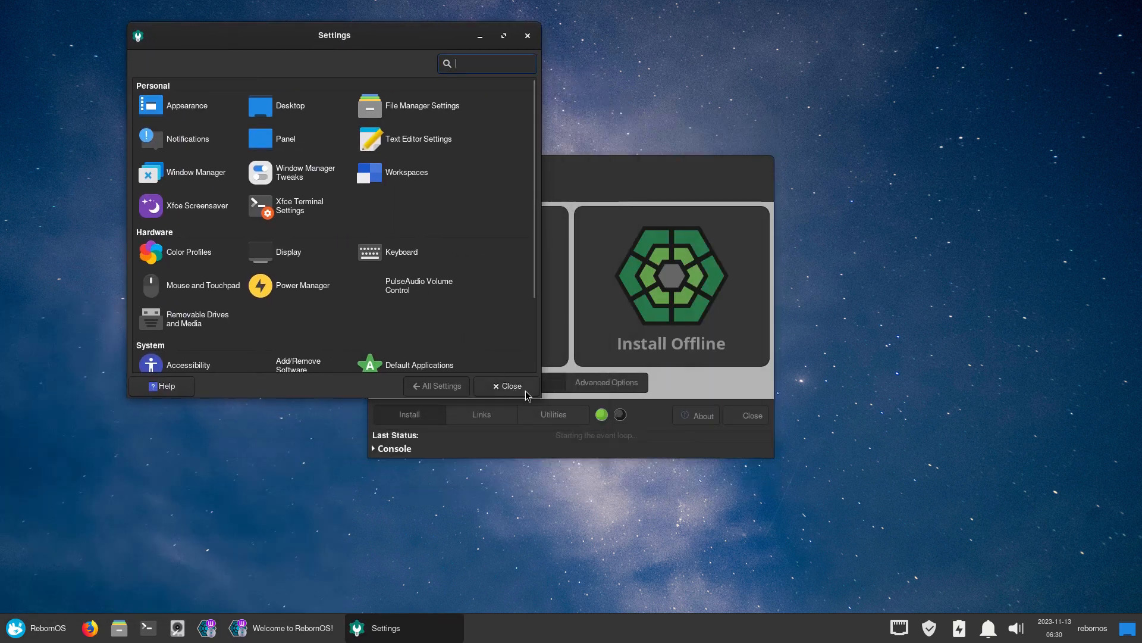
drag(541, 396, 919, 485)
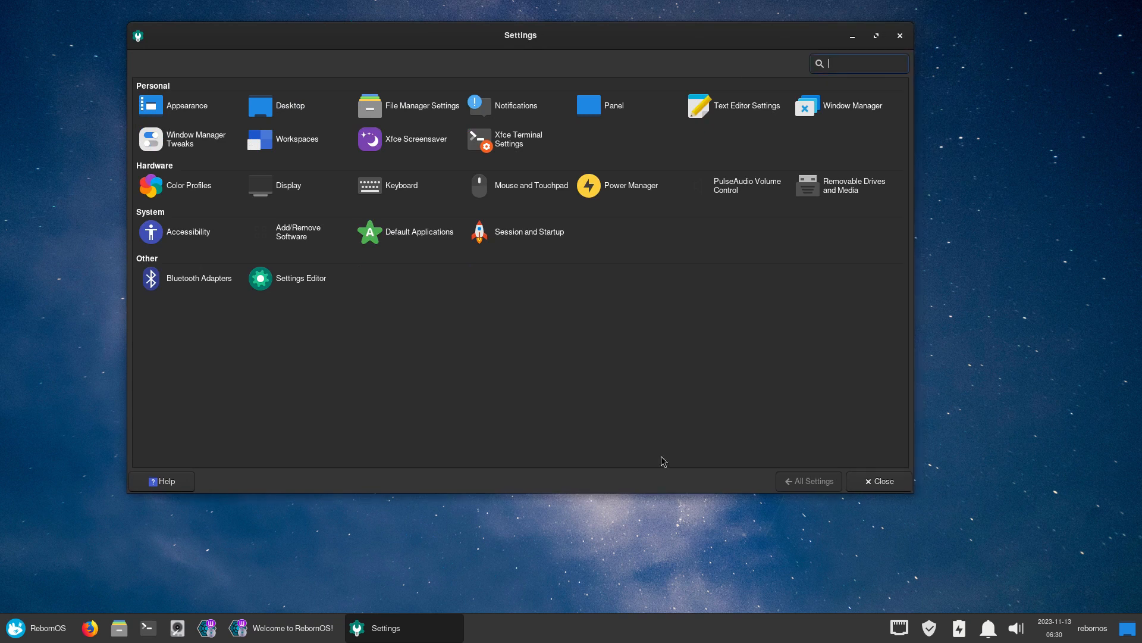
click(905, 37)
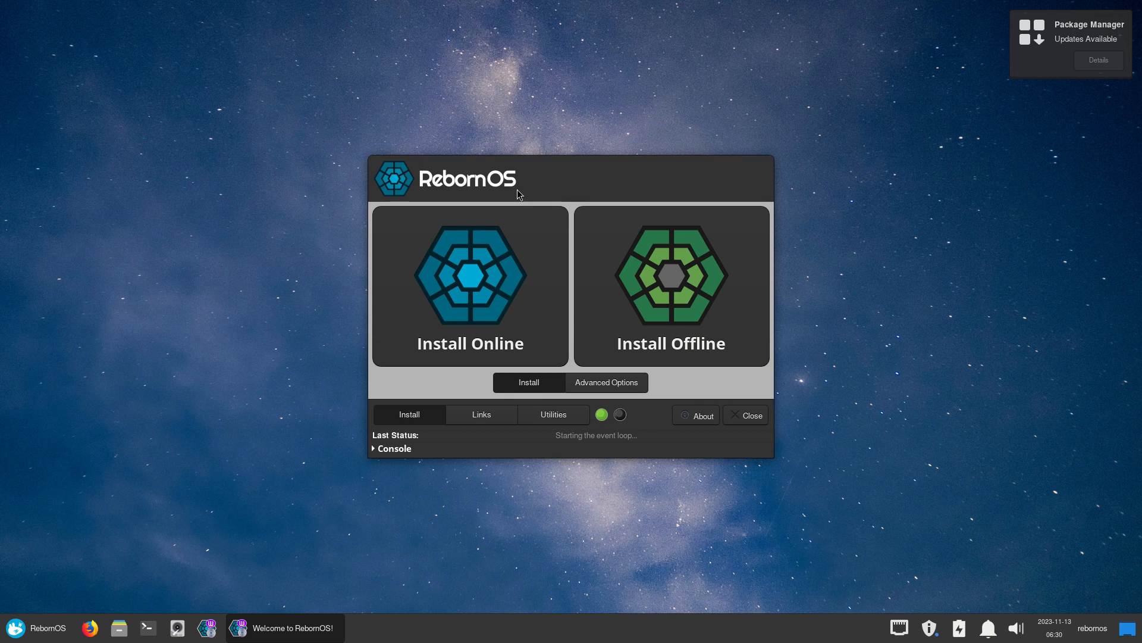
Browse the Links, Utilities and About pages of RebornOS Welcome, then launch Install Online
click(494, 415)
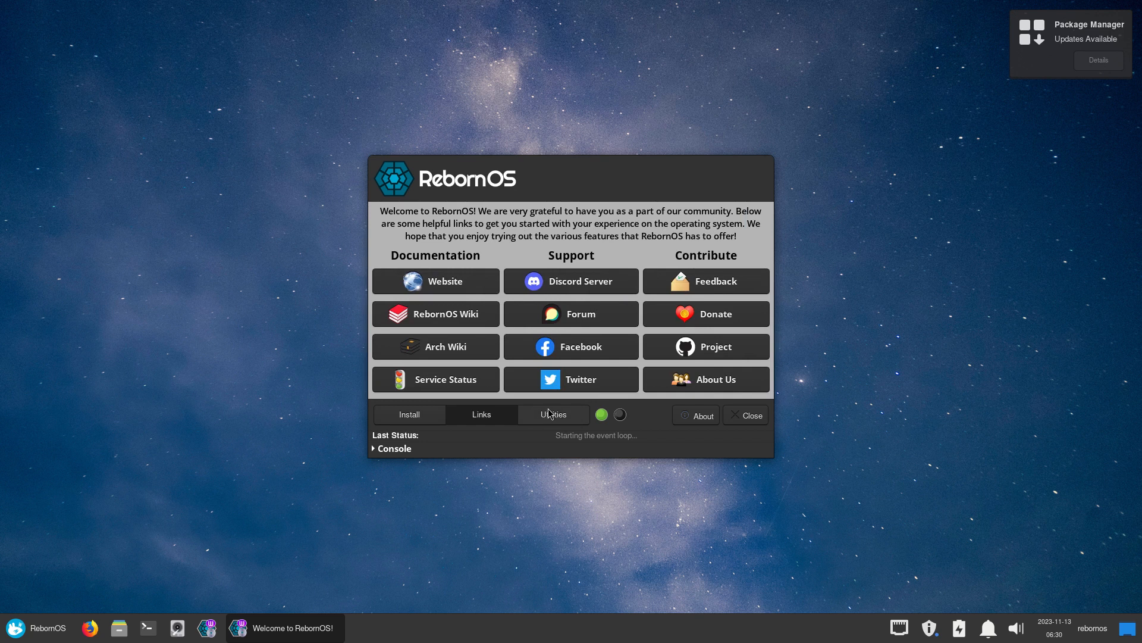
click(548, 415)
click(669, 483)
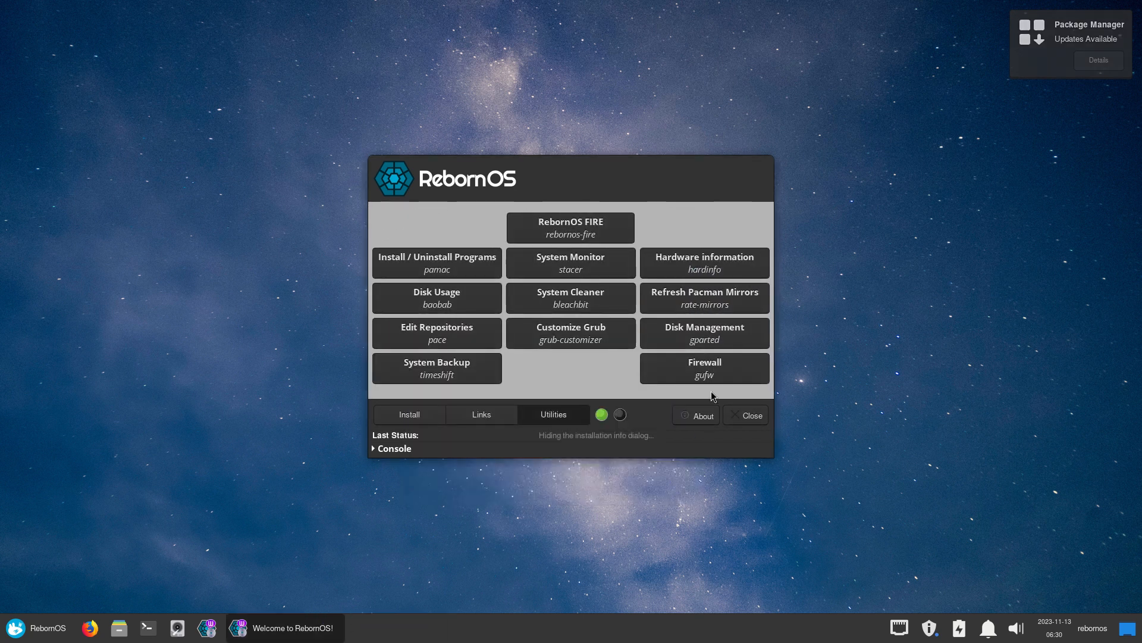
click(705, 416)
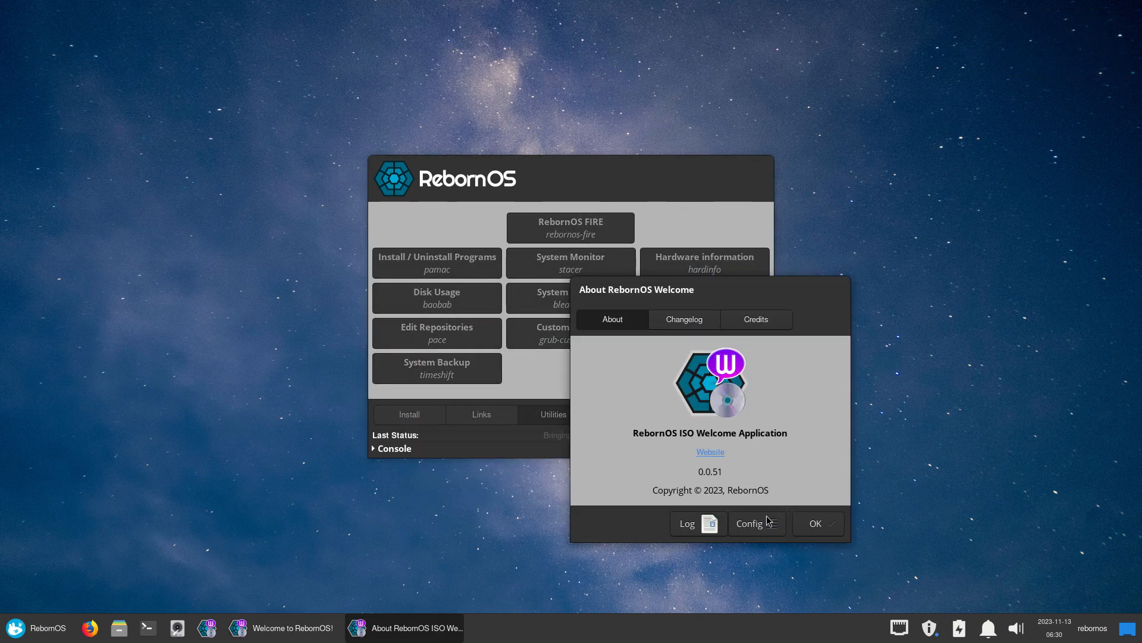
click(811, 525)
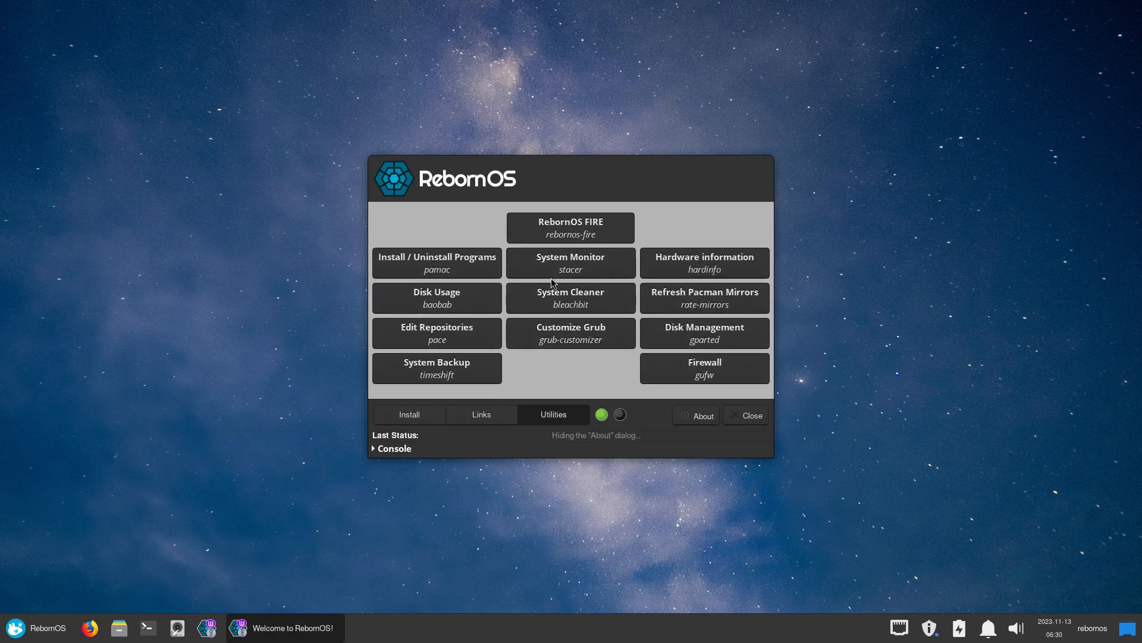
click(434, 418)
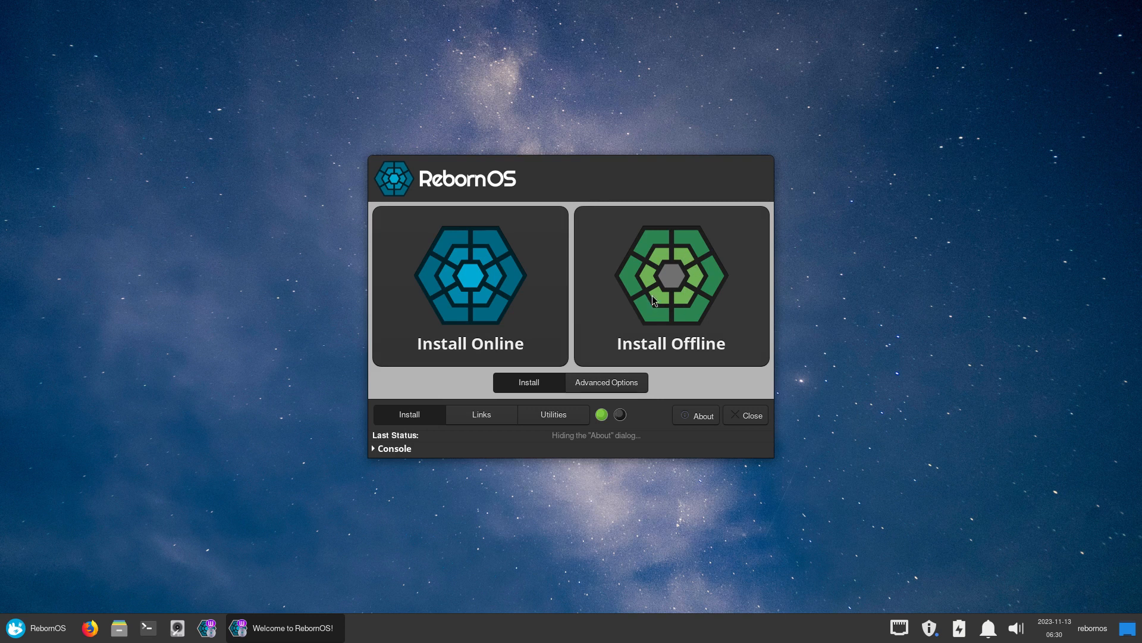
click(441, 295)
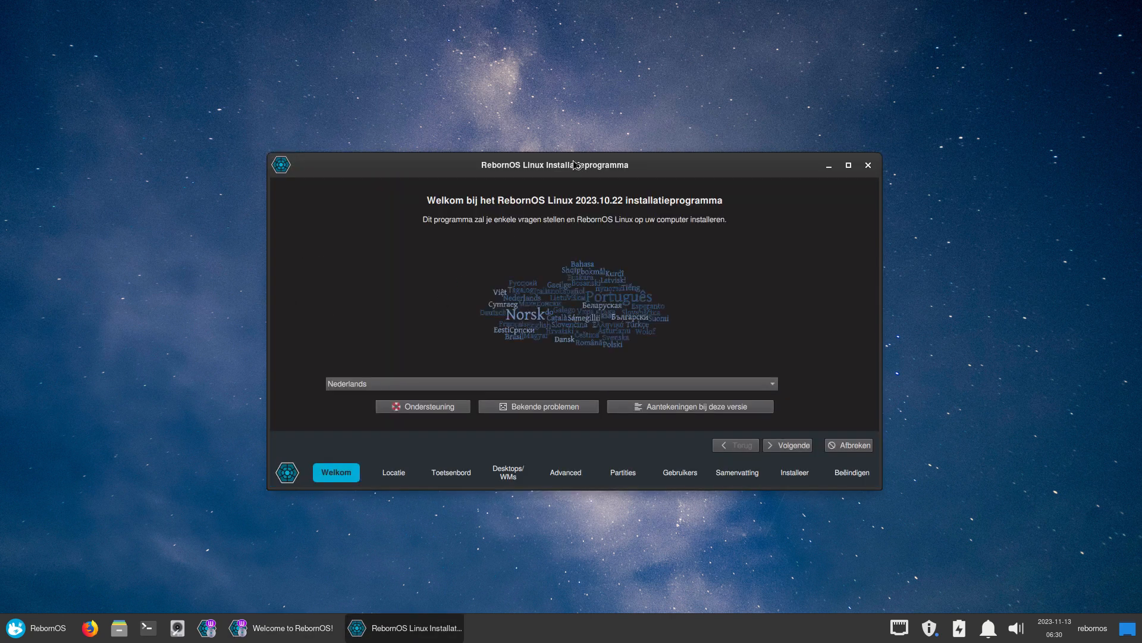
Move and enlarge the installer window, set the language to American English, and continue to Location
drag(574, 158, 460, 35)
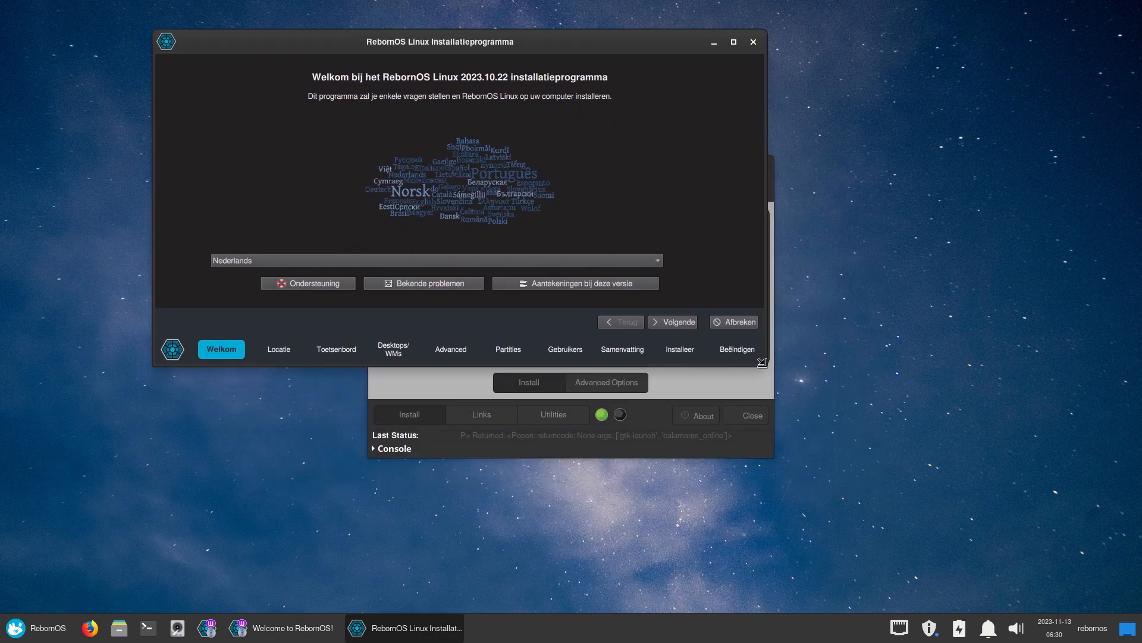
drag(766, 365, 919, 533)
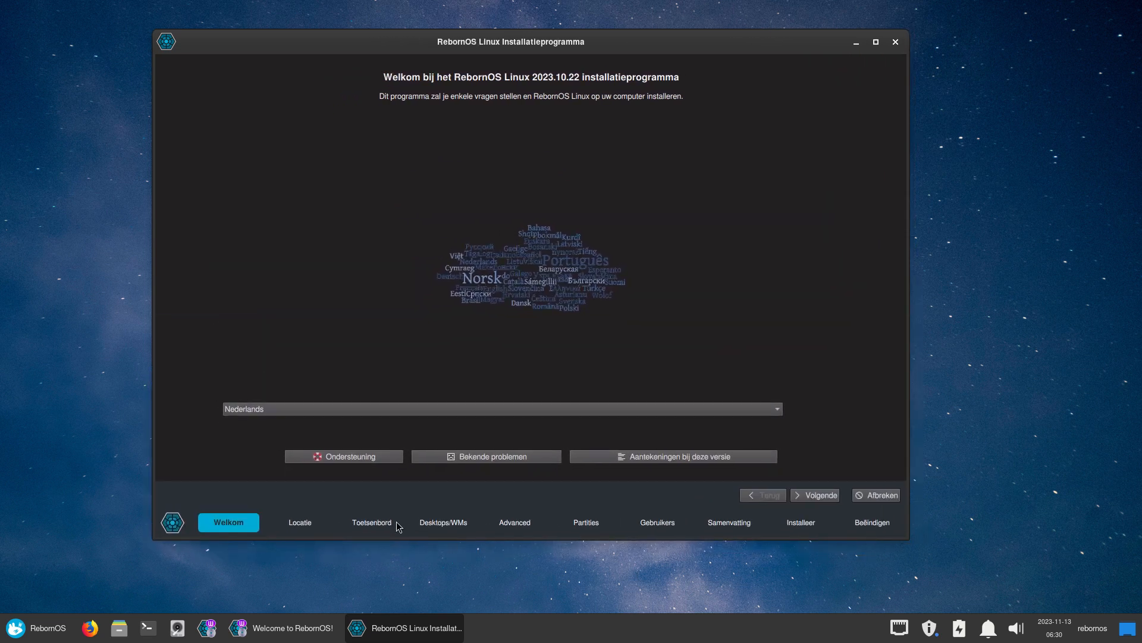
click(370, 408)
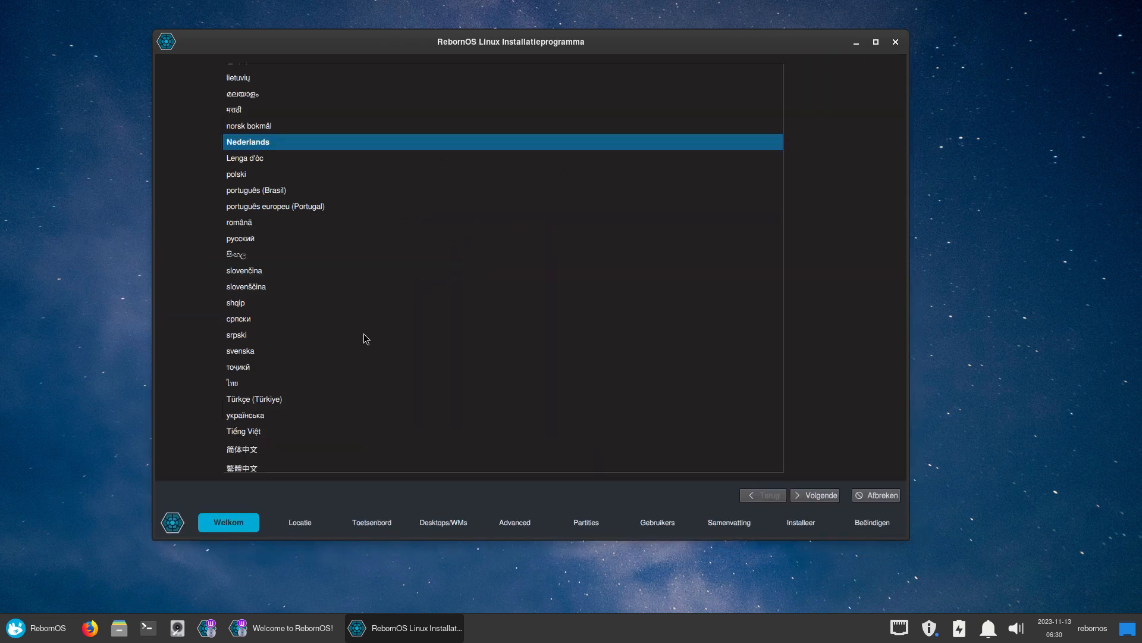
scroll(358, 320, up, 5)
scroll(358, 321, up, 5)
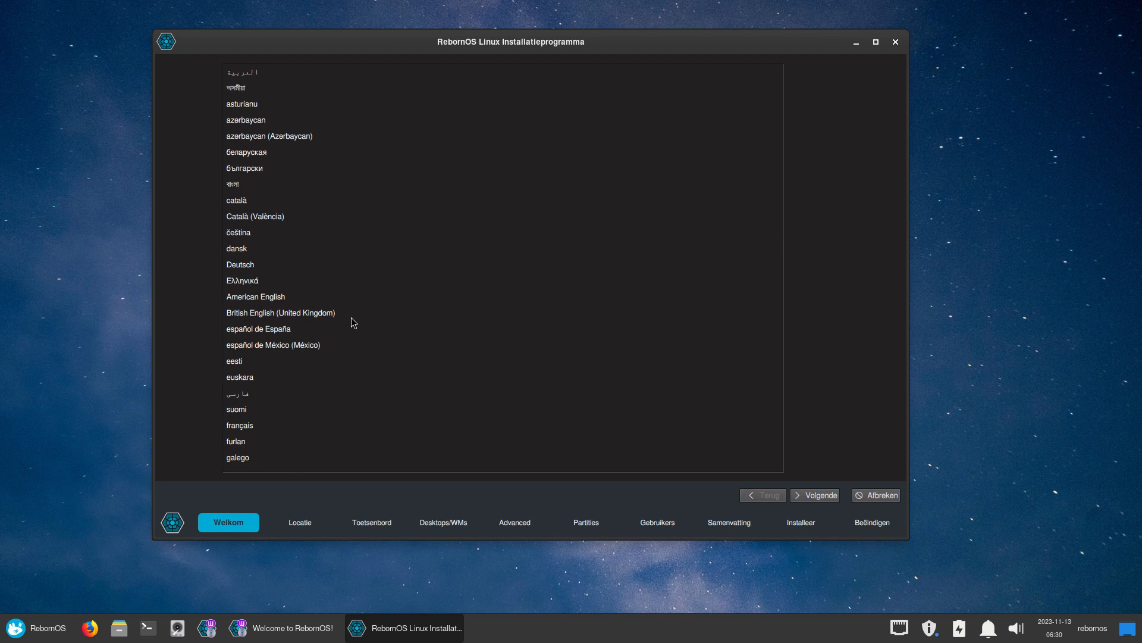
click(307, 296)
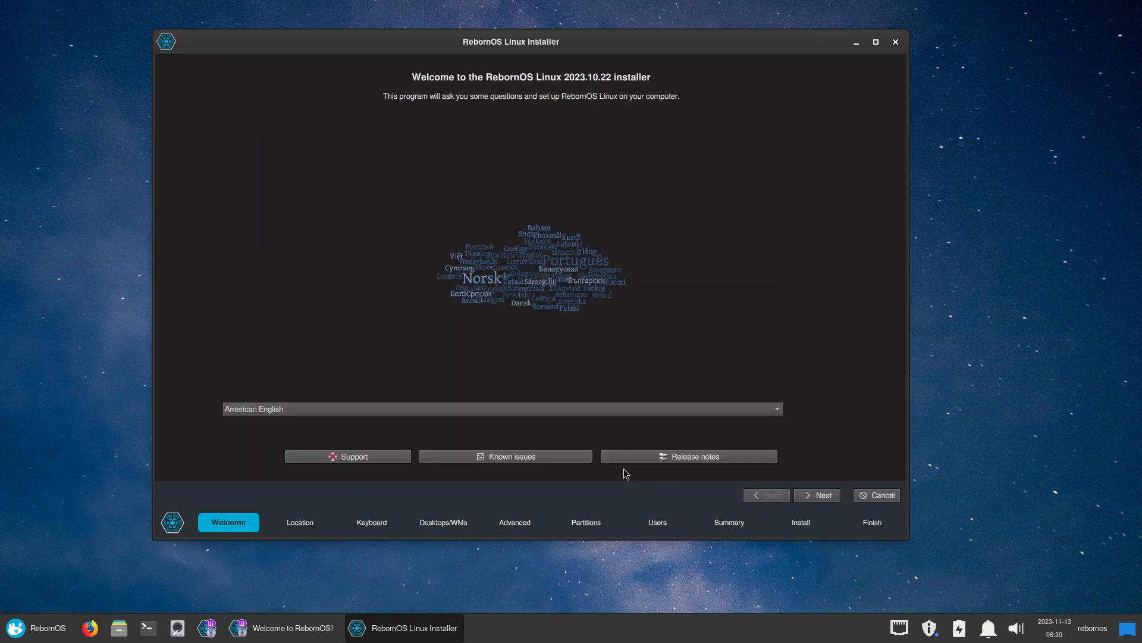
click(825, 501)
Choose the Belgian keyboard layout and the Deepin desktop, then continue to Advanced
click(826, 504)
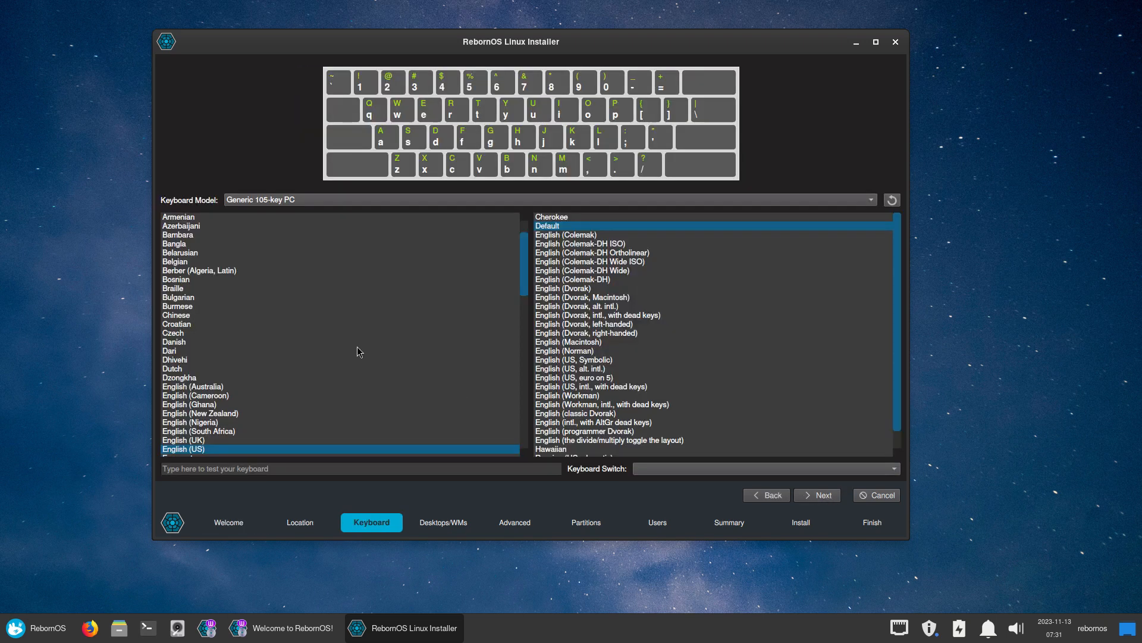
click(189, 262)
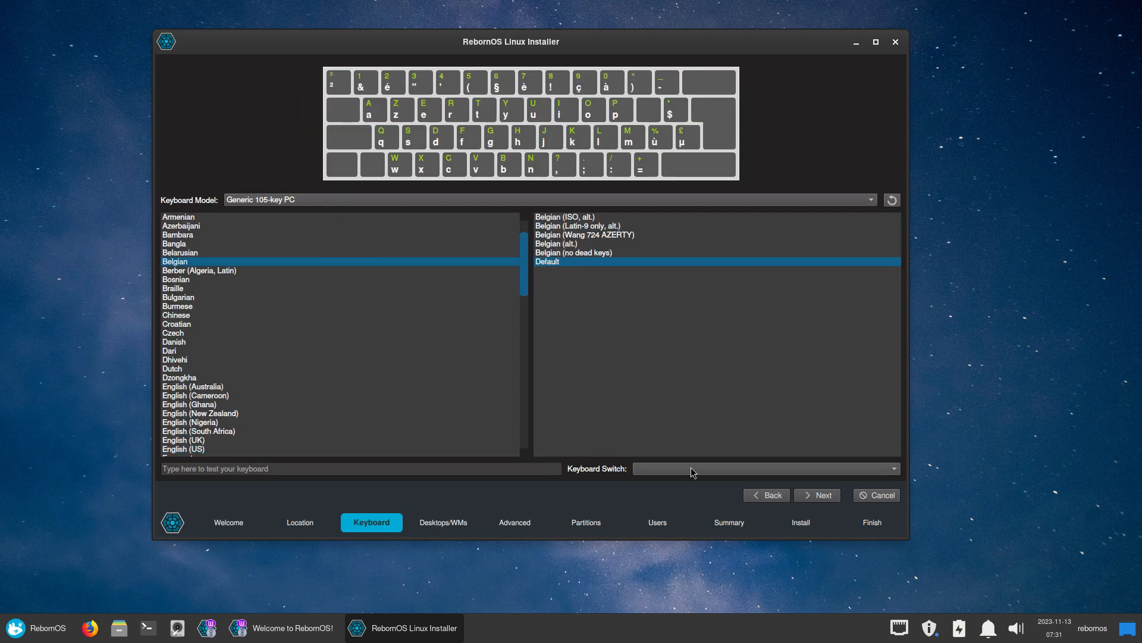
click(825, 494)
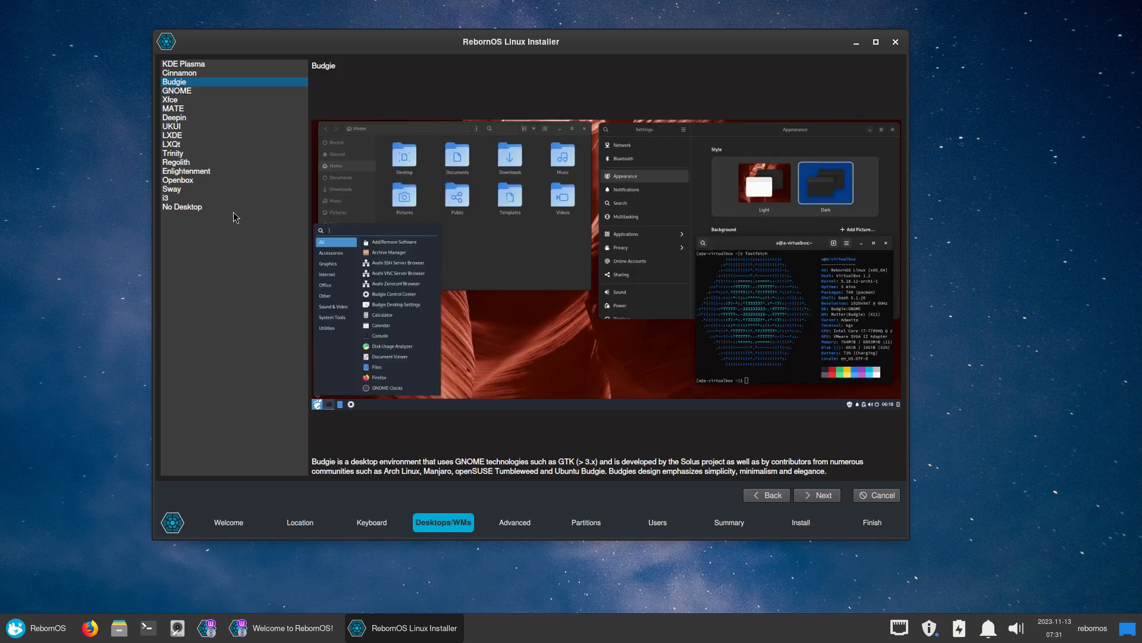
click(191, 119)
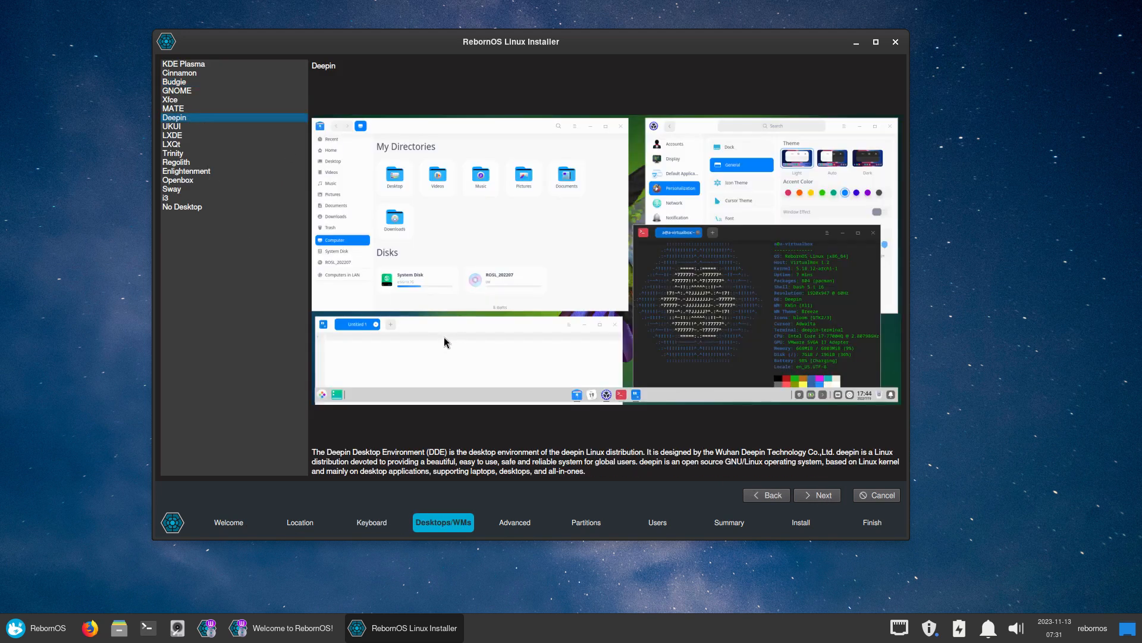
click(838, 495)
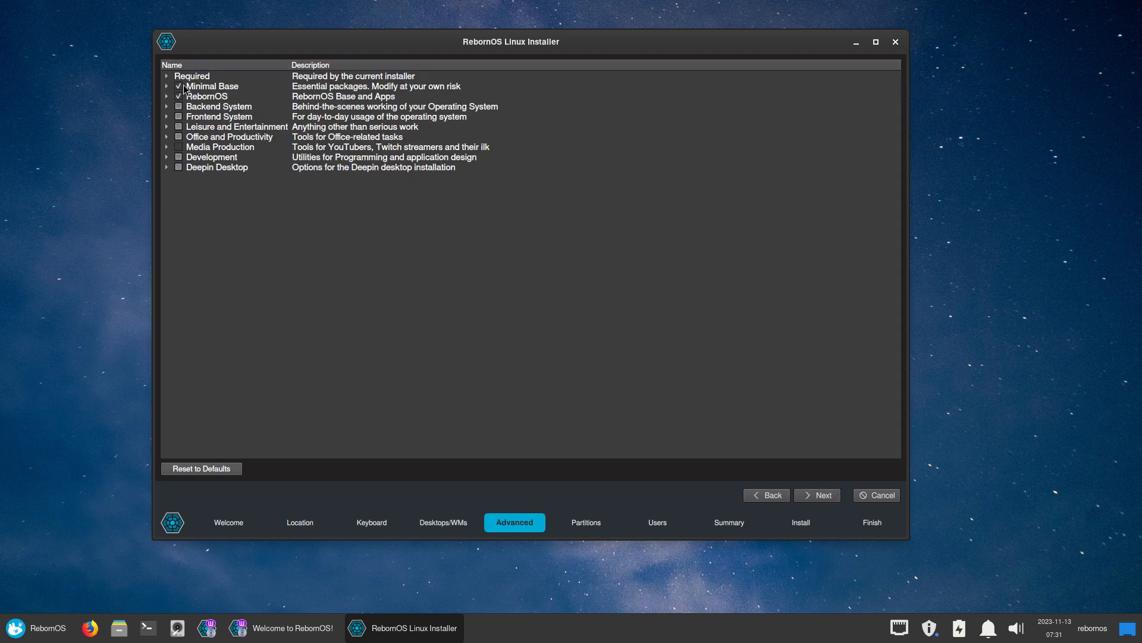
Expand and collapse the Minimal Base, RebornOS and Required package groups
click(166, 87)
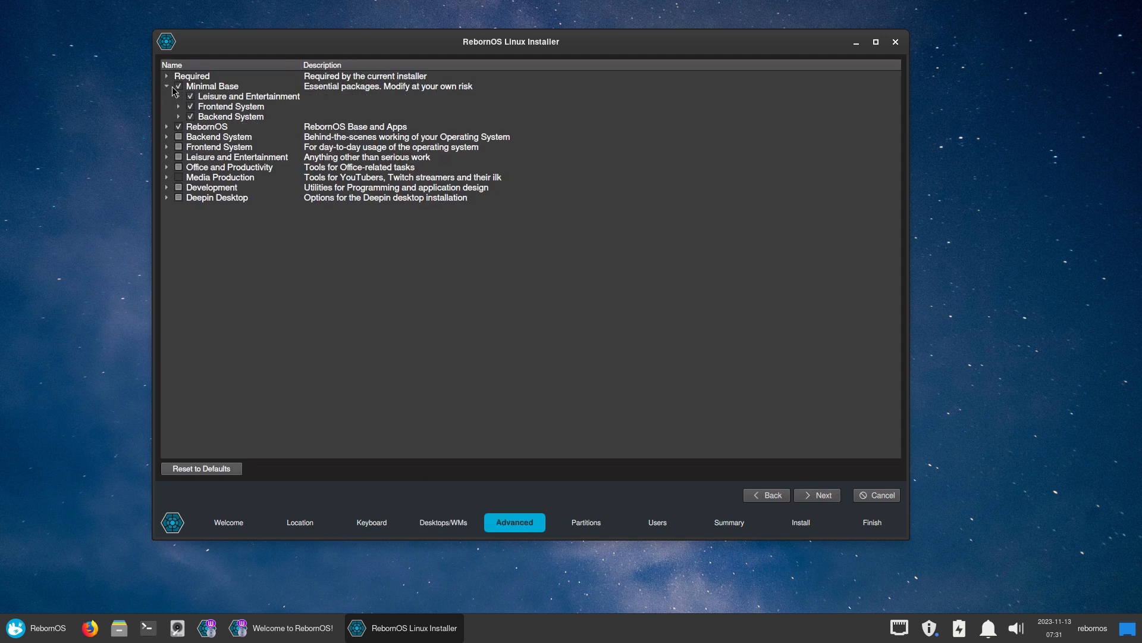
click(167, 127)
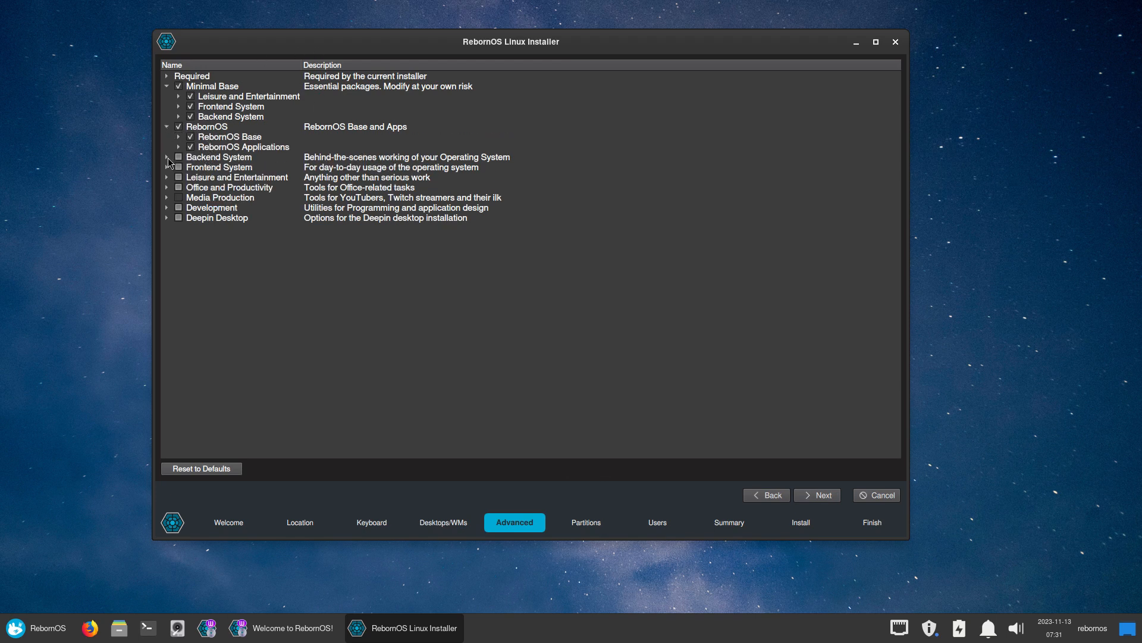
click(167, 86)
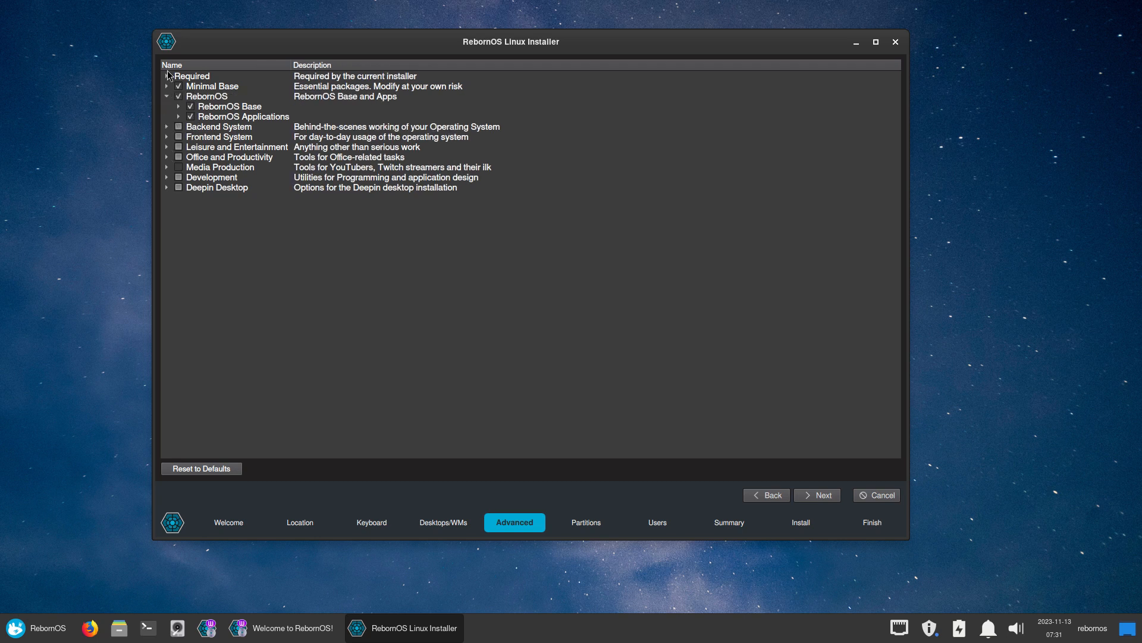
click(167, 77)
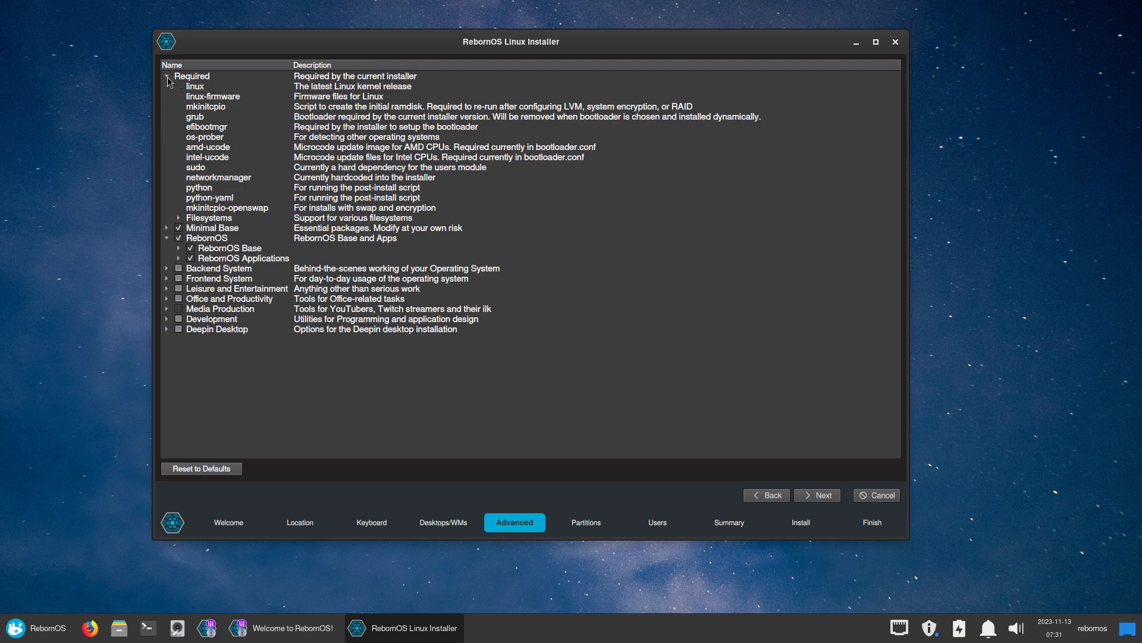
click(167, 76)
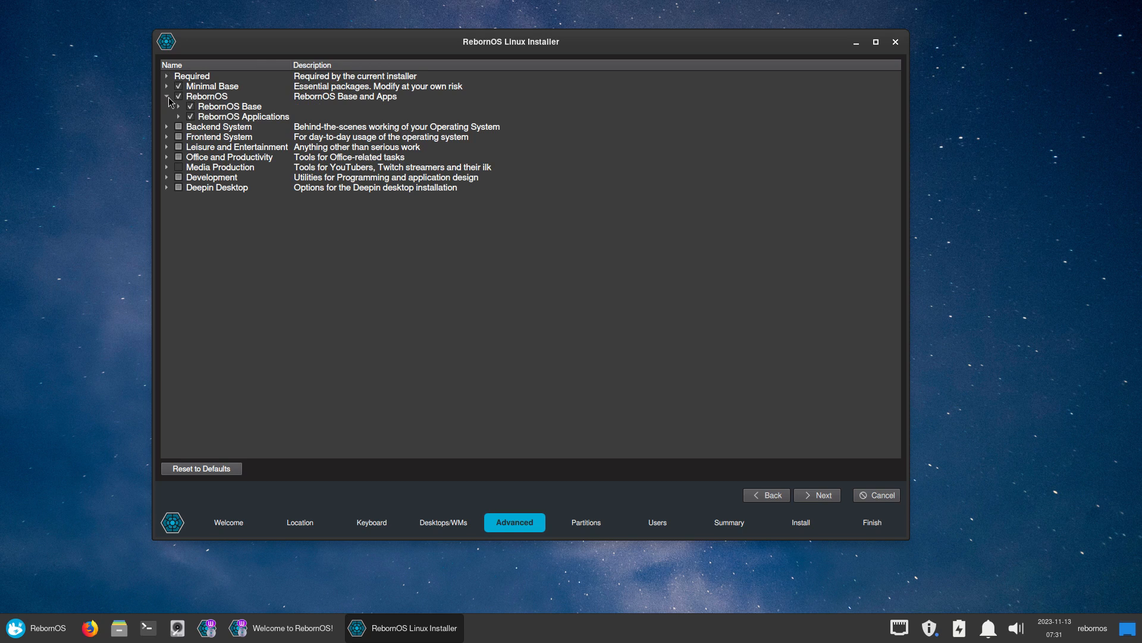
Expand the Backend System, Bluetooth and Input package groups
click(168, 126)
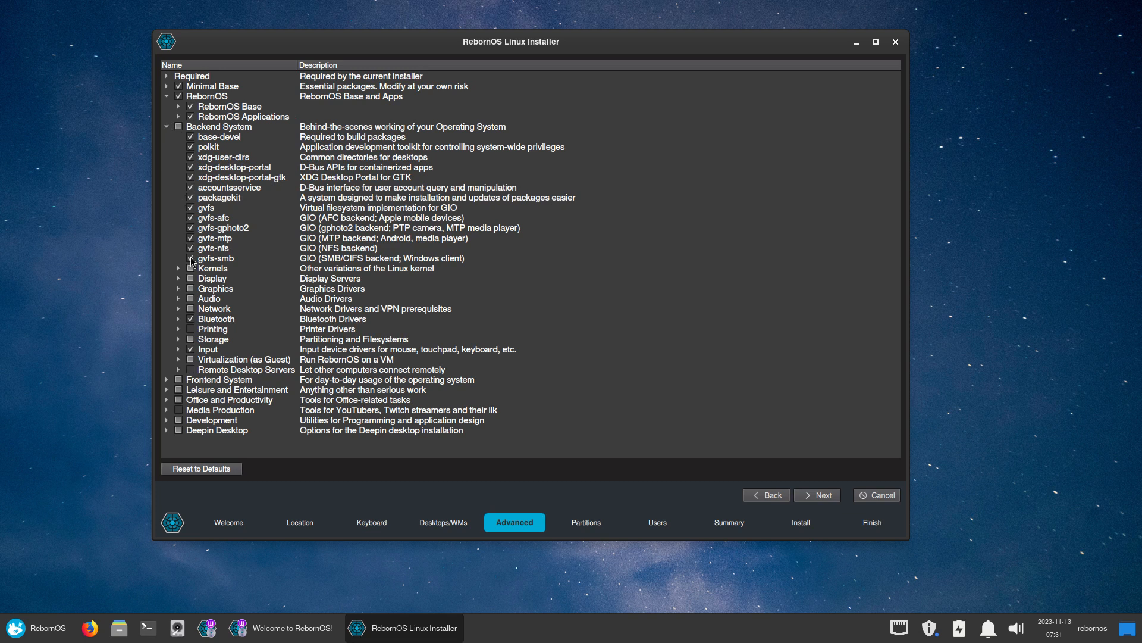
click(179, 320)
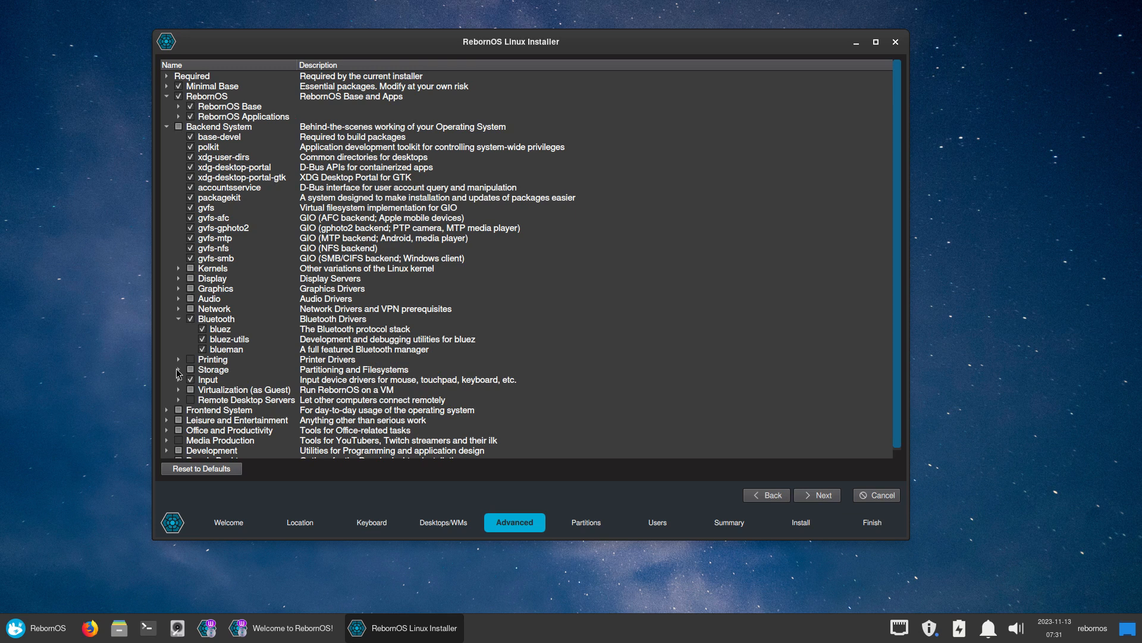
scroll(183, 365, down, 1)
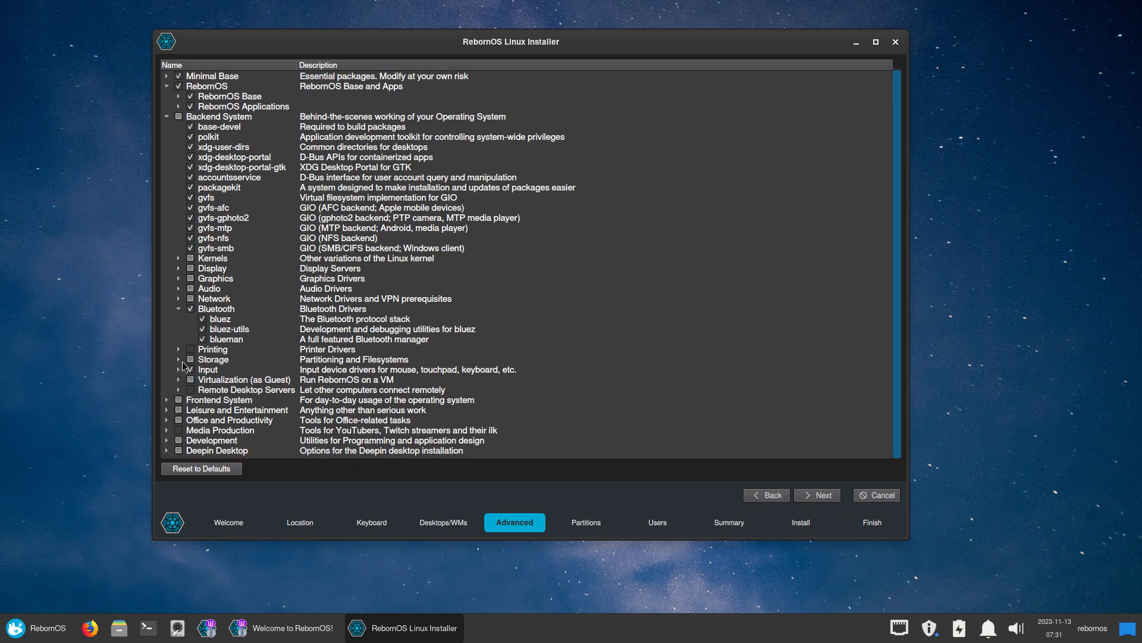
click(179, 369)
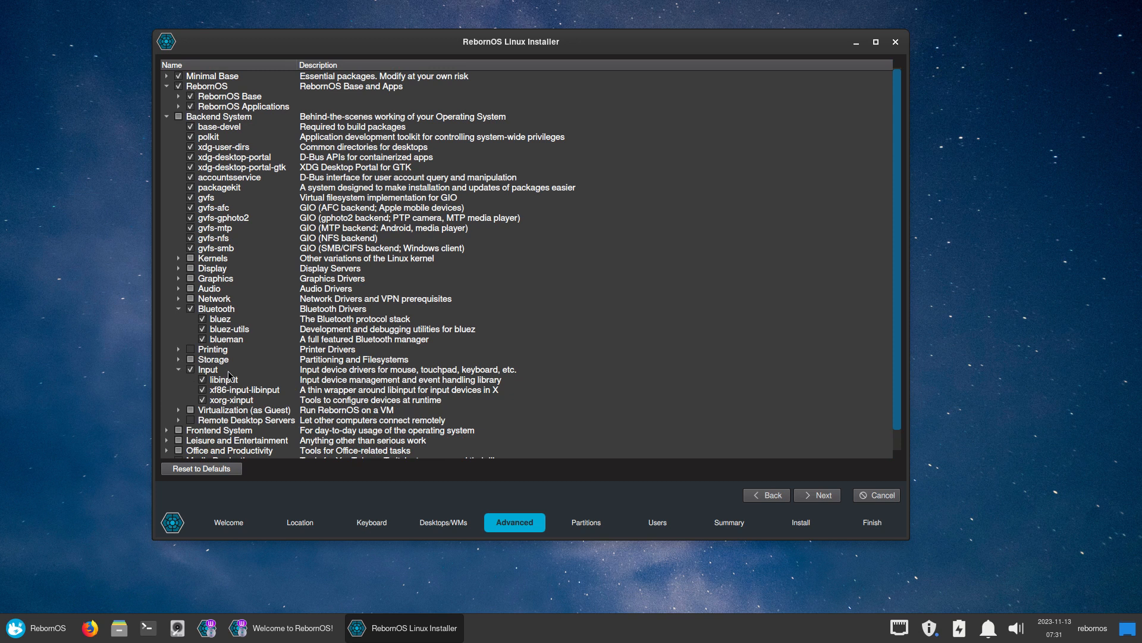
scroll(226, 373, down, 1)
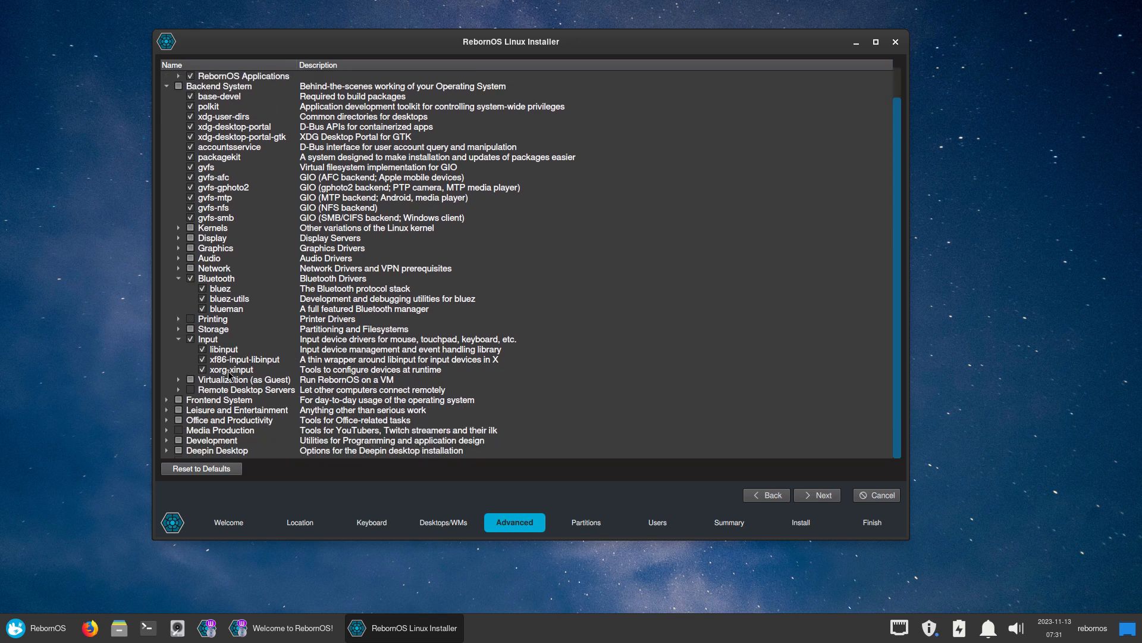
Expand the Deepin Desktop group and its Curated package set, scrolling through its packages
click(167, 450)
scroll(368, 350, up, 2)
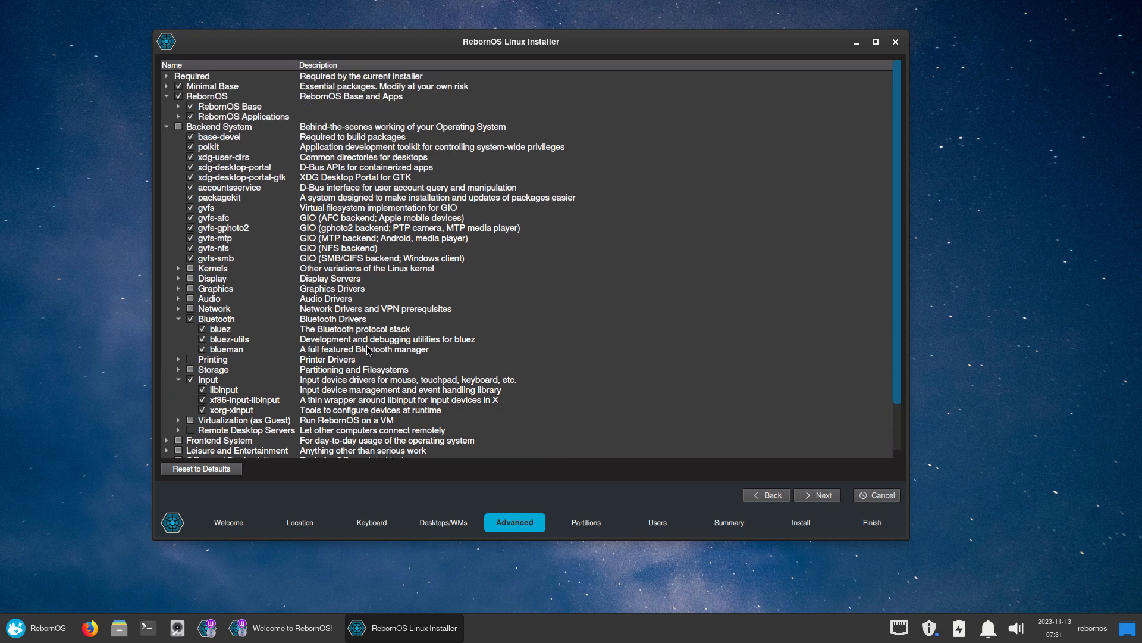
scroll(310, 398, down, 2)
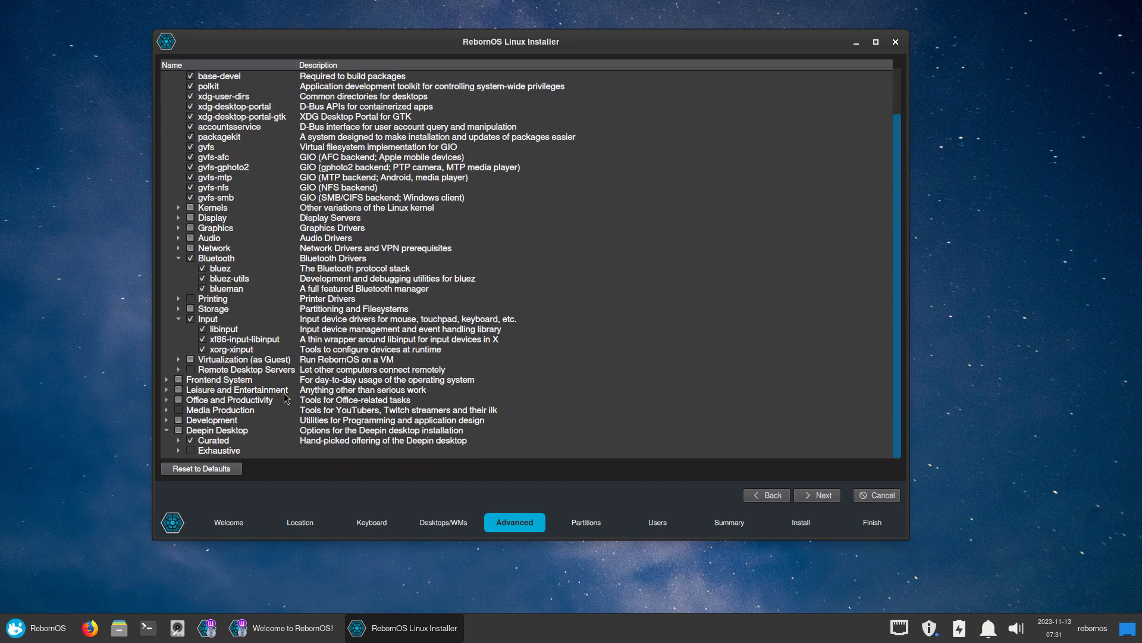
click(177, 440)
scroll(455, 377, down, 7)
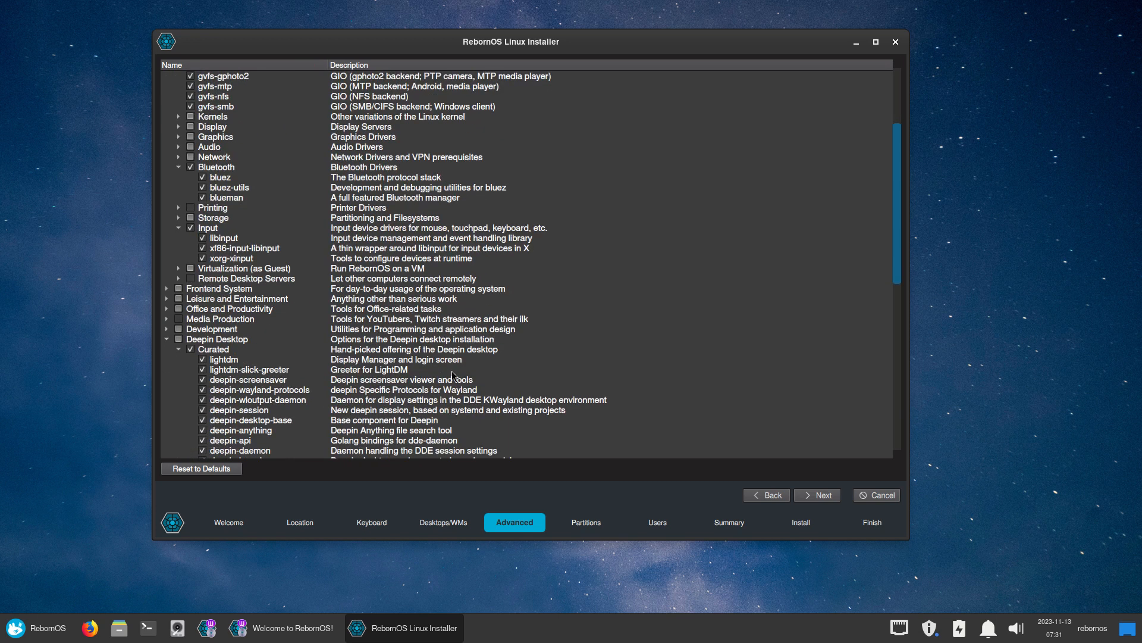
scroll(492, 382, down, 8)
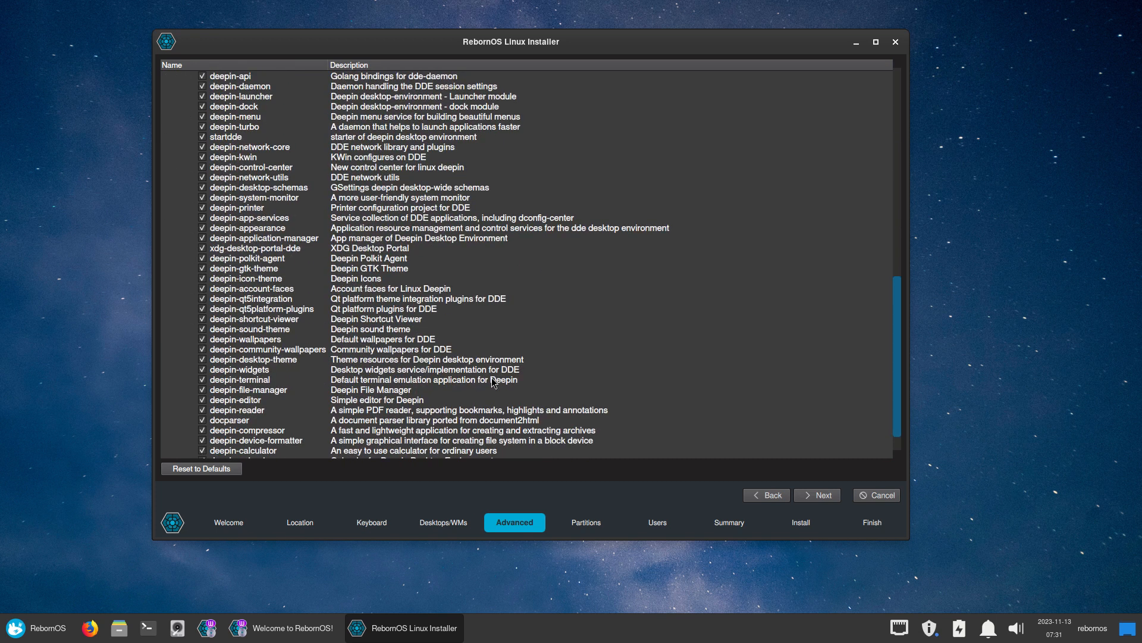
scroll(320, 349, down, 2)
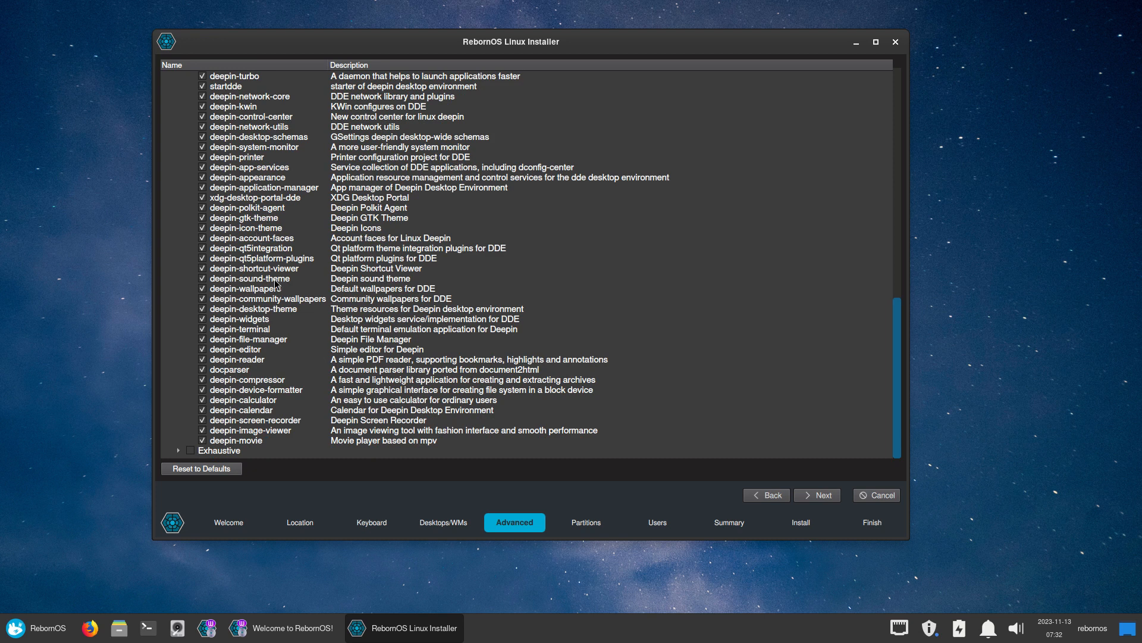
scroll(245, 356, up, 5)
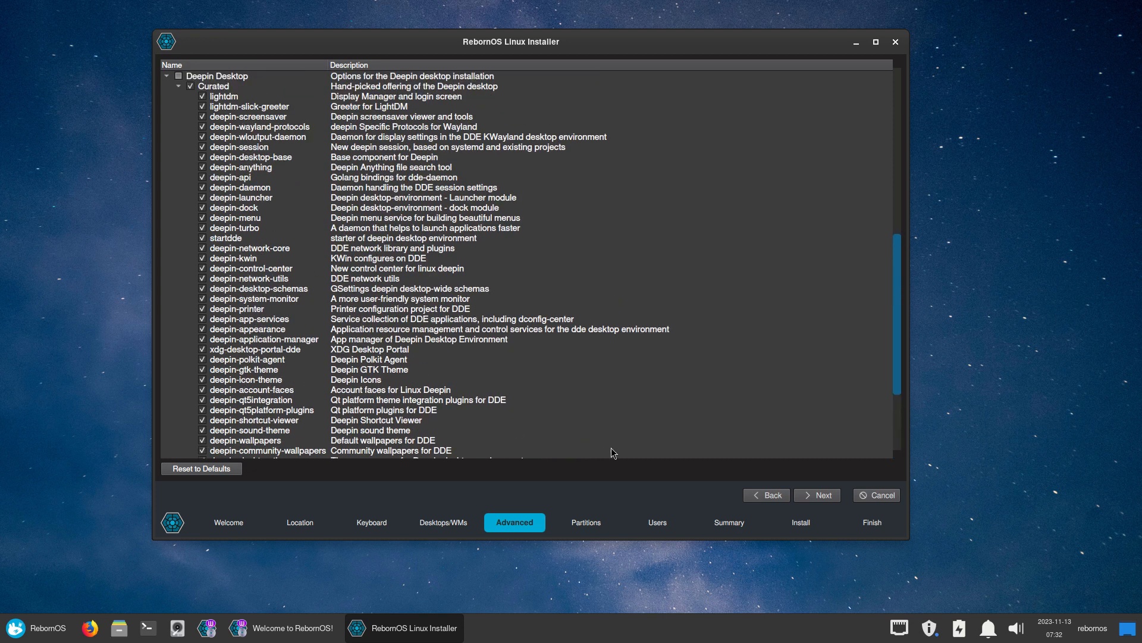
Set partitioning to erase the whole disk with ext4 and swap without hibernation
click(825, 495)
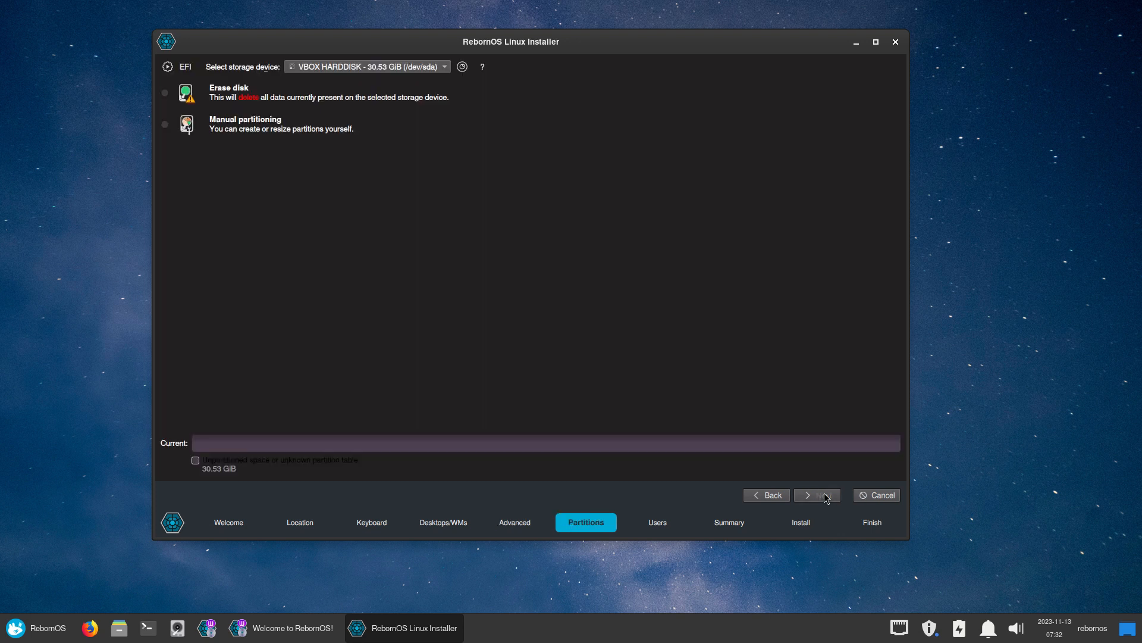
click(260, 99)
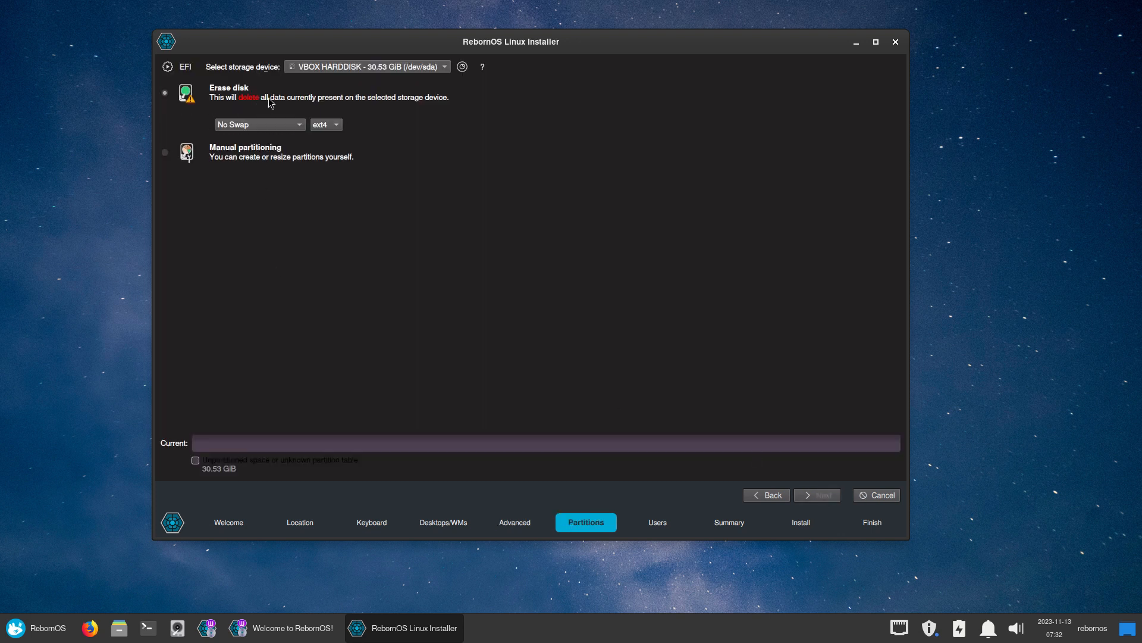
click(333, 129)
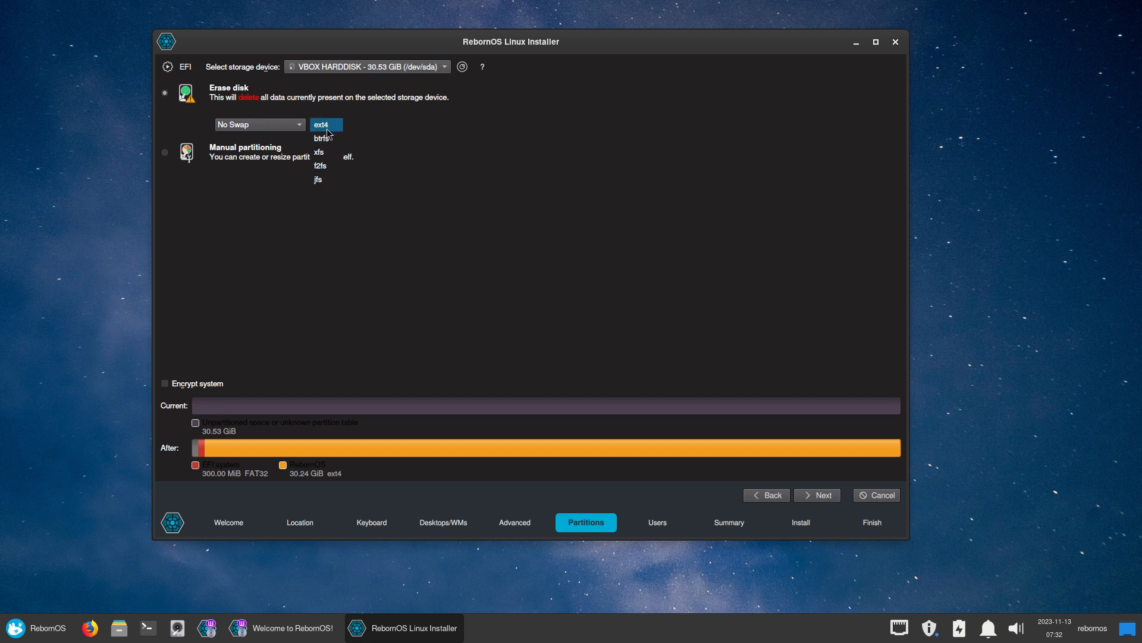
click(328, 131)
click(298, 129)
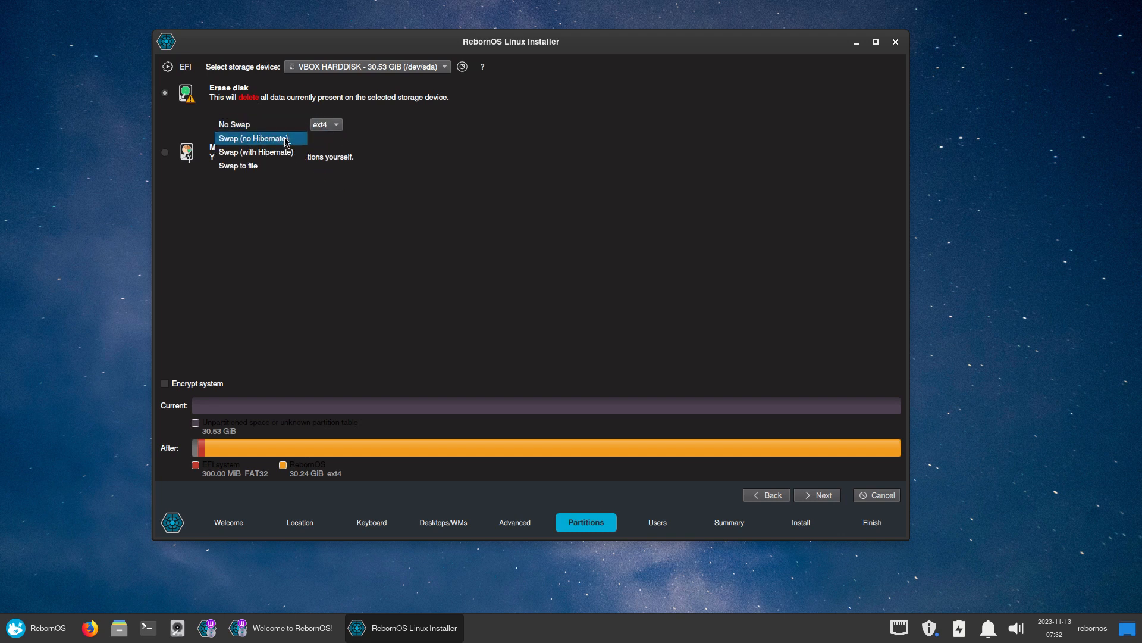
click(283, 139)
Create the user account and password with auto-login on and strong-password check off
click(821, 495)
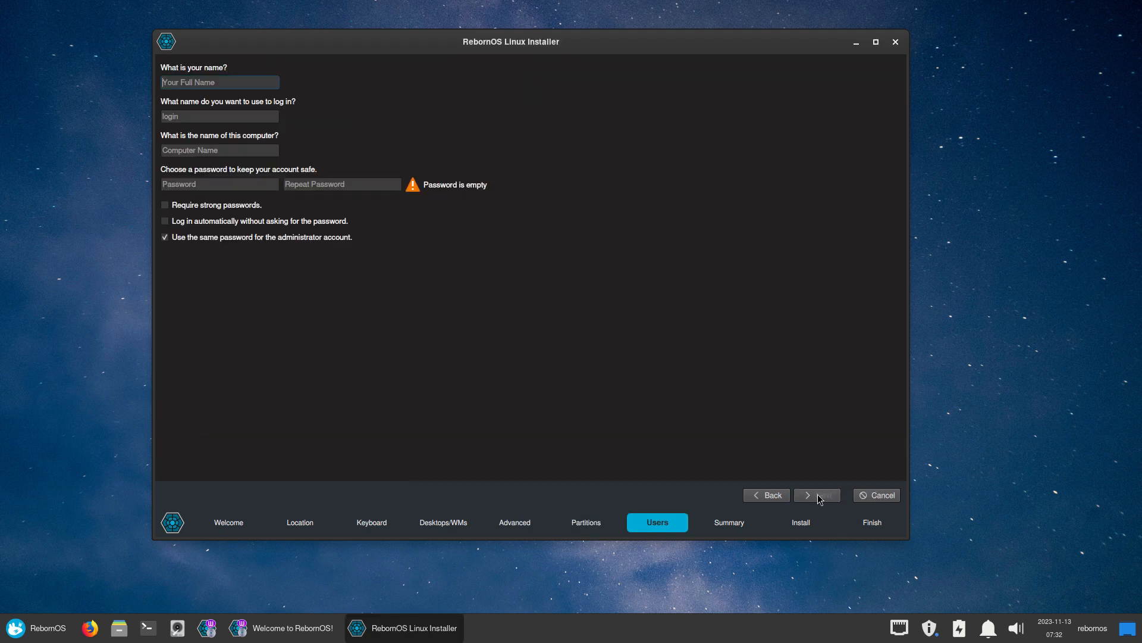
key(Tab)
key(Tab)
key(Tab)
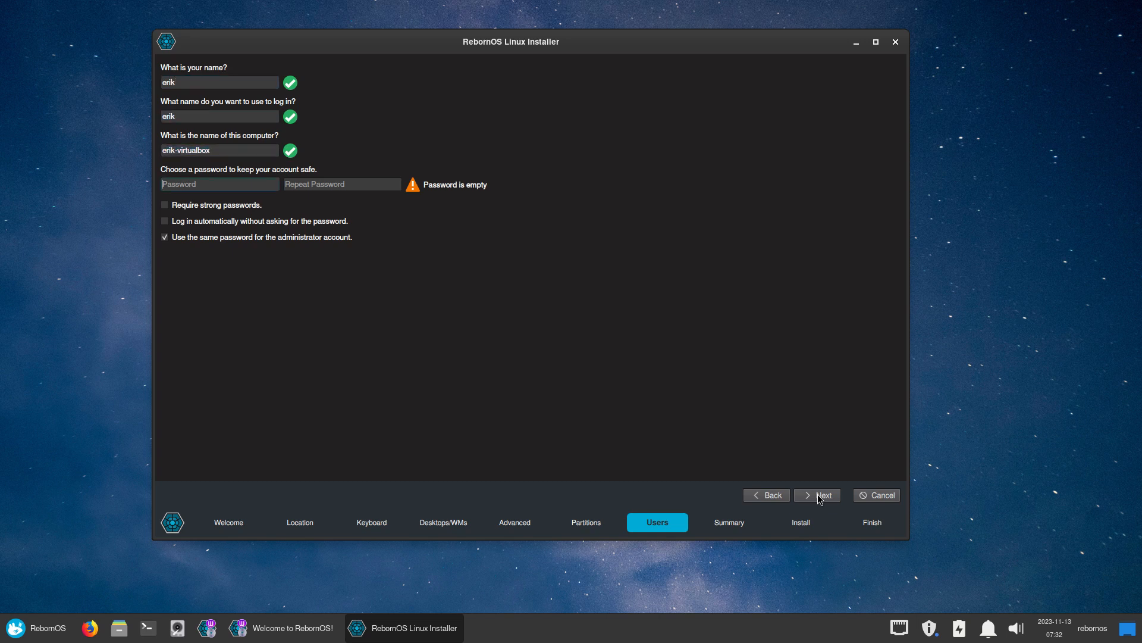
key(Tab)
key(Tab)
key(Tab)
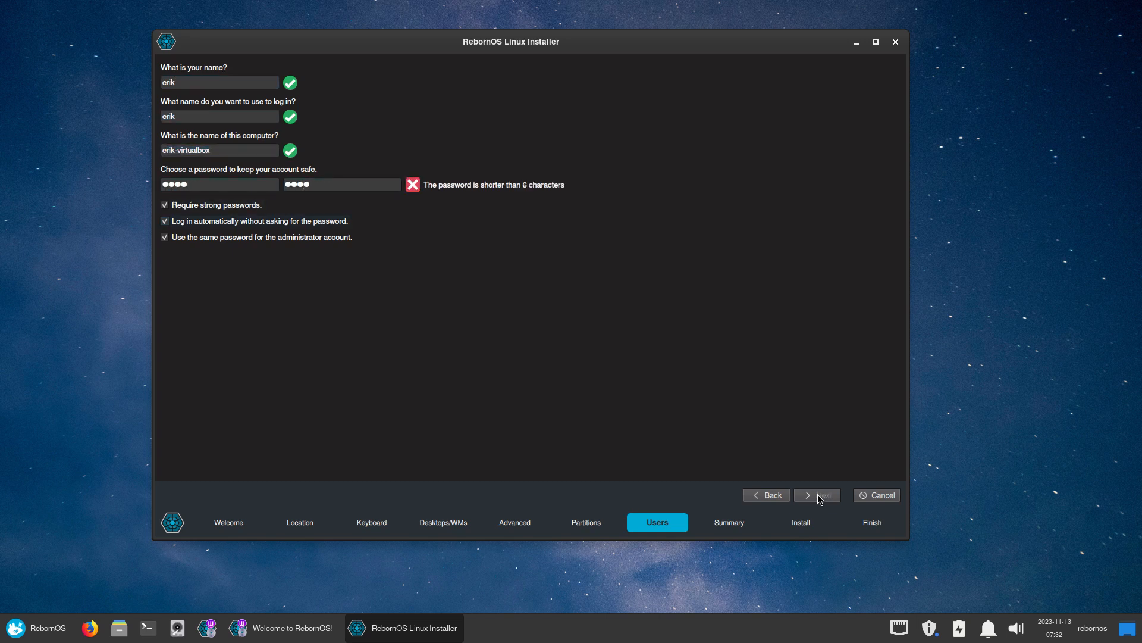
click(186, 206)
click(817, 497)
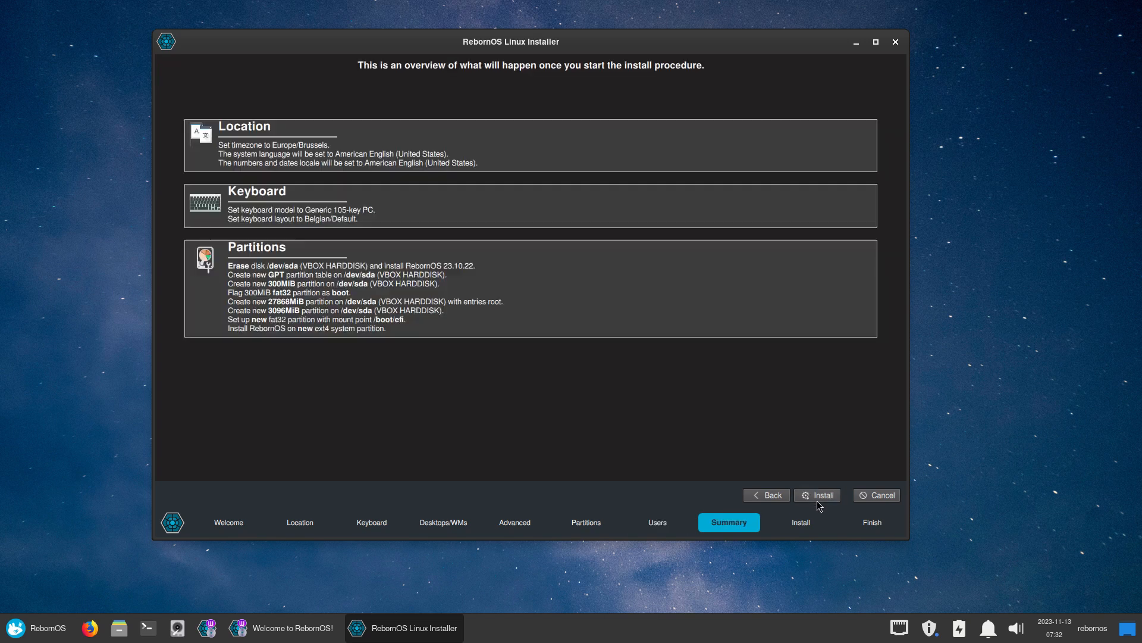
Start the installation with Install now, then move the installer window right and open the applications menu
click(819, 499)
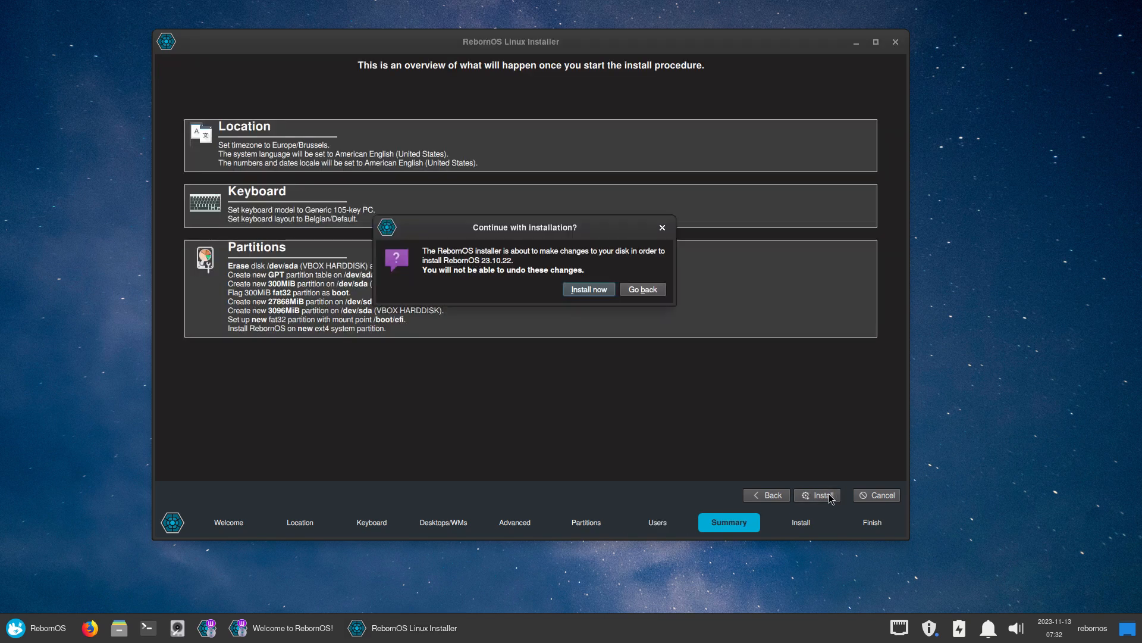
click(604, 290)
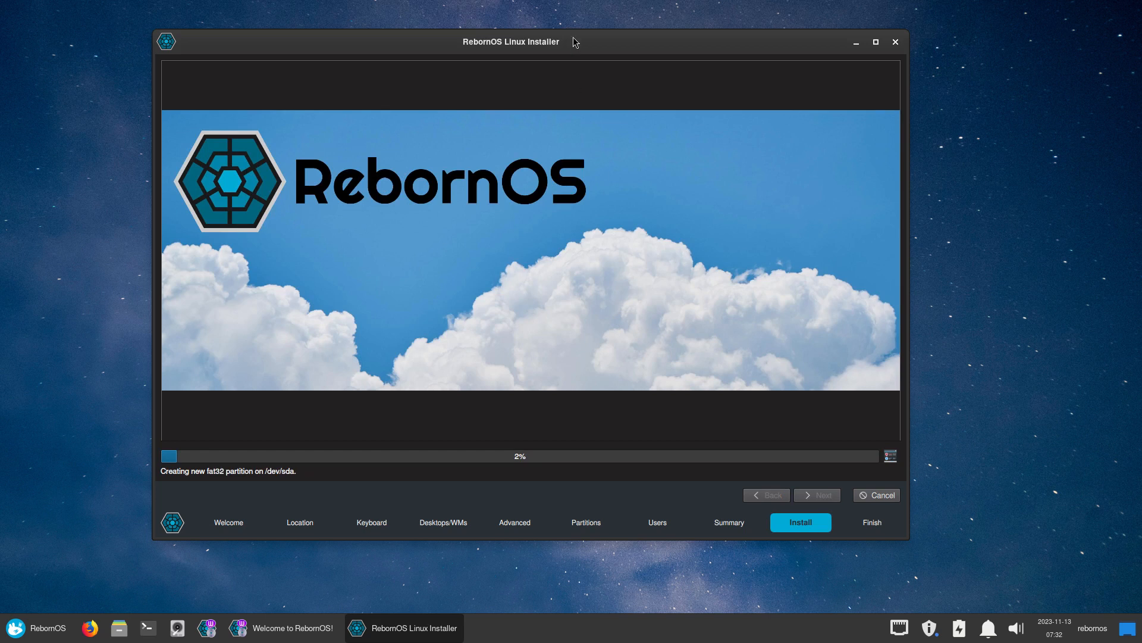
drag(574, 39, 695, 30)
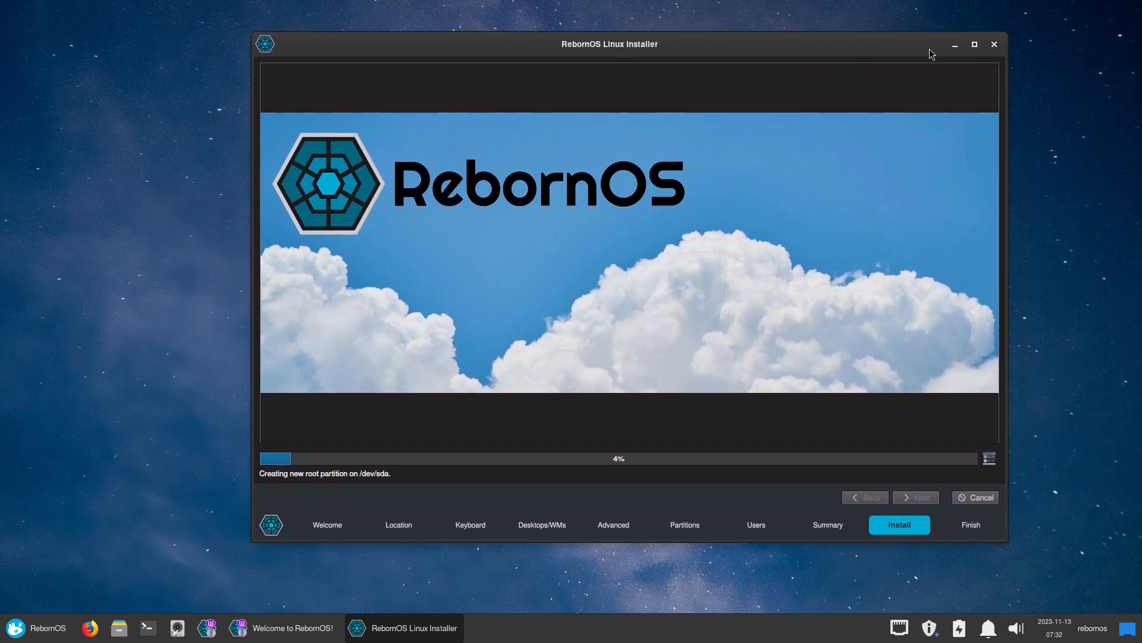
click(15, 638)
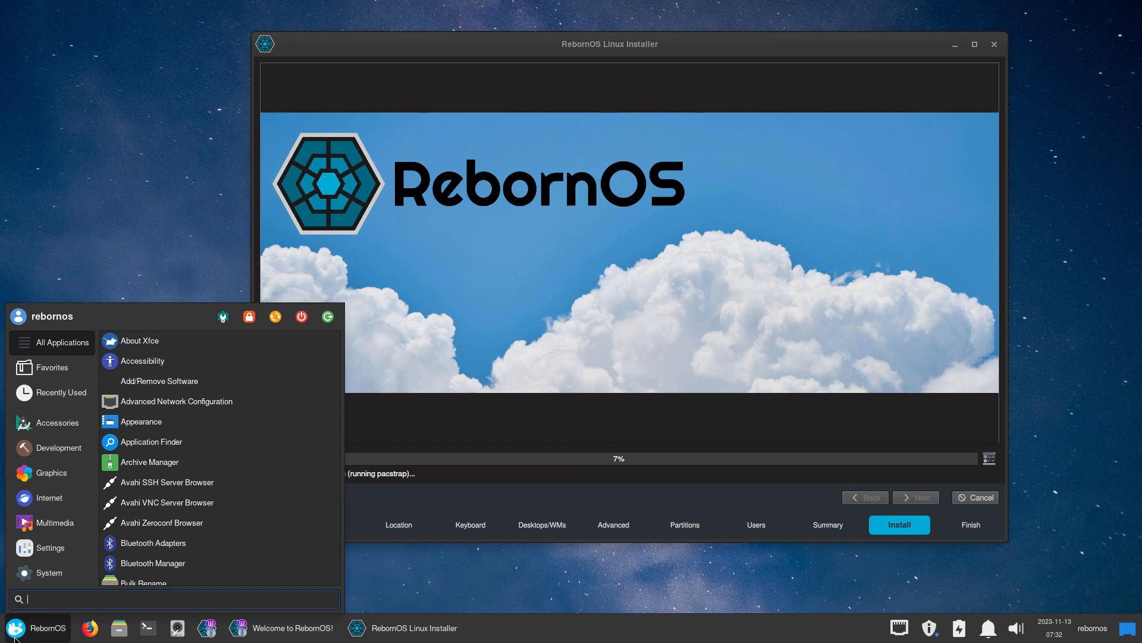
Browse the Accessories, Development, Graphics, Internet and Multimedia categories, ending on Settings
click(62, 426)
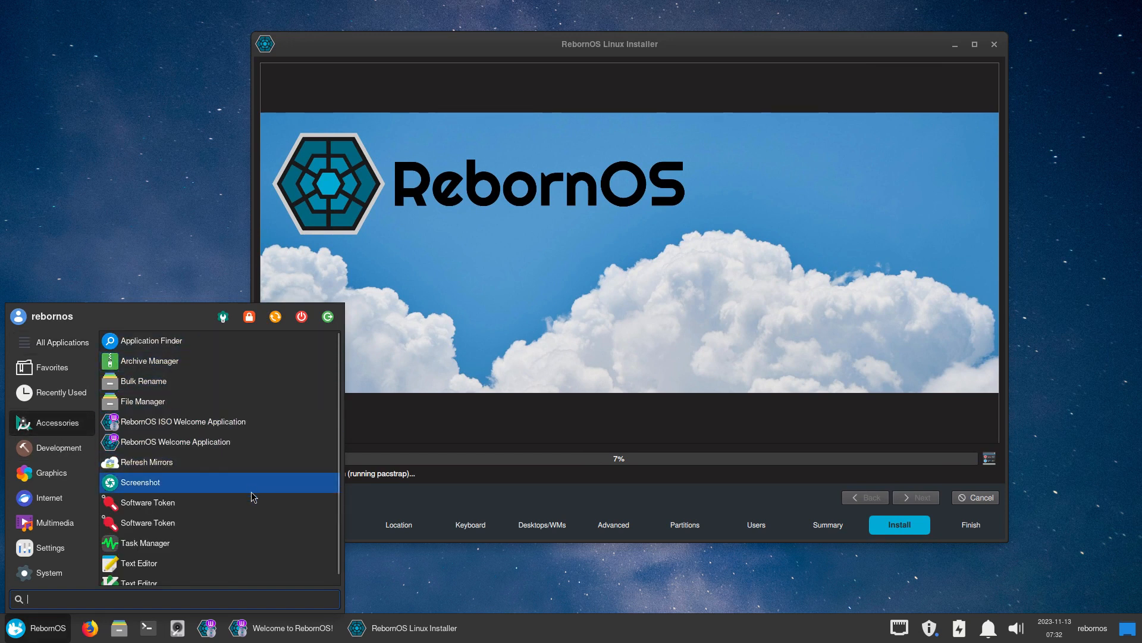
scroll(251, 503, down, 1)
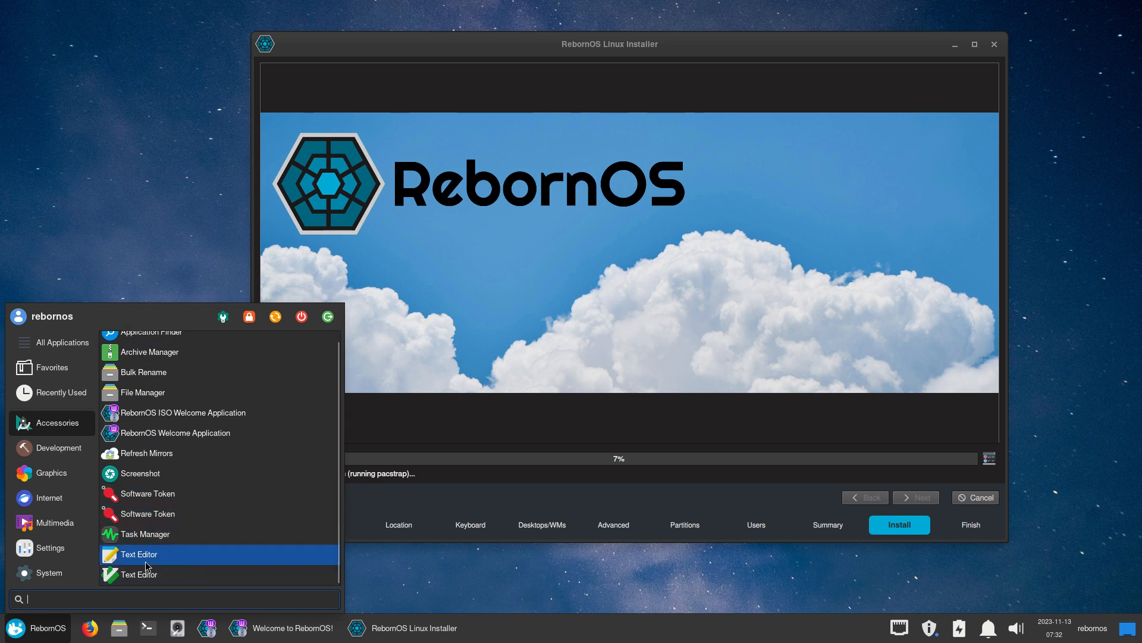
click(59, 448)
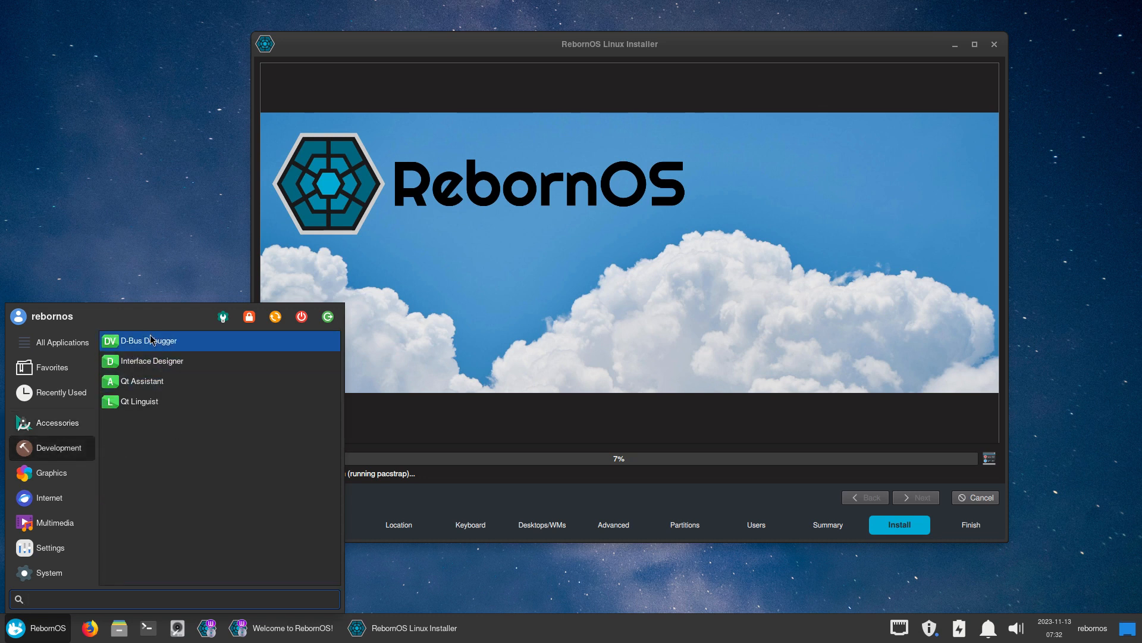
click(50, 473)
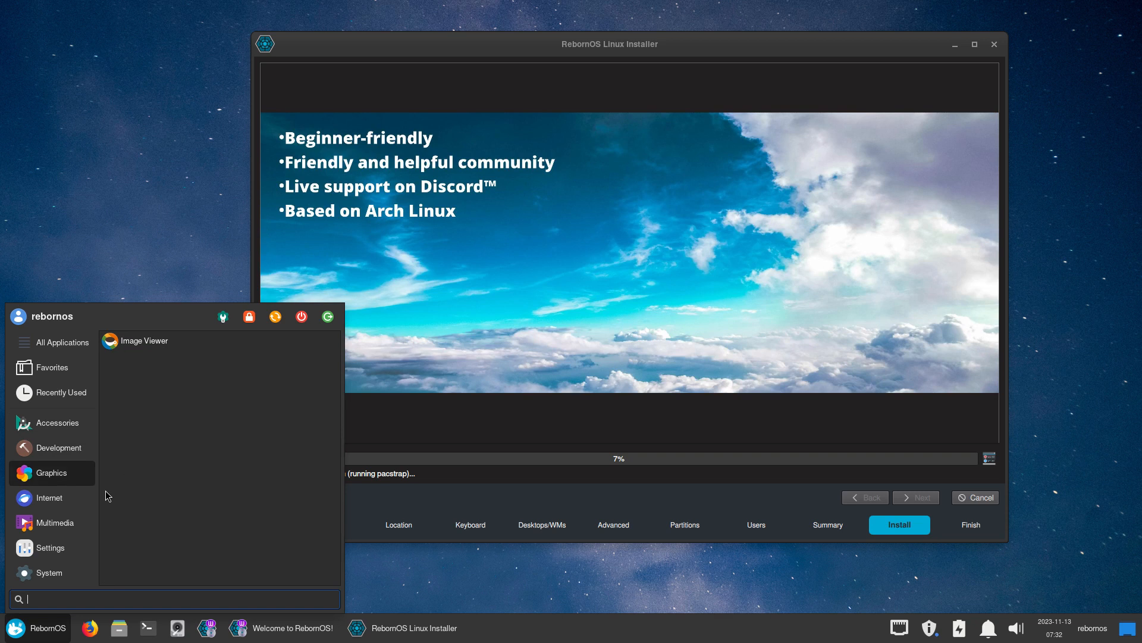
click(55, 498)
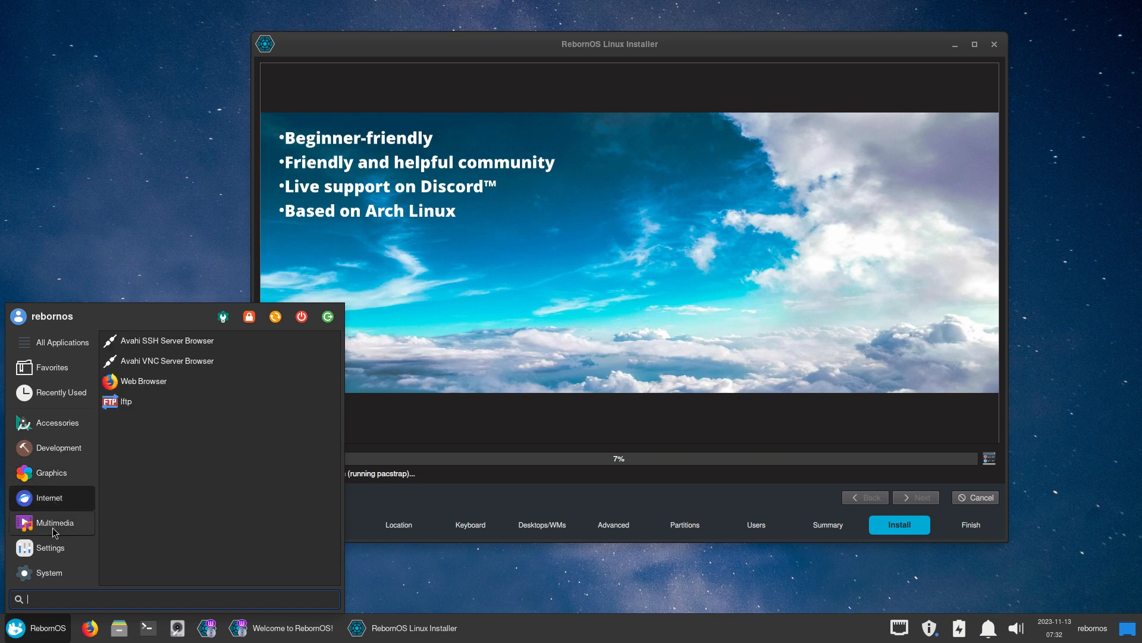
click(72, 523)
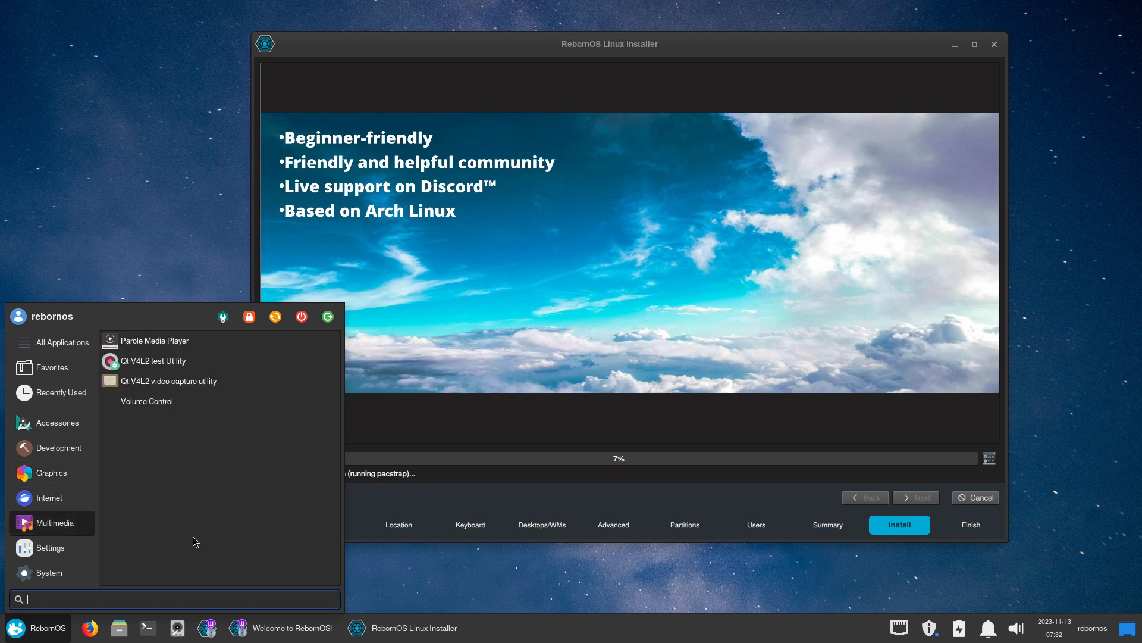
click(50, 549)
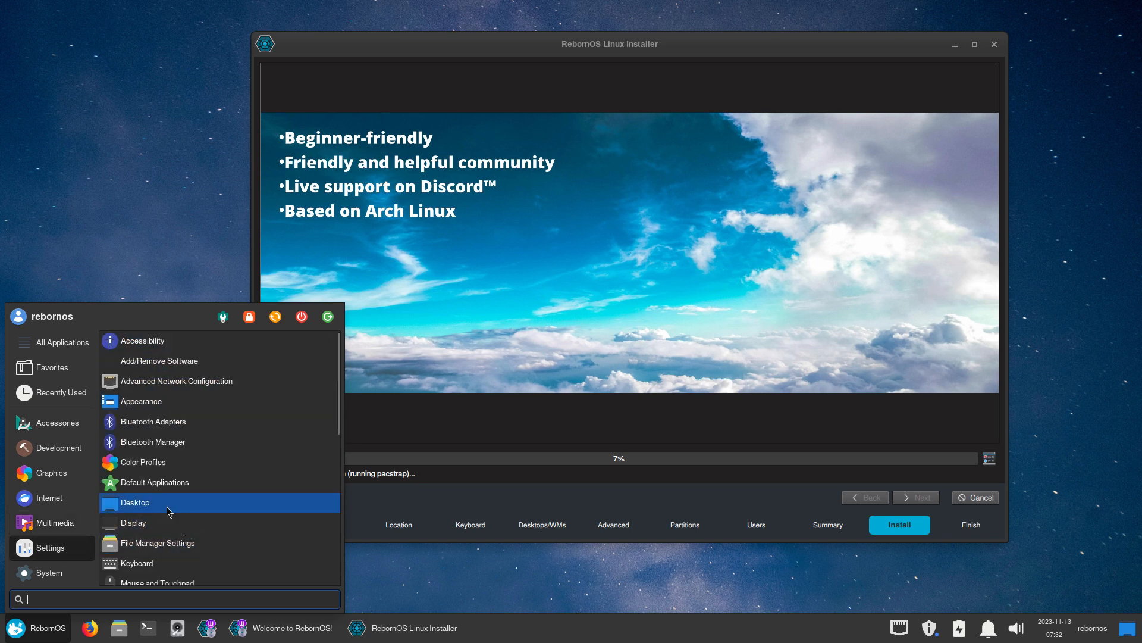
scroll(169, 506, down, 5)
scroll(170, 505, up, 5)
Launch Add/Remove Software (Pamac) and view its About information
click(178, 360)
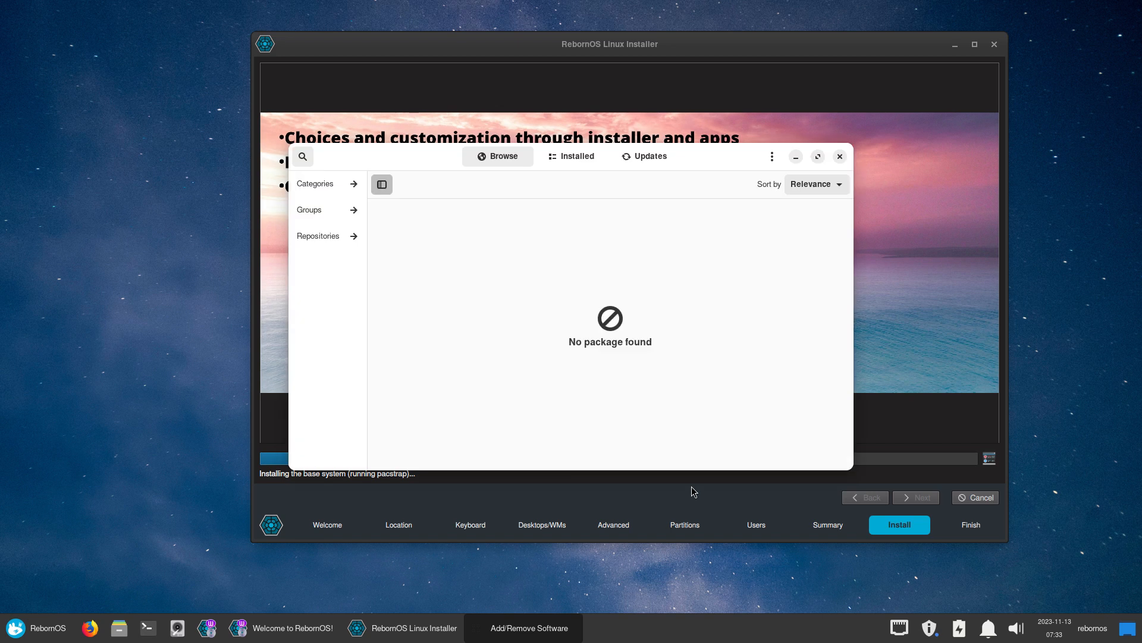
drag(727, 154, 754, 124)
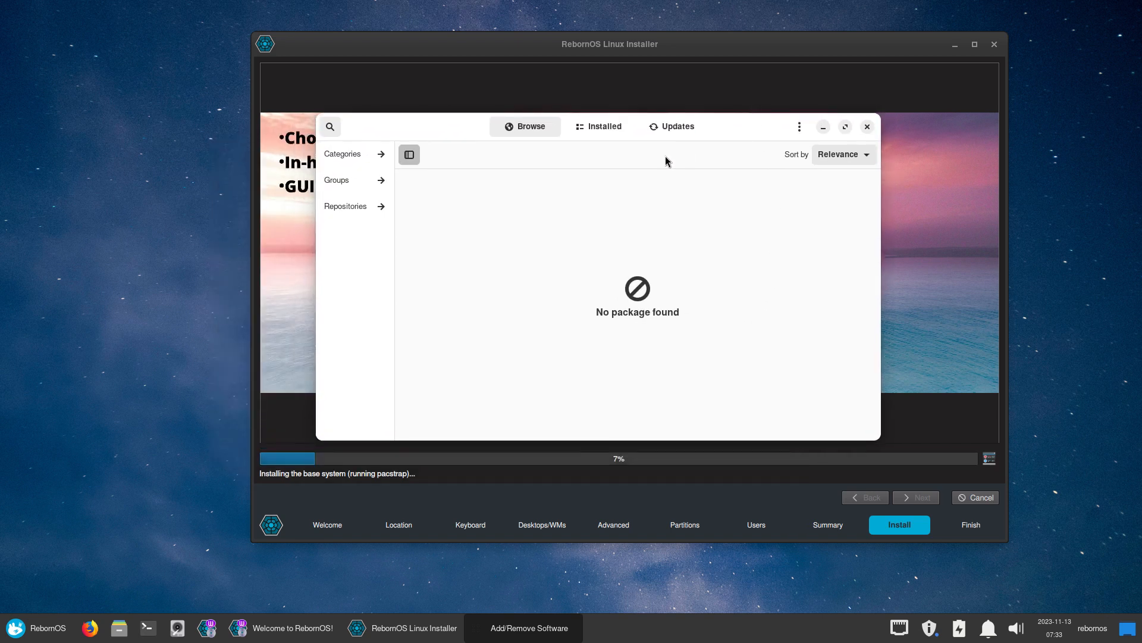
click(800, 128)
click(799, 253)
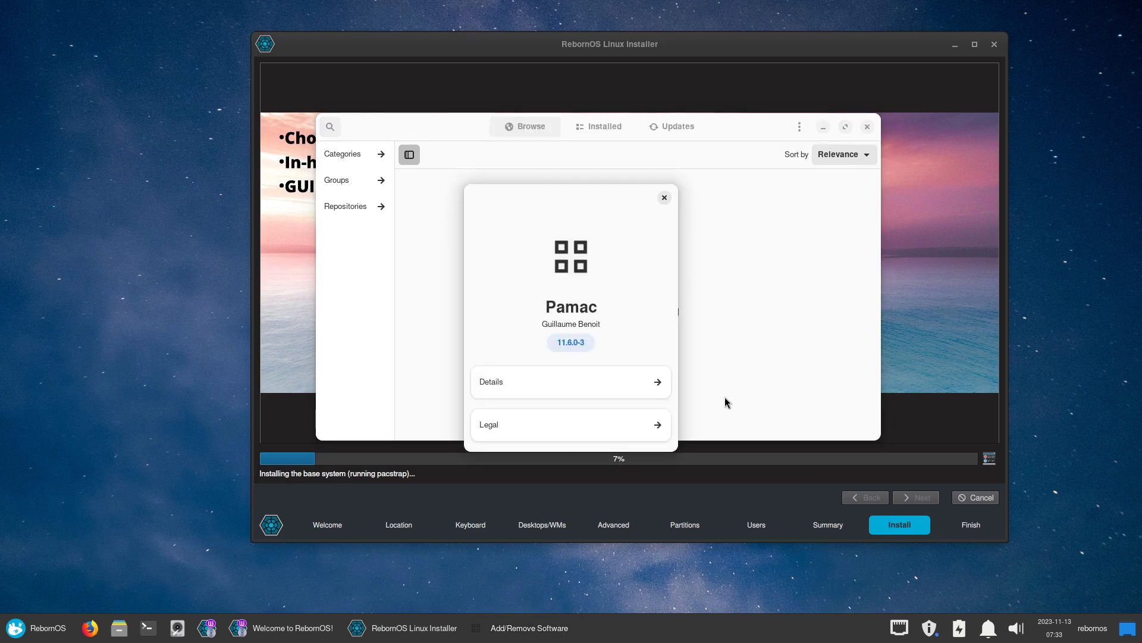
click(665, 198)
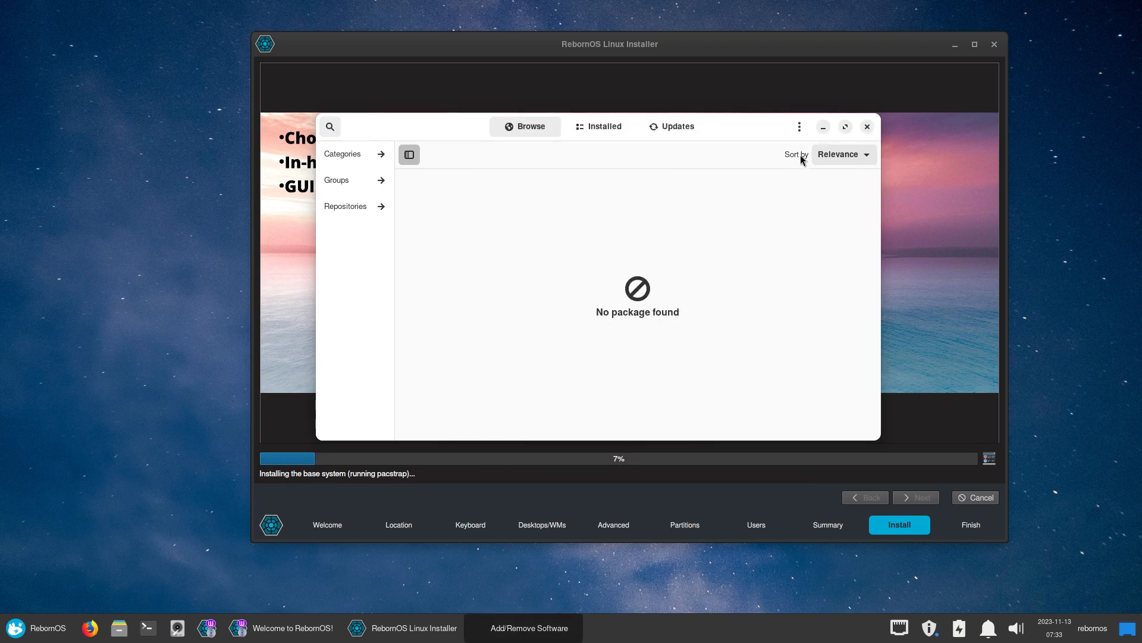
Check the Installed and Updates lists in Pamac, then close it
click(604, 126)
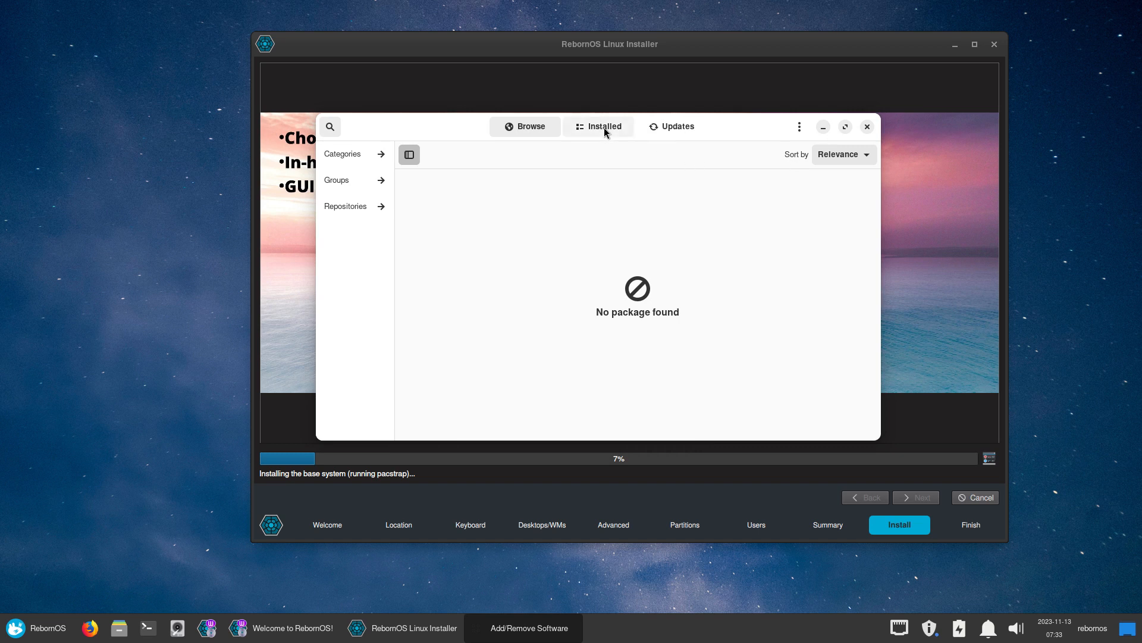
click(677, 127)
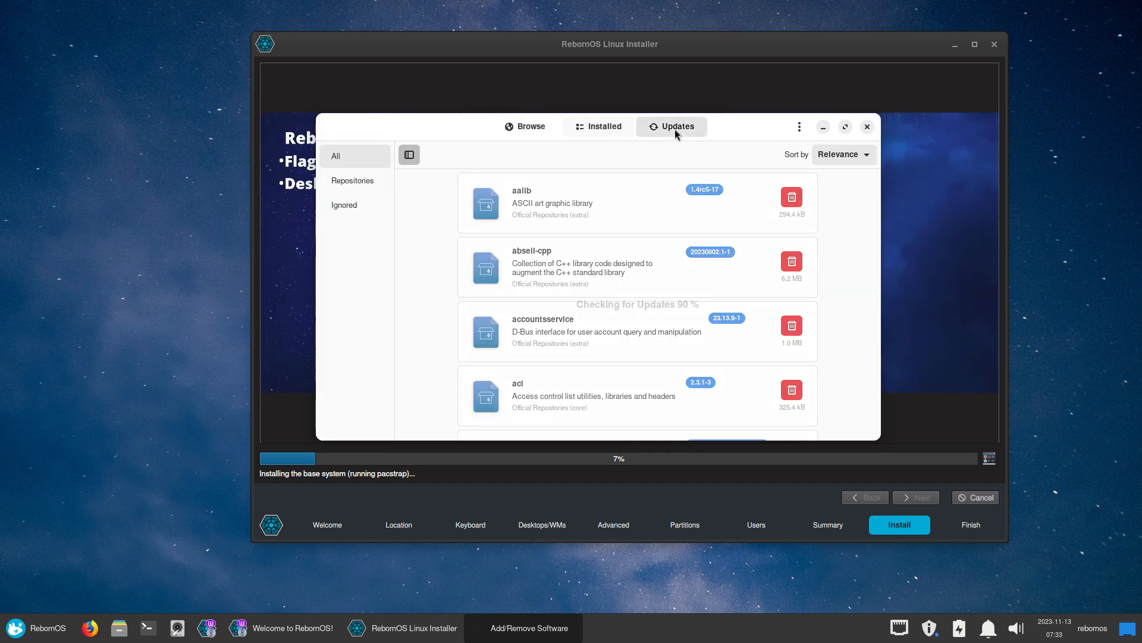
click(528, 129)
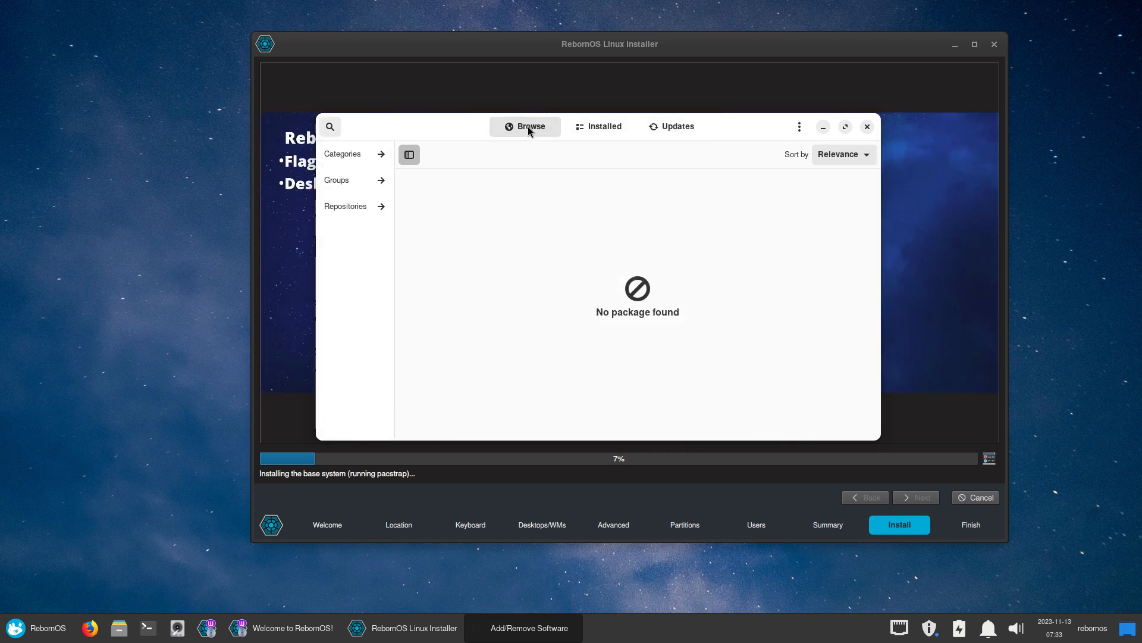
click(867, 127)
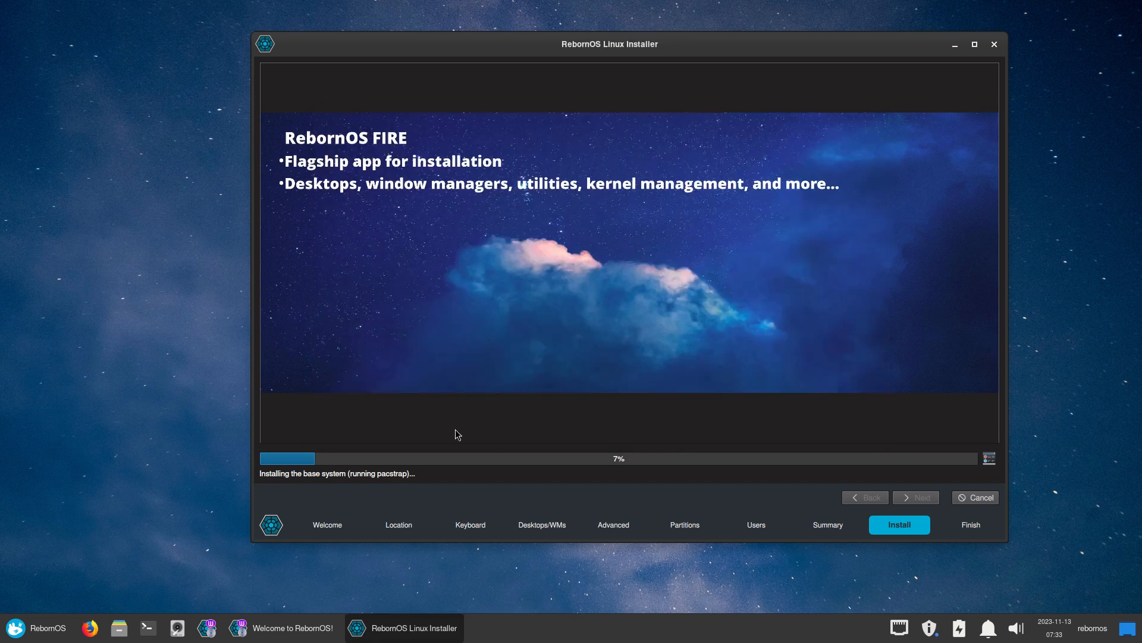
Browse the Whisker Menu's Settings and System categories for Partition Editor (GParted)
click(43, 635)
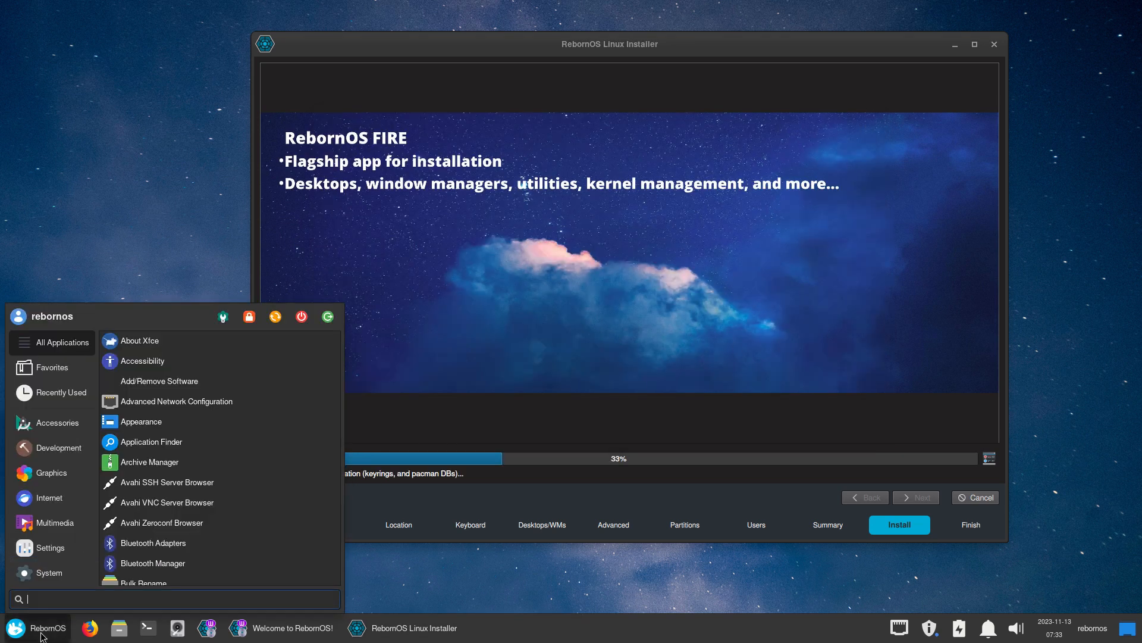
click(58, 550)
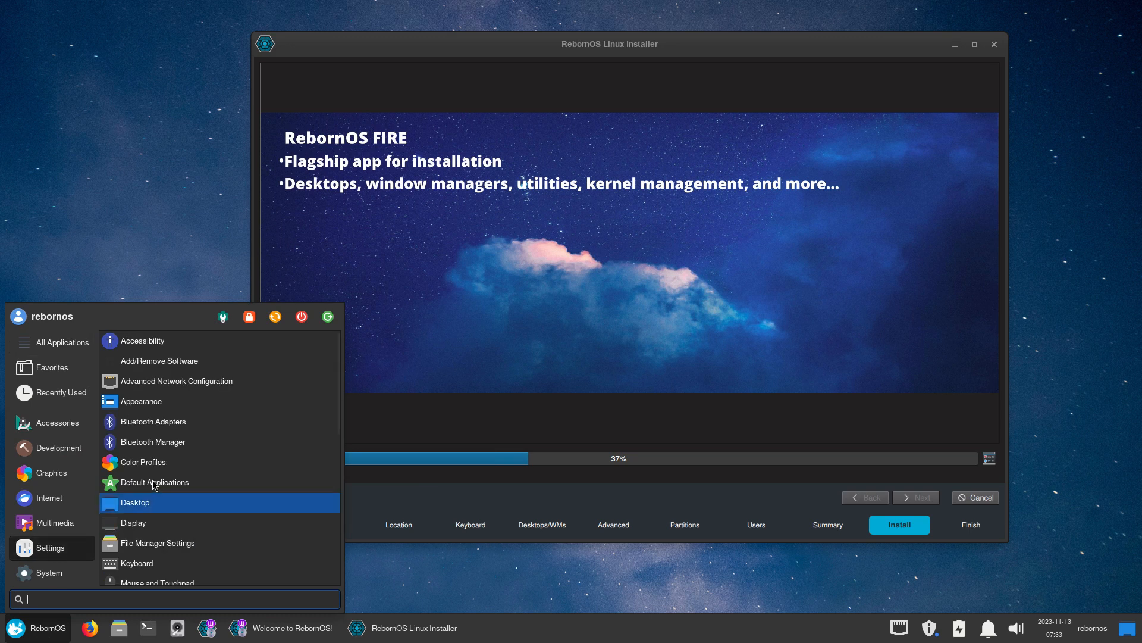
scroll(219, 467, down, 2)
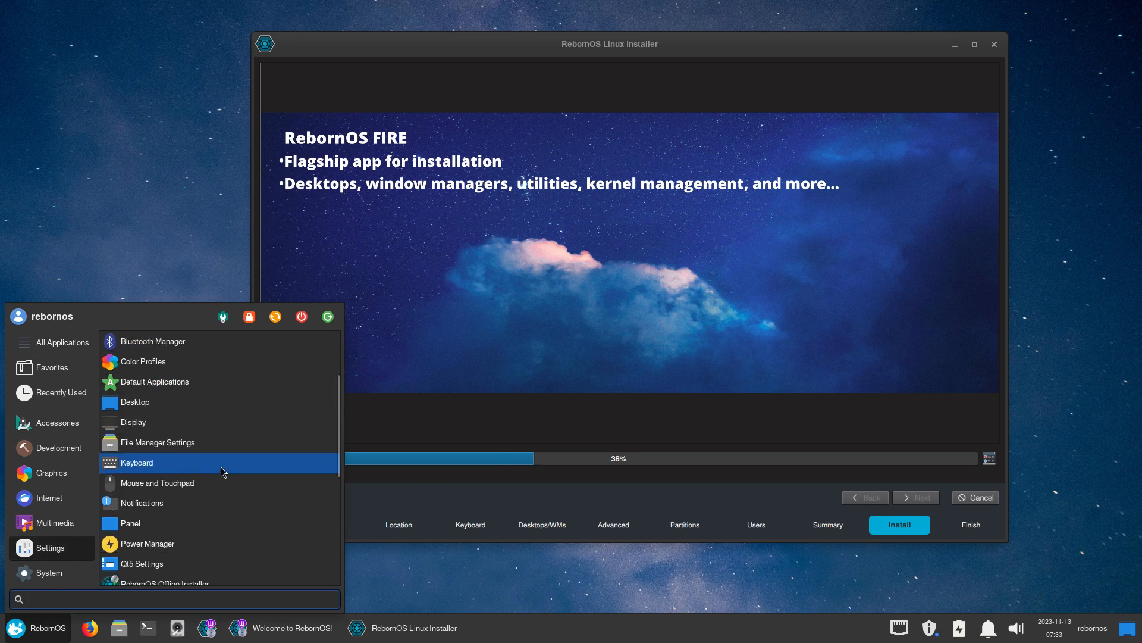
scroll(221, 468, down, 2)
scroll(221, 553, down, 4)
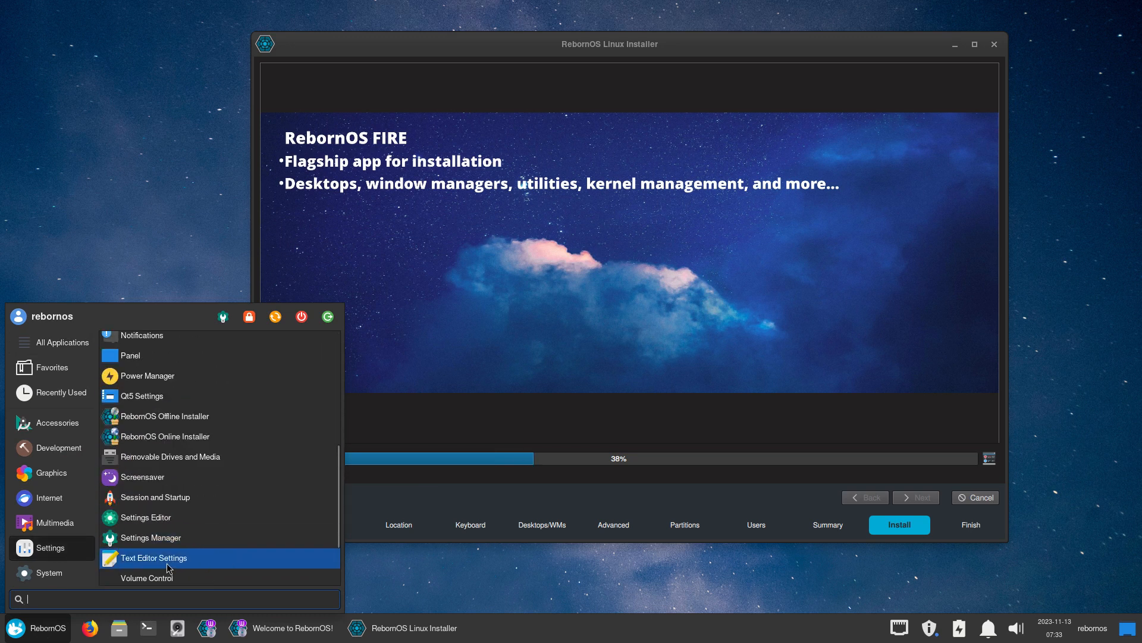
click(58, 573)
scroll(262, 409, up, 1)
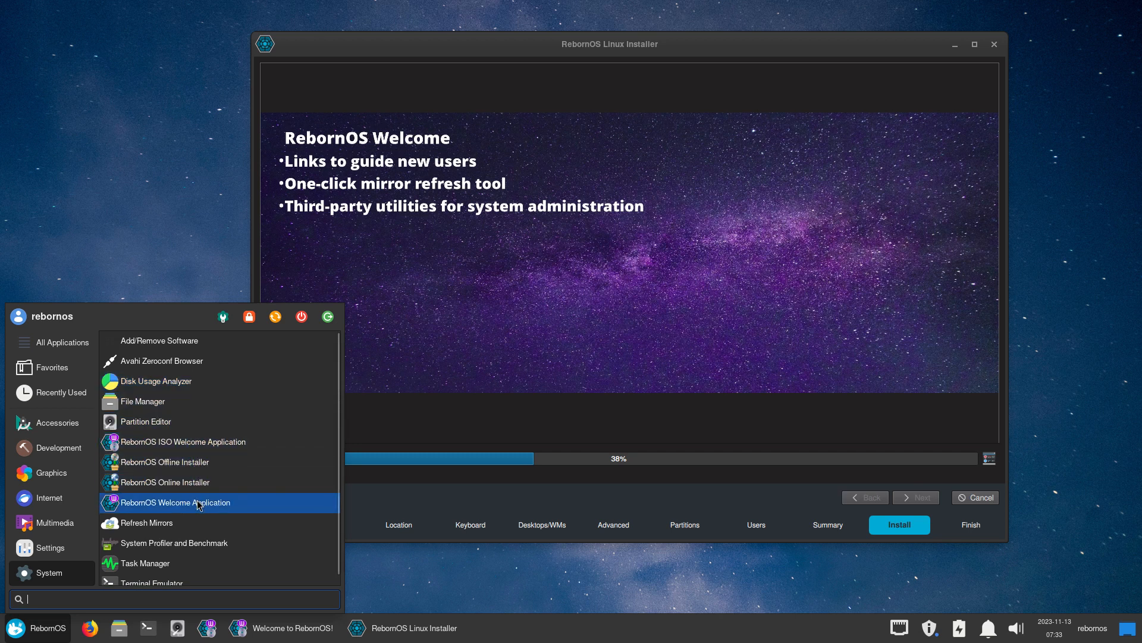
scroll(199, 504, down, 1)
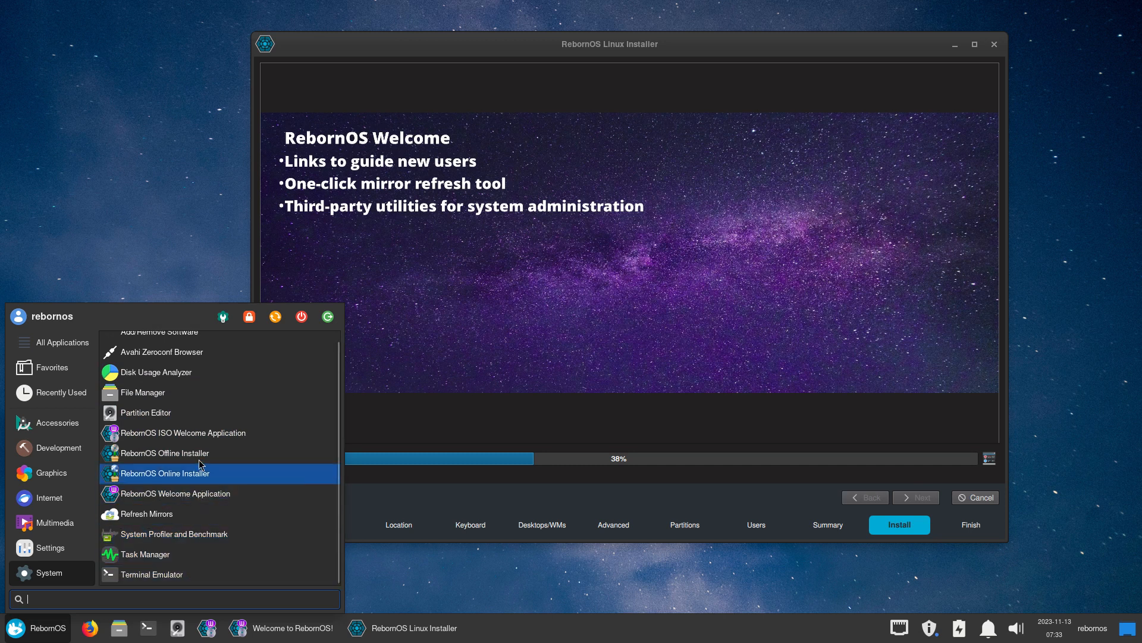
key(Escape)
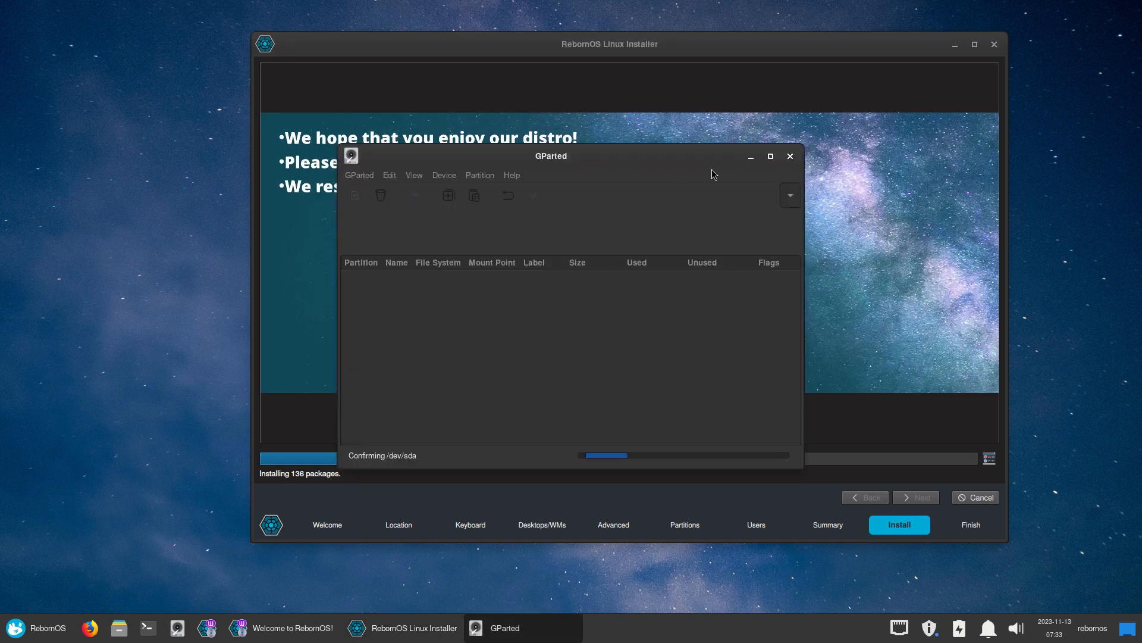
Close GParted, open the Xfce Settings Manager, and bring the 38% installer back to the front
click(793, 158)
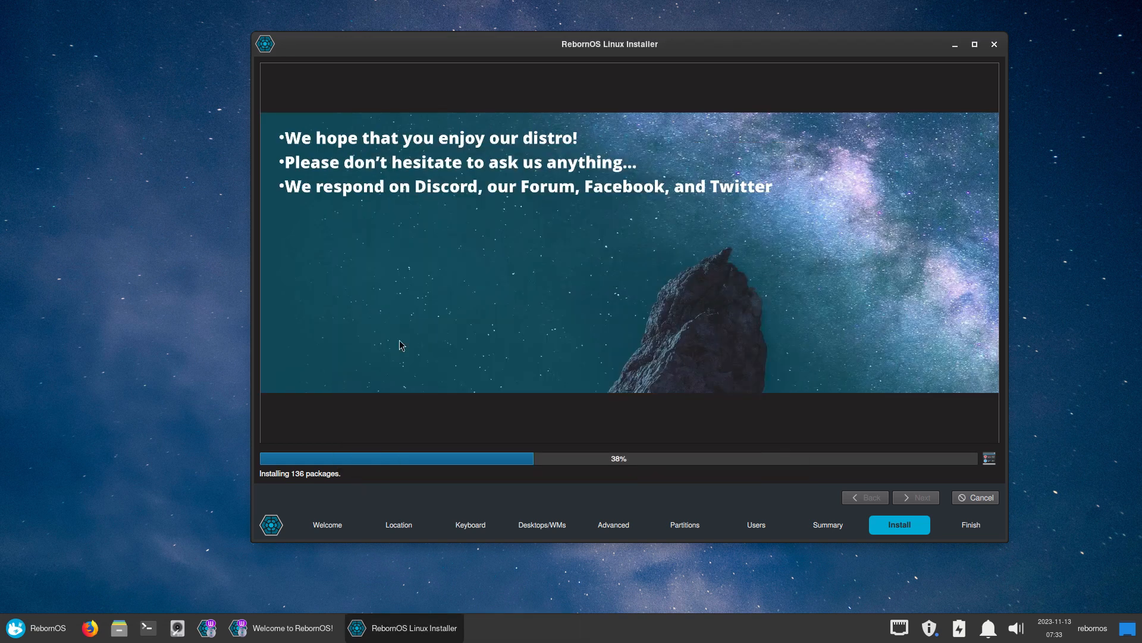
click(36, 629)
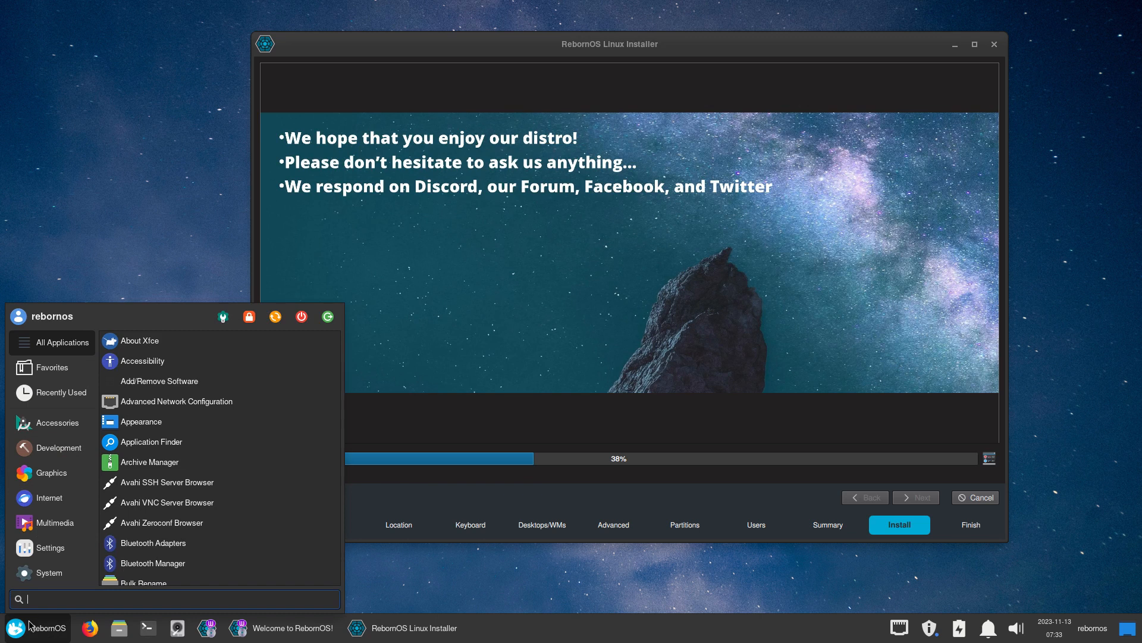
click(224, 317)
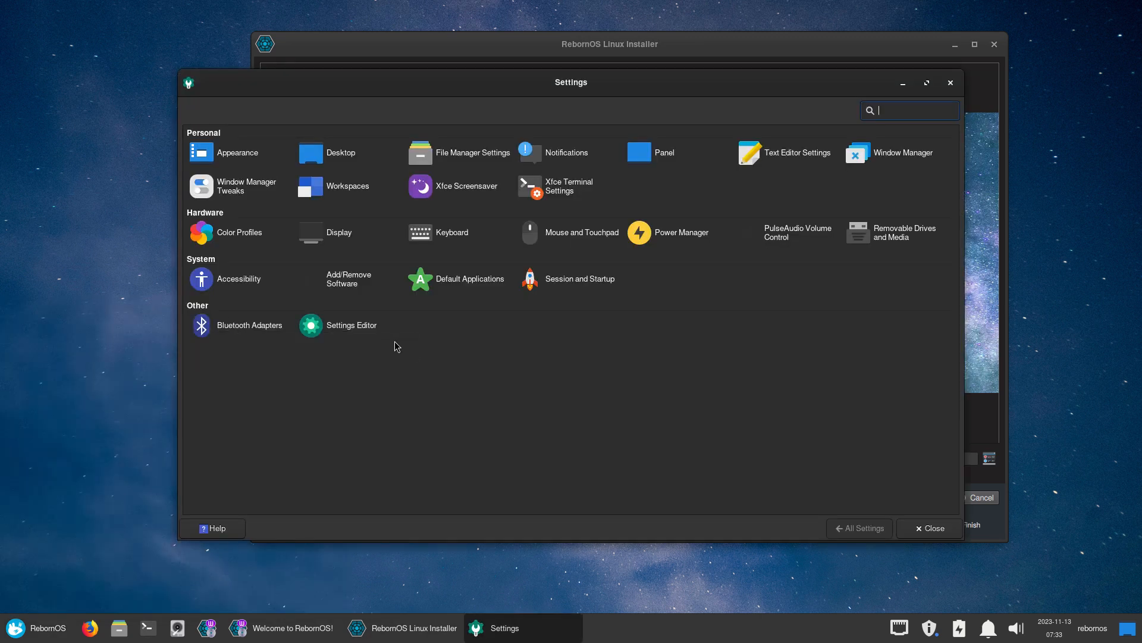
click(623, 52)
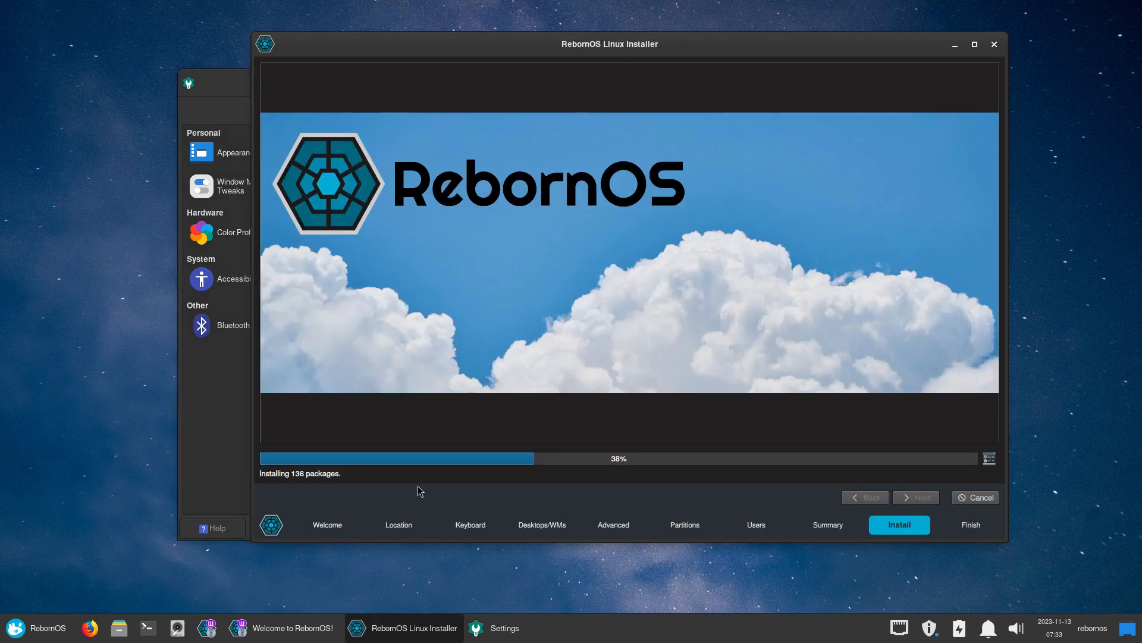
Switch the installer to its log view and scroll back past the DEEPIN-ANYTHING-MODULE and pacman-key populate lines
click(990, 458)
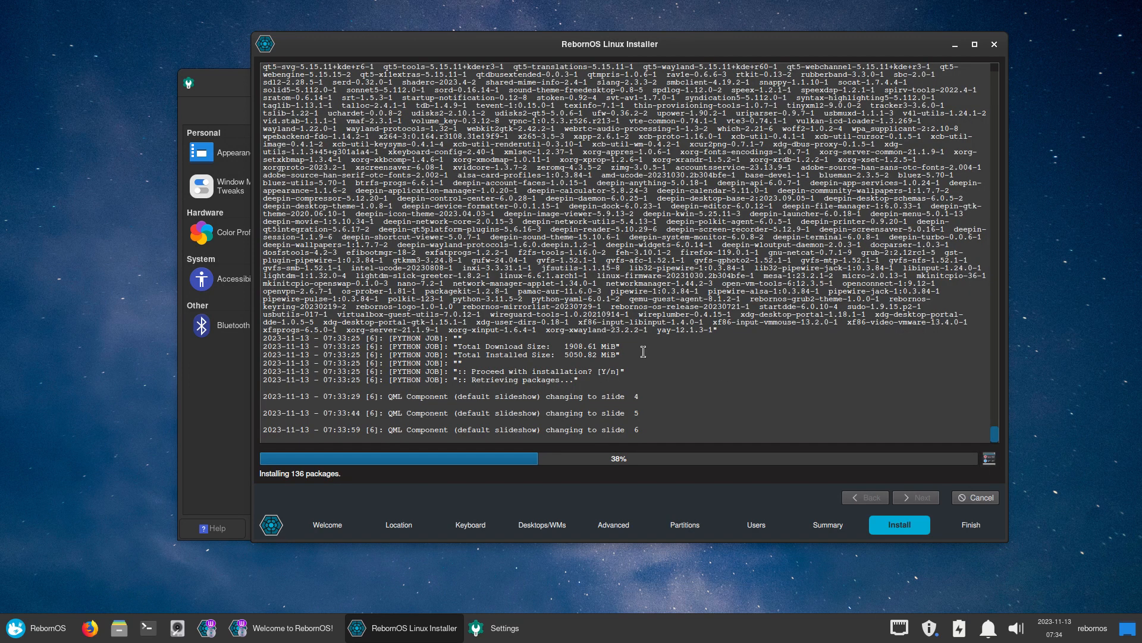
scroll(643, 352, up, 15)
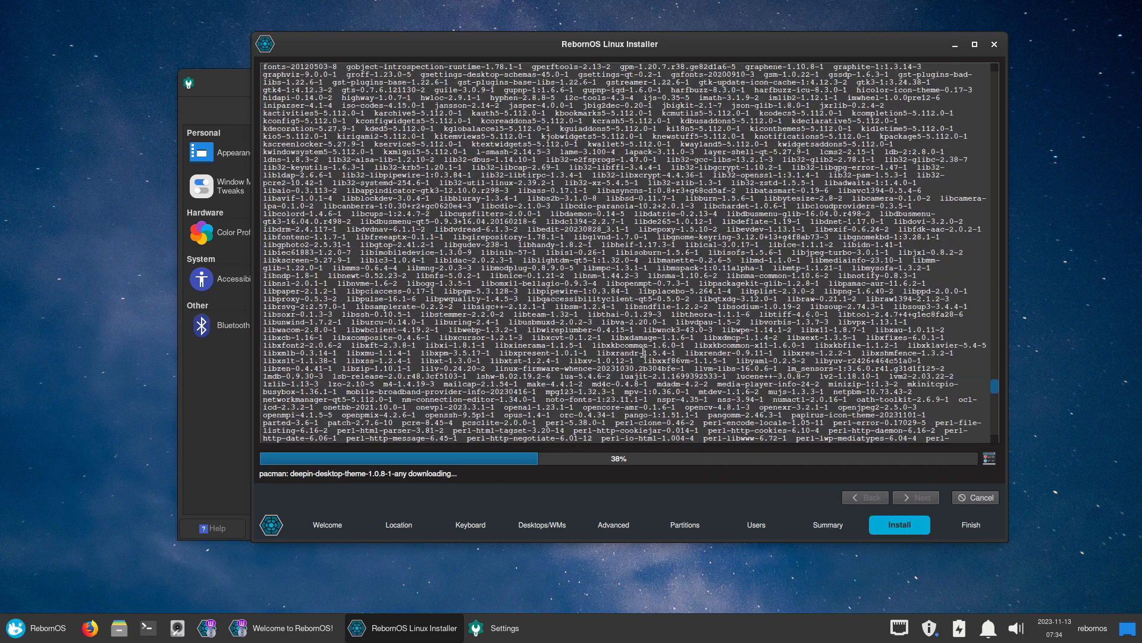
scroll(643, 352, up, 15)
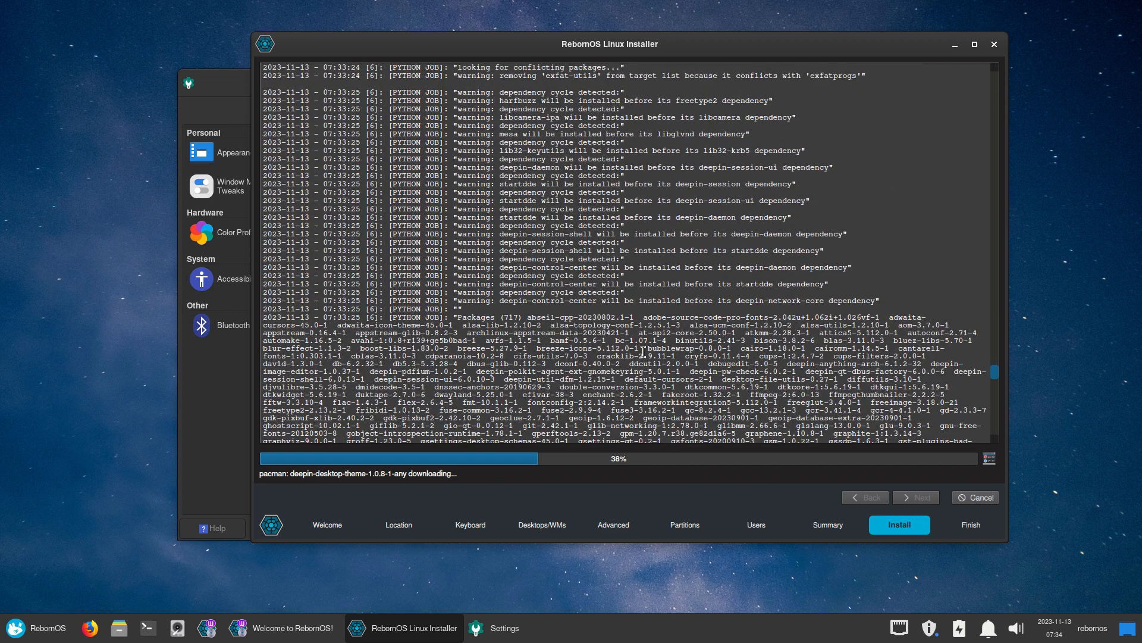
scroll(643, 351, up, 5)
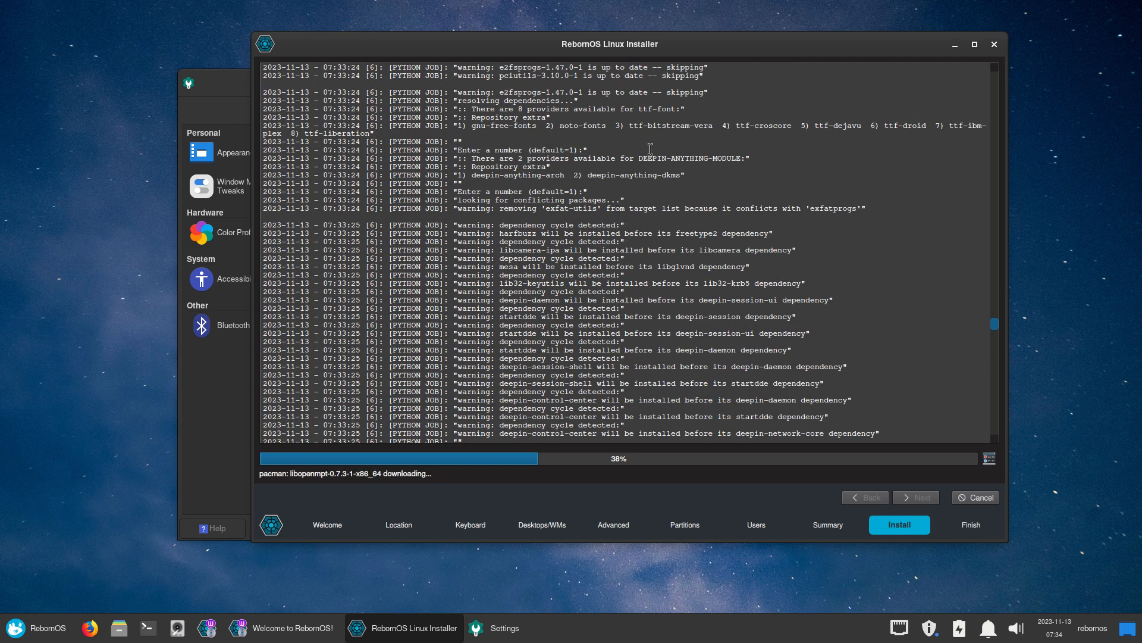
drag(635, 159, 739, 157)
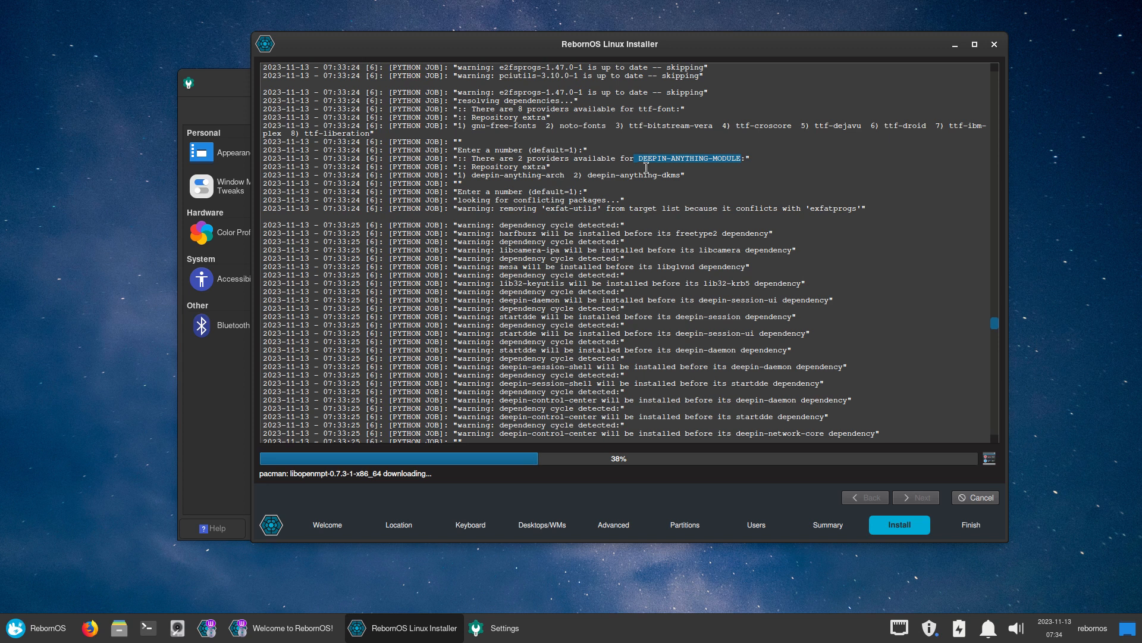
scroll(647, 168, up, 8)
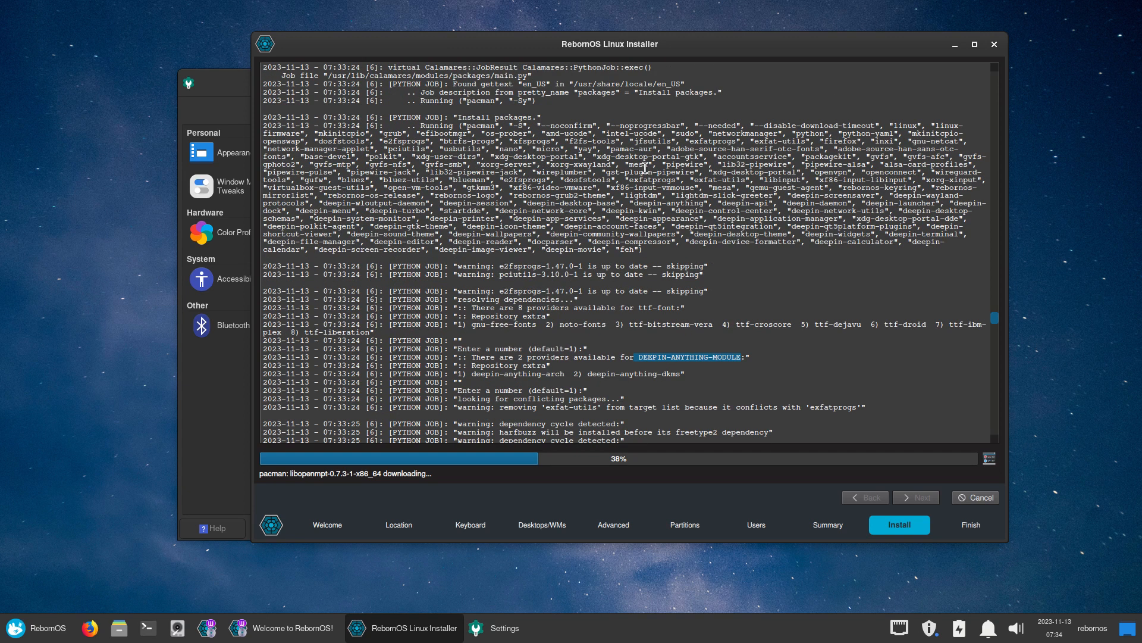
scroll(645, 168, up, 13)
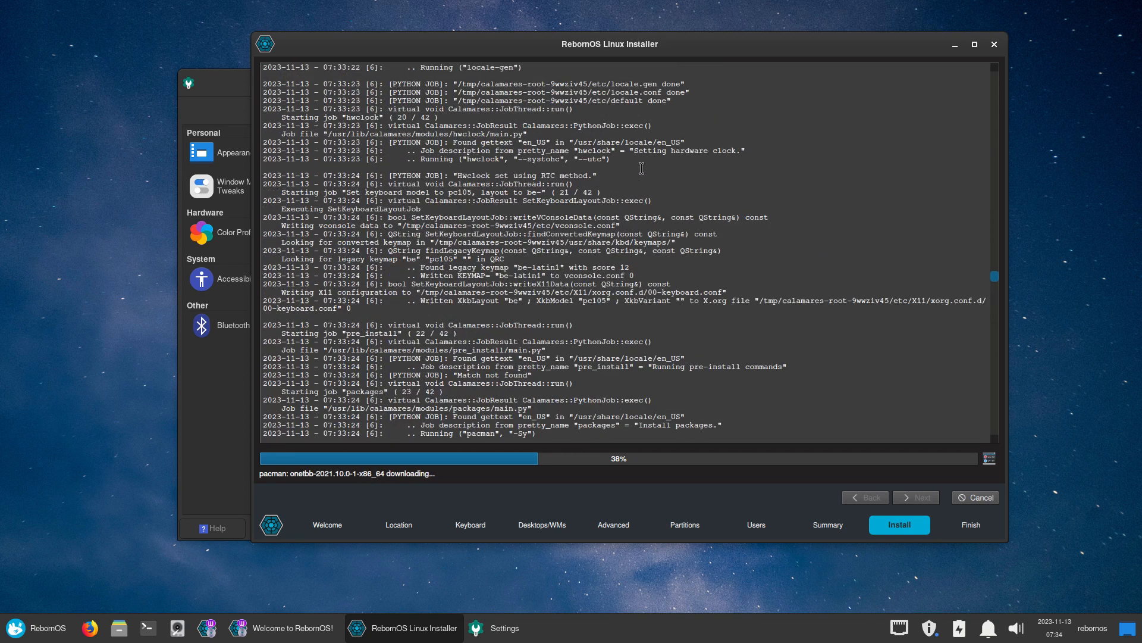
scroll(641, 168, up, 20)
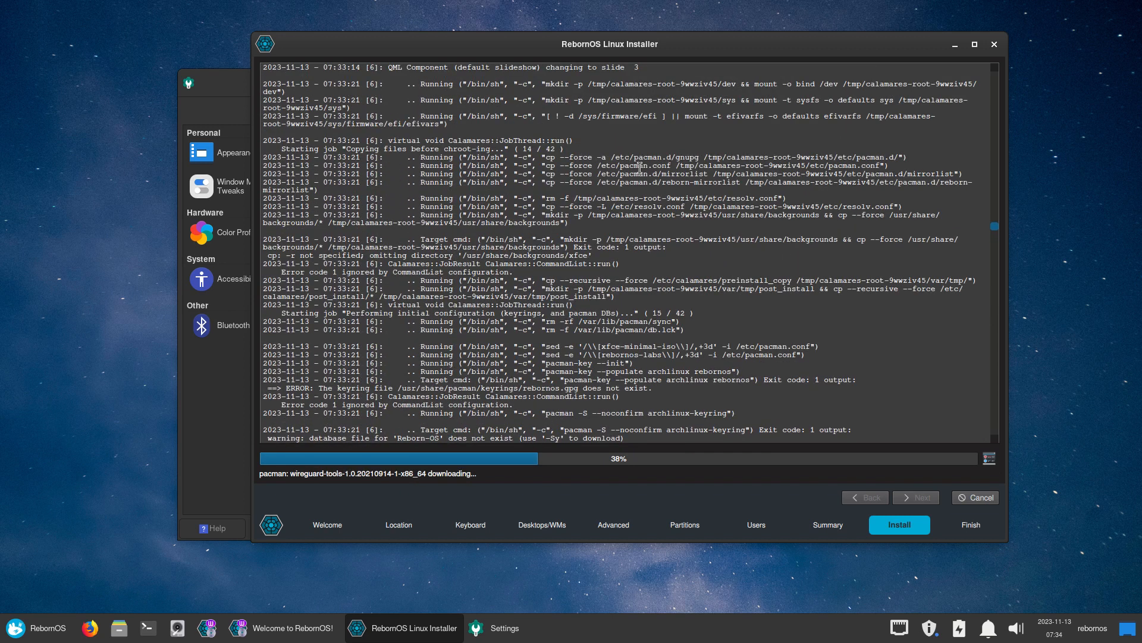
scroll(640, 168, up, 7)
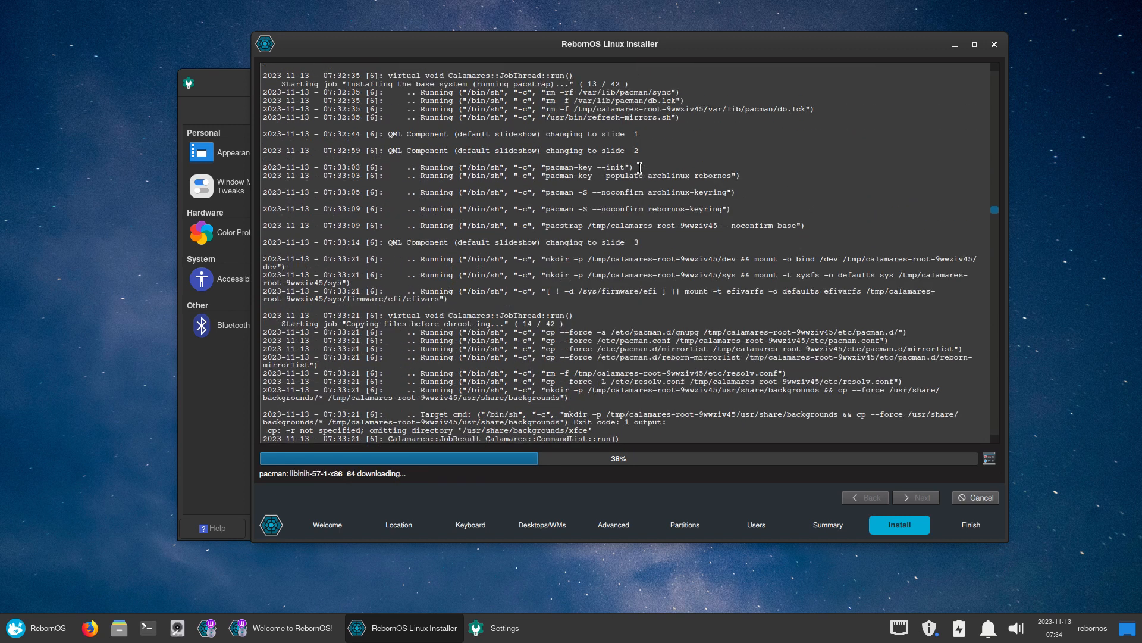
drag(639, 179, 700, 179)
click(688, 193)
Scroll the log to the 'failed retrieving file' error and the 'Pacman failed... Retrying' lines
scroll(660, 211, up, 6)
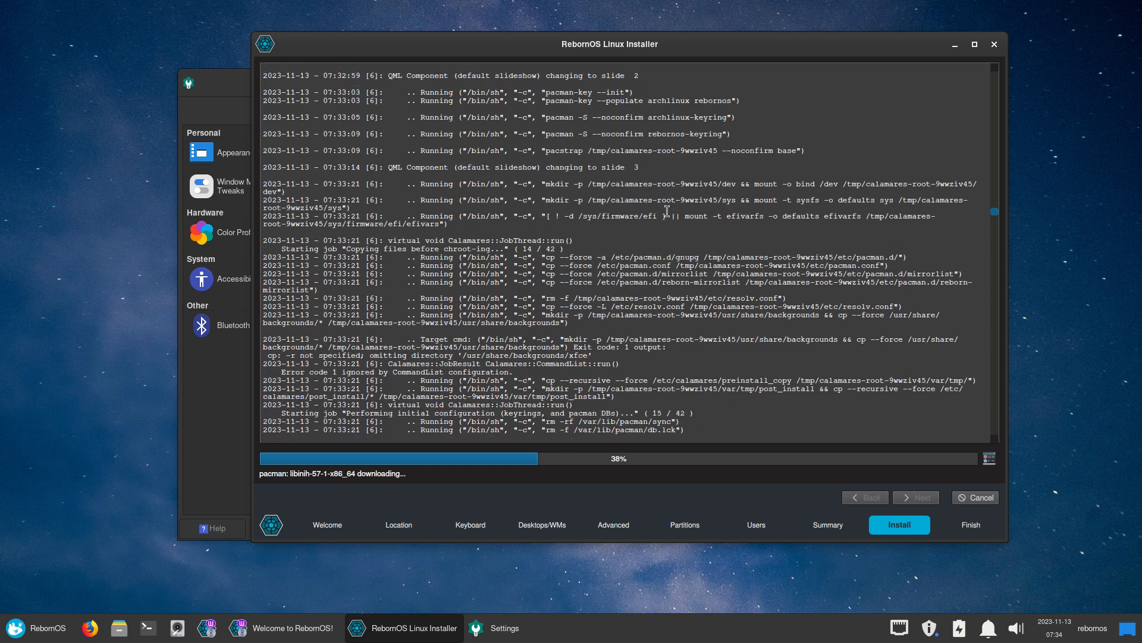
scroll(652, 213, up, 3)
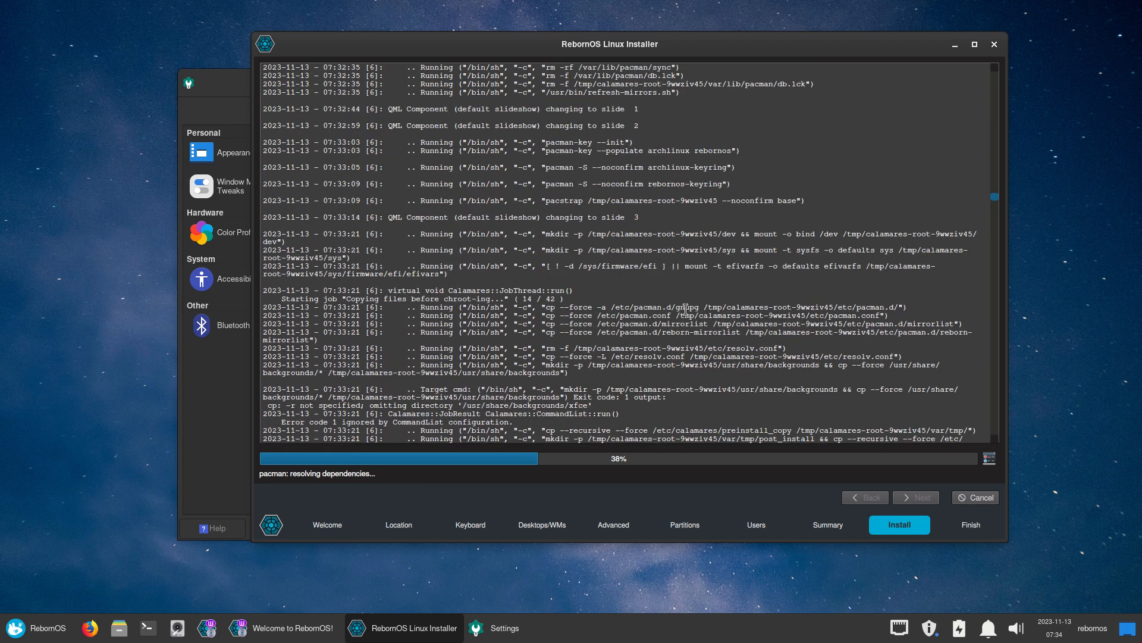
scroll(686, 309, up, 7)
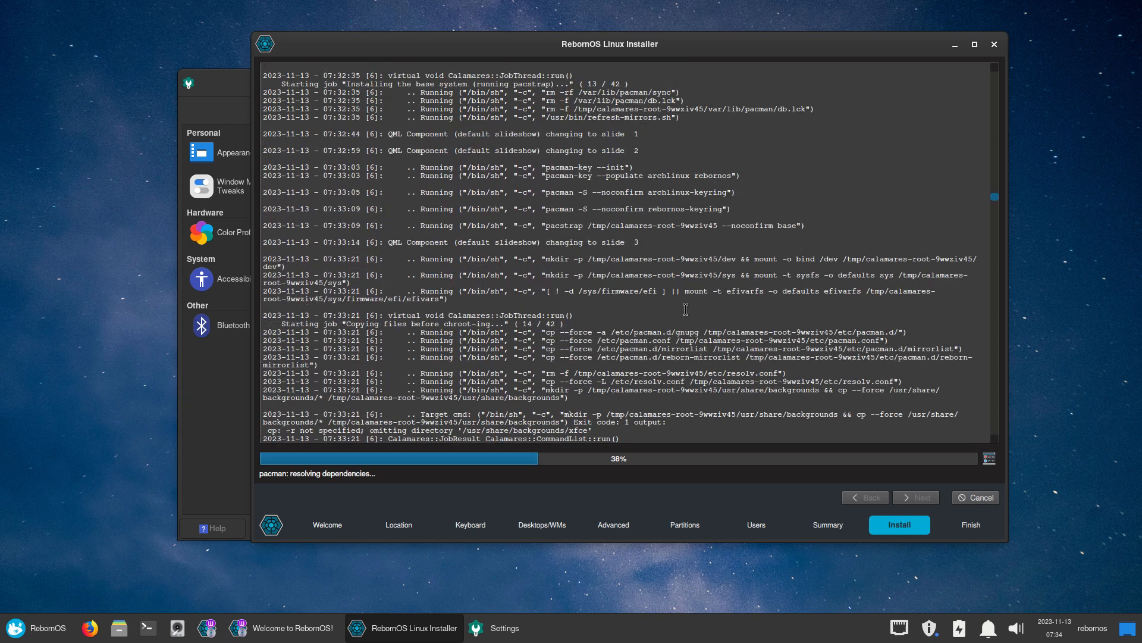
scroll(686, 308, up, 6)
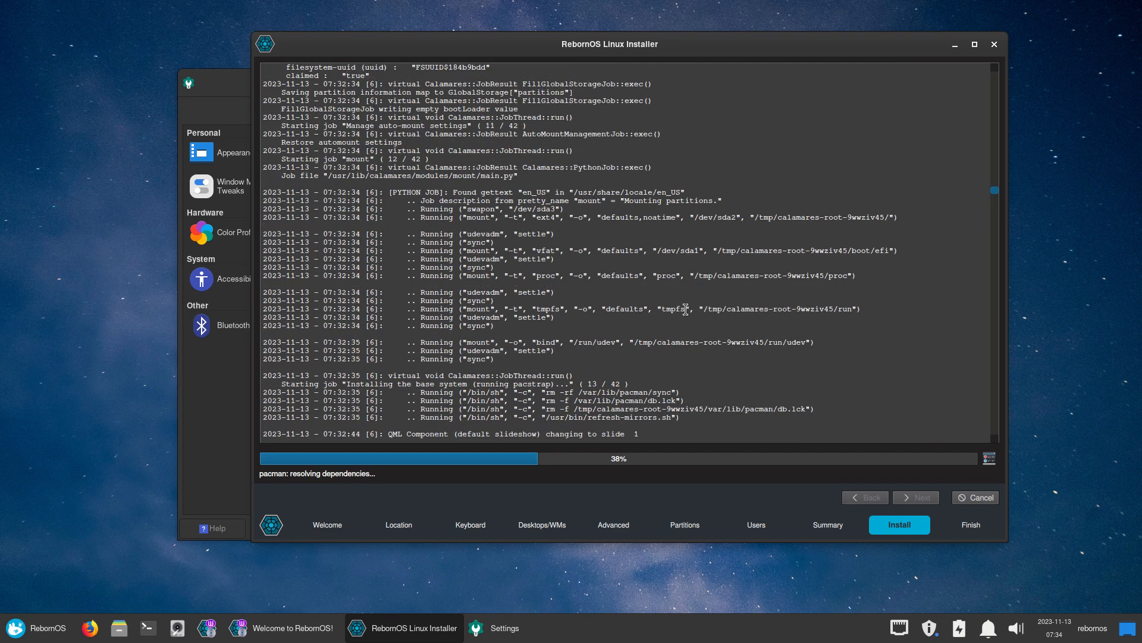
scroll(686, 309, down, 20)
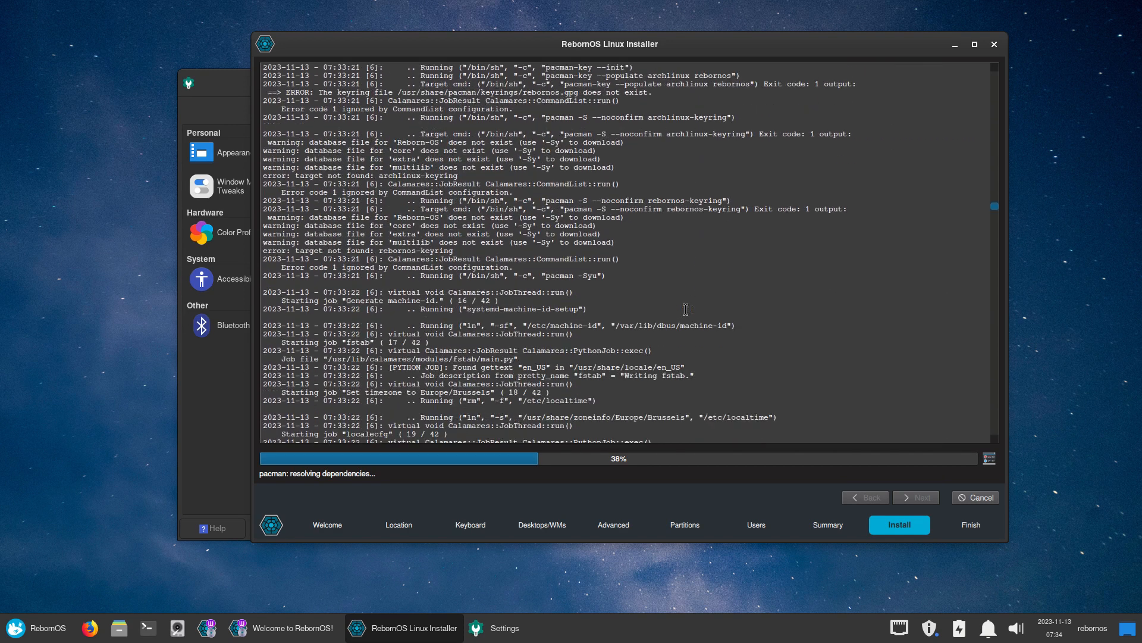
scroll(686, 308, down, 9)
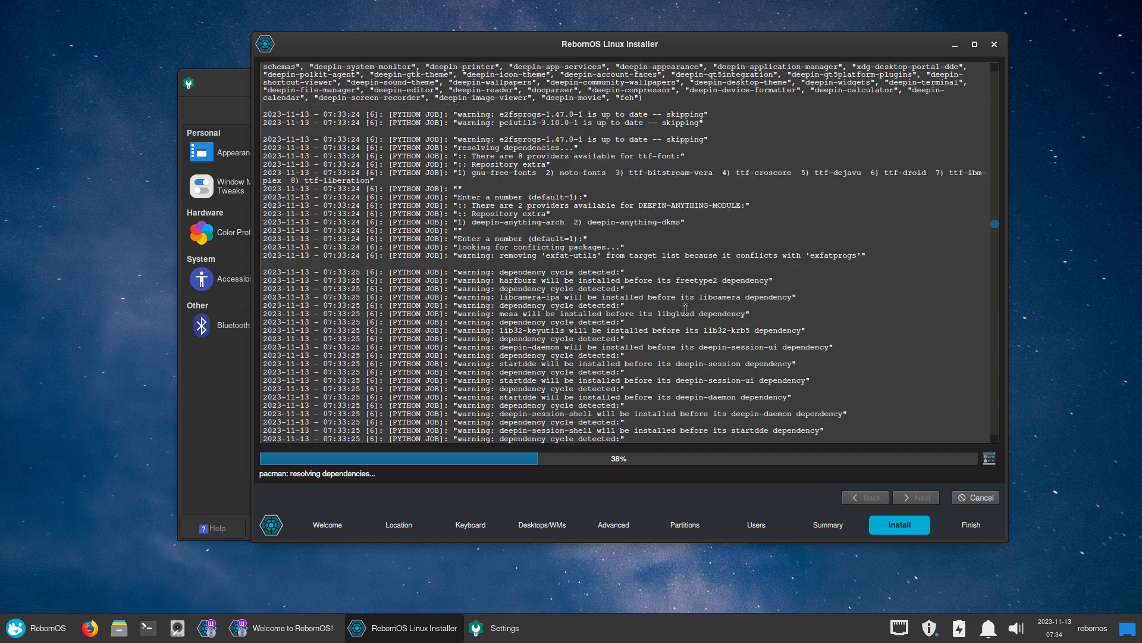
scroll(685, 309, down, 15)
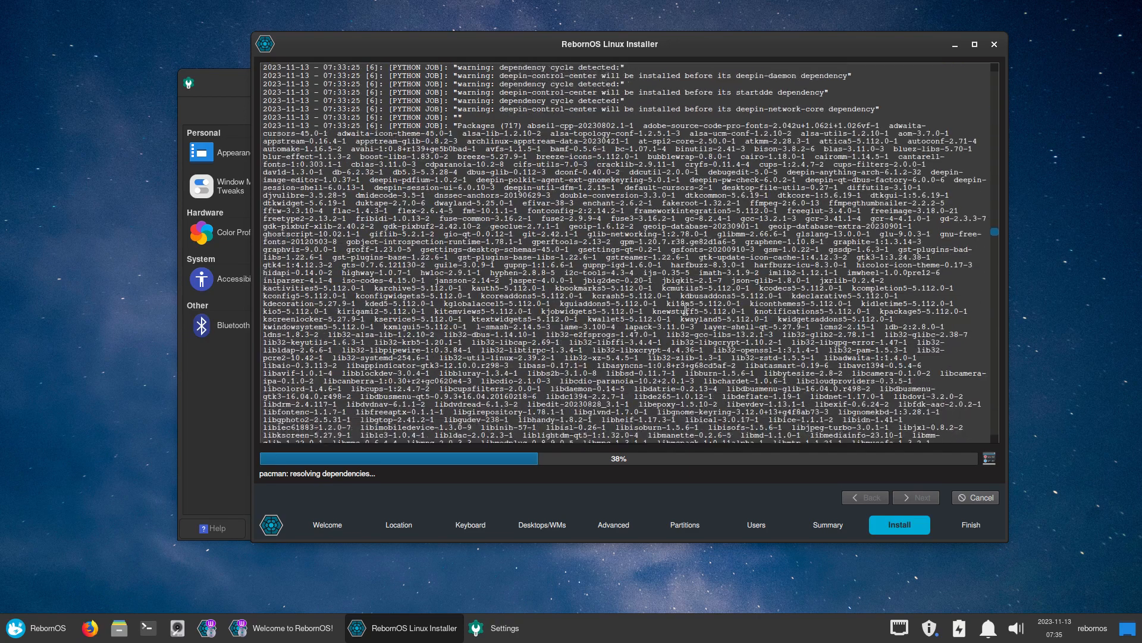
scroll(685, 309, down, 13)
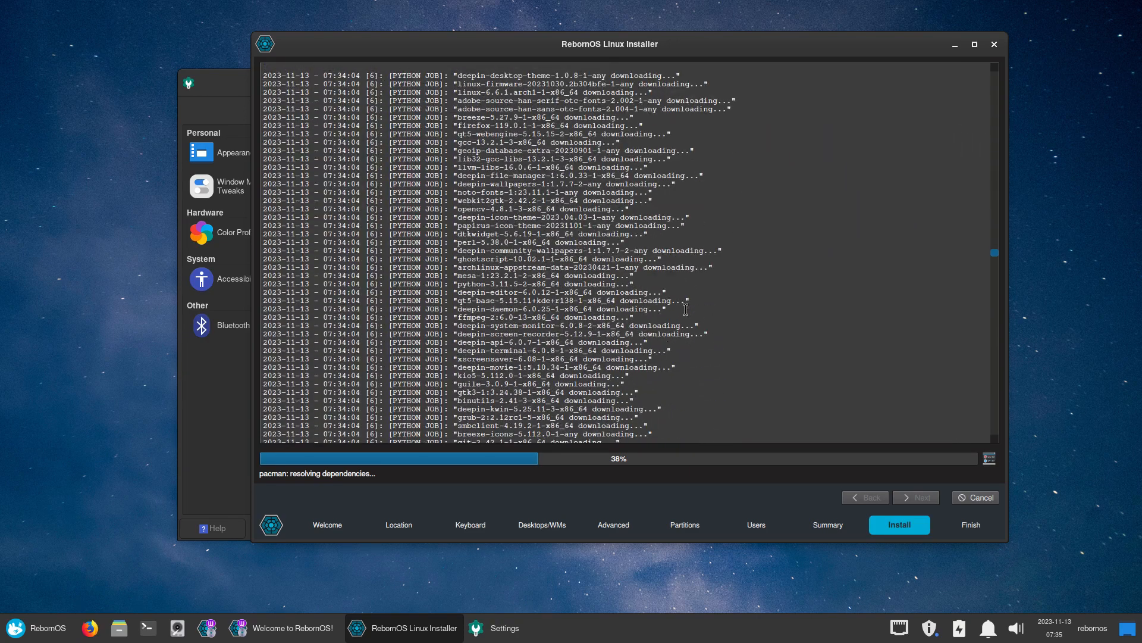
scroll(686, 309, down, 15)
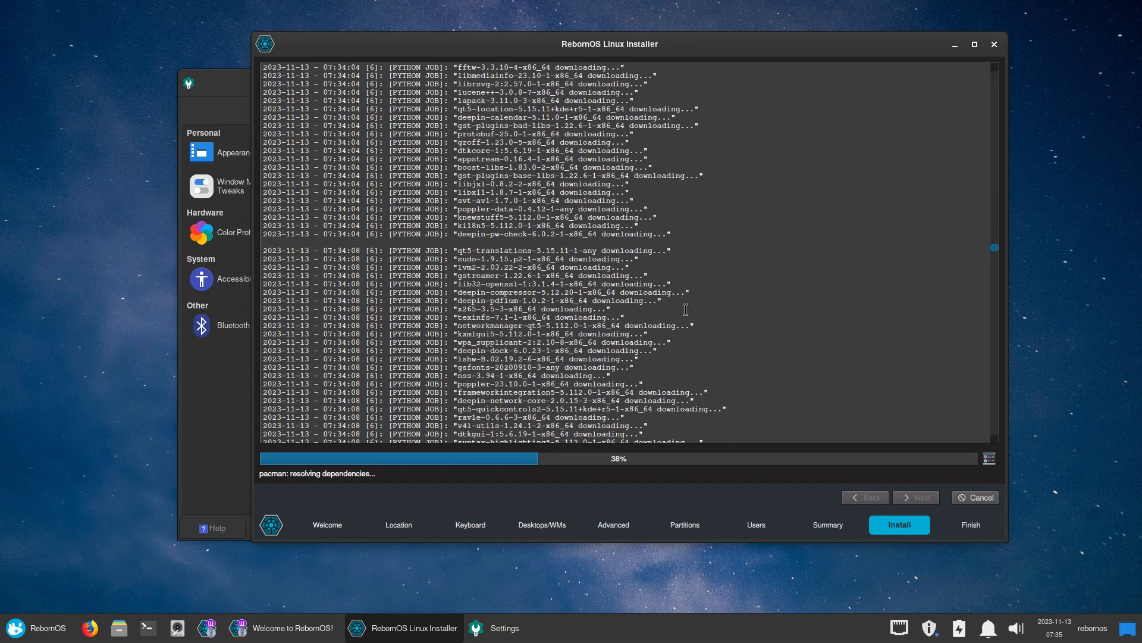
scroll(686, 309, down, 20)
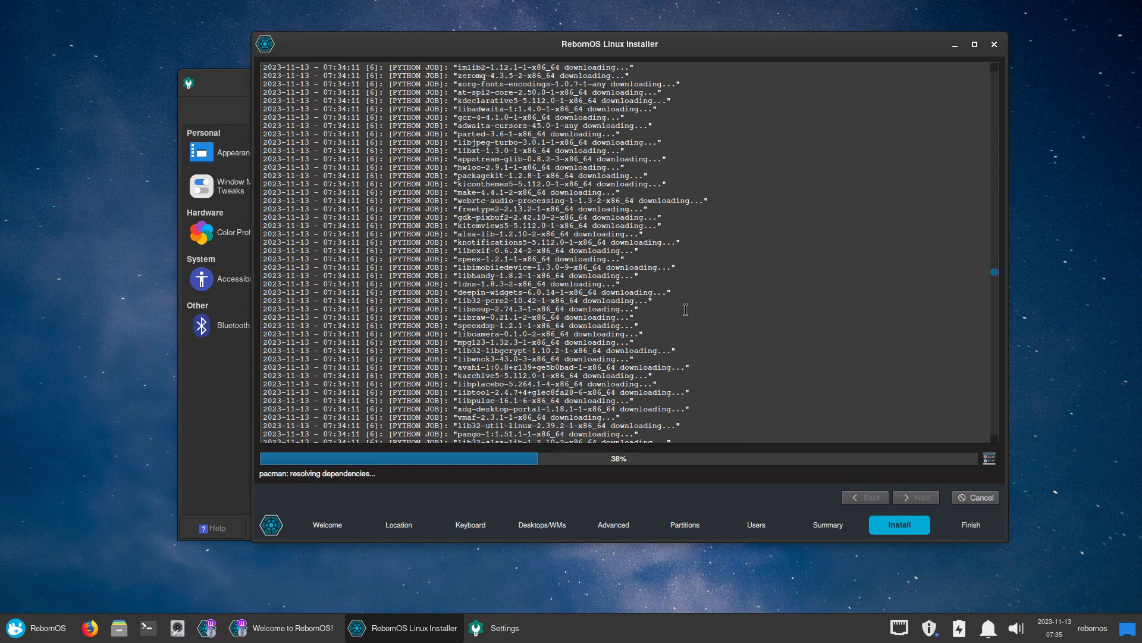
scroll(686, 309, down, 15)
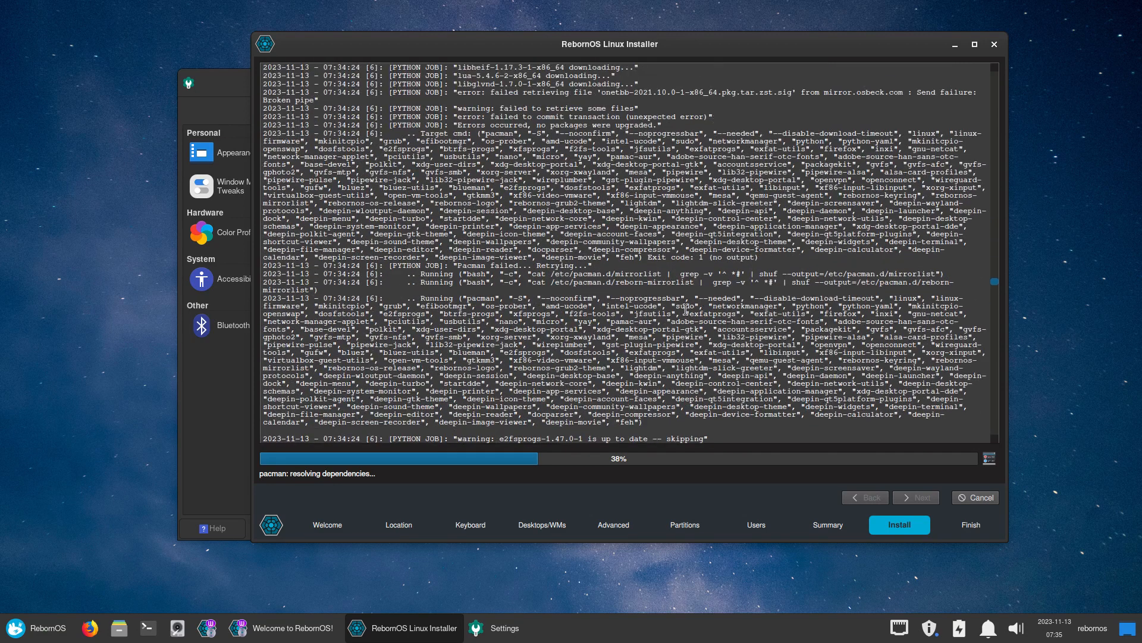
scroll(686, 309, up, 5)
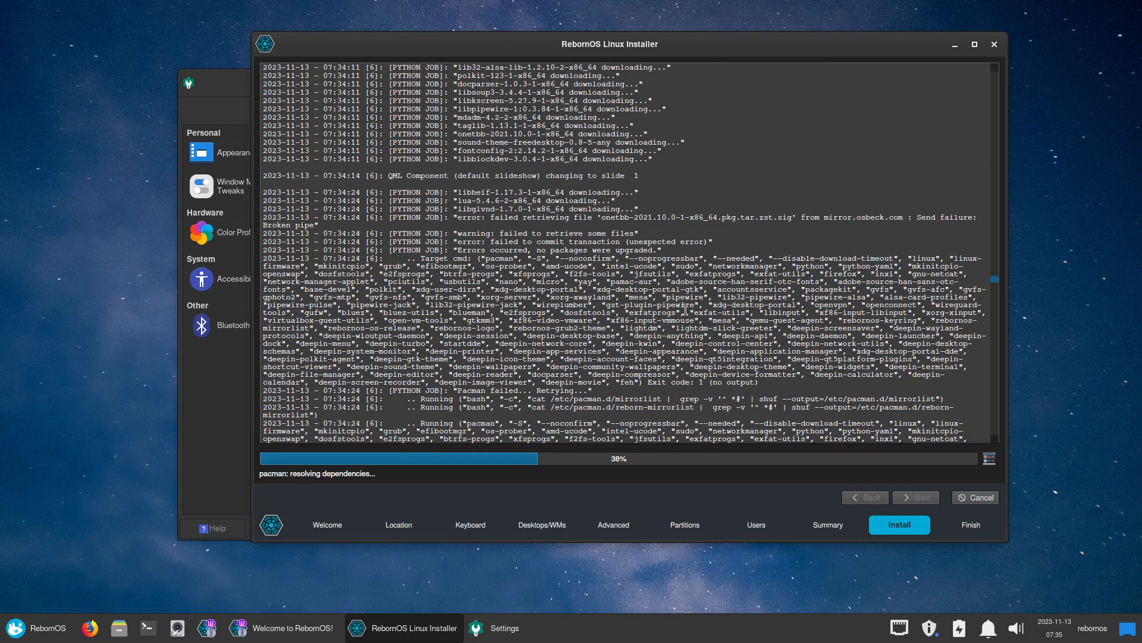
Highlight the 'error: failed retrieving file' line and follow the log until Installation Failed appears
drag(553, 218, 784, 212)
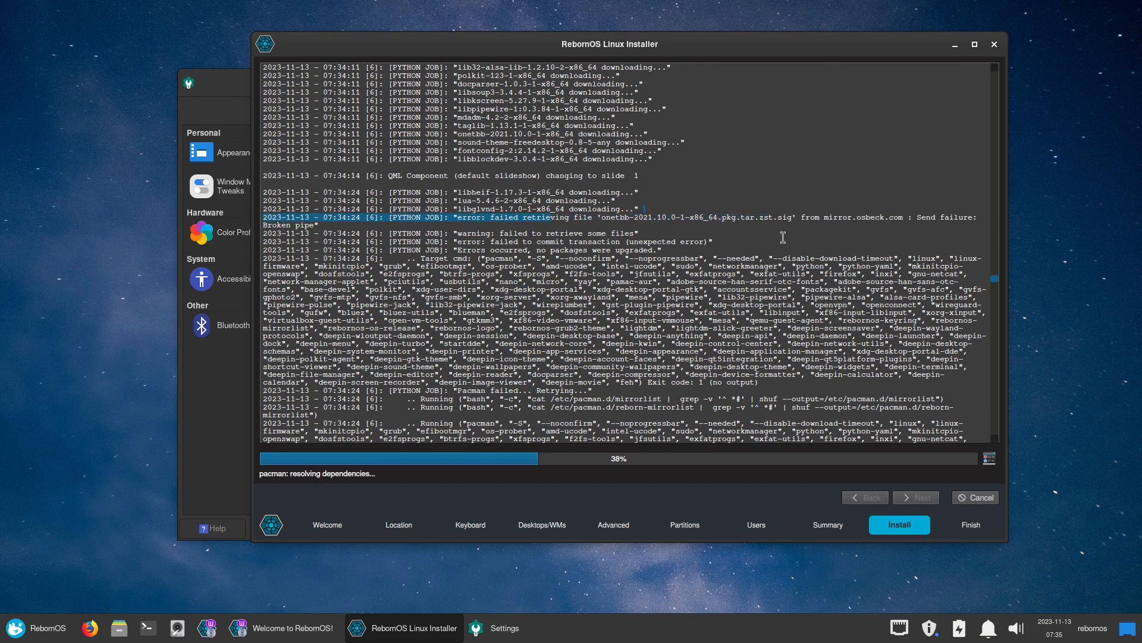
scroll(773, 241, down, 2)
scroll(763, 242, down, 2)
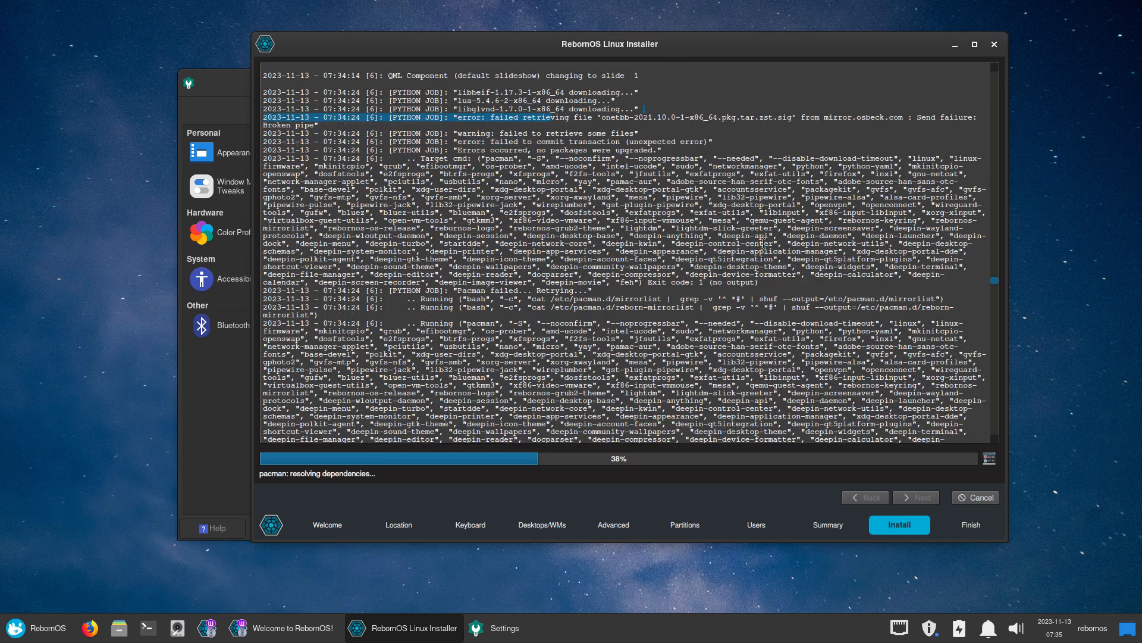
scroll(764, 243, down, 1)
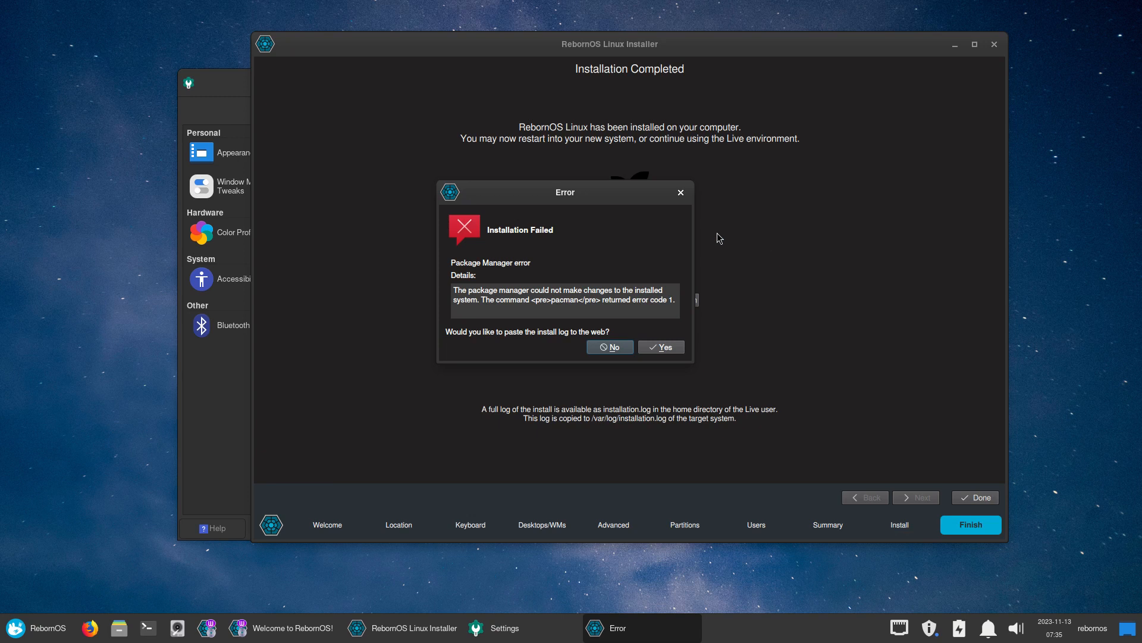
Move the Installation Failed dialog aside and agree to paste the install log to termbin
drag(595, 191, 804, 200)
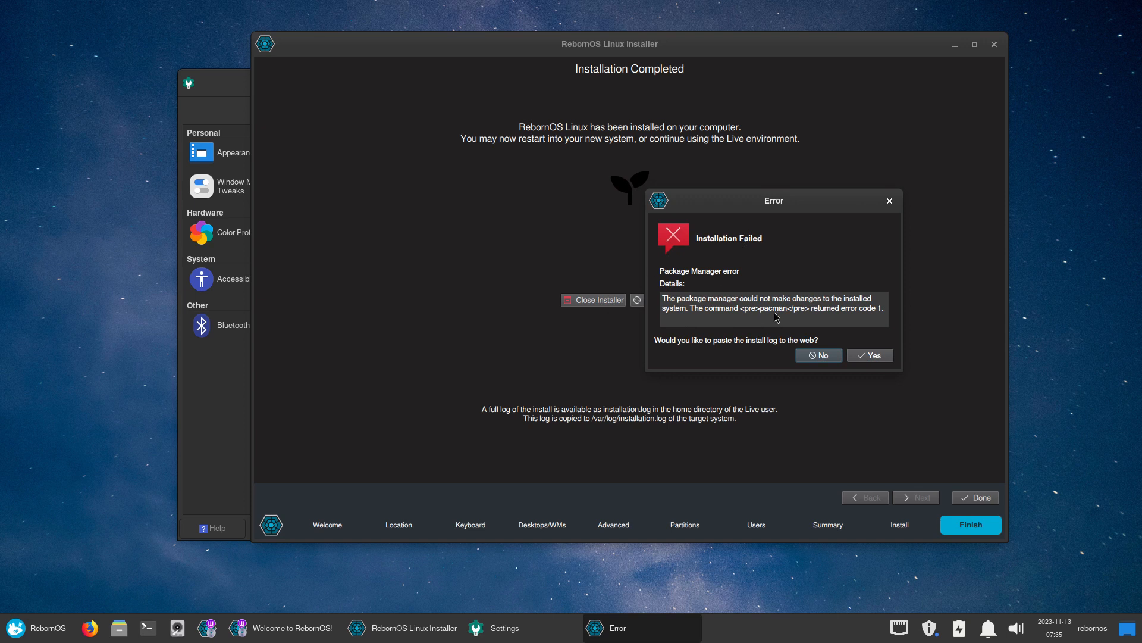
click(872, 356)
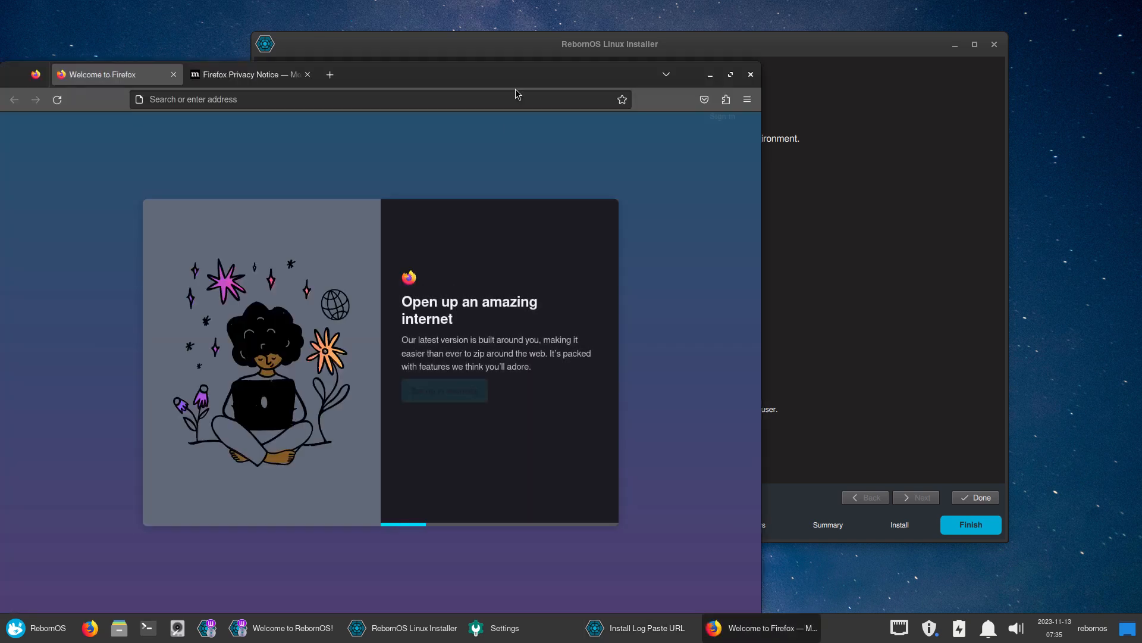
Maximize Firefox and load the pasted termbin install log URL
double_click(517, 78)
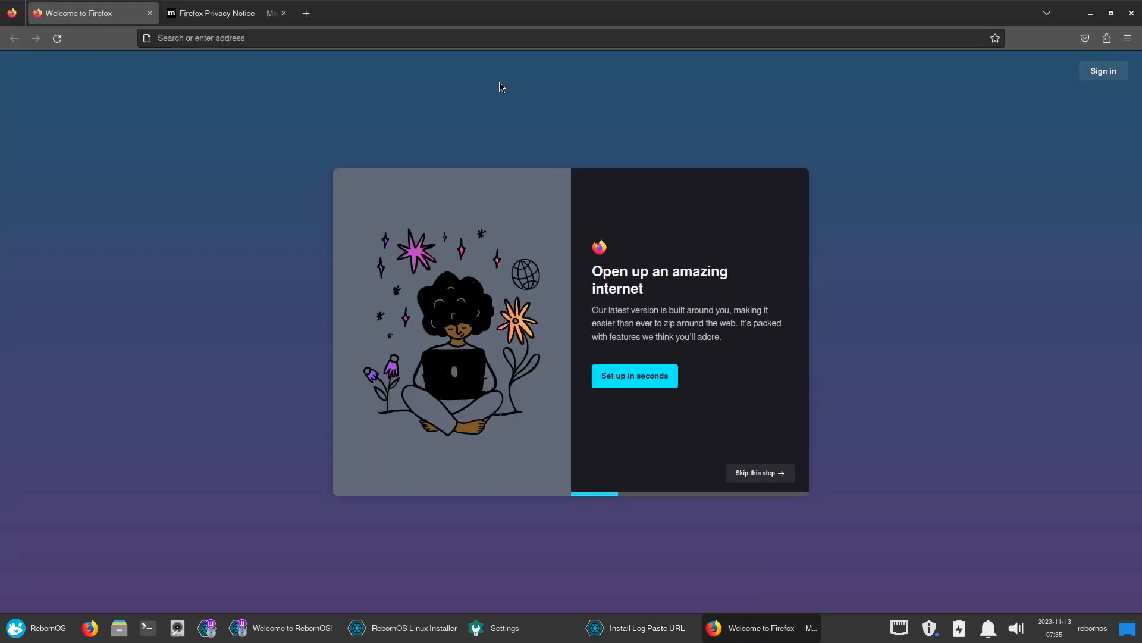
click(282, 35)
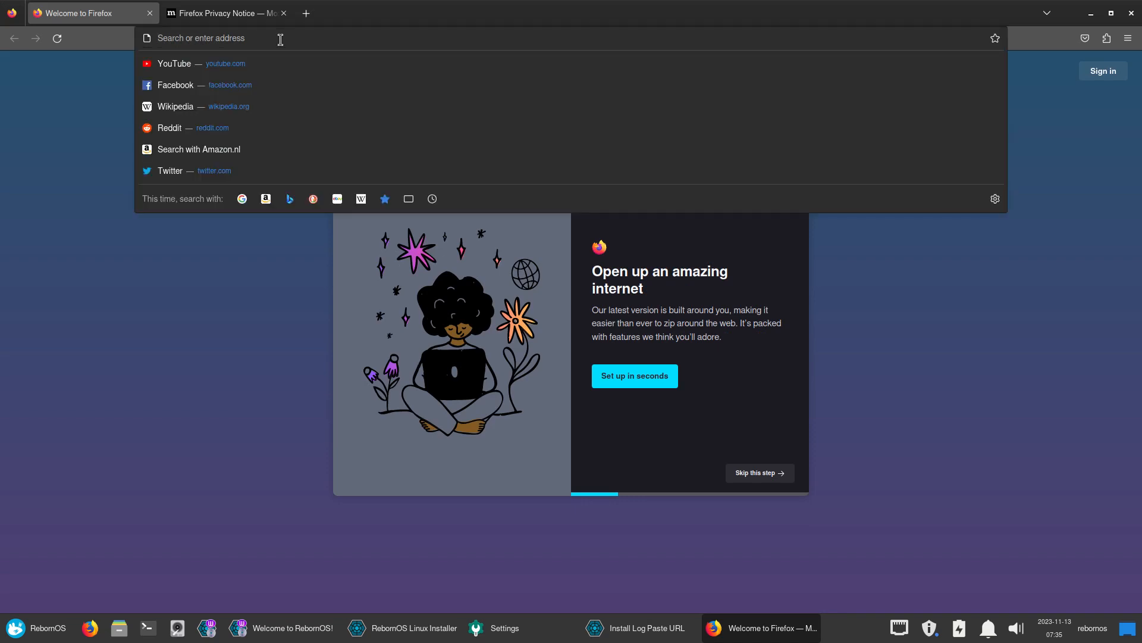
text(https://termbin.com/6qgn)
key(Return)
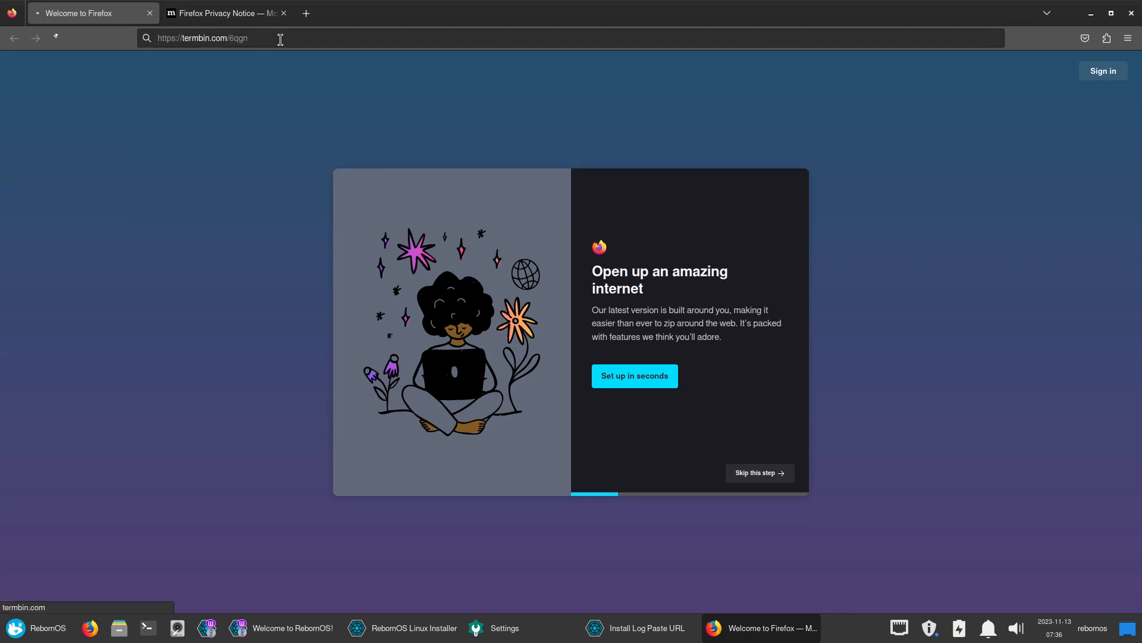
Highlight the conflicting-files error between deepin-pdfium and deepin-reader, then minimize Firefox
scroll(453, 229, down, 20)
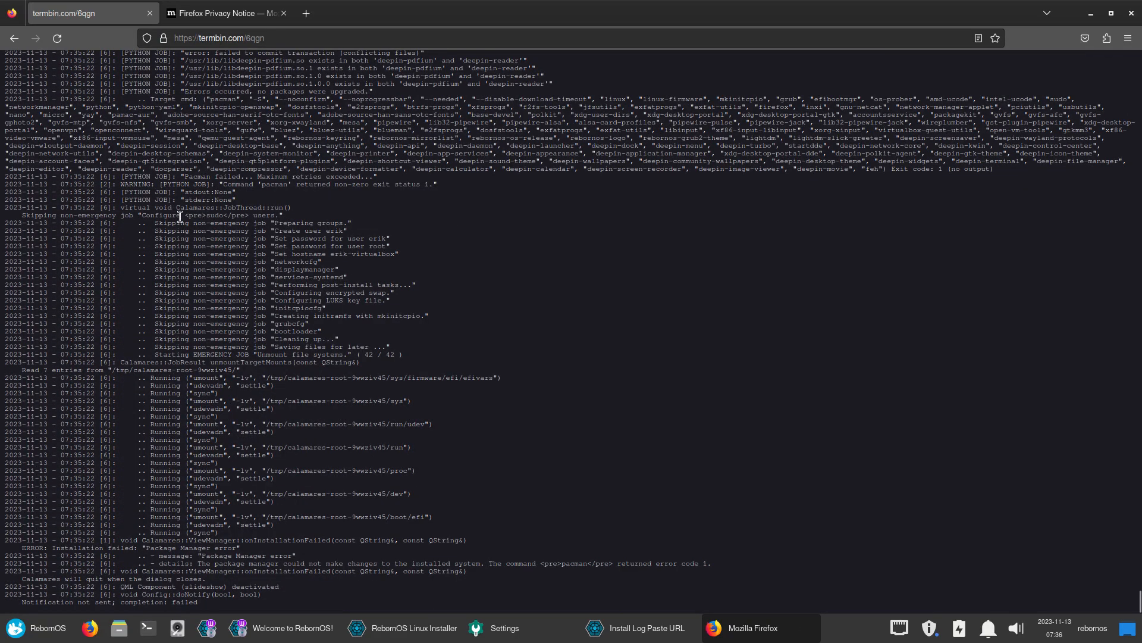
drag(141, 221, 458, 187)
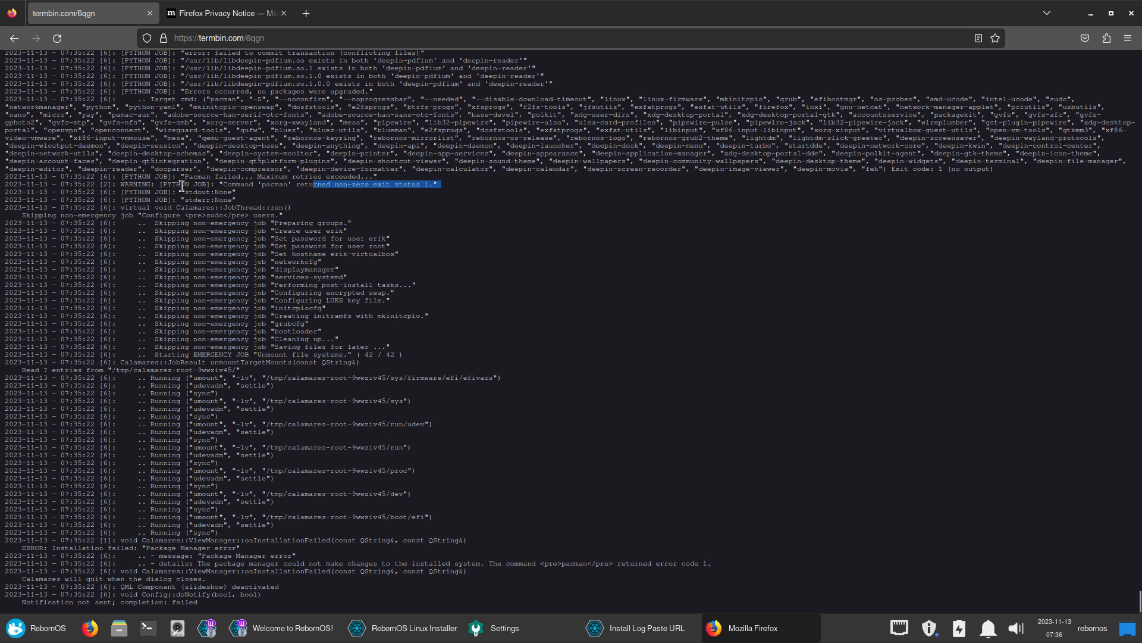
drag(182, 185, 262, 177)
scroll(413, 277, up, 10)
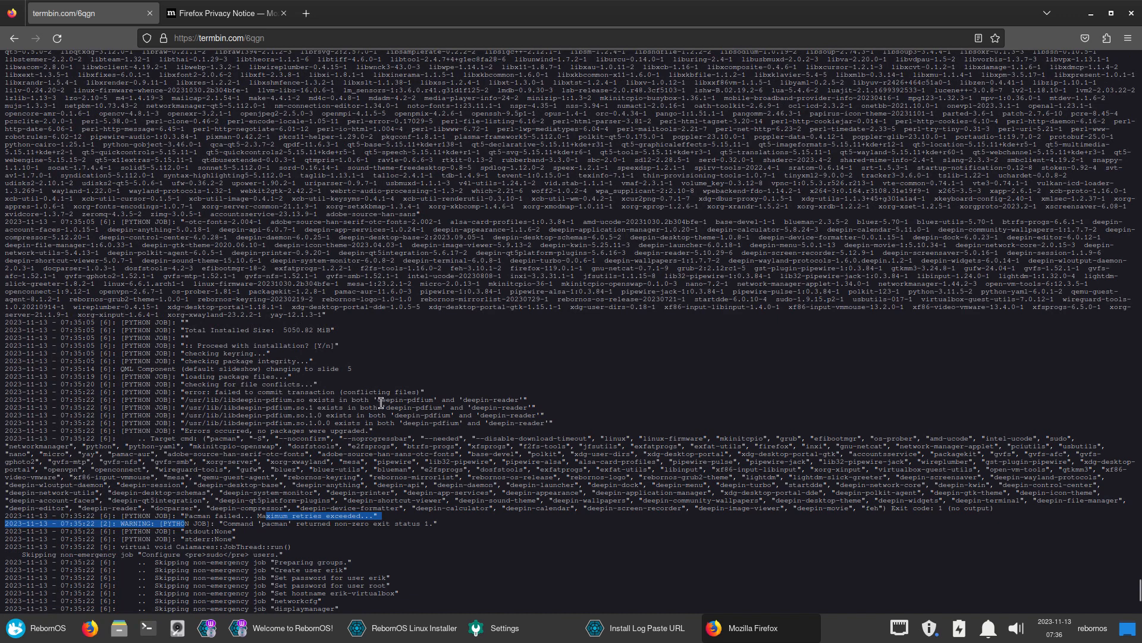
drag(382, 402, 543, 405)
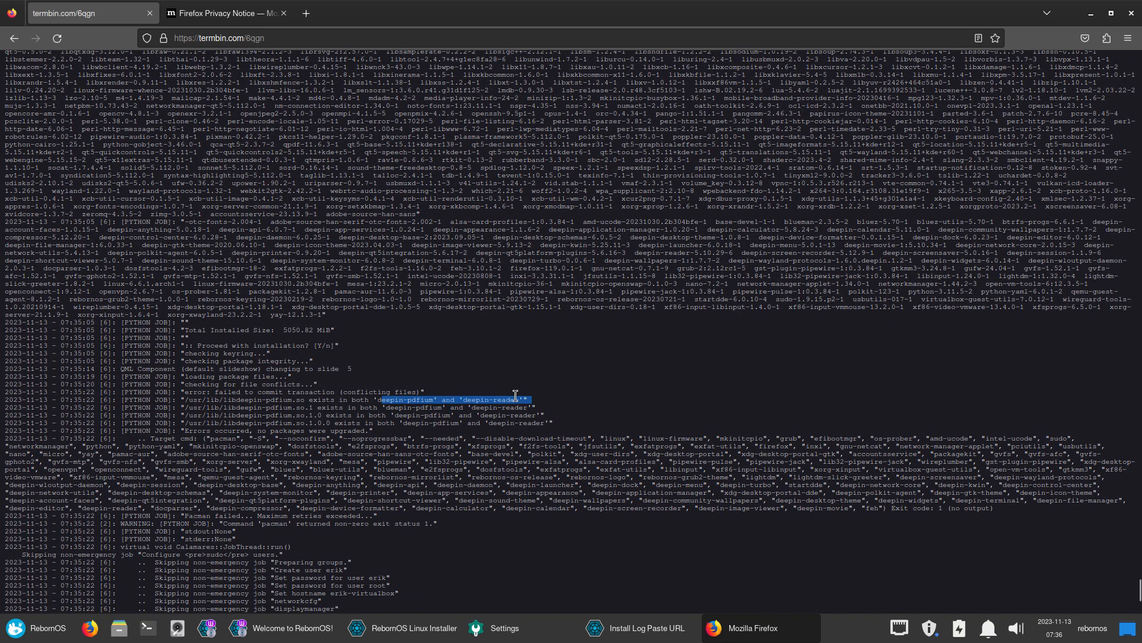
click(434, 398)
drag(454, 401, 535, 409)
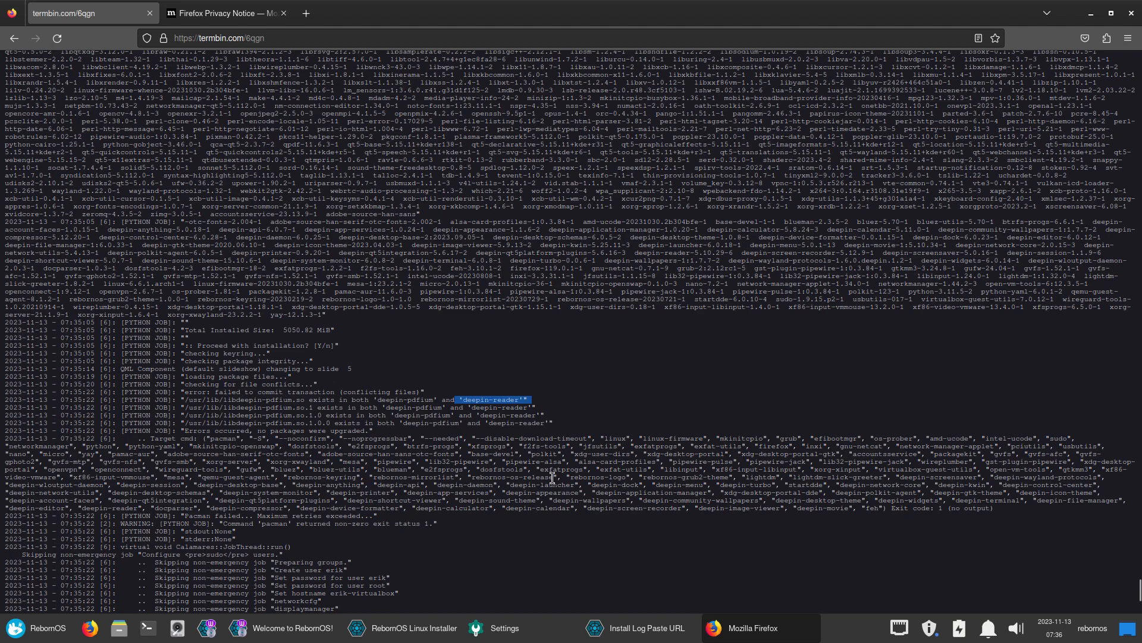
click(1091, 13)
Dismiss the log link notice, close Settings, and set the relaunched installer's language to American English
click(588, 309)
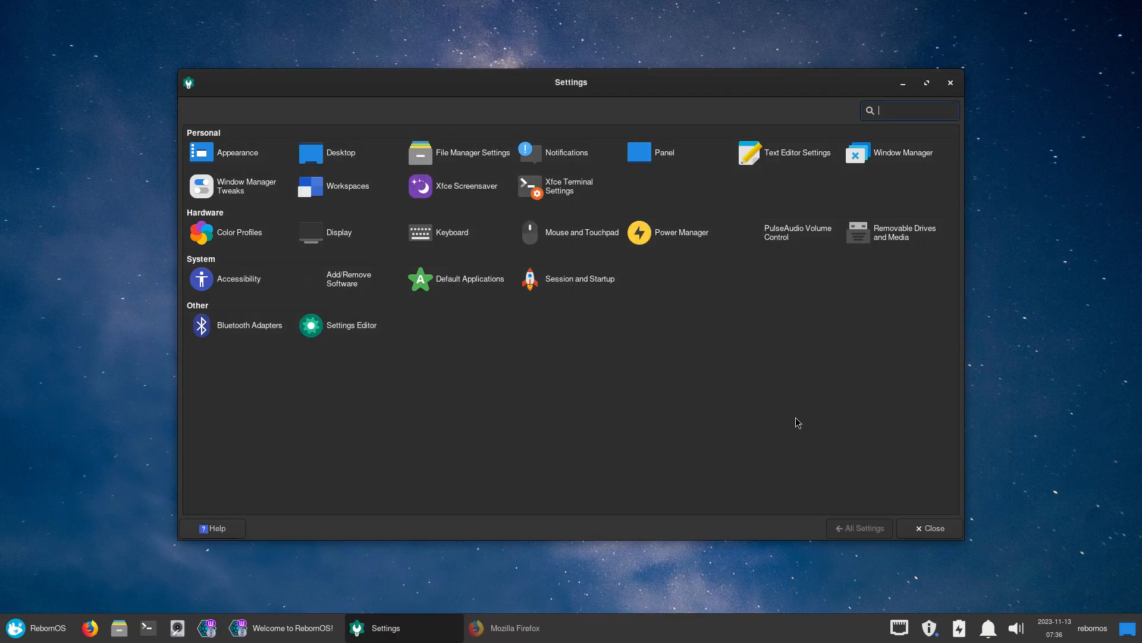
click(917, 534)
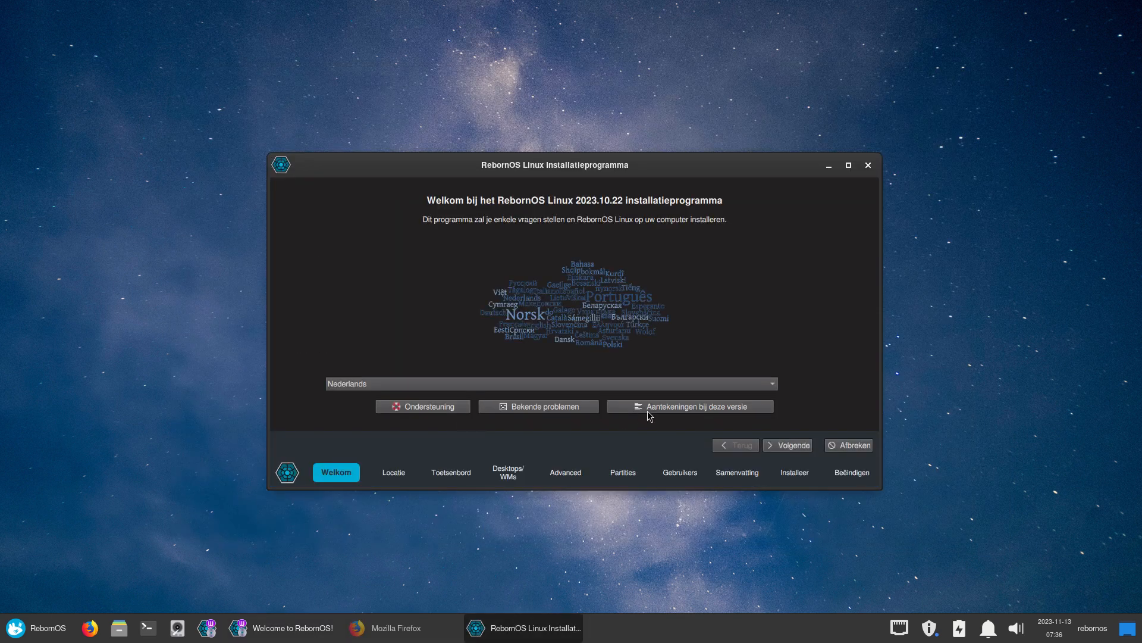
click(550, 384)
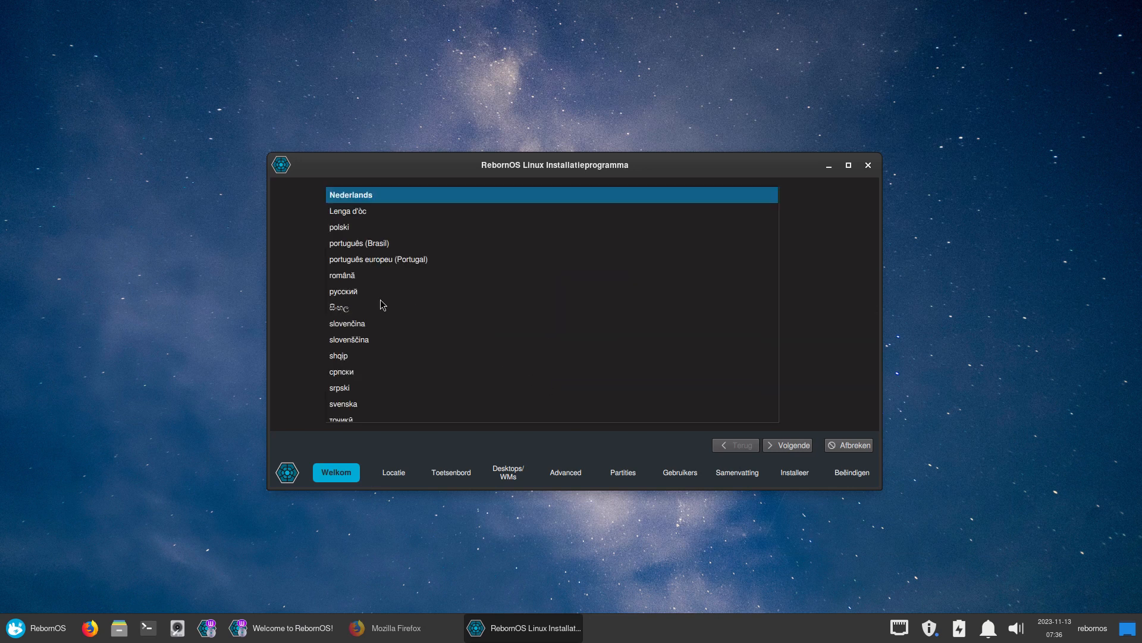
scroll(444, 370, up, 10)
scroll(448, 374, down, 3)
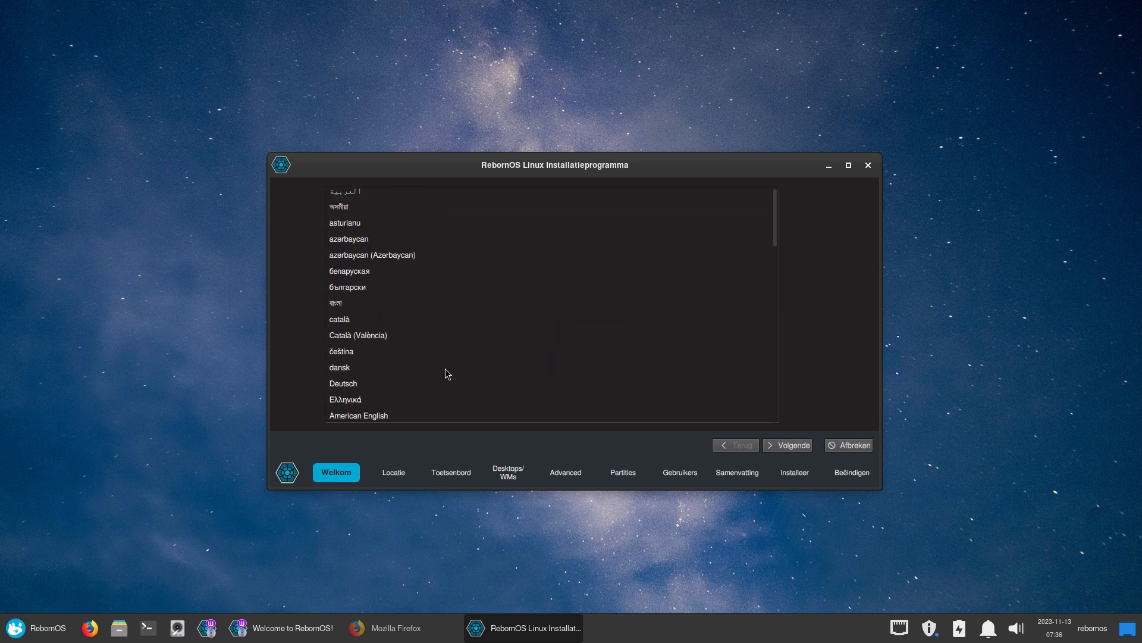
scroll(447, 374, up, 2)
scroll(447, 373, down, 8)
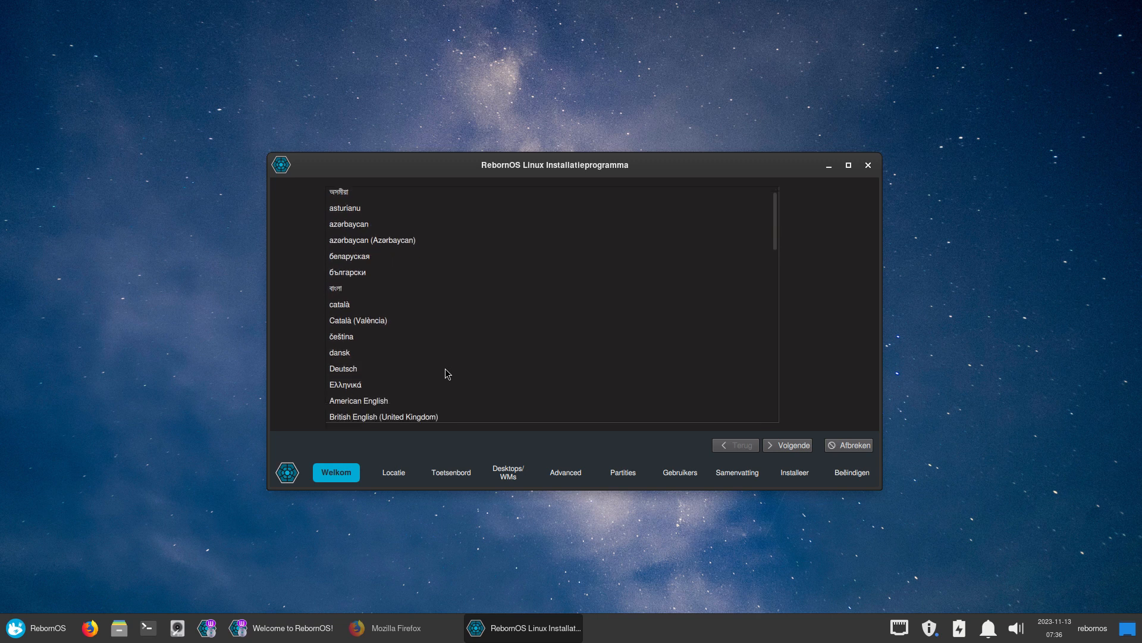
scroll(447, 374, up, 8)
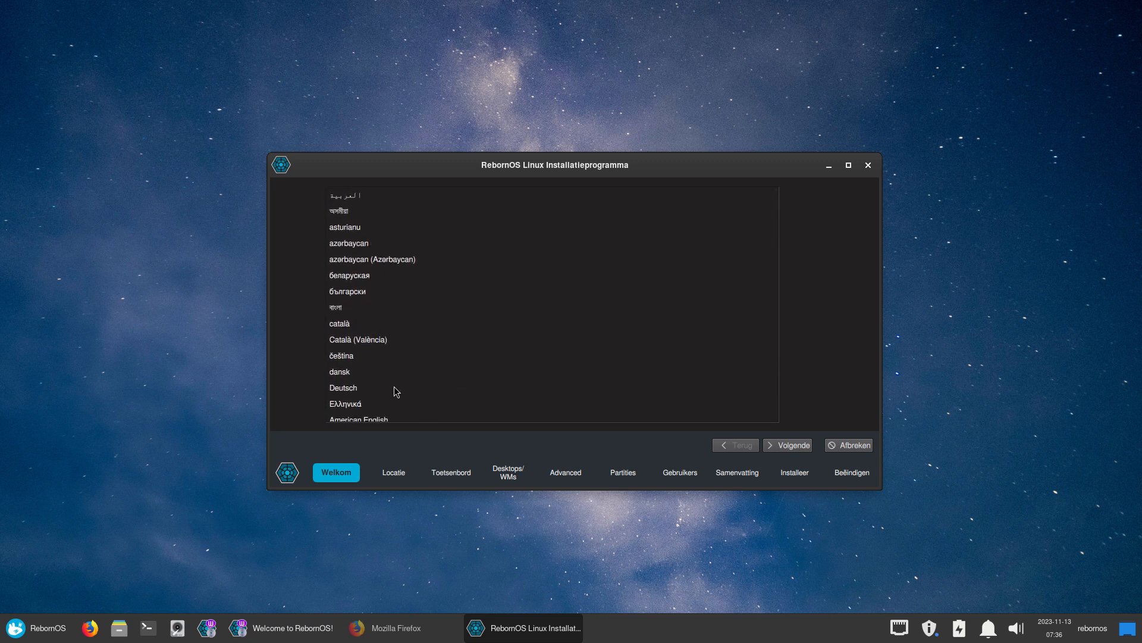
scroll(396, 390, down, 3)
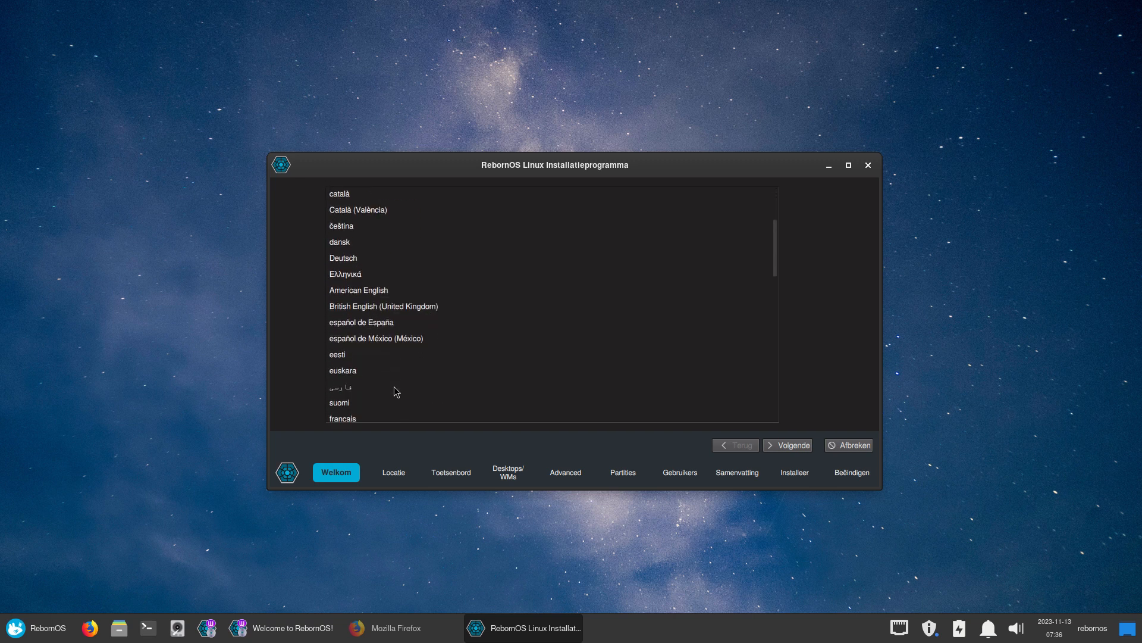
click(388, 290)
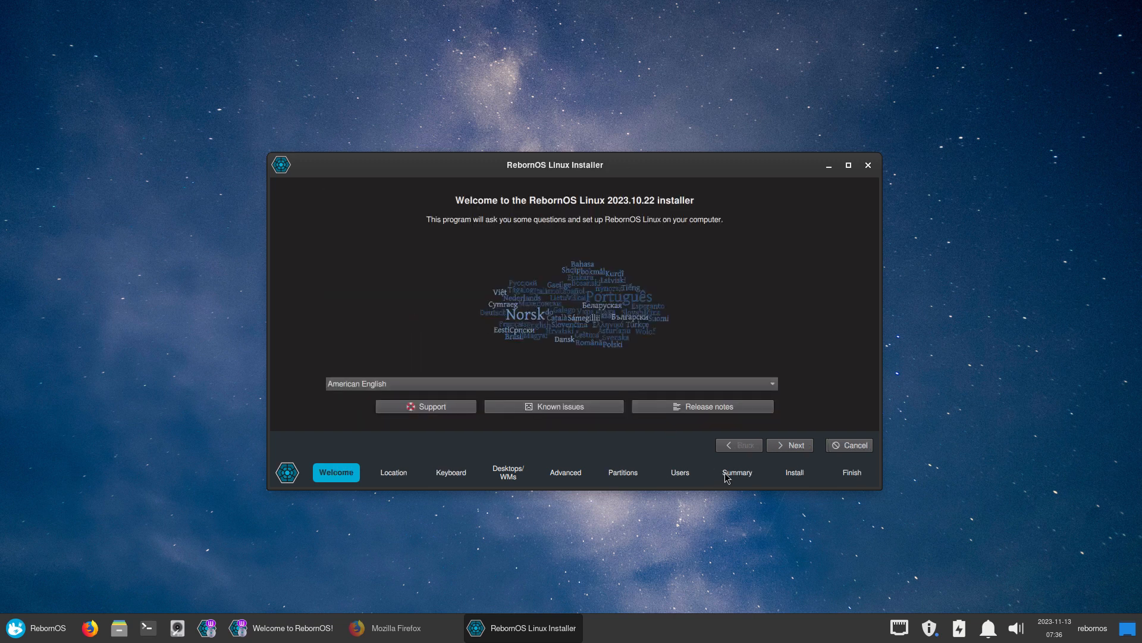
Advance to Keyboard, choose the Belgian layout with Default variant, and enlarge the installer window
click(798, 449)
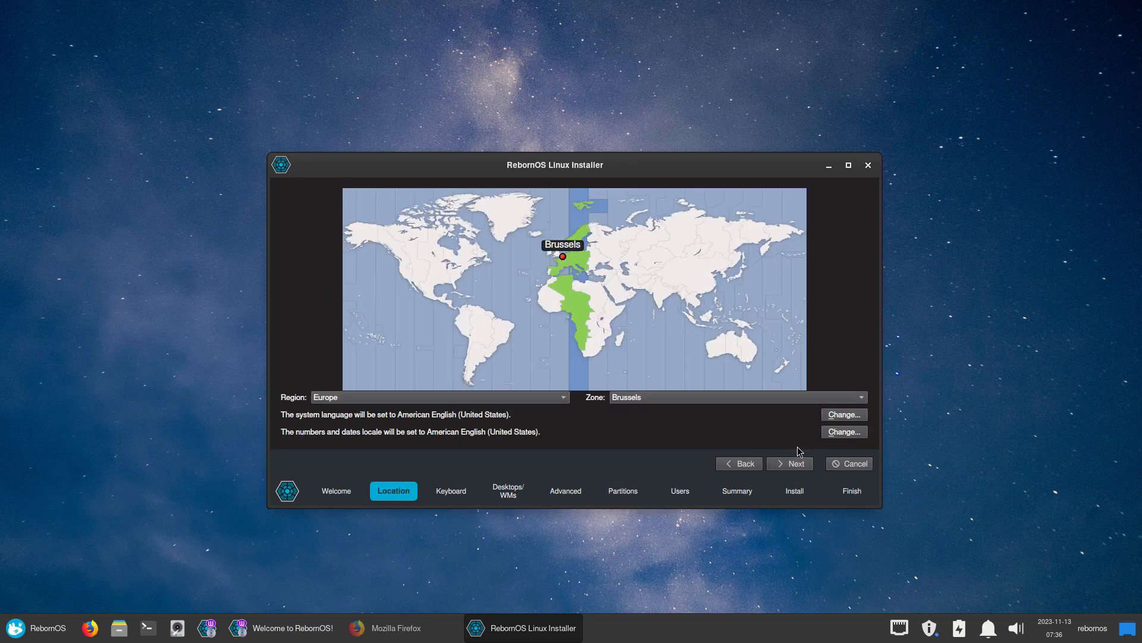
click(792, 465)
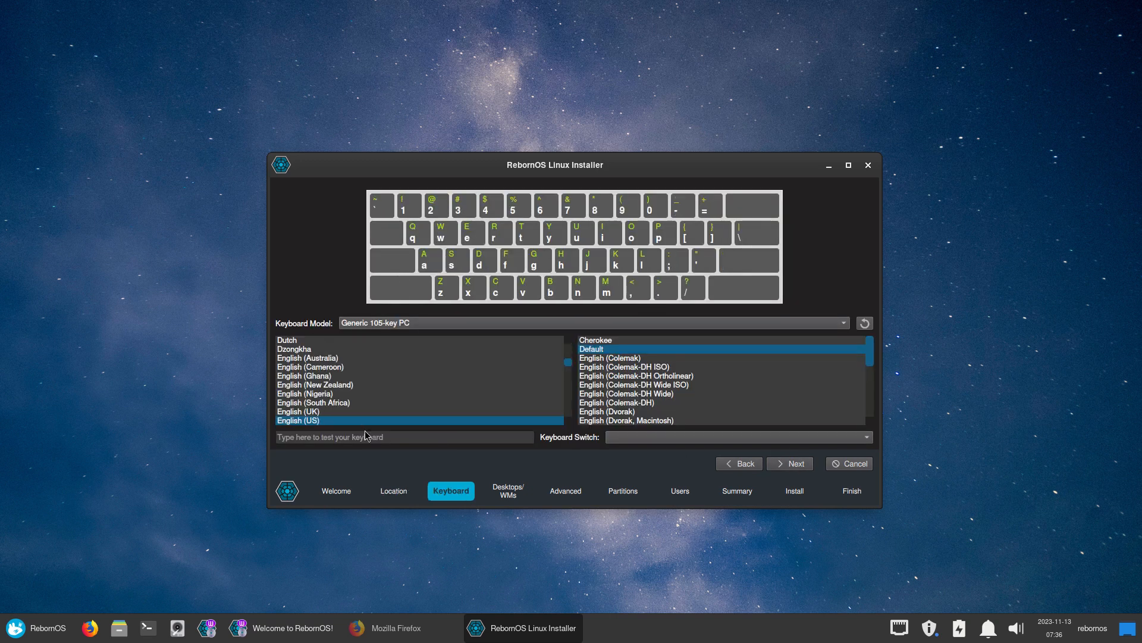
scroll(315, 398, up, 7)
click(316, 393)
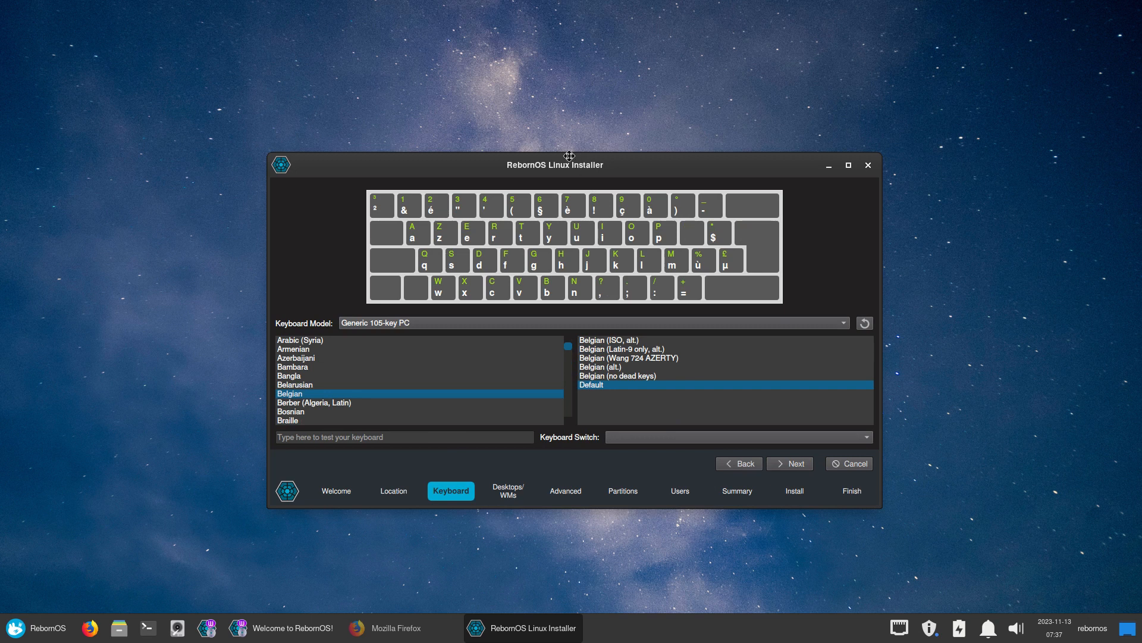
drag(569, 155, 533, 37)
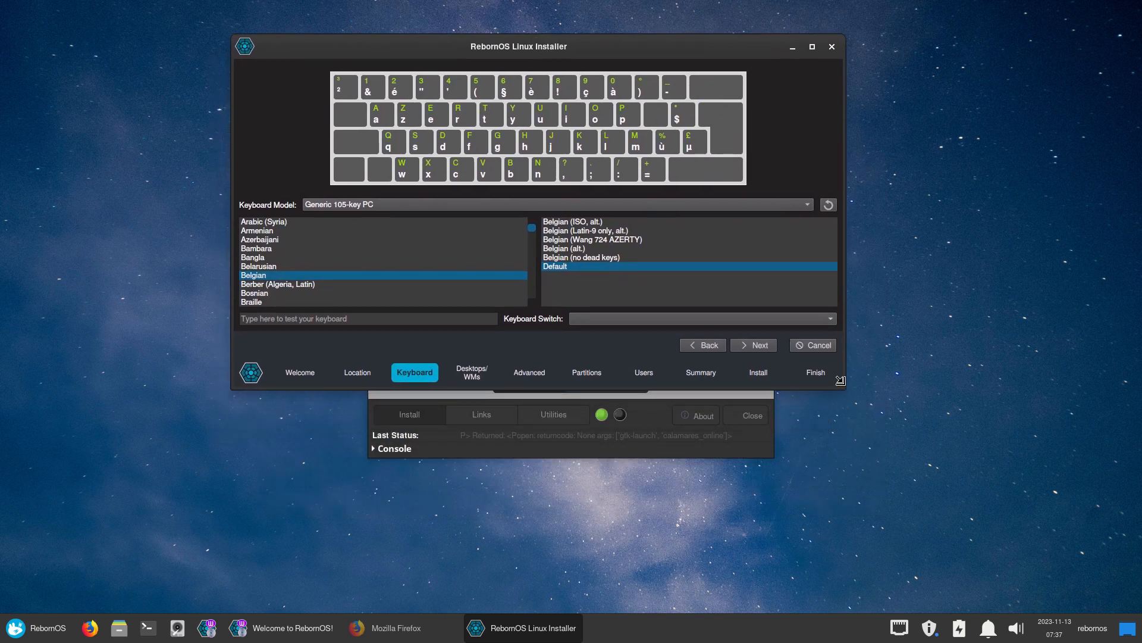
drag(840, 380, 842, 497)
Select Deepin as the desktop and continue to the Advanced package list
click(763, 456)
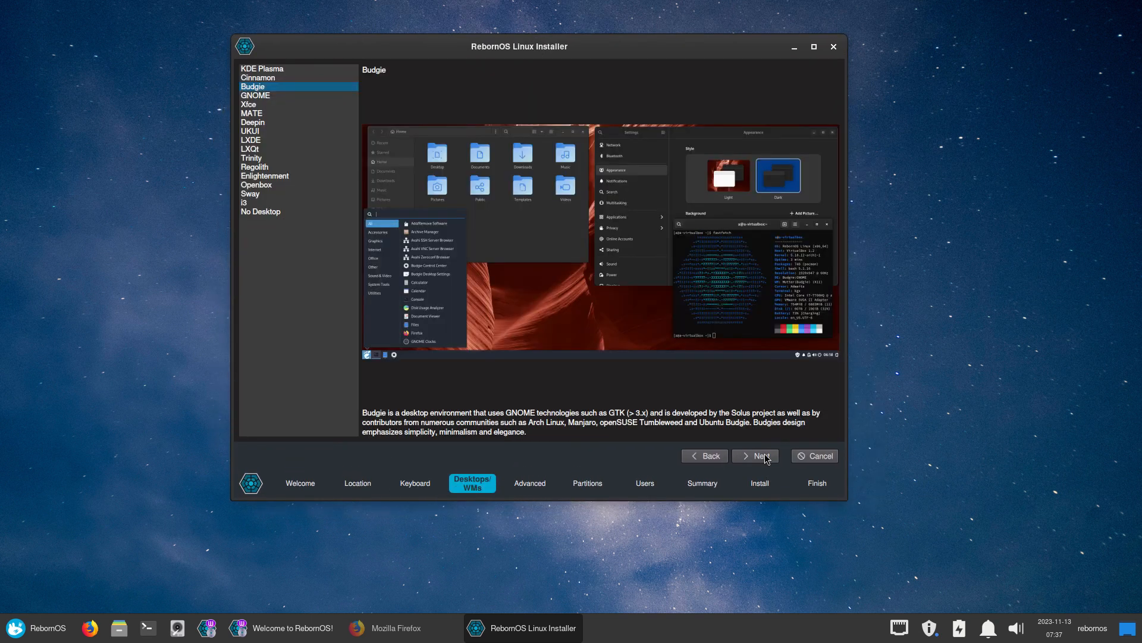
click(273, 124)
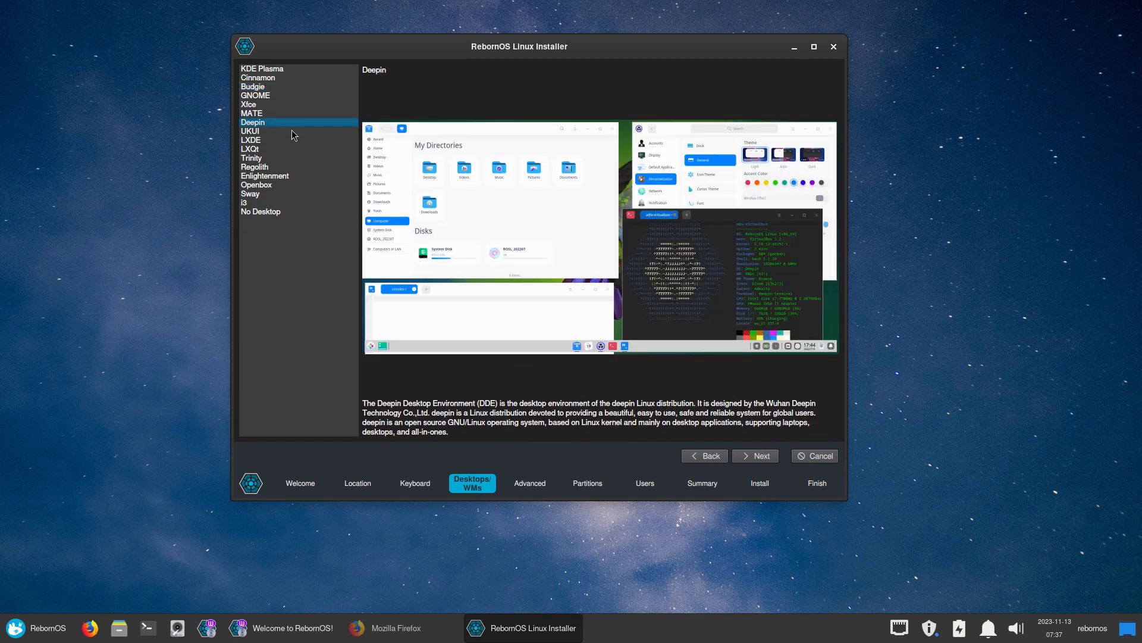
click(757, 456)
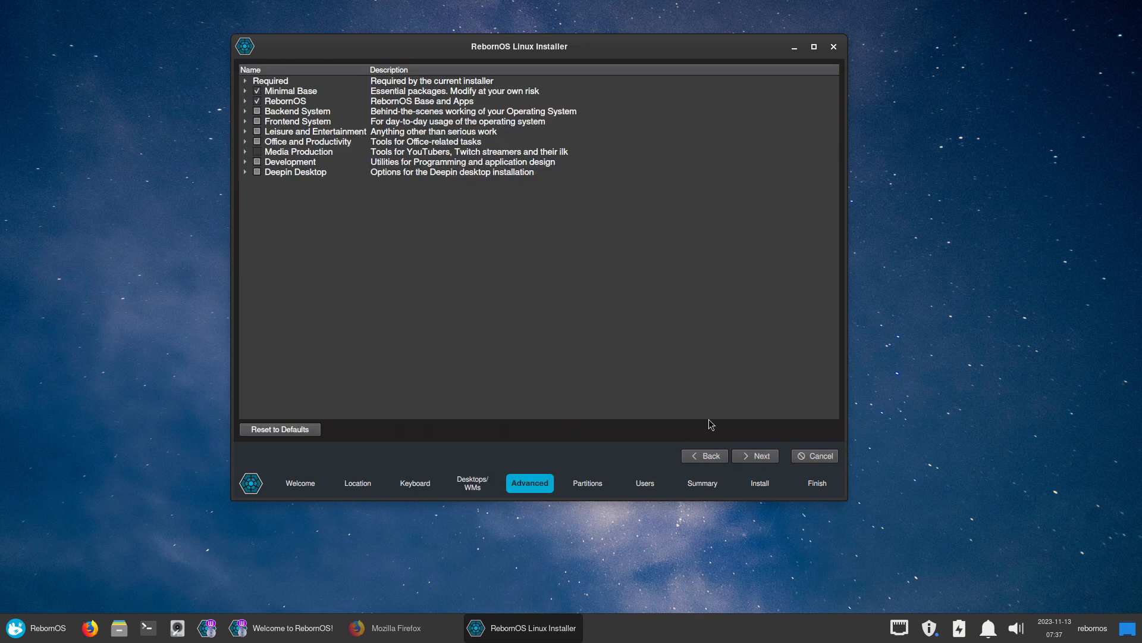
Expand Deepin Desktop > Curated and scroll through its package list
click(245, 172)
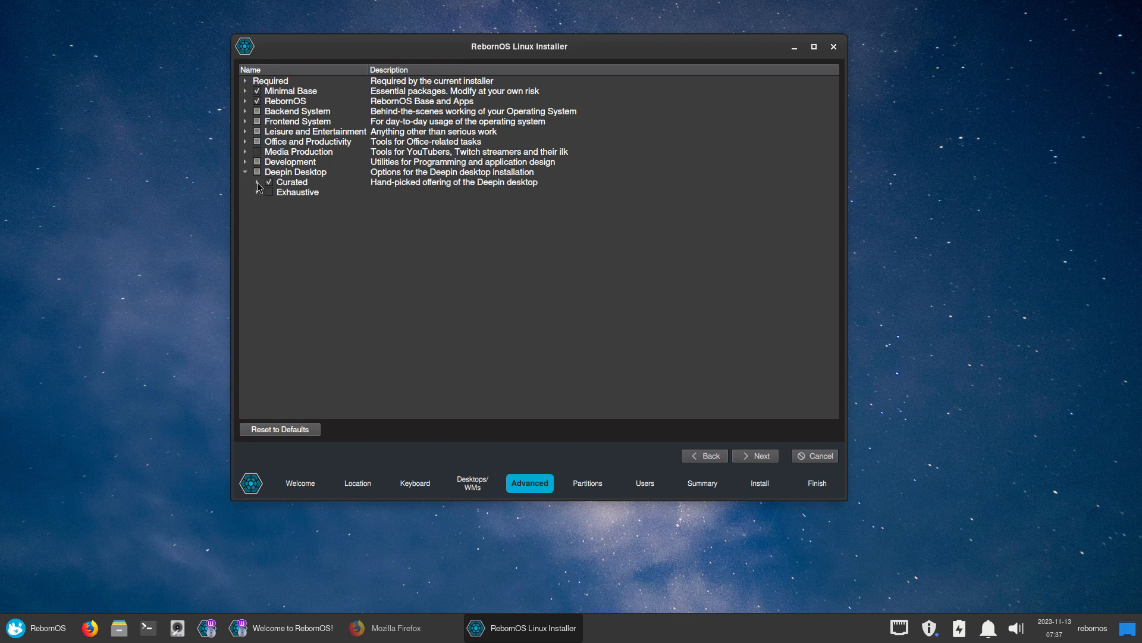
click(258, 182)
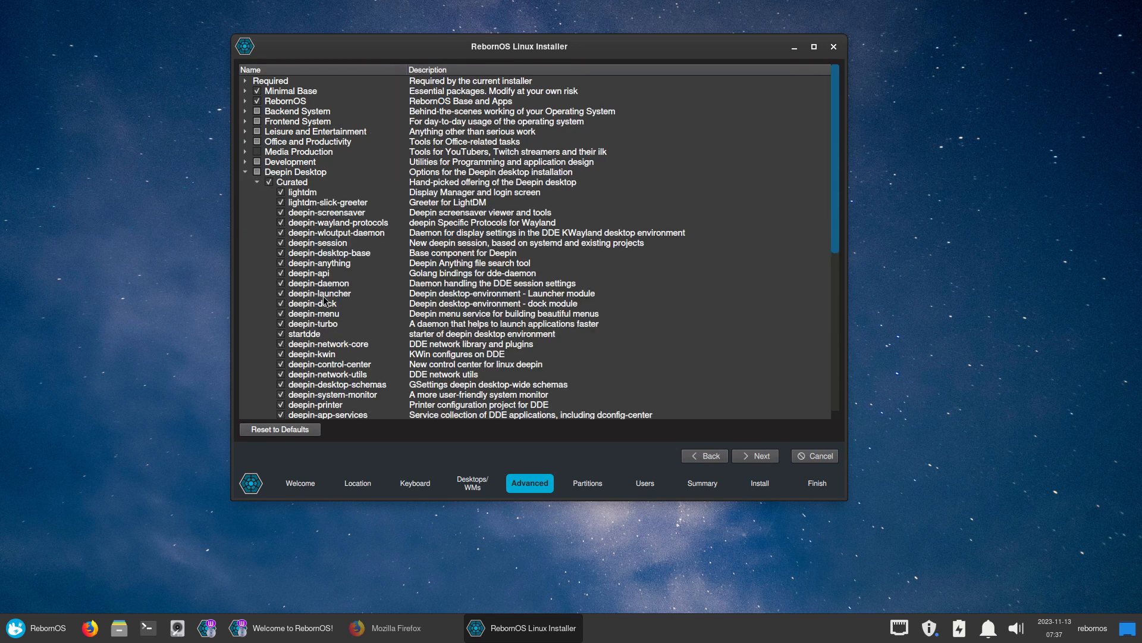
scroll(325, 300, down, 2)
scroll(325, 300, down, 2)
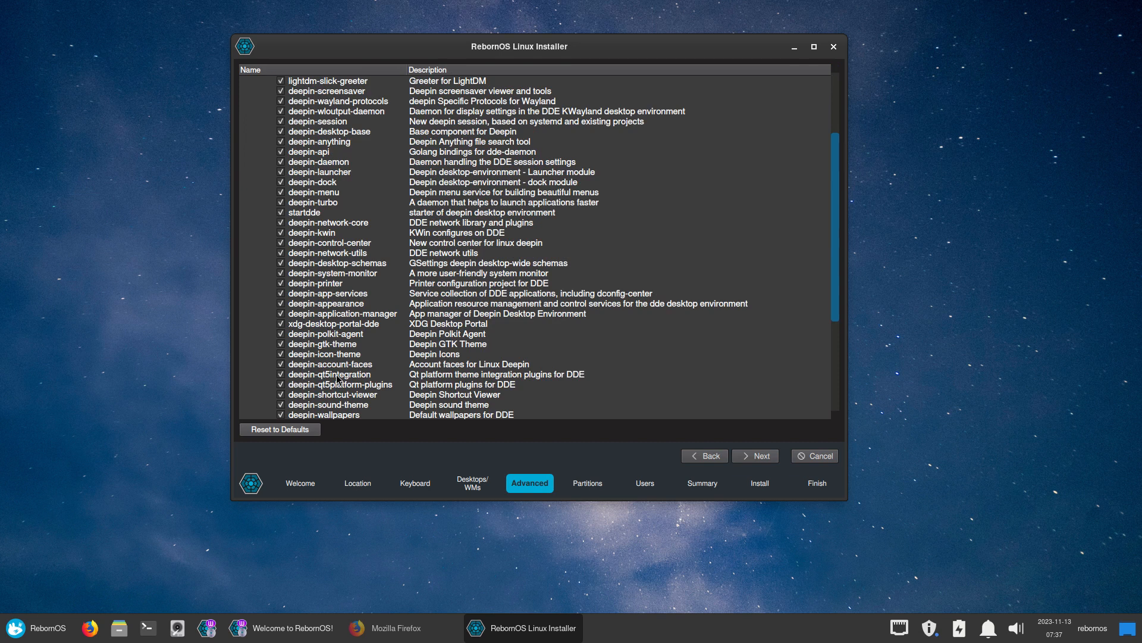
scroll(337, 378, down, 1)
scroll(337, 379, up, 1)
scroll(337, 378, down, 2)
scroll(337, 378, down, 2)
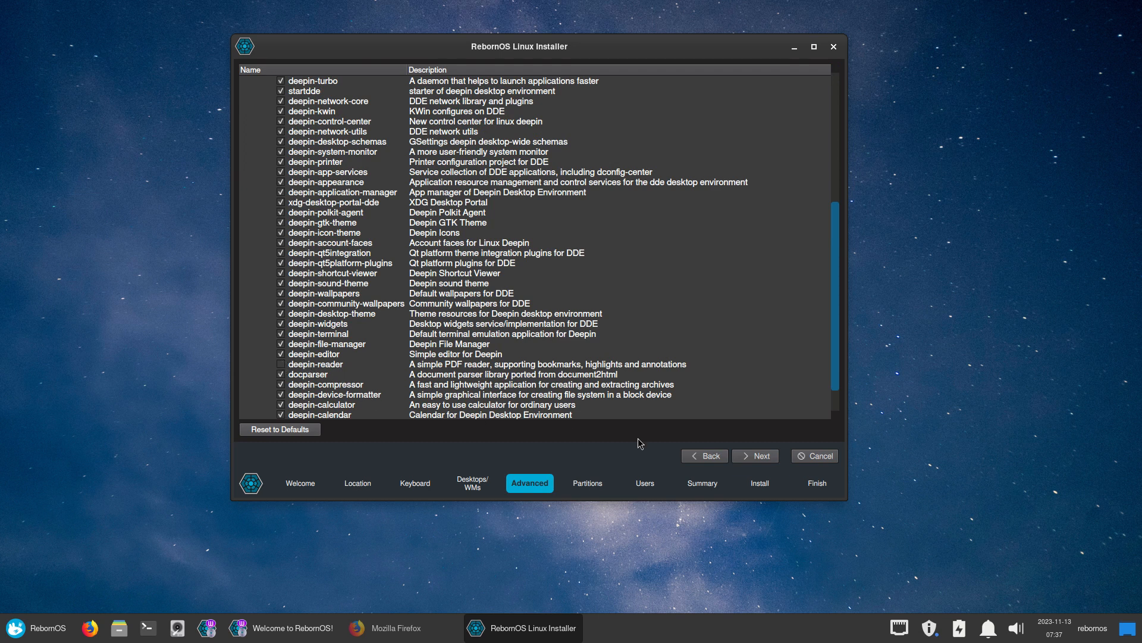
Choose manual partitioning and delete /dev/sda1, /dev/sda2 and /dev/sda3
click(764, 461)
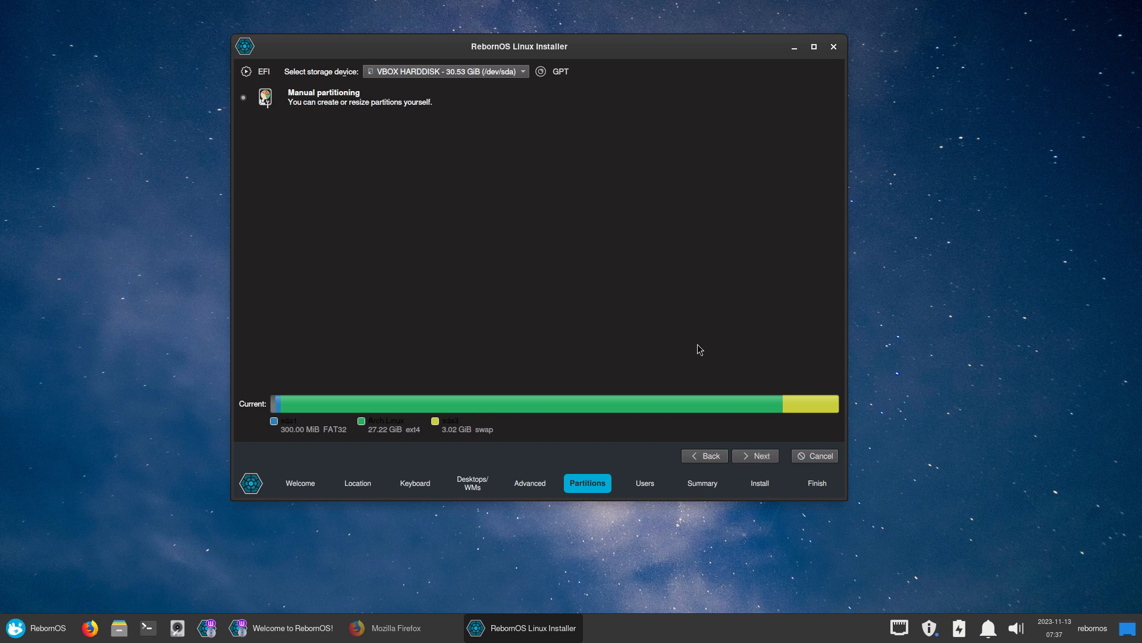
click(755, 457)
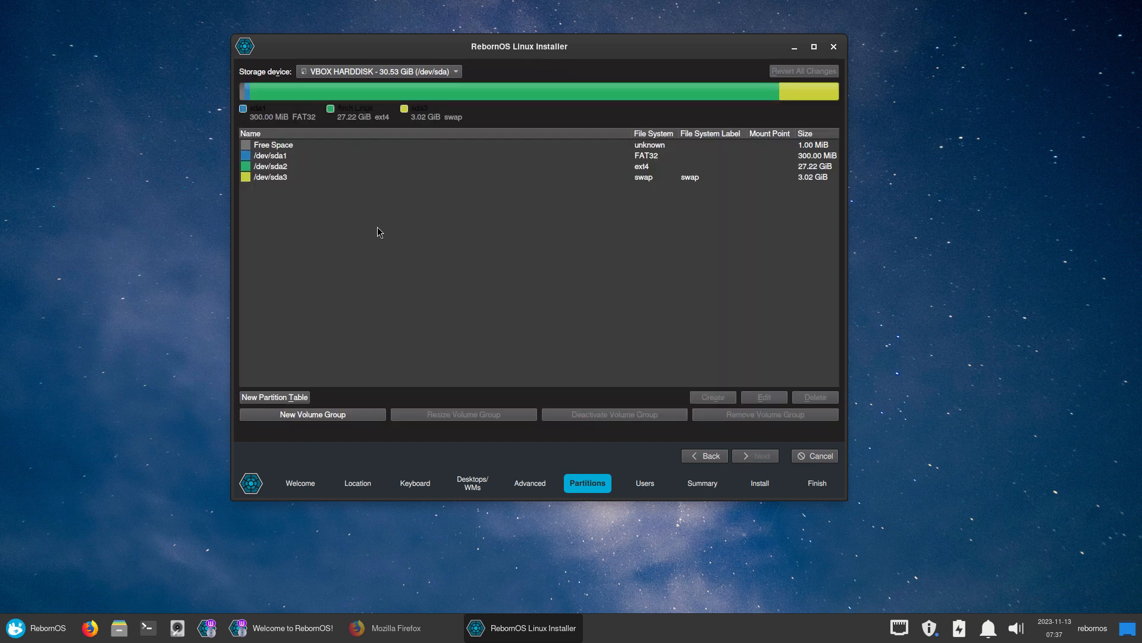
click(309, 157)
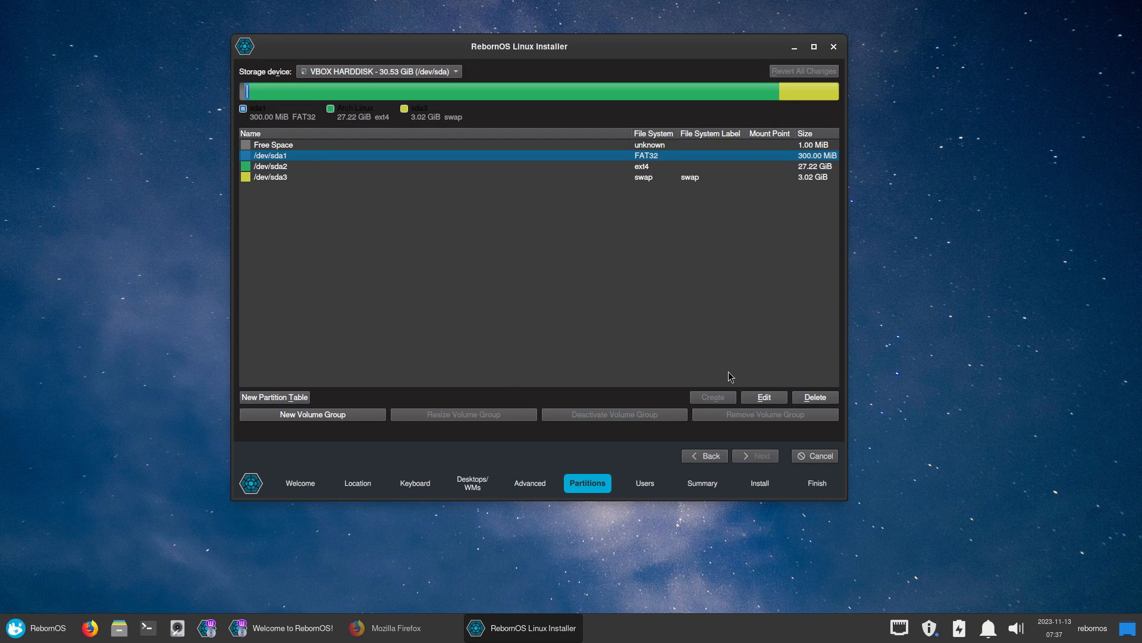
click(825, 401)
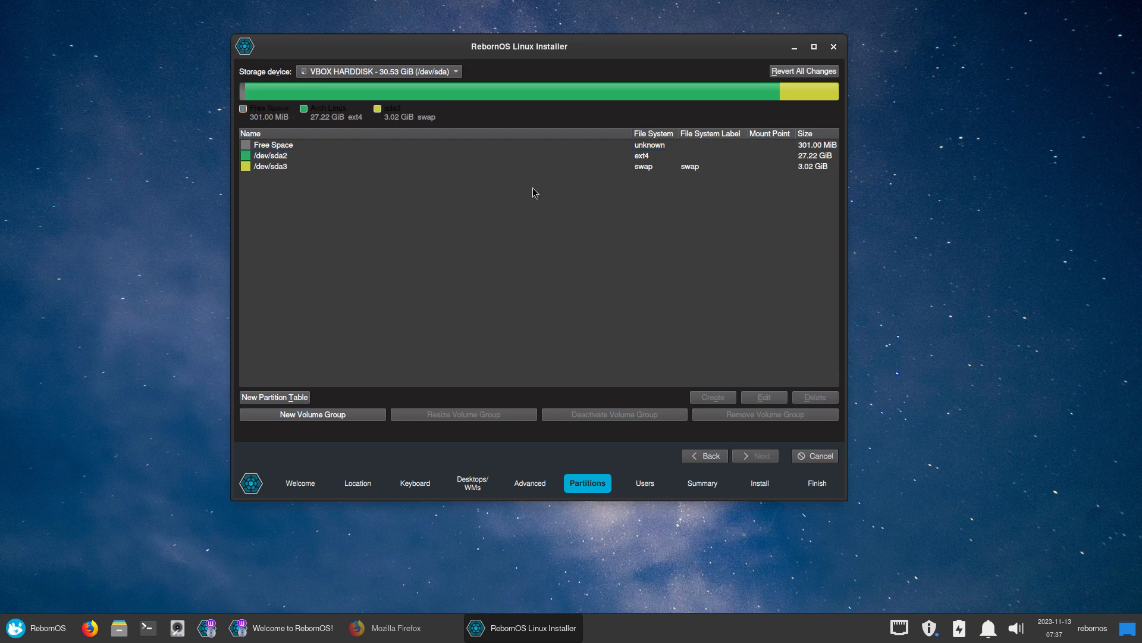
click(540, 156)
click(813, 398)
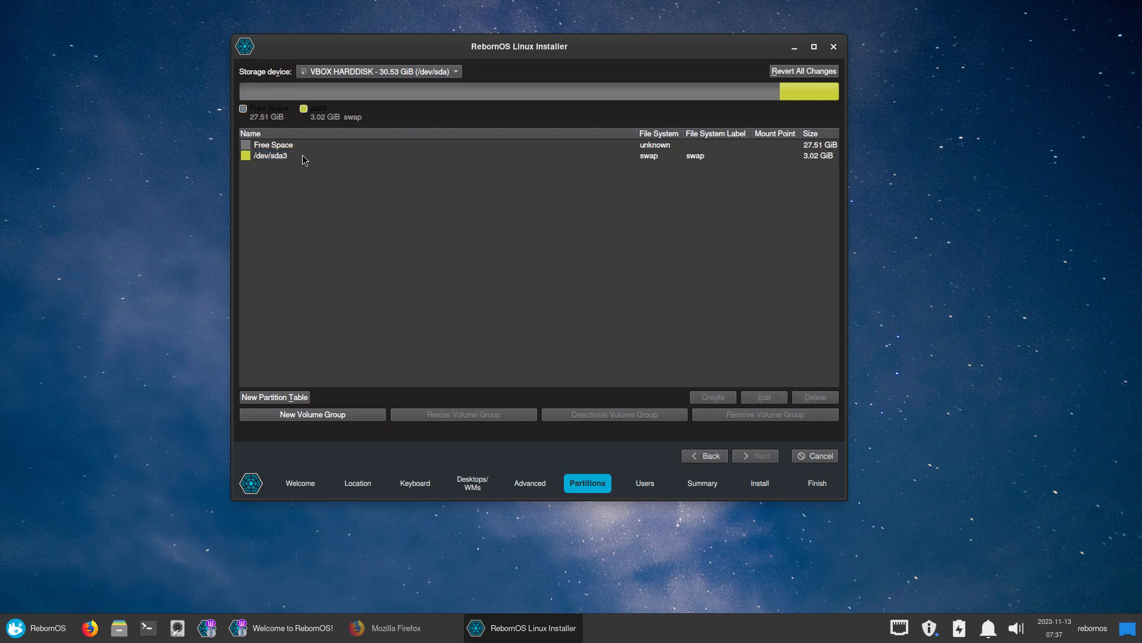
click(801, 403)
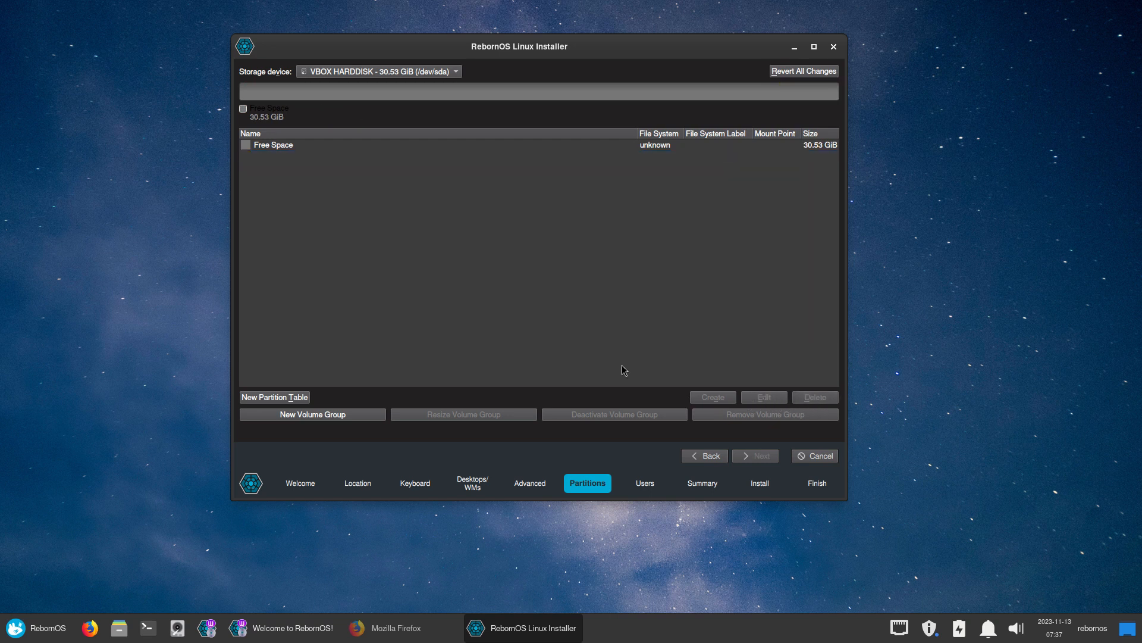
Create a partition in the free space mounted at / with the boot flag
click(289, 150)
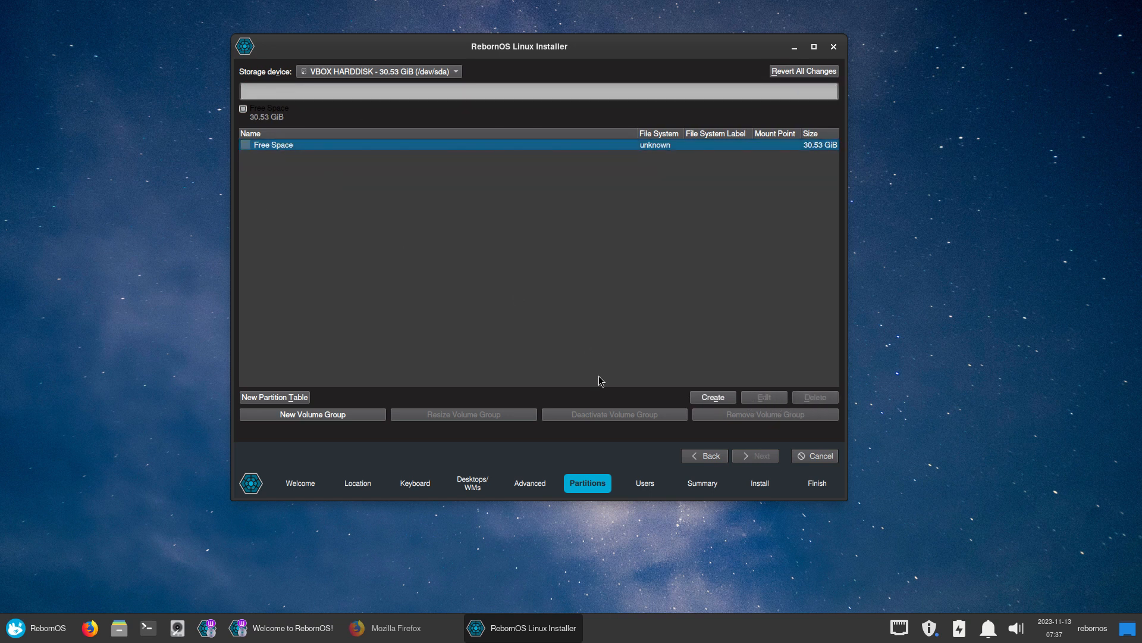
click(714, 398)
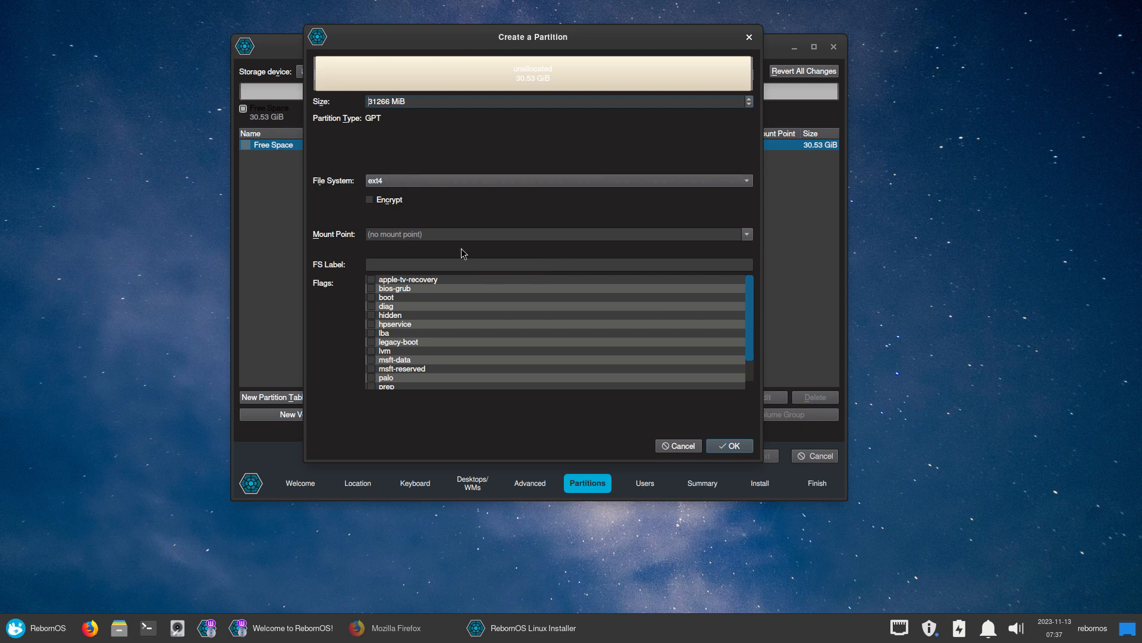
click(747, 236)
click(459, 246)
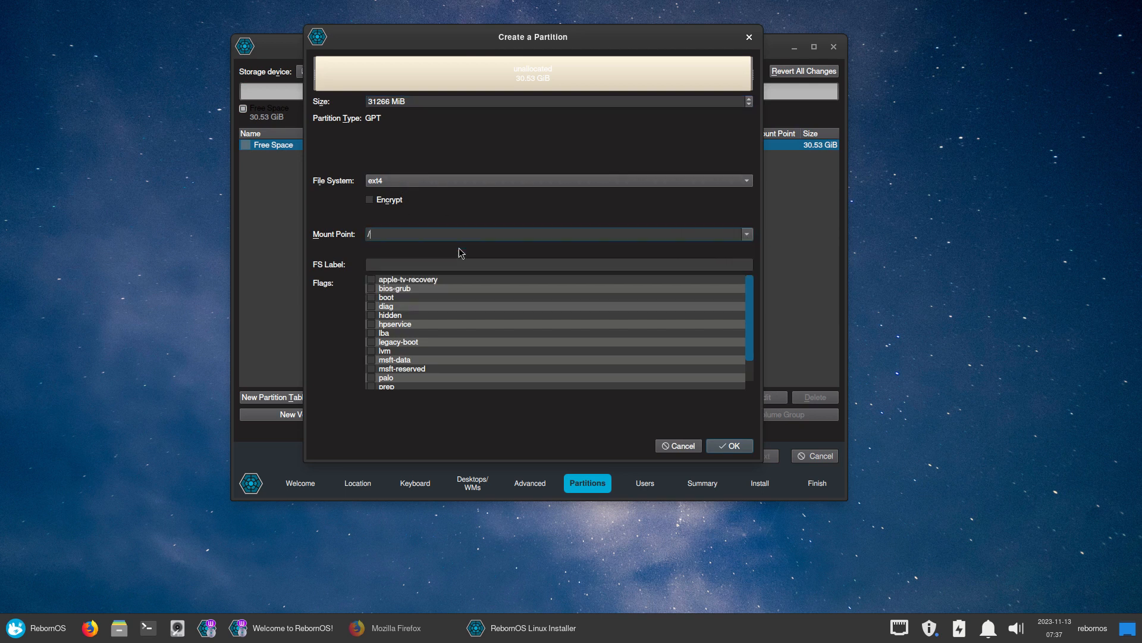
click(372, 297)
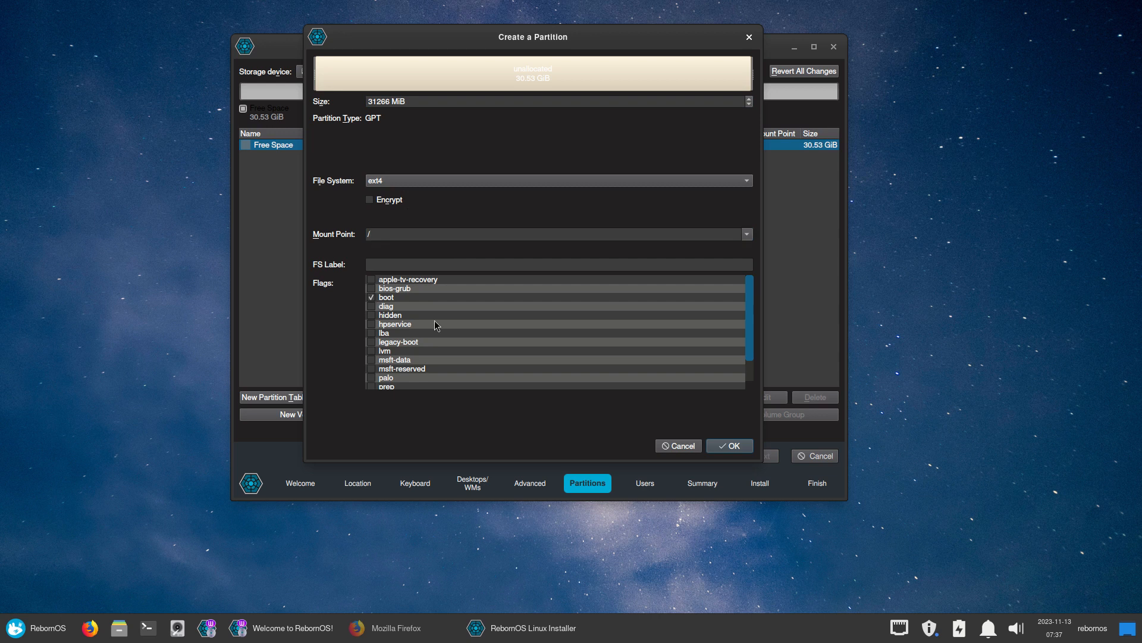
click(718, 446)
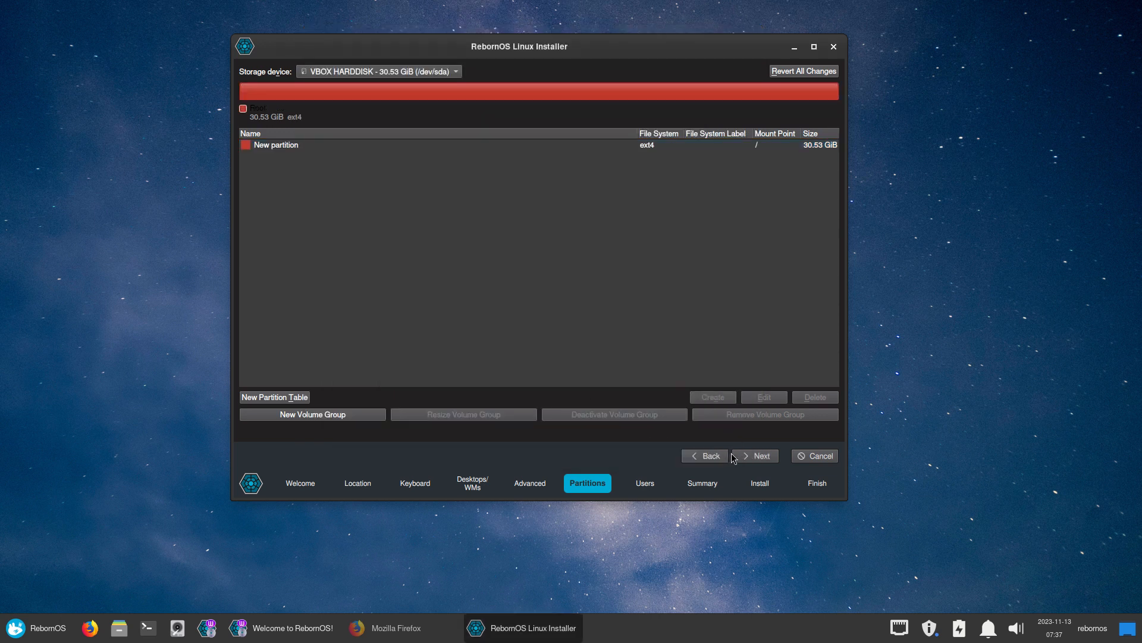
After the missing EFI partition warning, return to partitioning and delete the root partition
click(639, 147)
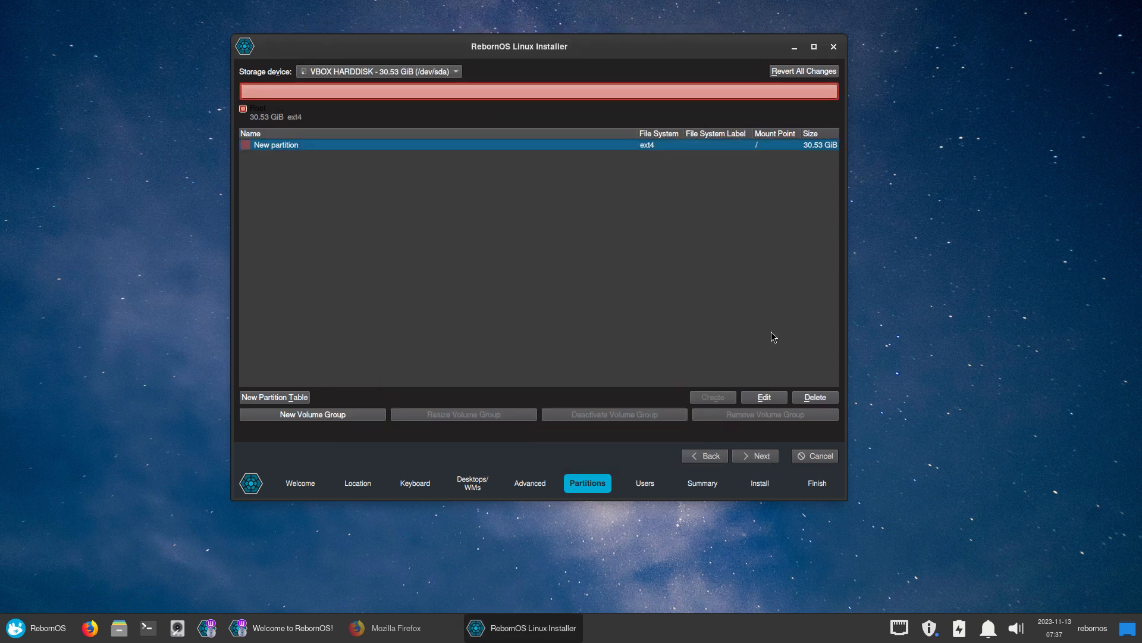
click(764, 457)
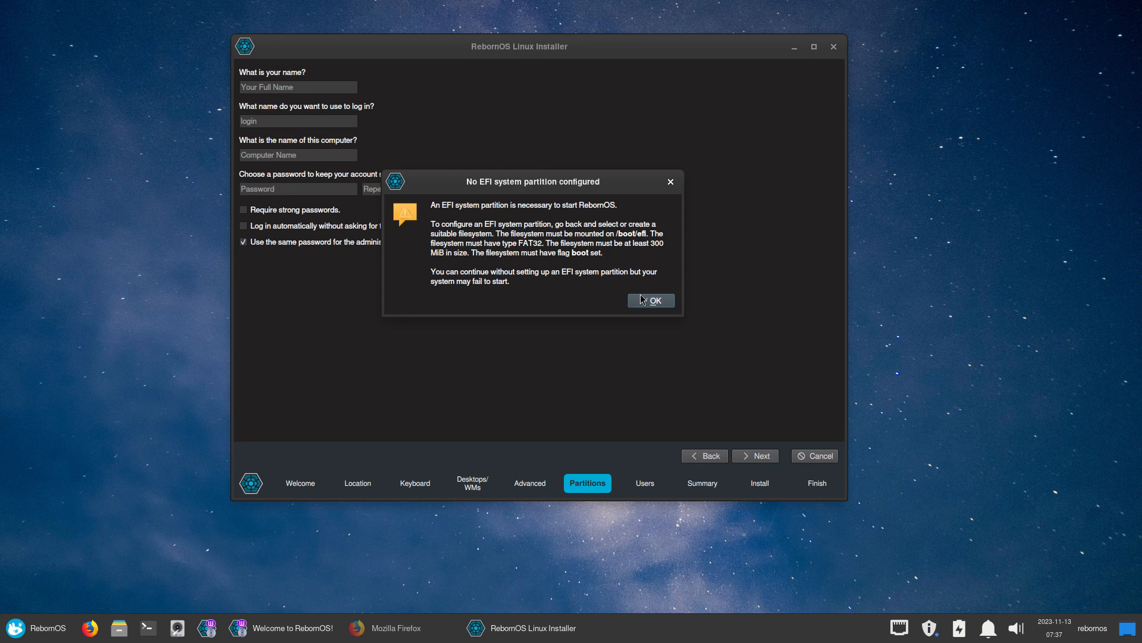
click(671, 182)
click(708, 456)
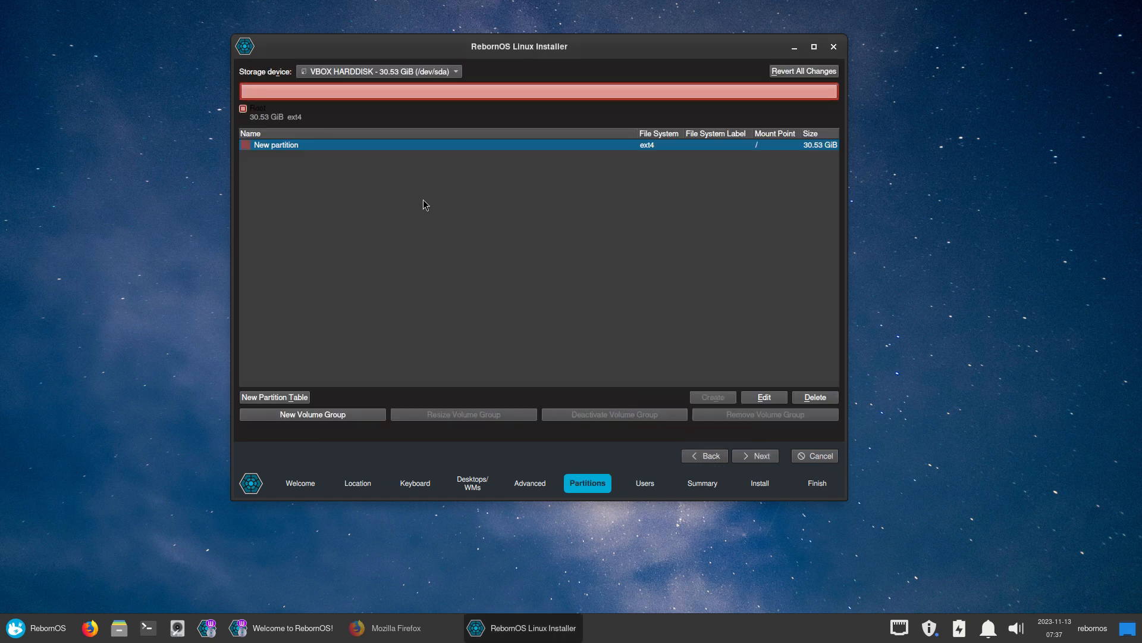
click(815, 397)
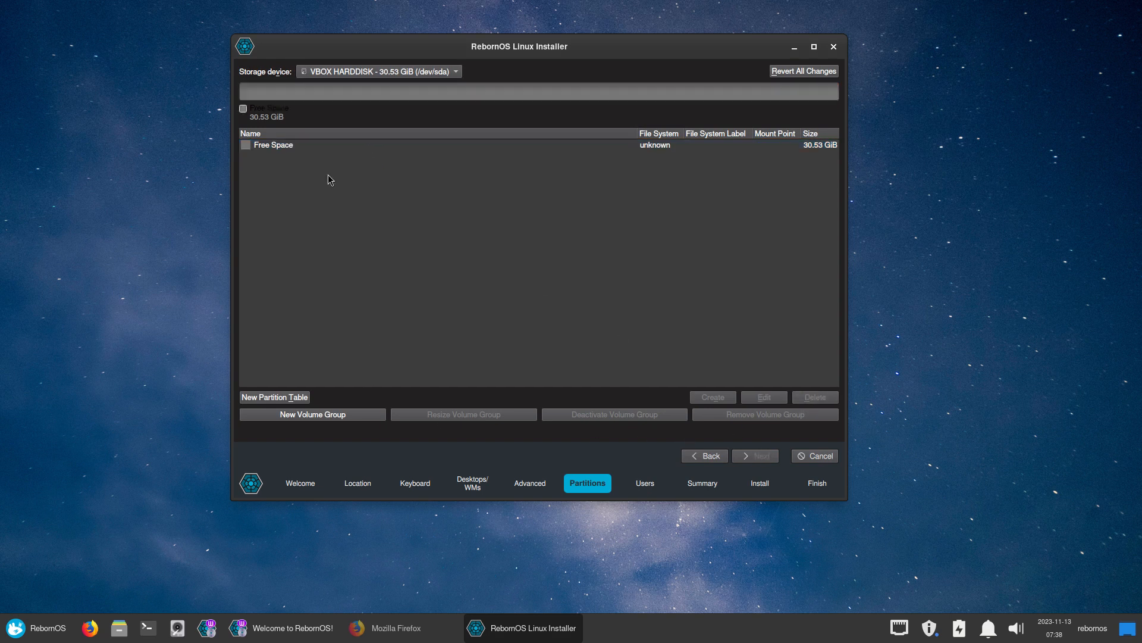
Create a 512 MiB fat32 partition mounted at /boot/efi with the boot flag
click(300, 150)
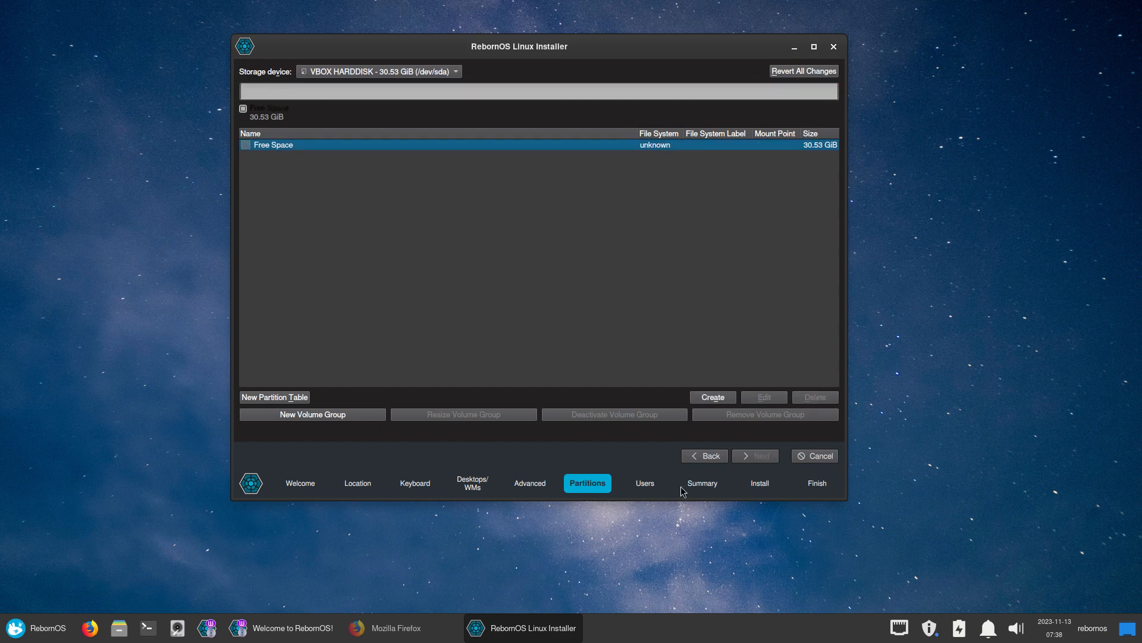
click(718, 399)
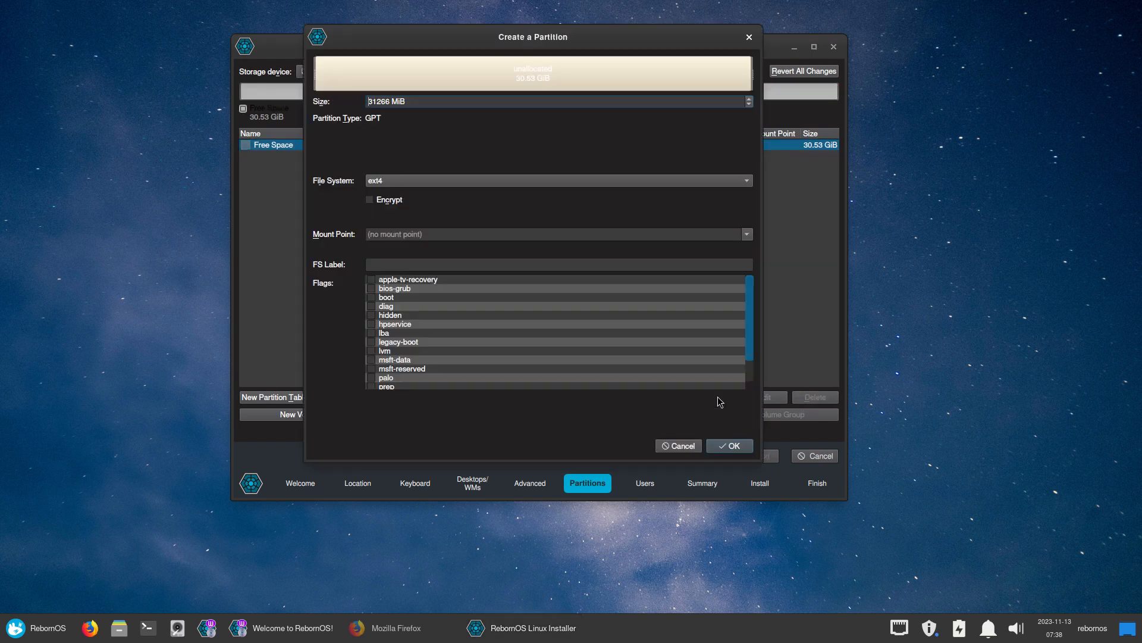
click(406, 182)
click(404, 221)
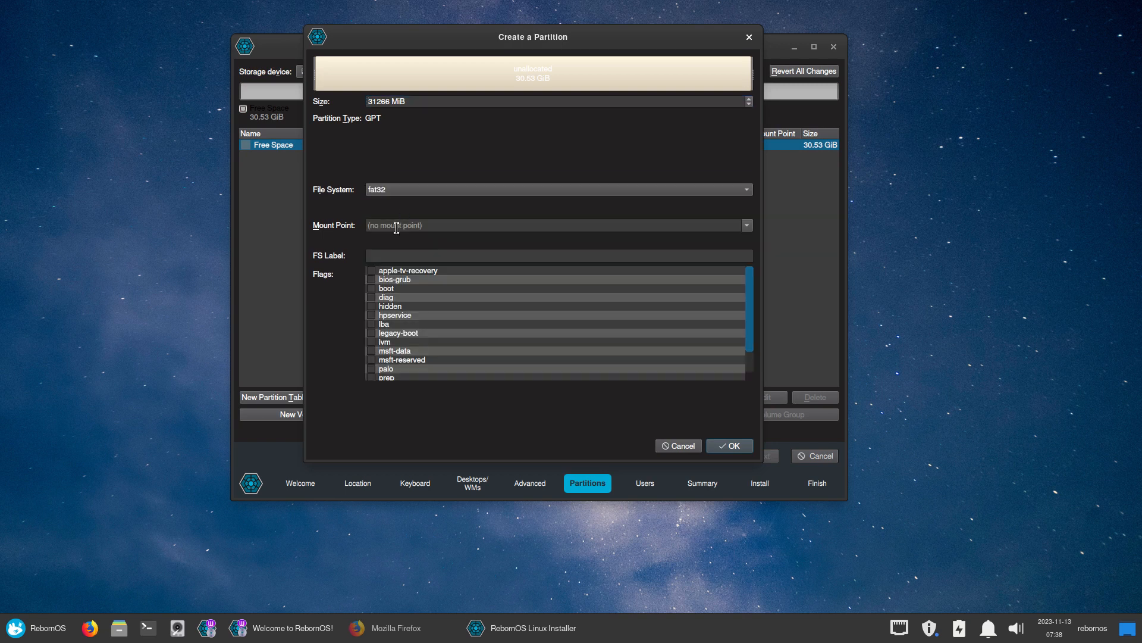
click(746, 225)
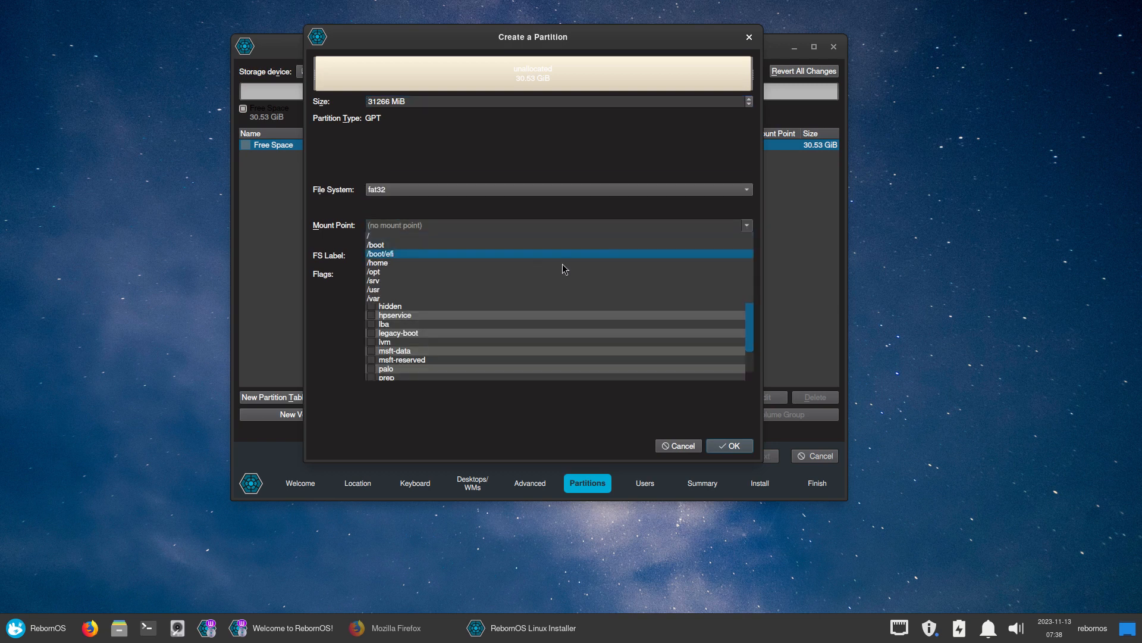
click(533, 260)
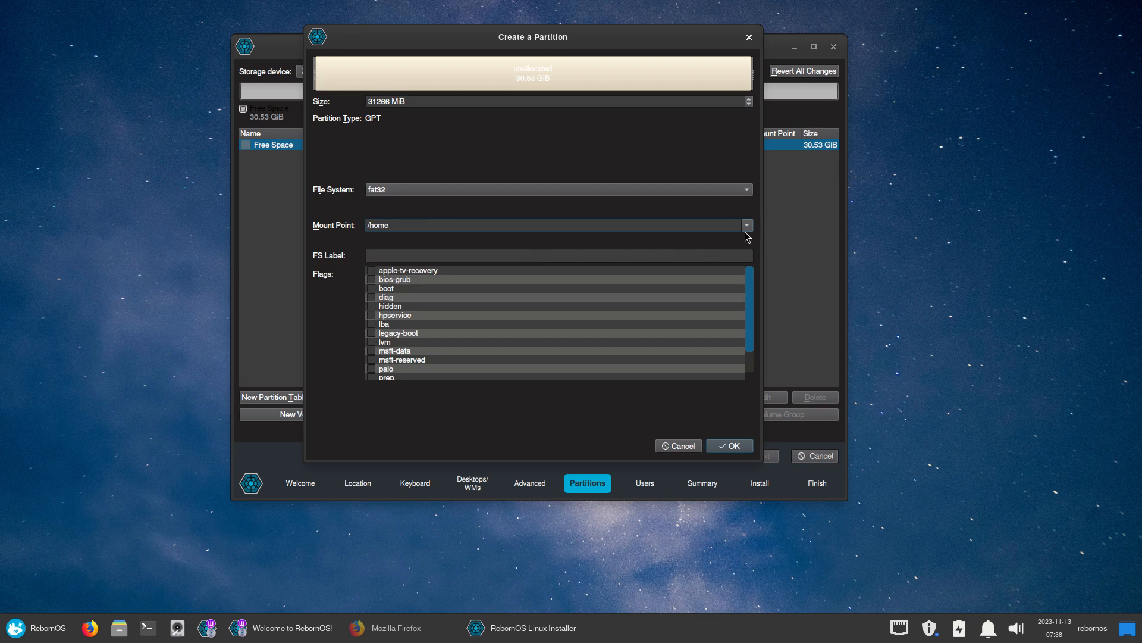
click(746, 226)
click(588, 257)
click(415, 255)
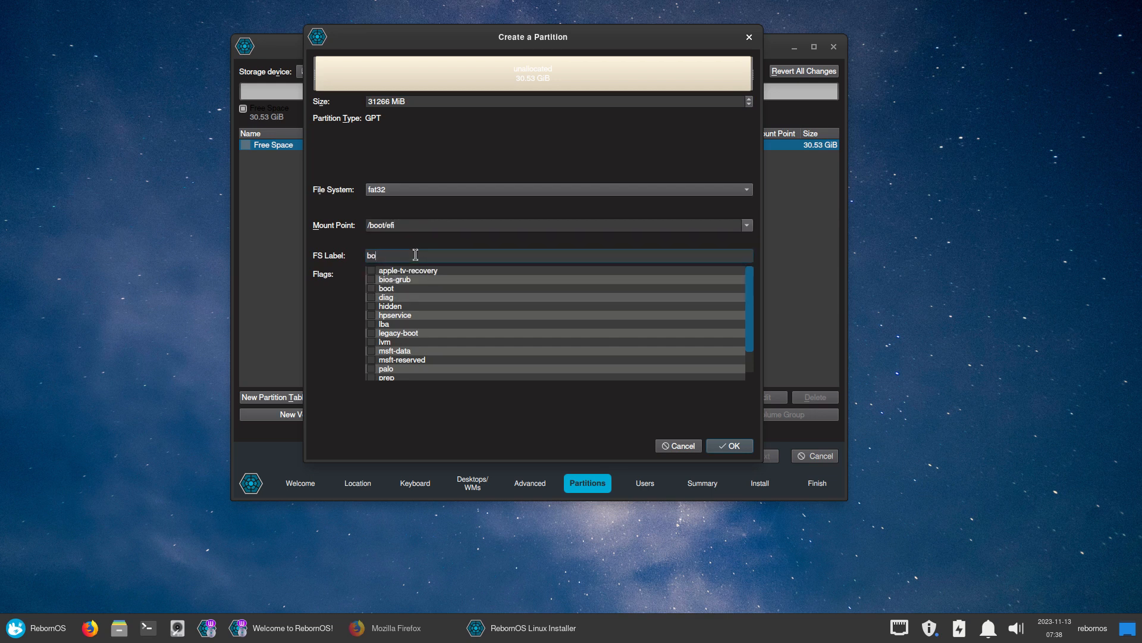
click(371, 288)
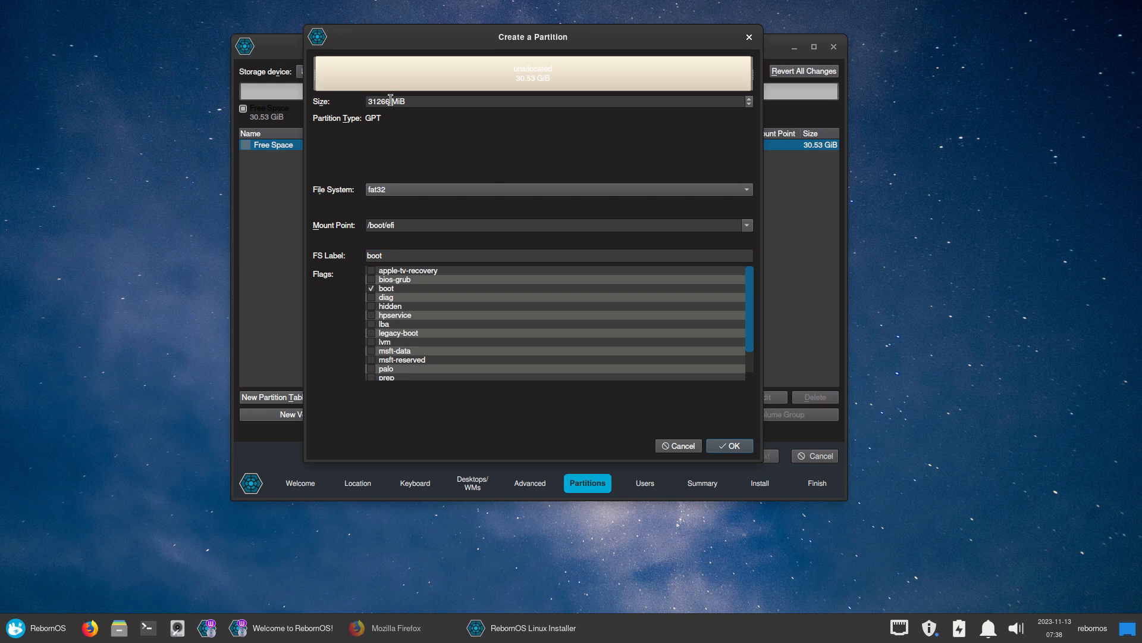
triple_click(367, 100)
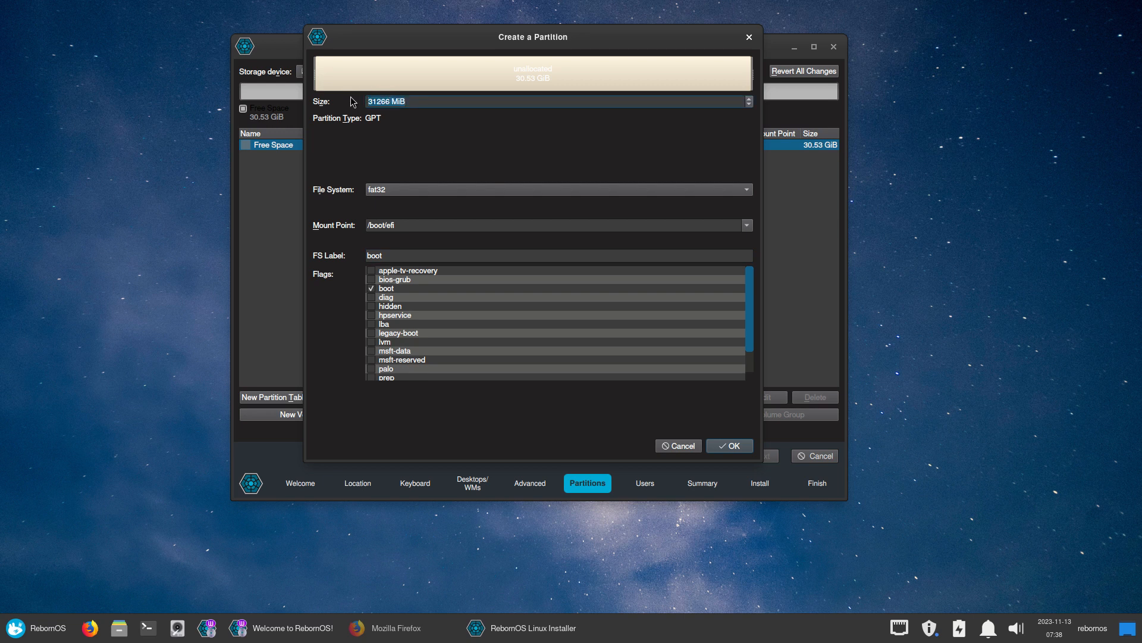
text(512)
click(736, 445)
Create an ext4 partition mounted at / in the remaining 30.03 GiB
click(292, 158)
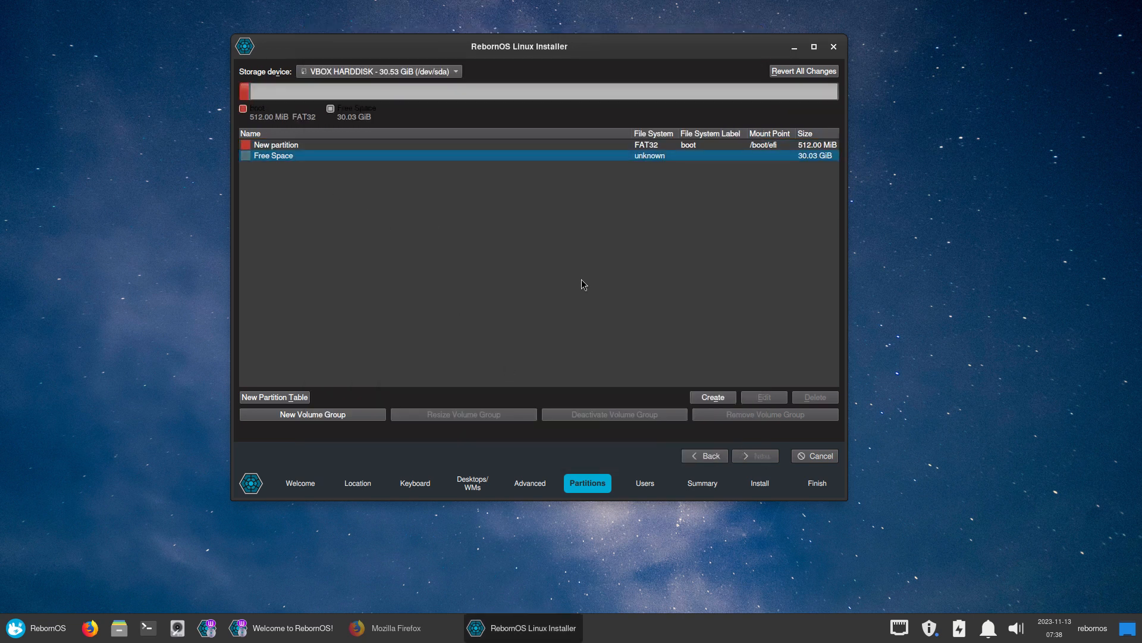
click(712, 397)
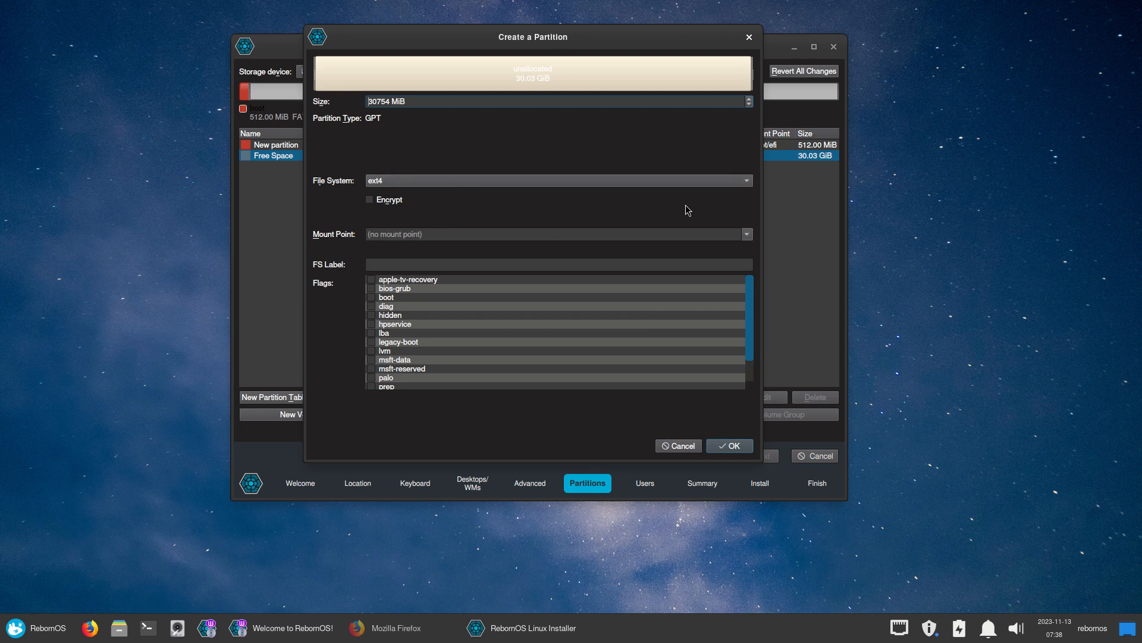
click(747, 234)
click(452, 246)
click(730, 449)
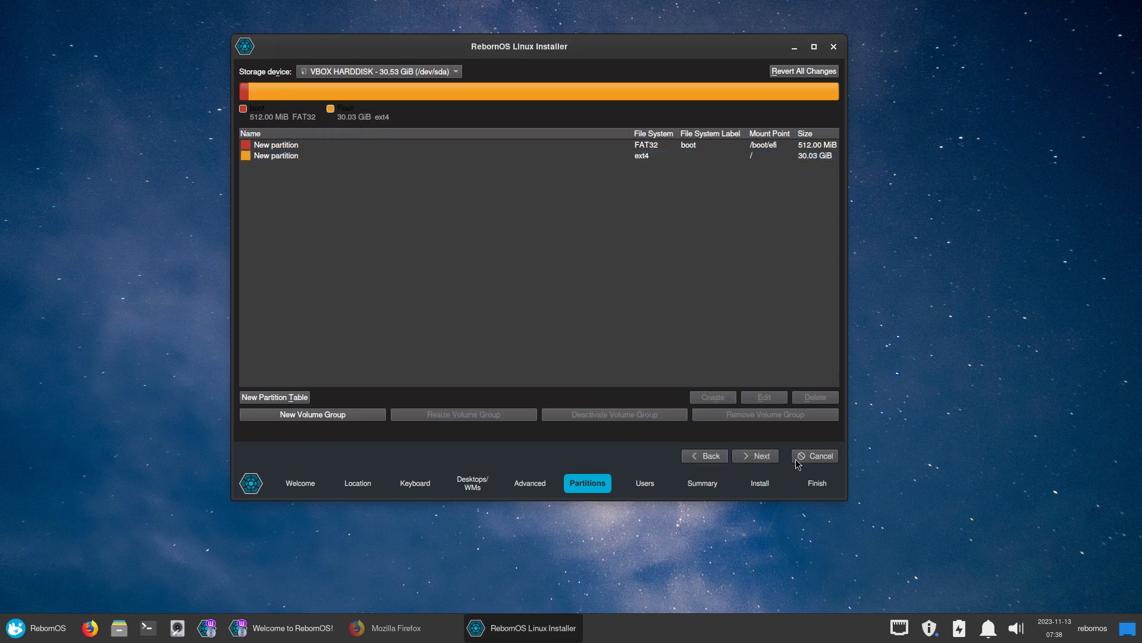
Fill in the user account with the user name, a four-character password and automatic login
click(761, 456)
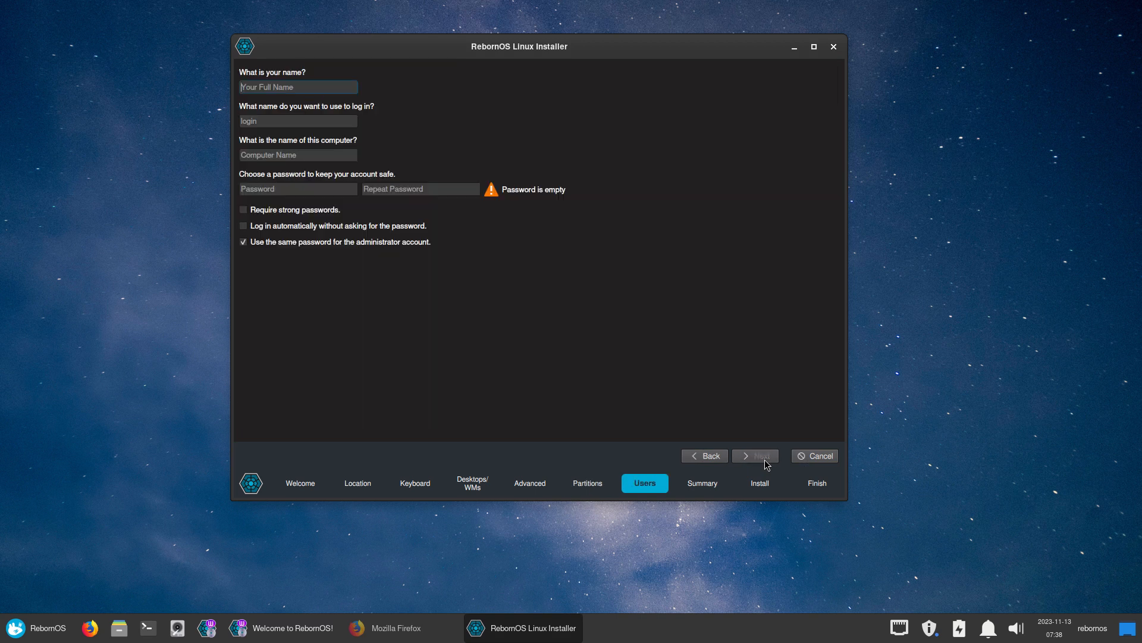
text(erik)
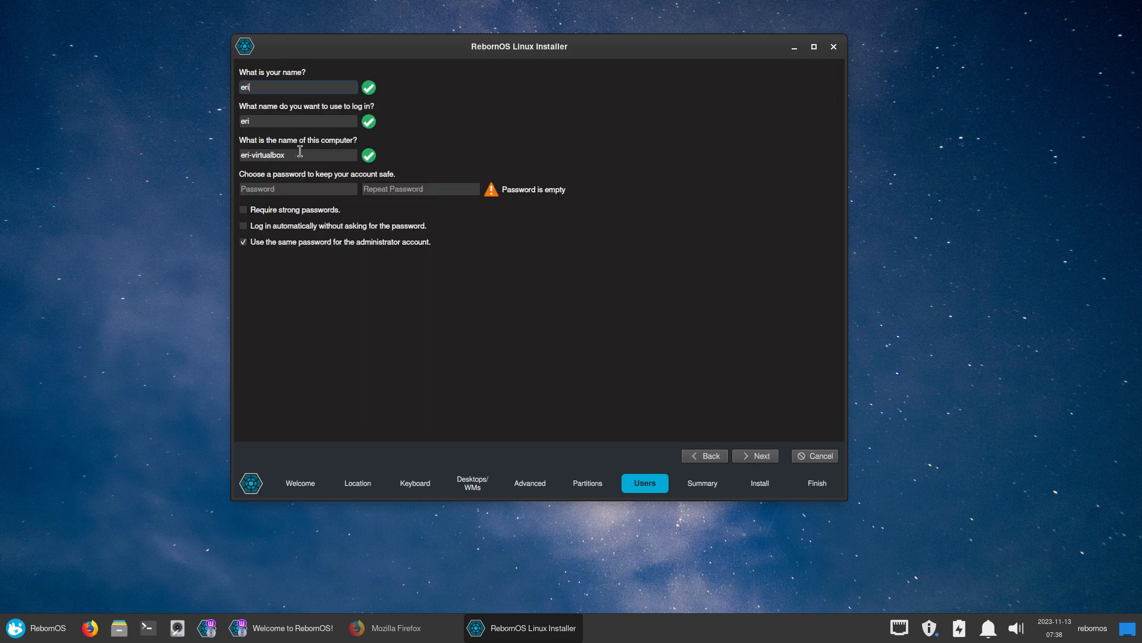
key(Tab)
key(Tab)
key(Tab)
text(••••)
key(Tab)
text(••••)
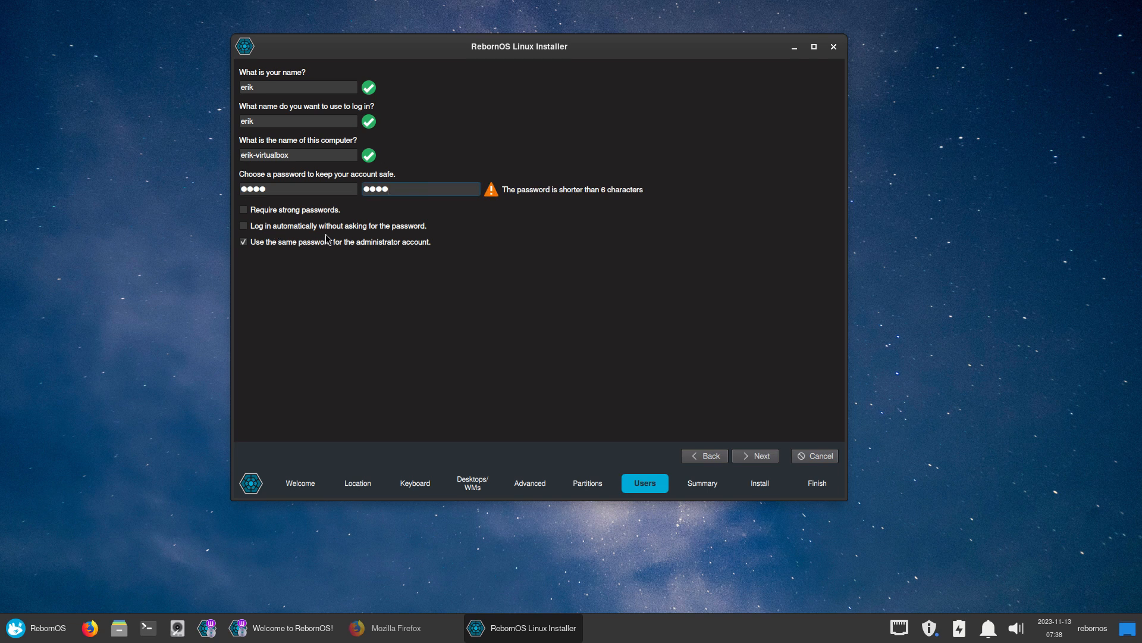
click(276, 227)
Start the installation from the summary and confirm Install now
click(775, 460)
click(774, 459)
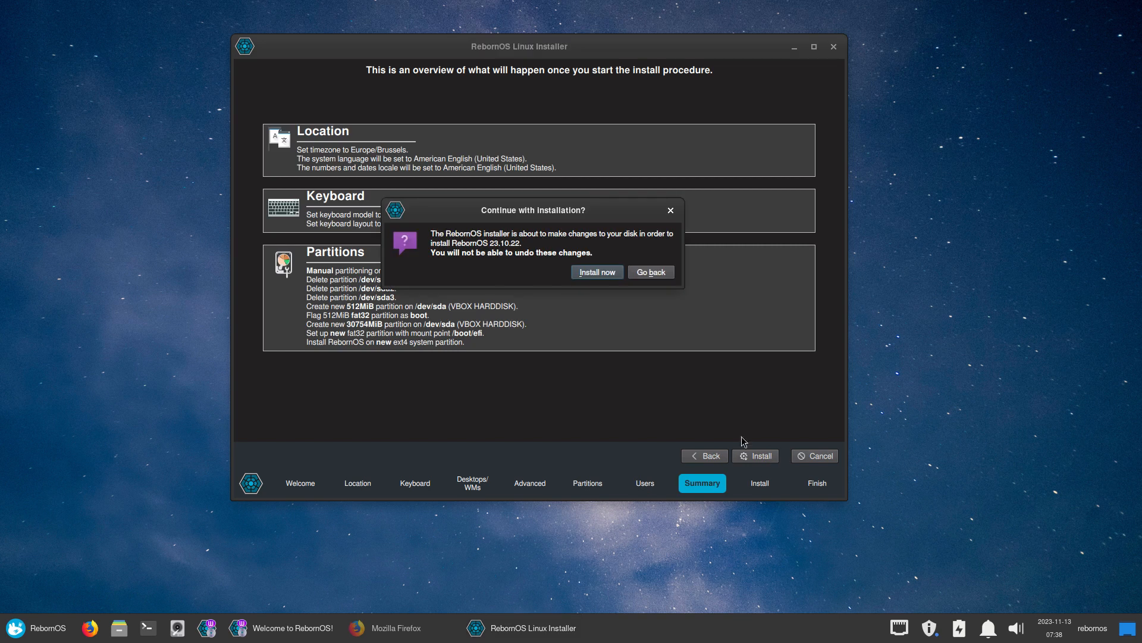
click(601, 275)
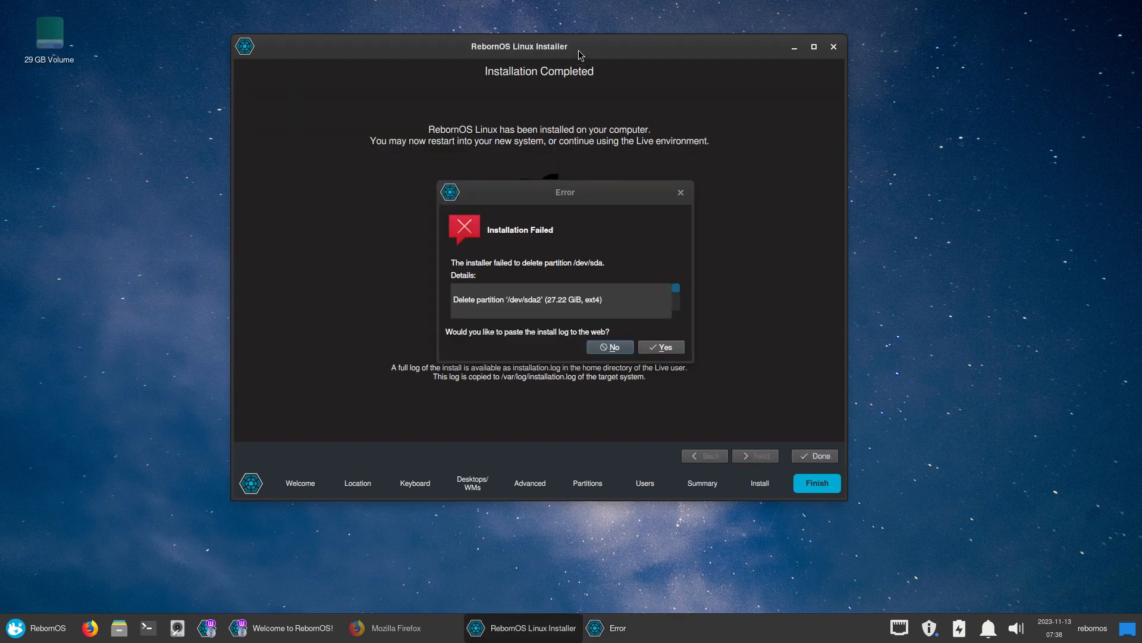
Post the install log, terminate the frozen installer and launch GParted from the System menu
click(662, 348)
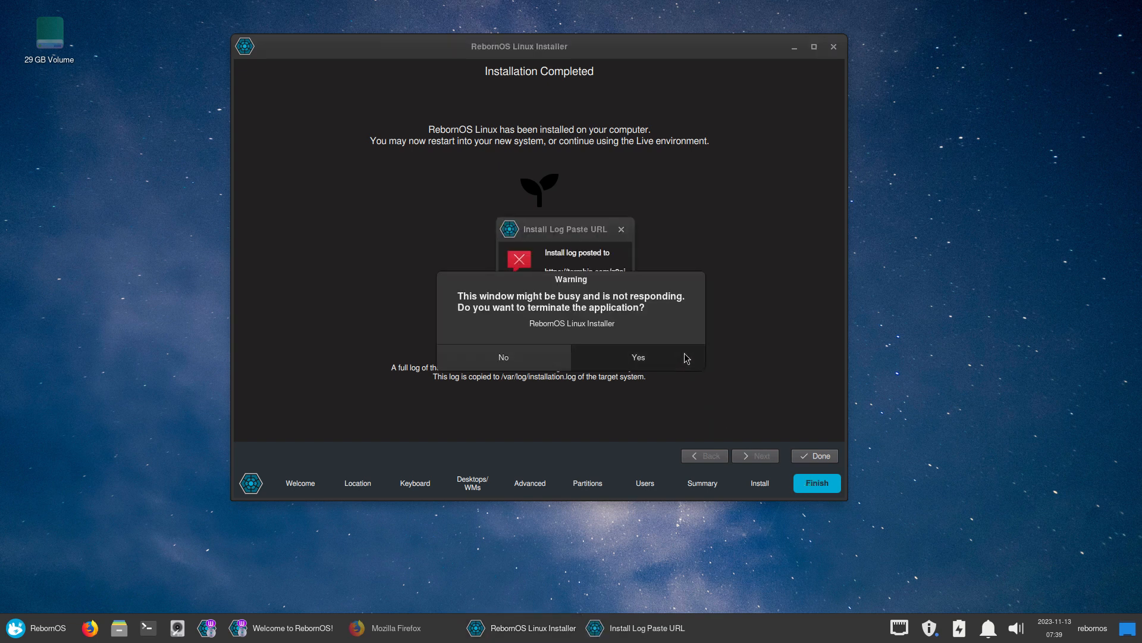
click(678, 358)
click(19, 628)
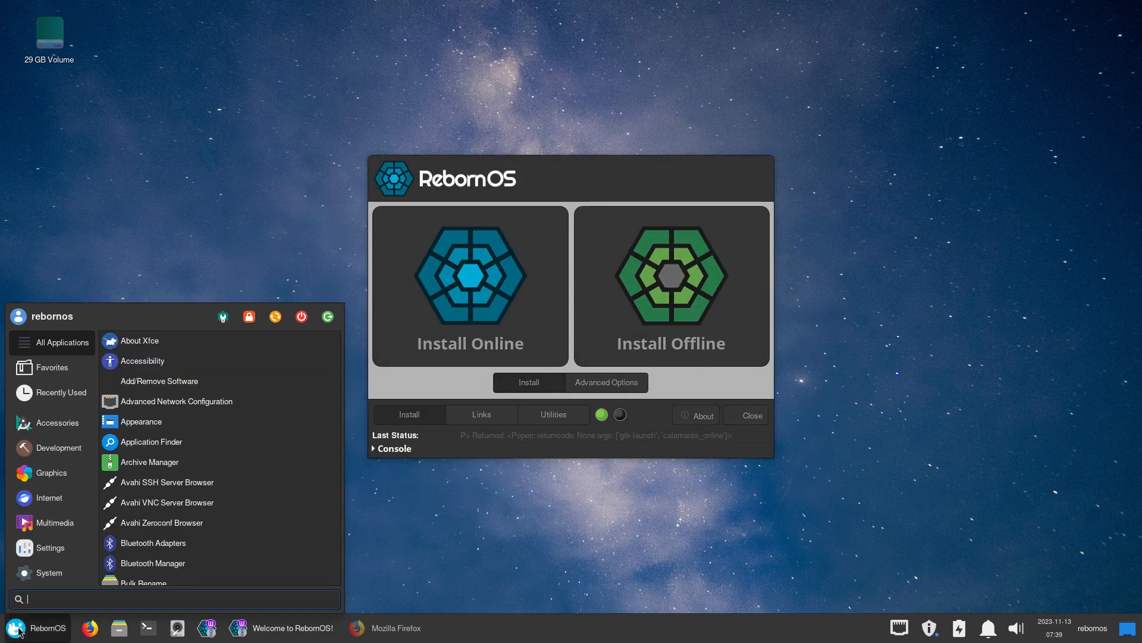
click(49, 572)
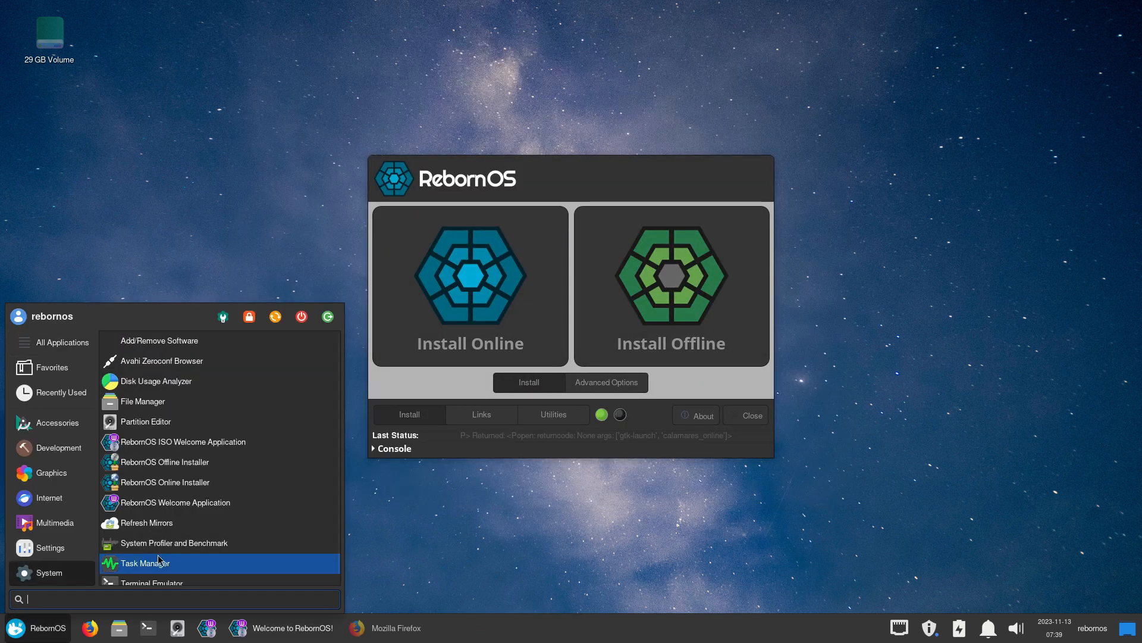
click(158, 421)
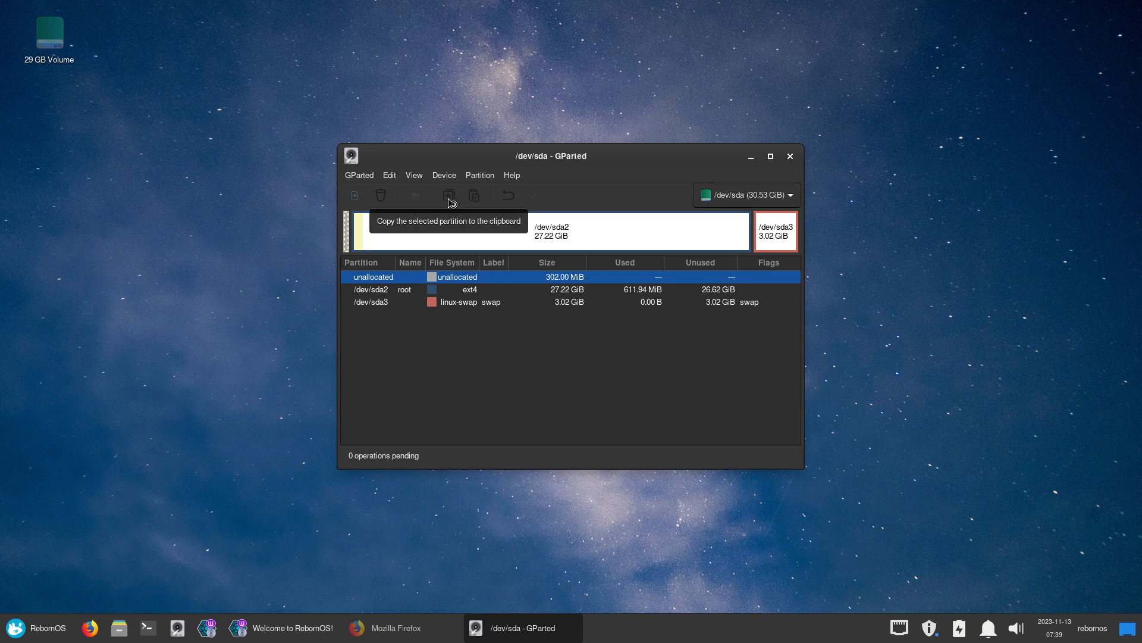
Delete /dev/sda2 and /dev/sda3 and apply, ignoring both libparted warnings
click(404, 290)
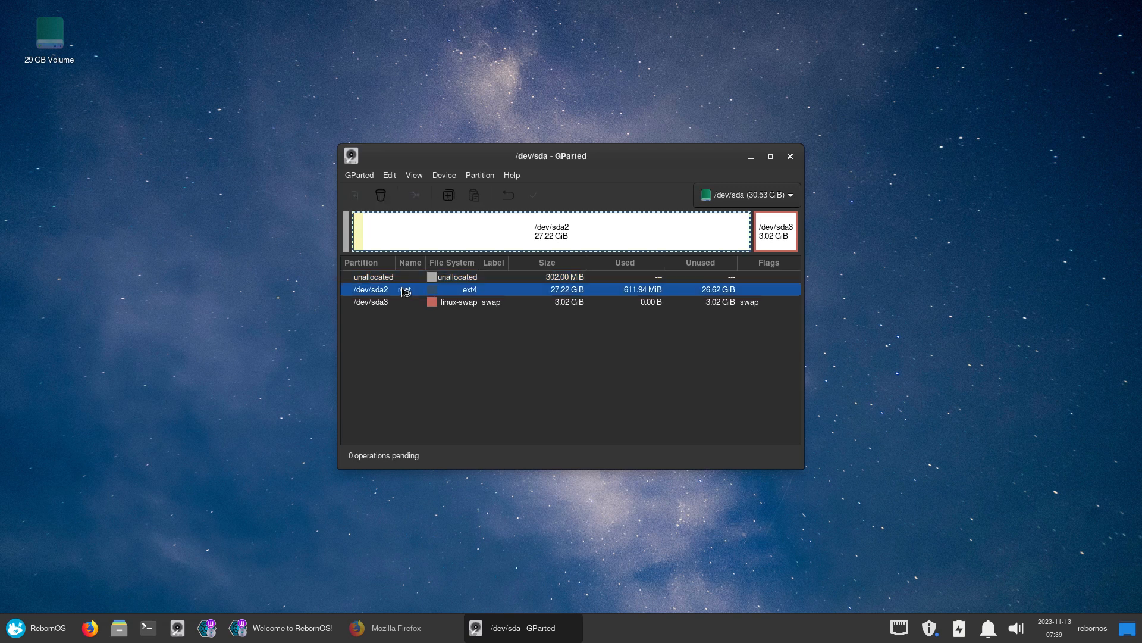
click(380, 196)
click(398, 291)
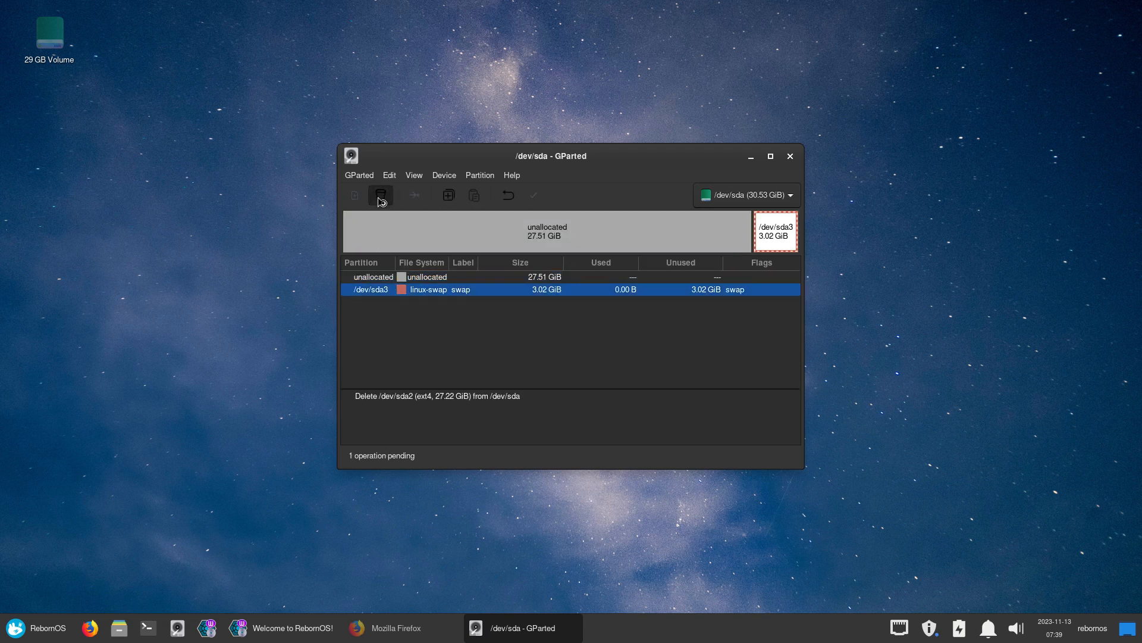
click(381, 195)
click(534, 195)
click(653, 369)
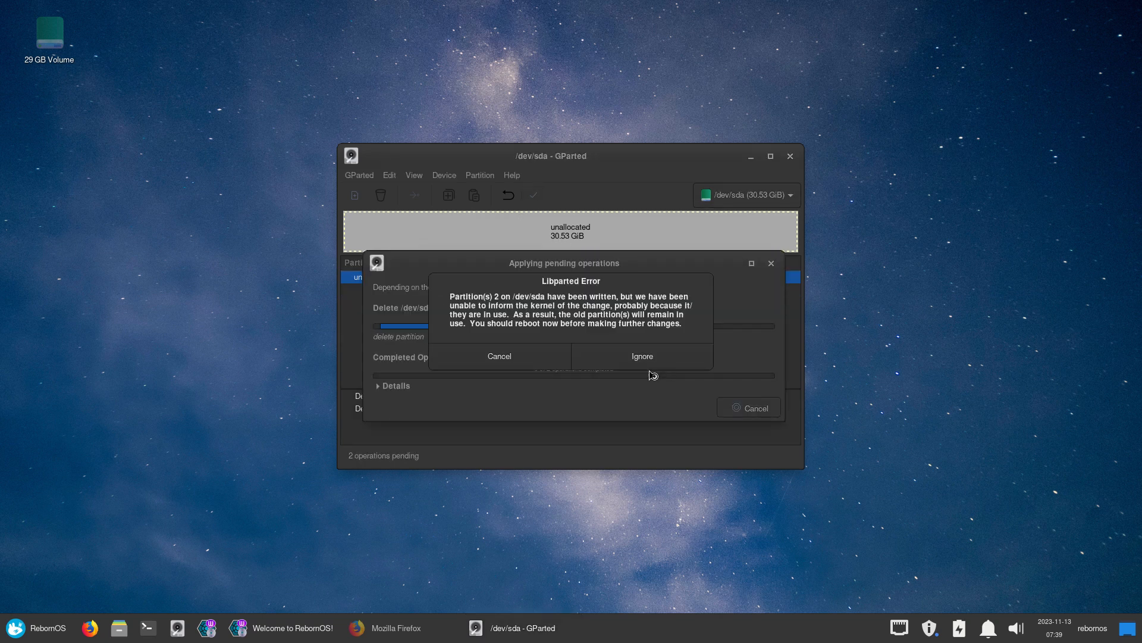
click(648, 360)
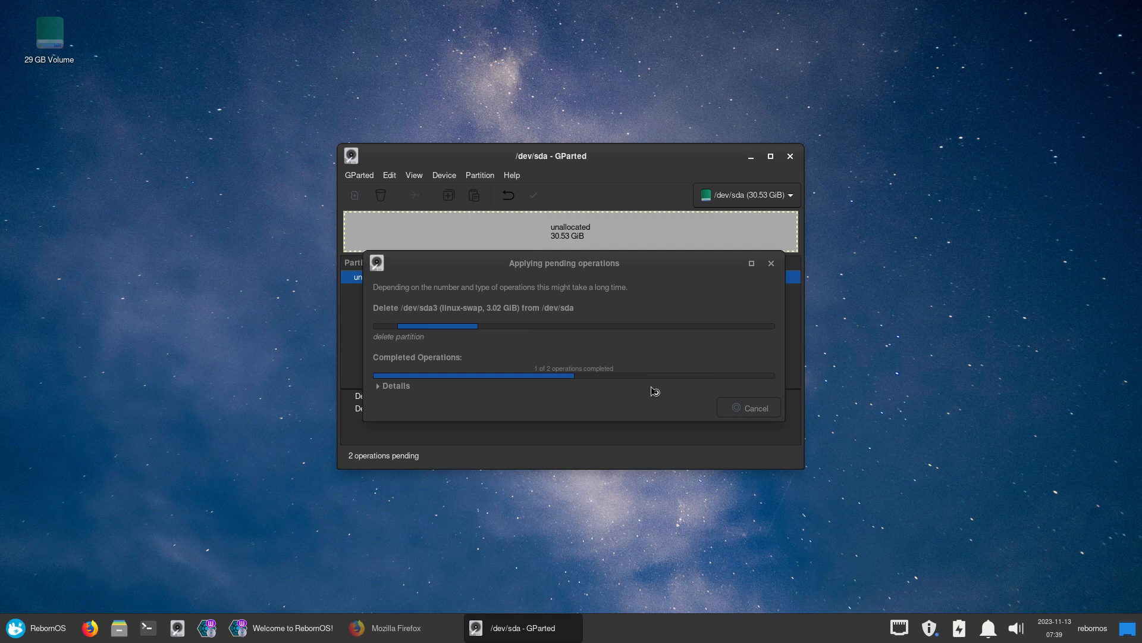
click(658, 366)
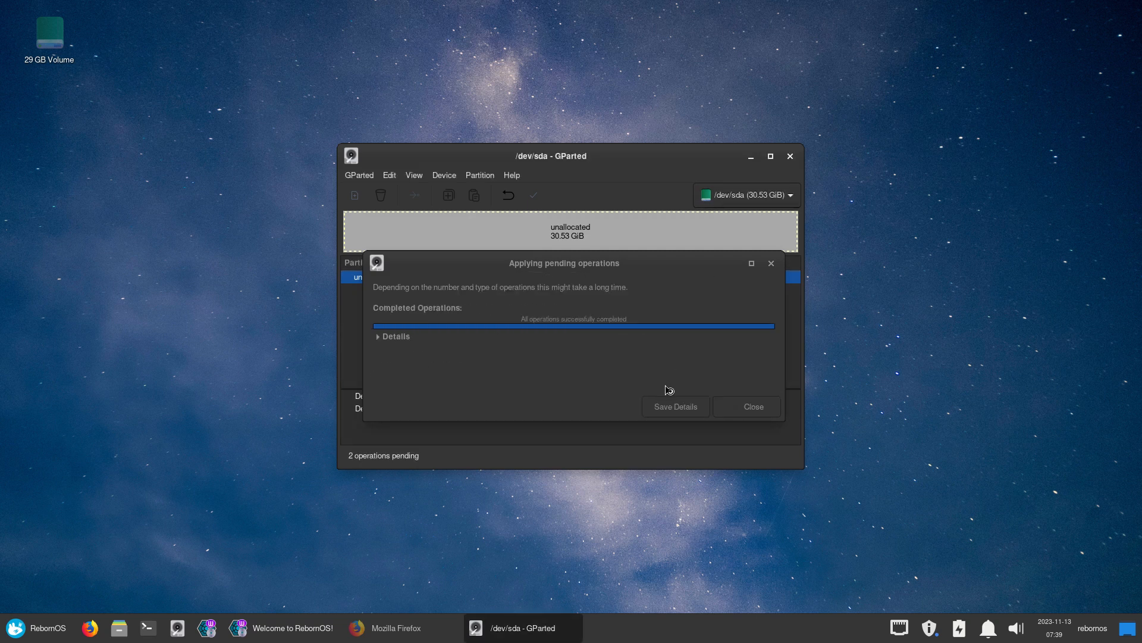
click(754, 409)
Create a new gpt partition table on /dev/sda, ignoring the libparted error
click(476, 178)
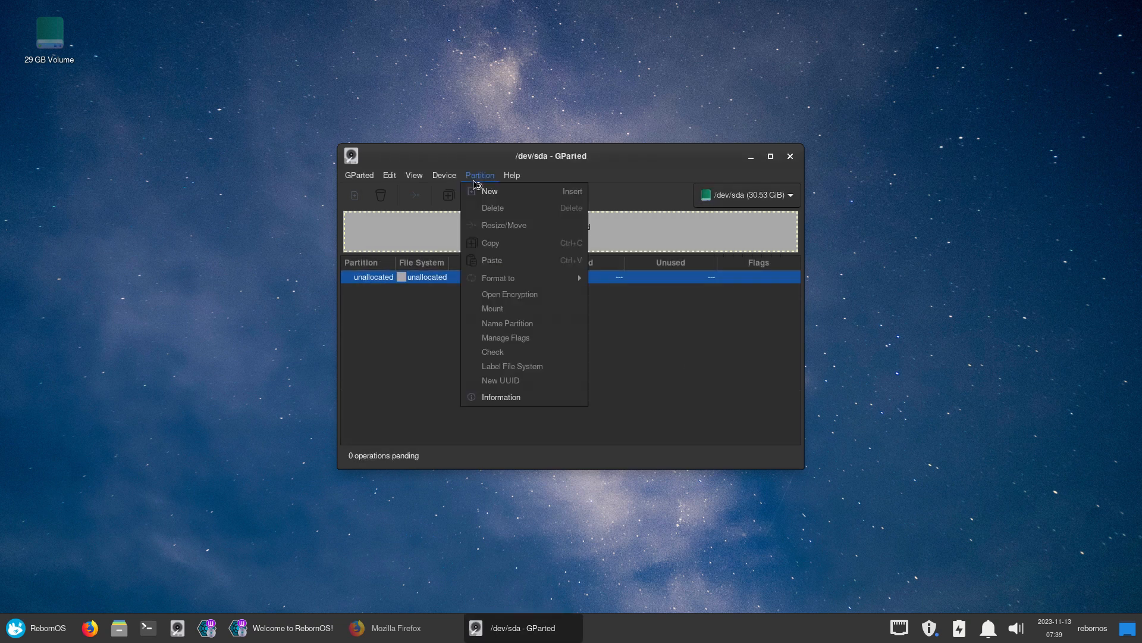
mouse_move(444, 175)
click(476, 192)
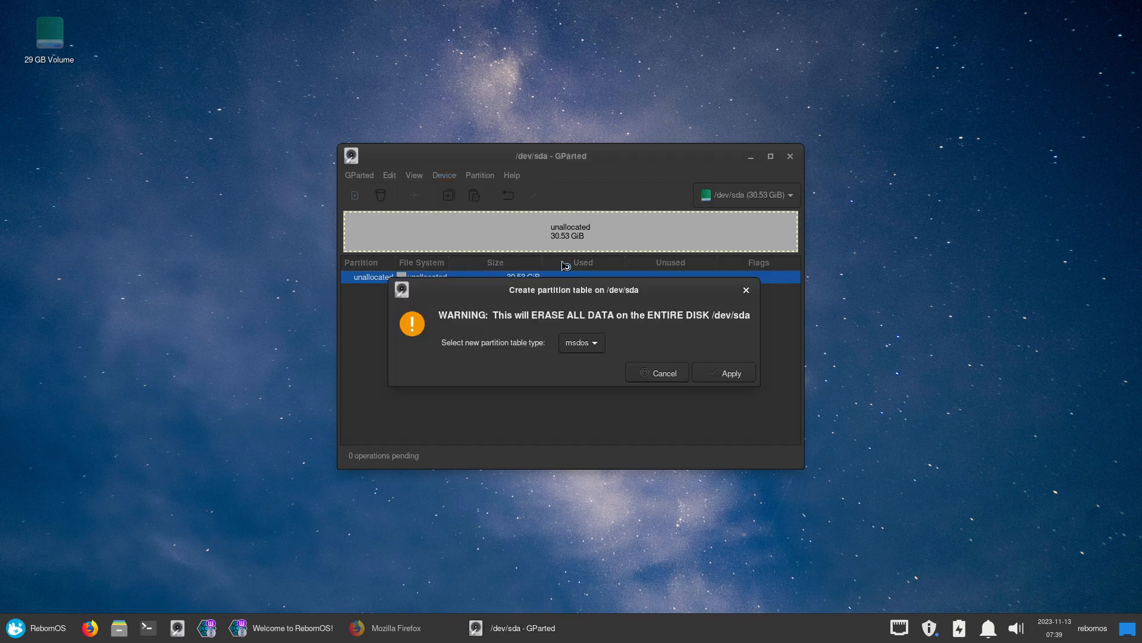
click(591, 341)
click(574, 312)
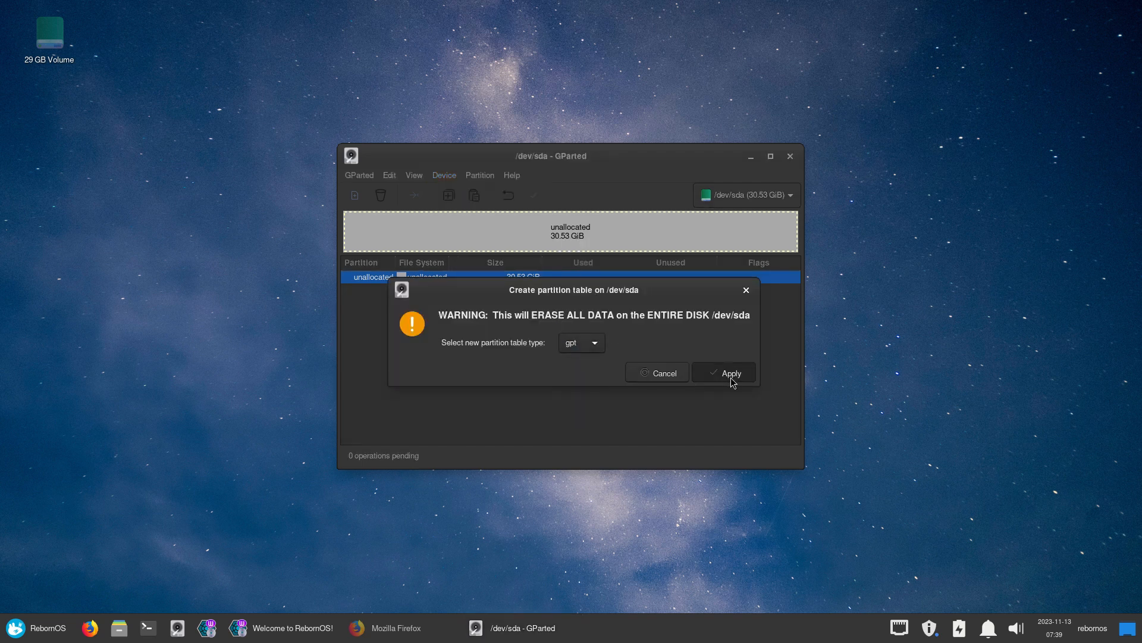
click(734, 372)
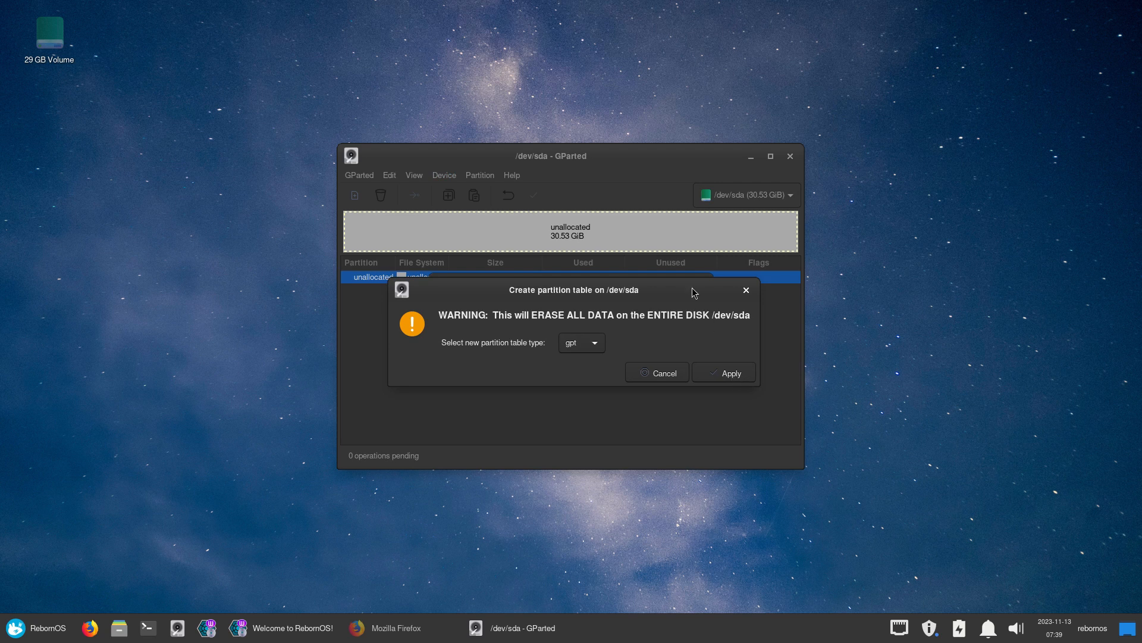
drag(694, 291, 948, 295)
click(598, 332)
click(640, 356)
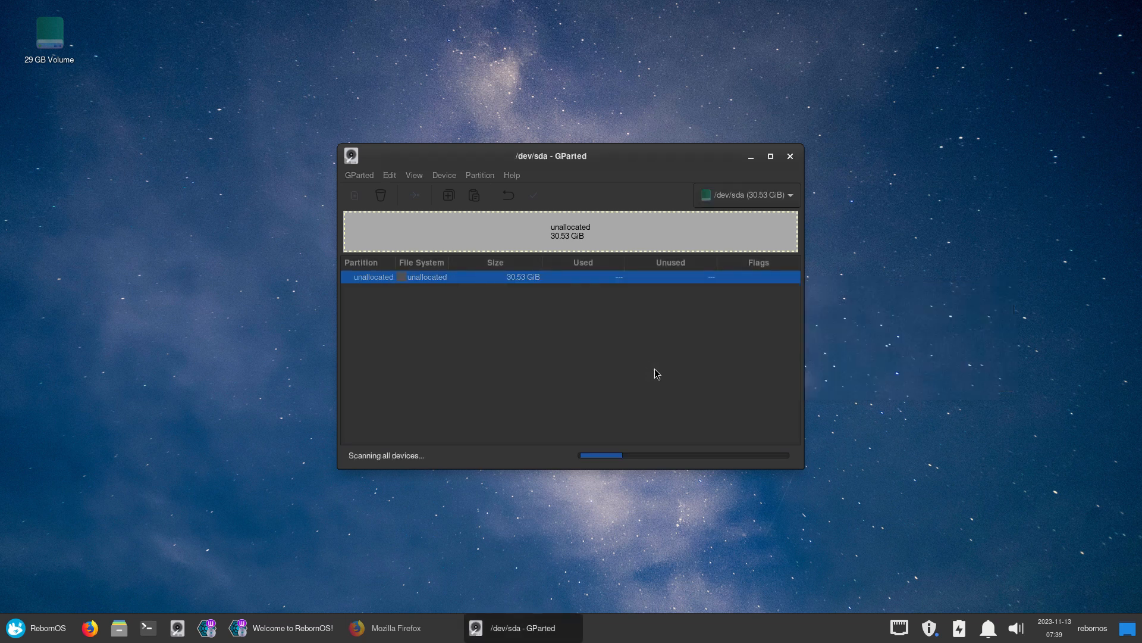
Close GParted and relaunch the online installer, browsing its language list
click(791, 158)
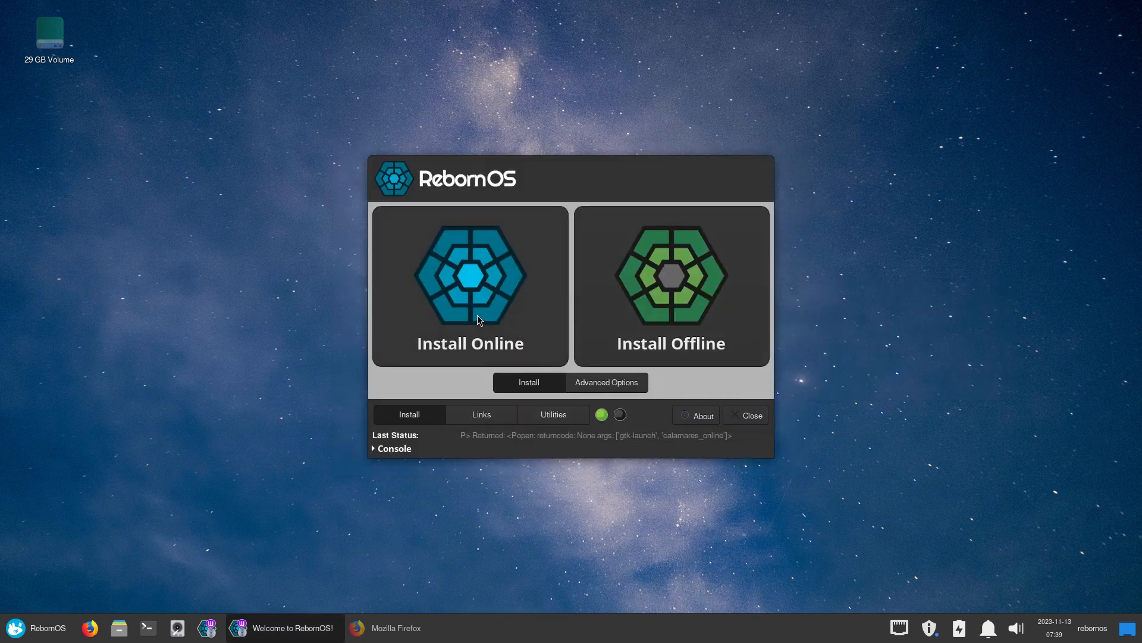
click(476, 352)
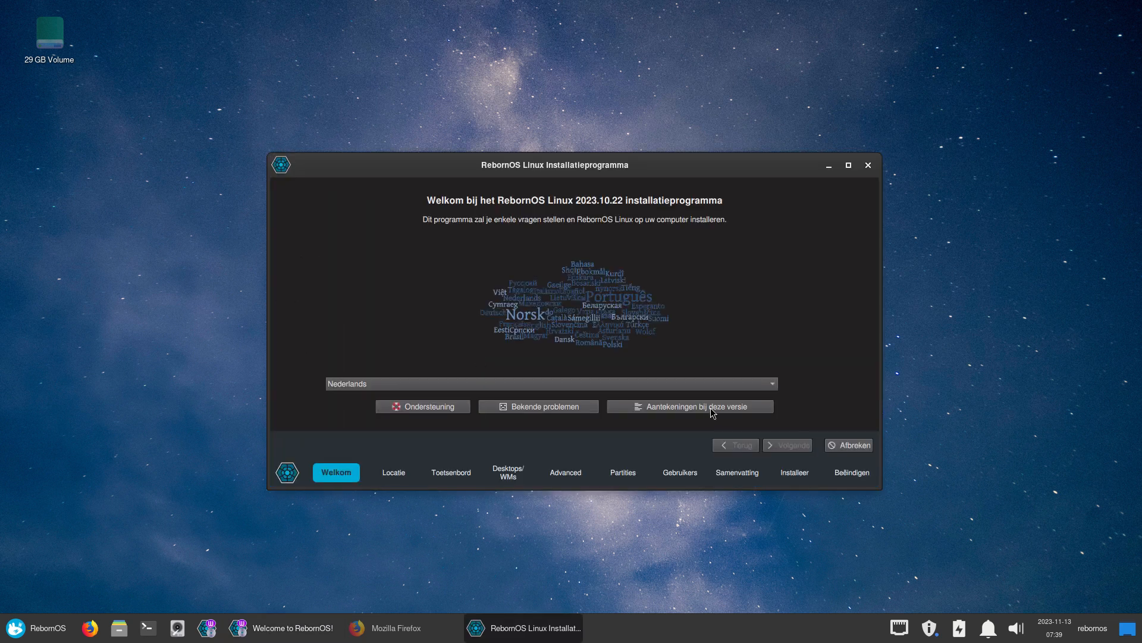
click(703, 385)
scroll(395, 279, up, 4)
scroll(395, 283, up, 8)
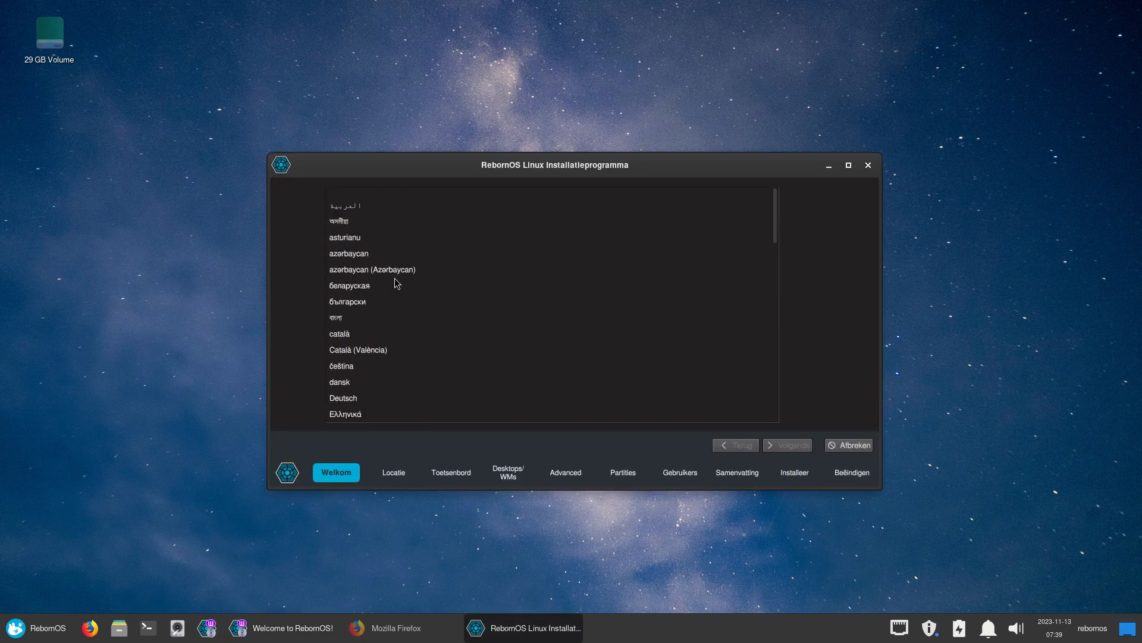
scroll(395, 282, down, 6)
scroll(395, 283, up, 8)
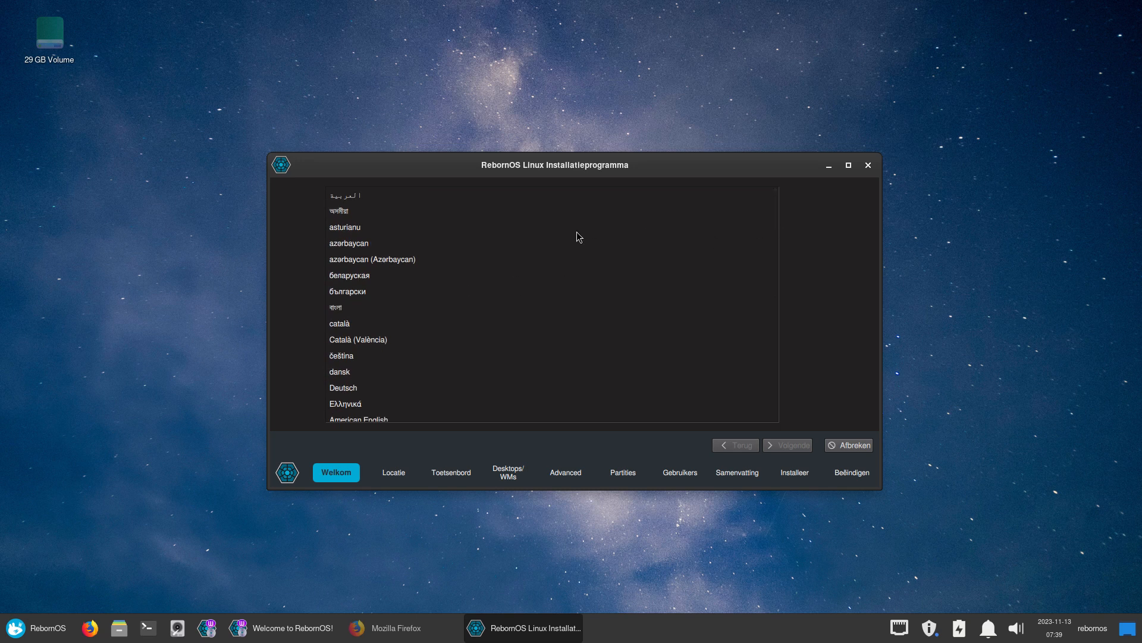
scroll(587, 260, down, 15)
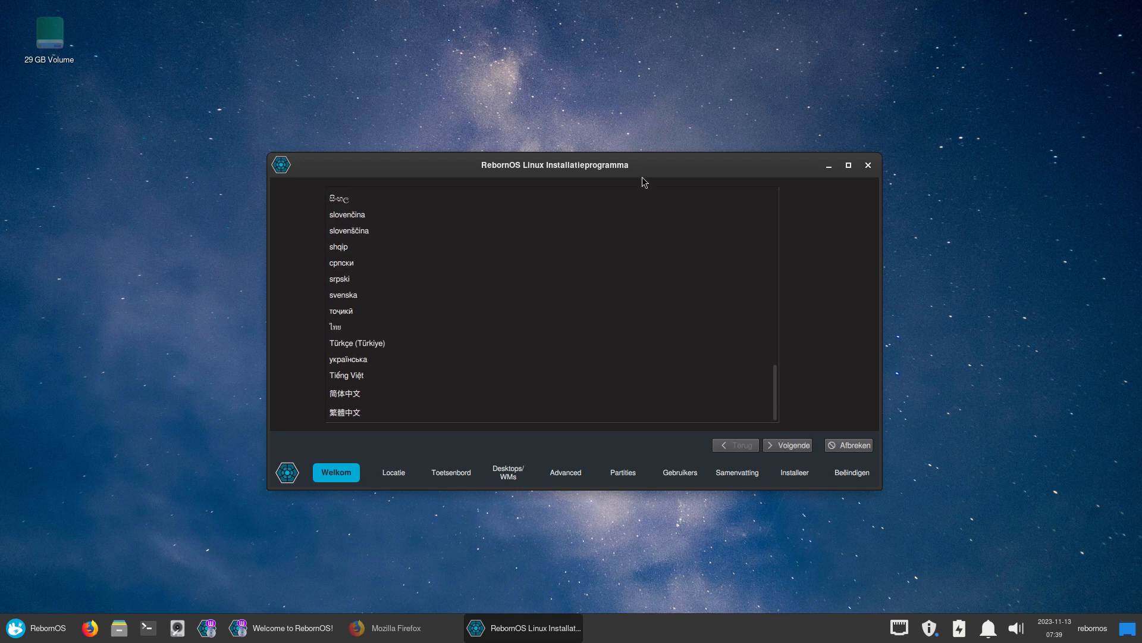
Move and enlarge the installer window, then switch its language to American English
drag(642, 181, 578, 55)
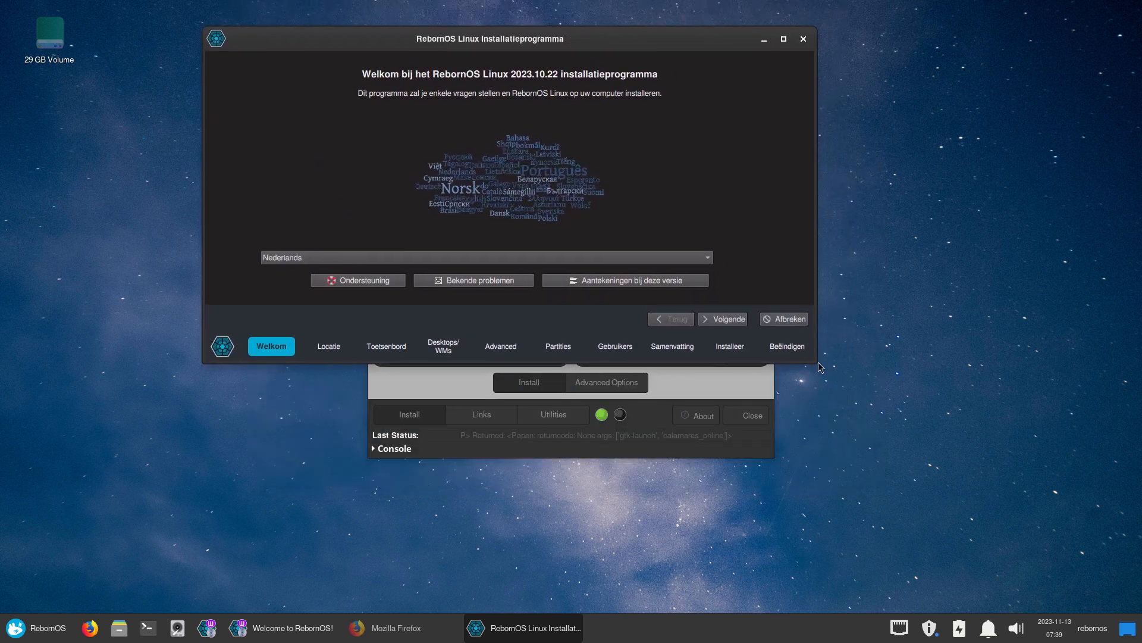
drag(824, 373, 932, 546)
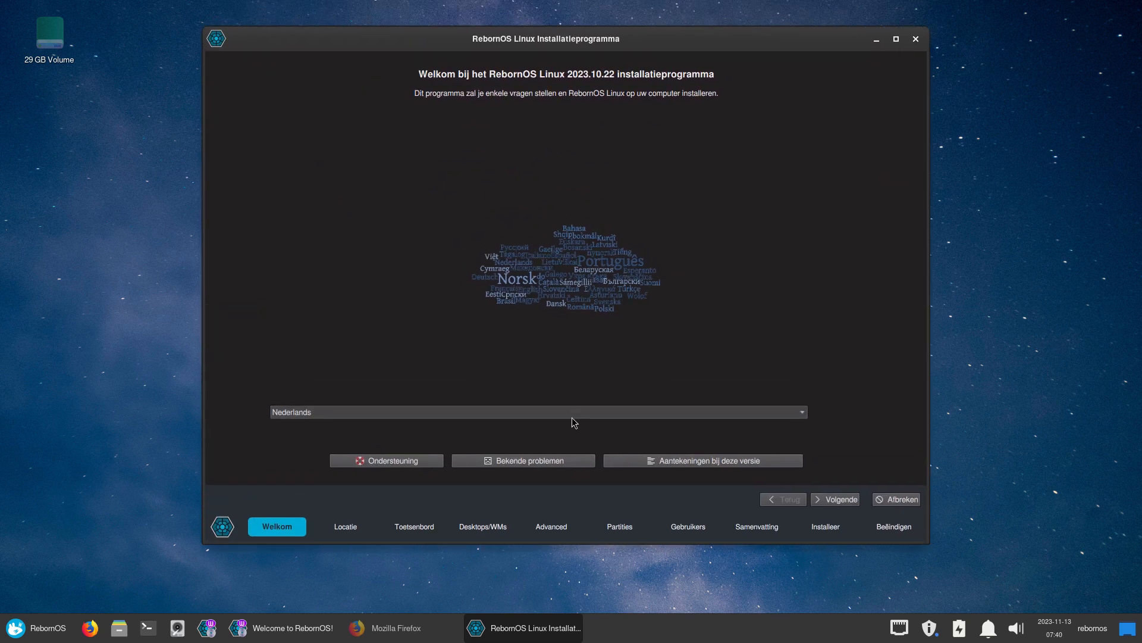
click(572, 413)
scroll(351, 260, up, 10)
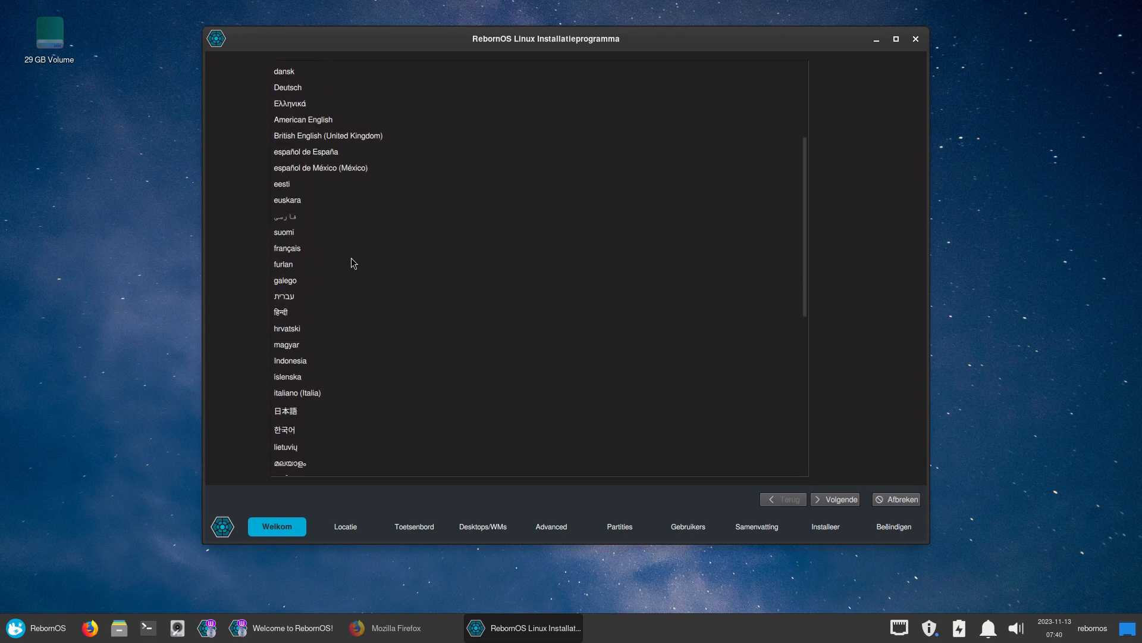
scroll(352, 259, up, 3)
click(328, 199)
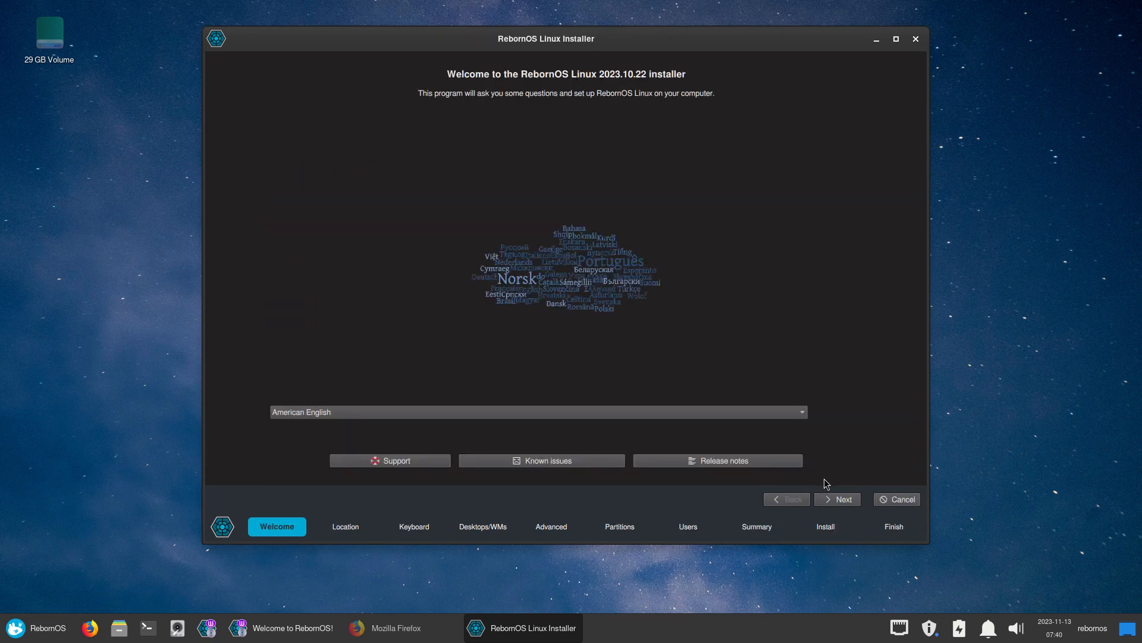
click(837, 500)
Choose the Belgian keyboard layout
click(839, 501)
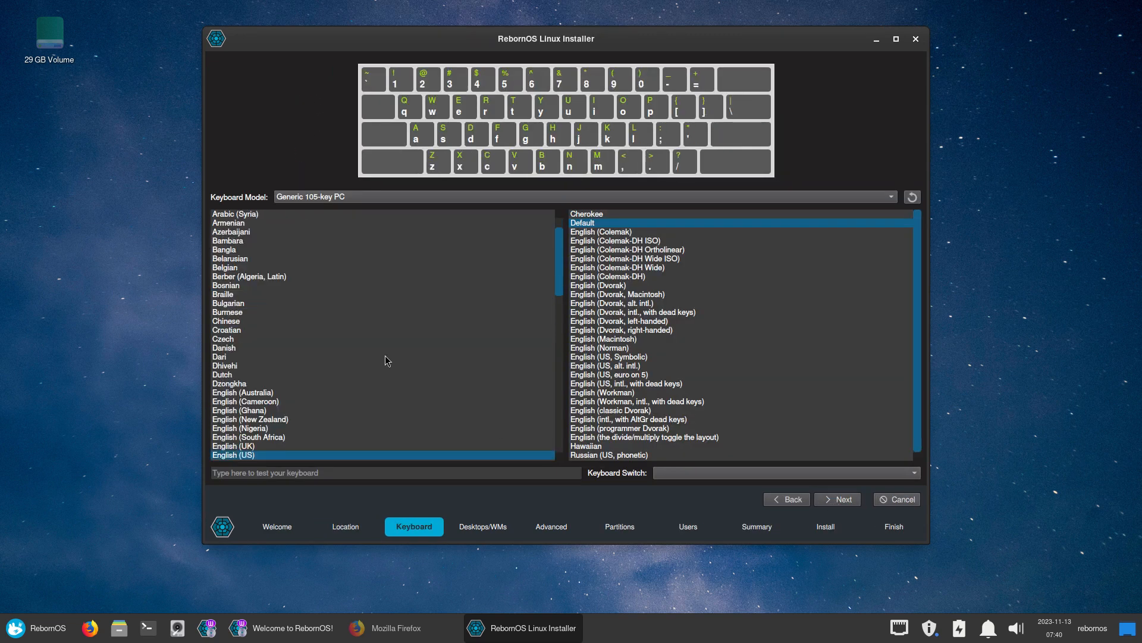
scroll(235, 326, up, 3)
click(232, 322)
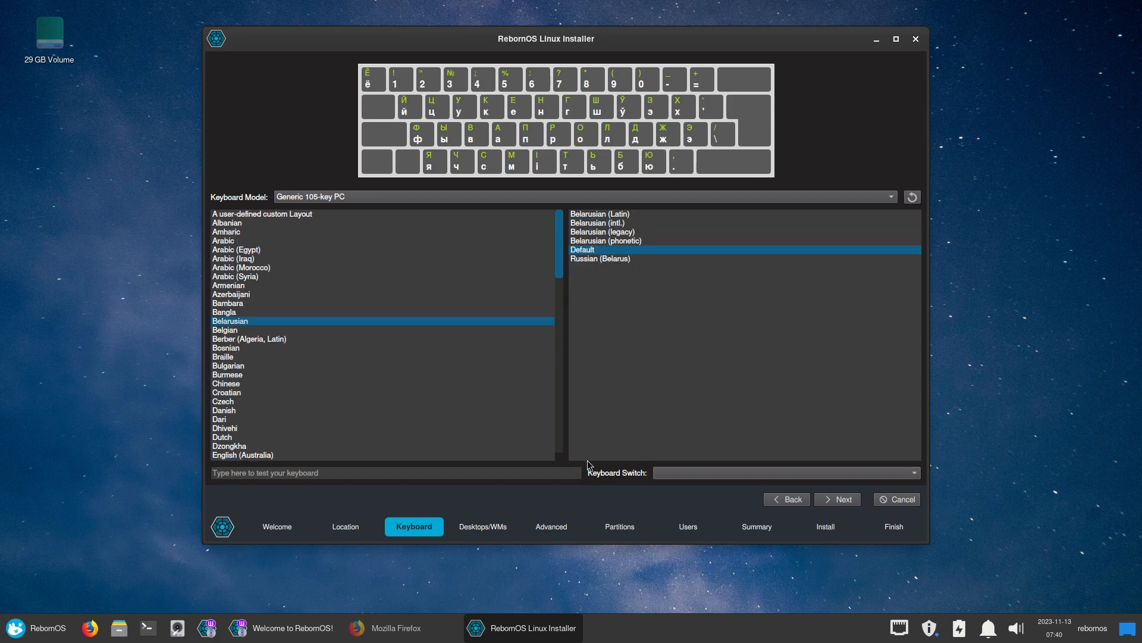
click(232, 331)
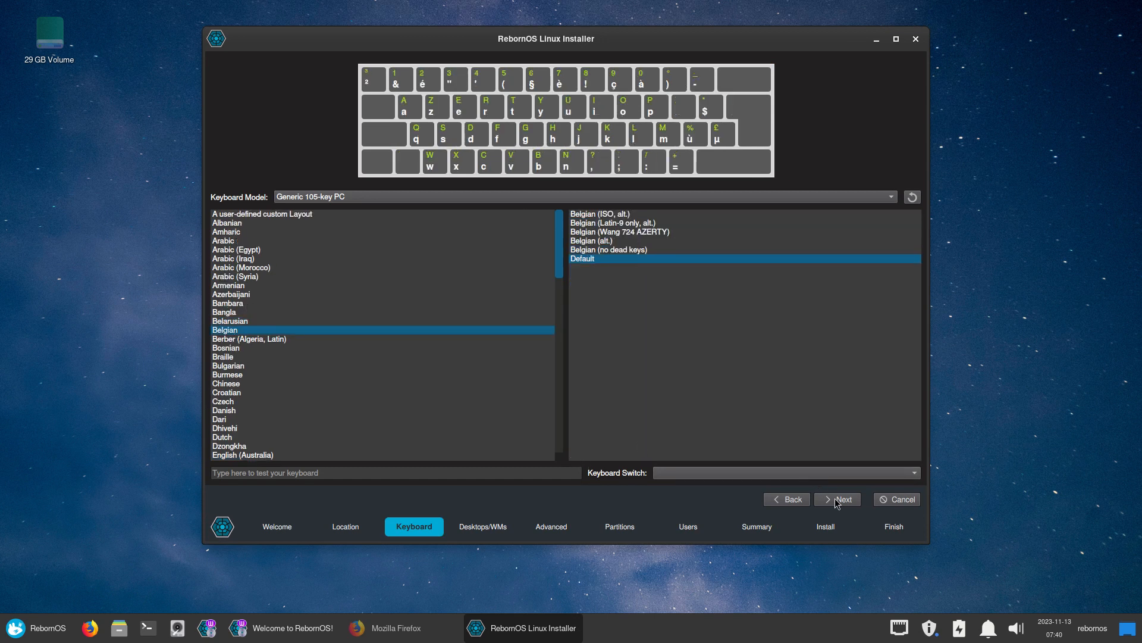
click(837, 503)
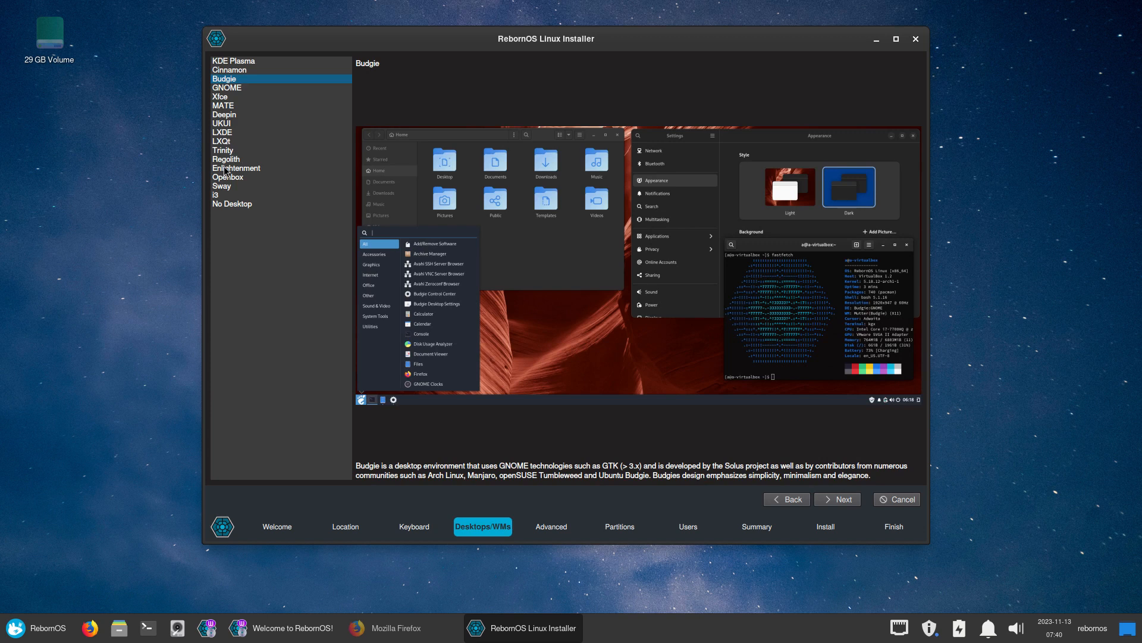
Choose the Deepin desktop and select the deepin-reader package in the Curated Deepin list
click(226, 115)
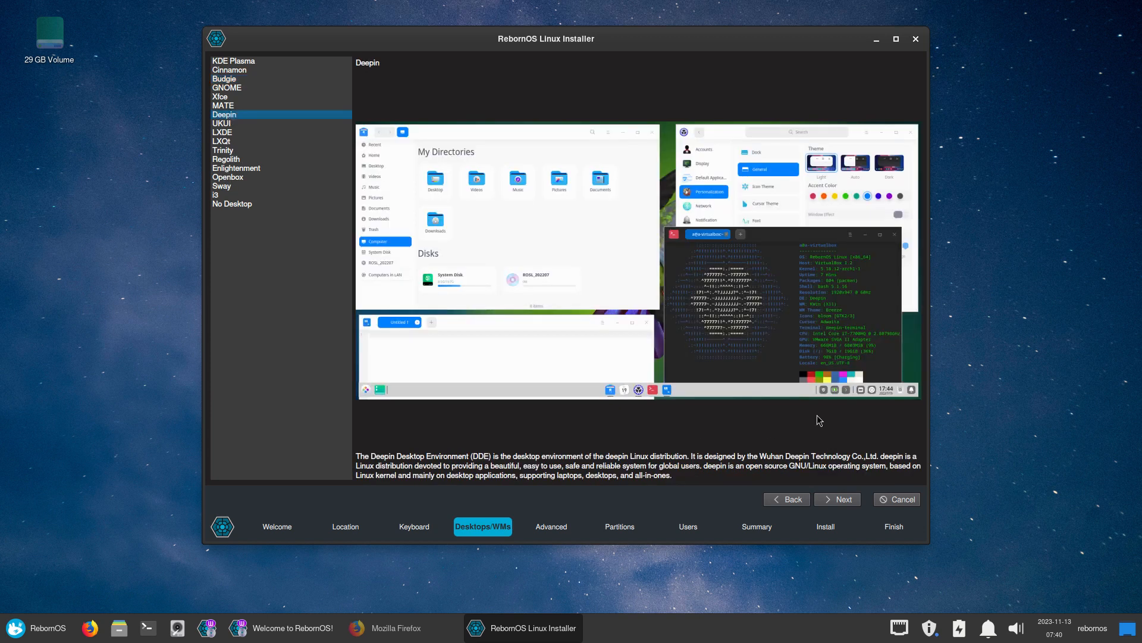
click(842, 502)
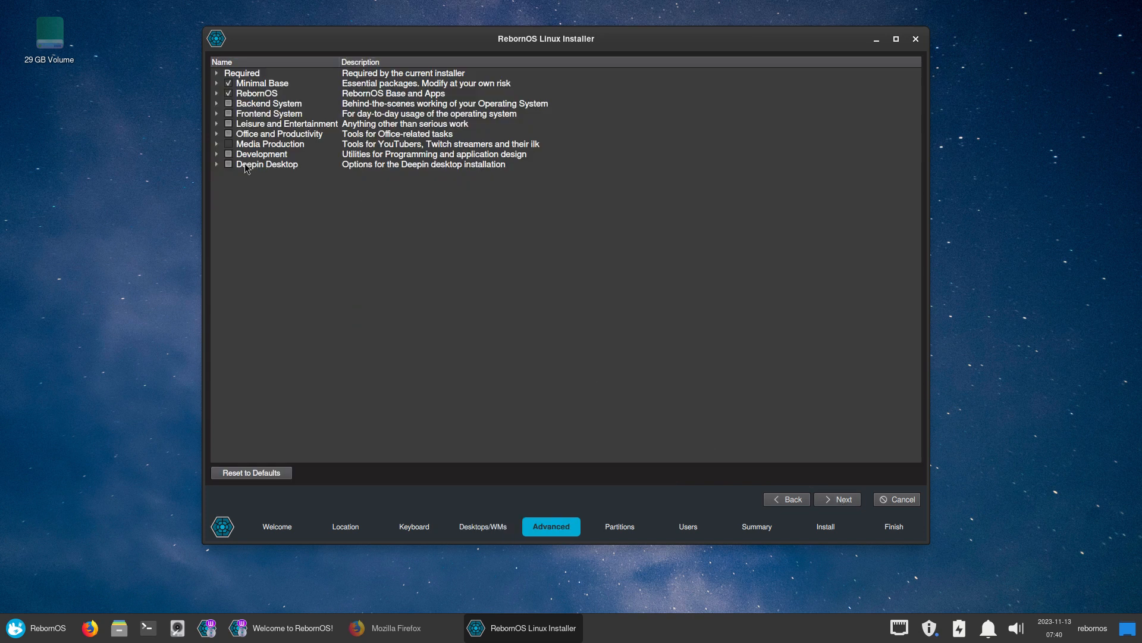
click(216, 165)
click(228, 174)
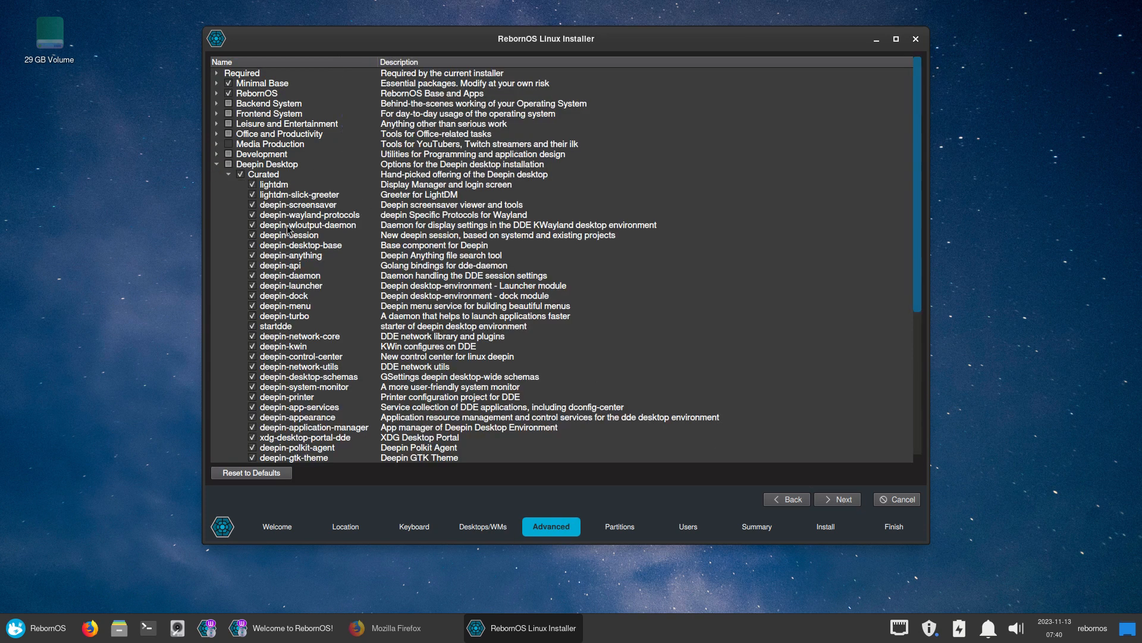
scroll(284, 338, down, 1)
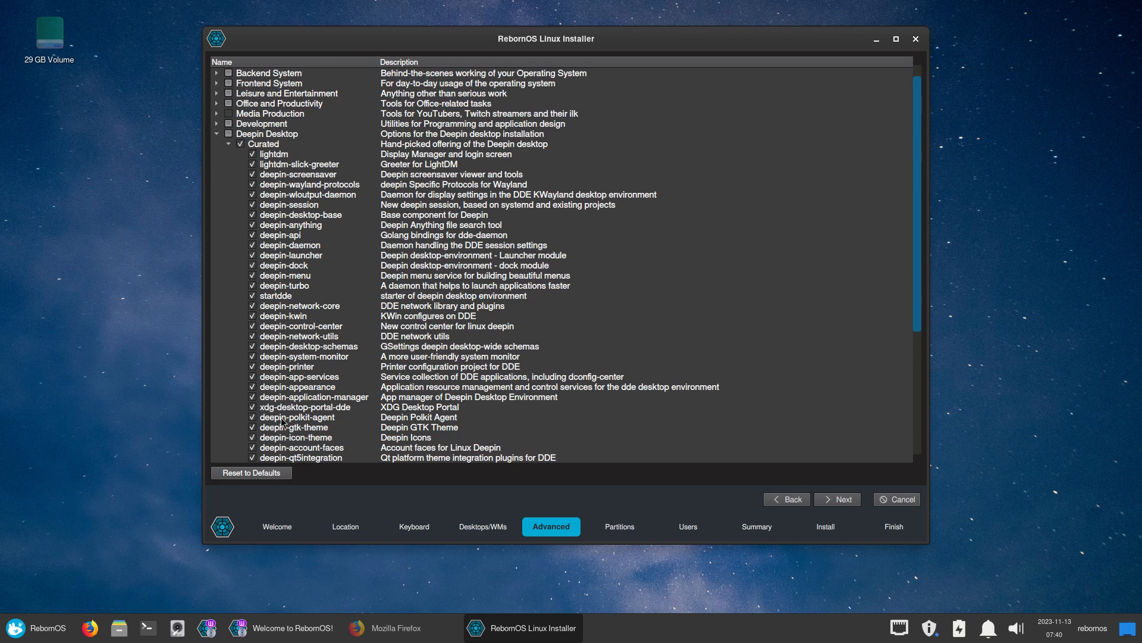
scroll(283, 421, down, 1)
scroll(283, 421, down, 2)
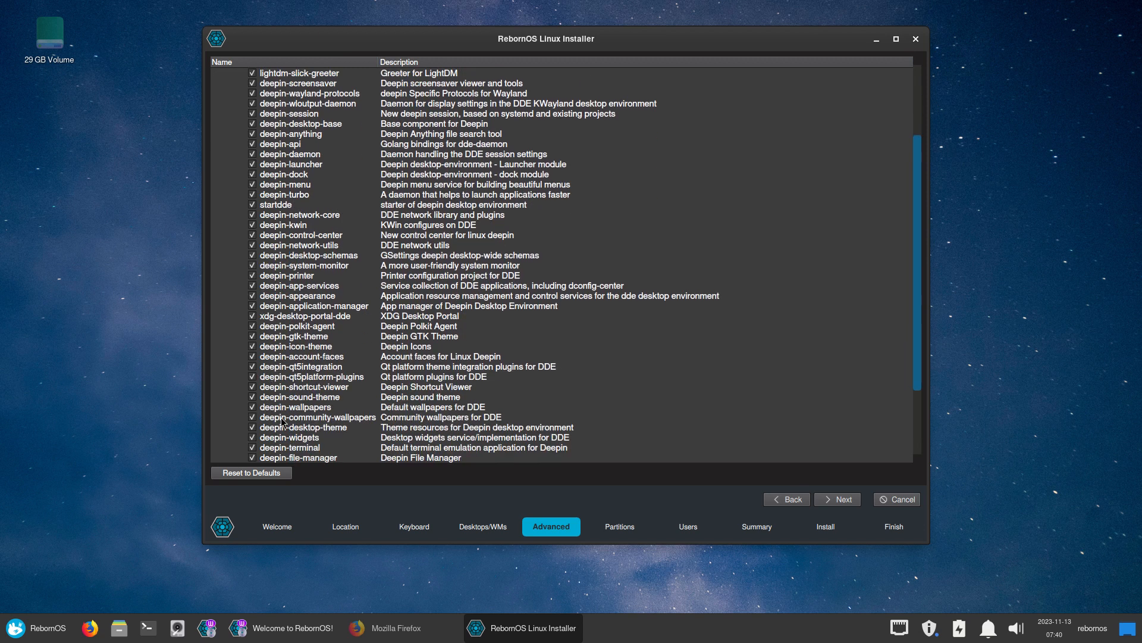
scroll(284, 422, down, 2)
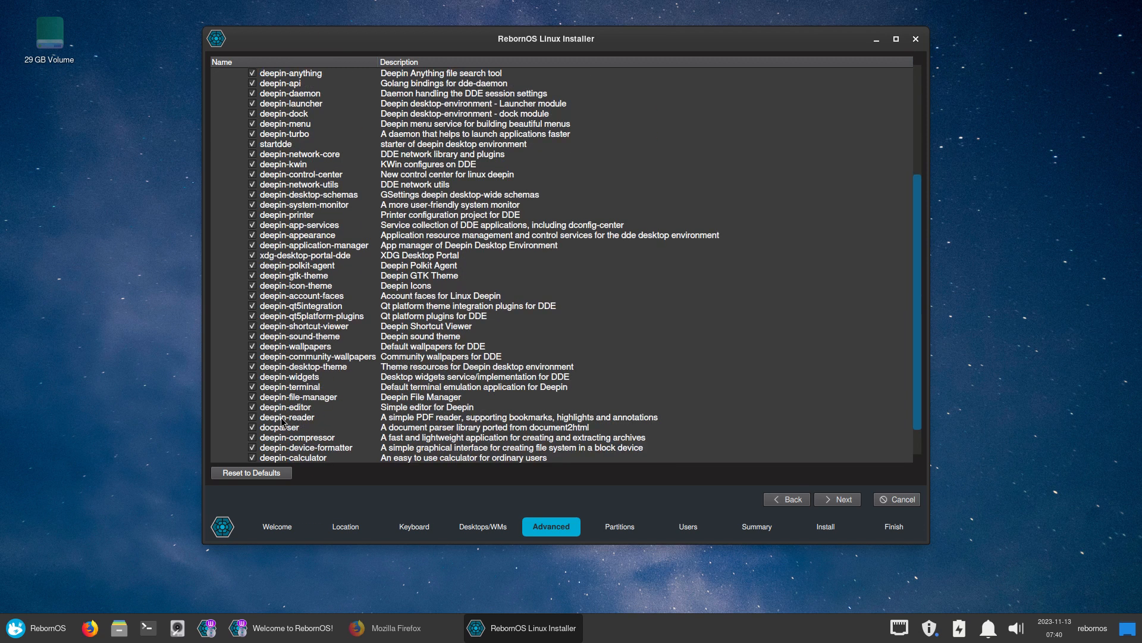
click(252, 419)
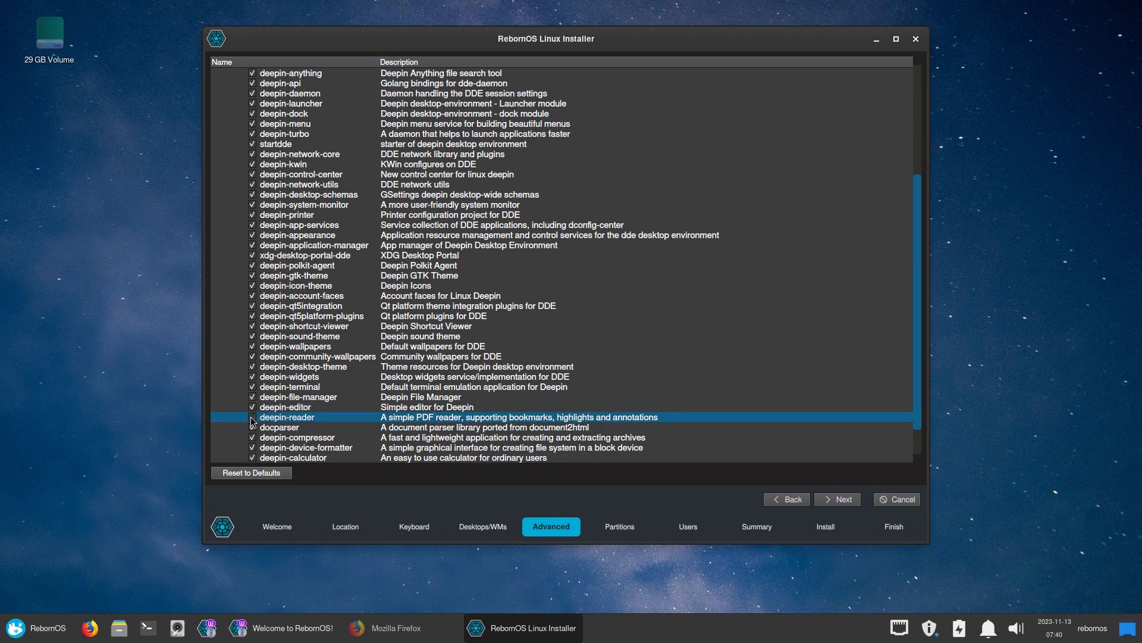
click(852, 503)
Choose Erase disk, enter the user name and password, and proceed through the summary
click(284, 90)
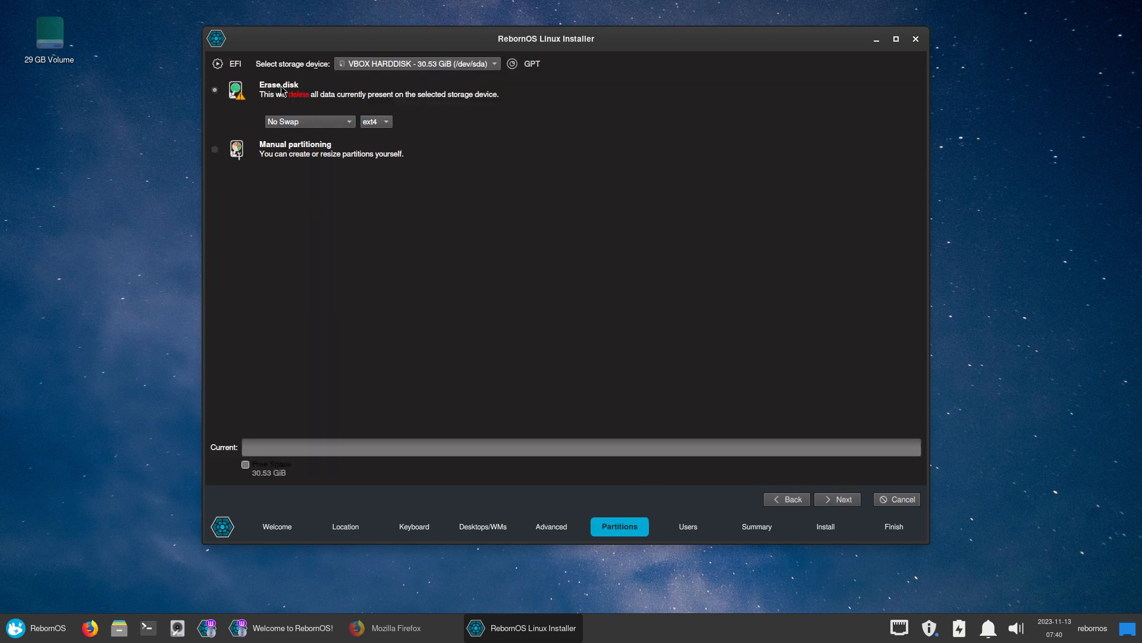
click(845, 503)
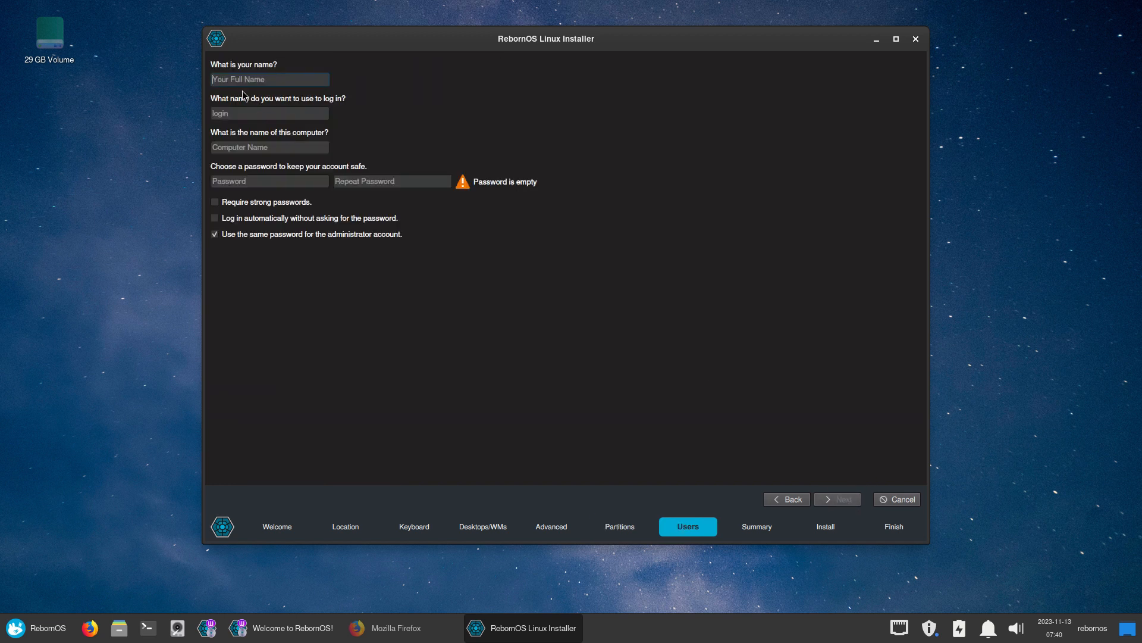
key(Tab)
key(Tab)
key(Tab)
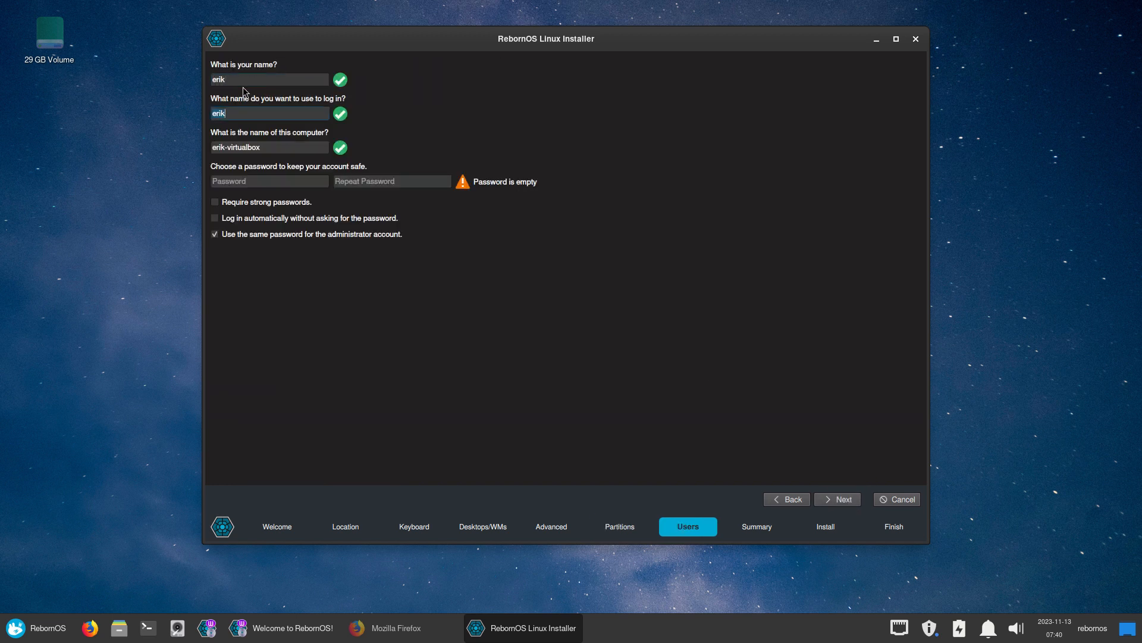
key(Tab)
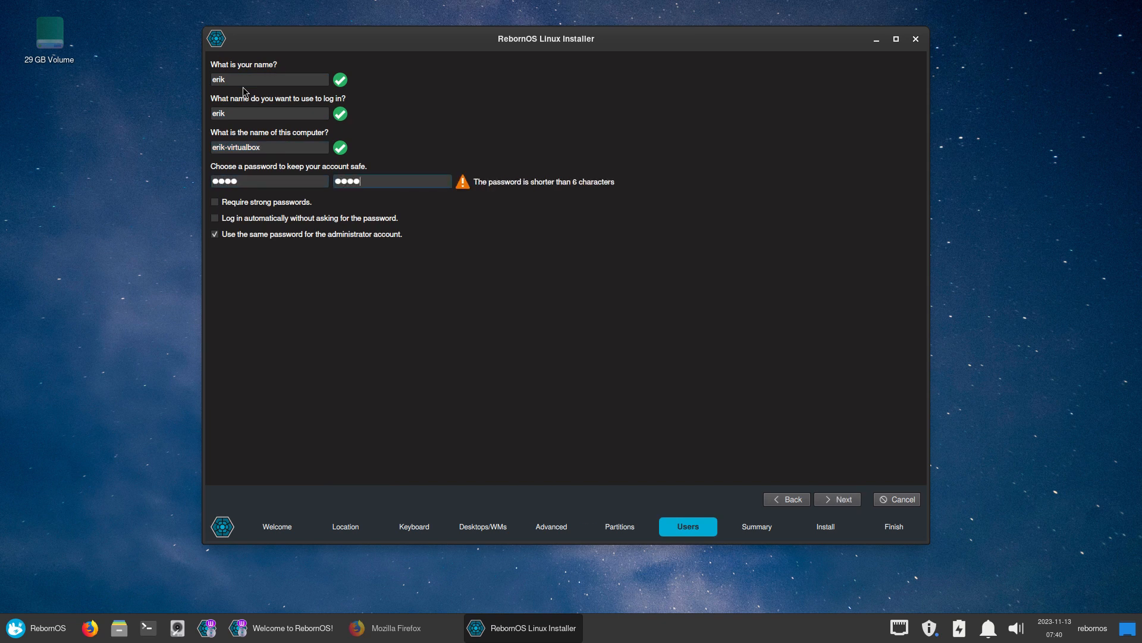
click(852, 505)
click(852, 504)
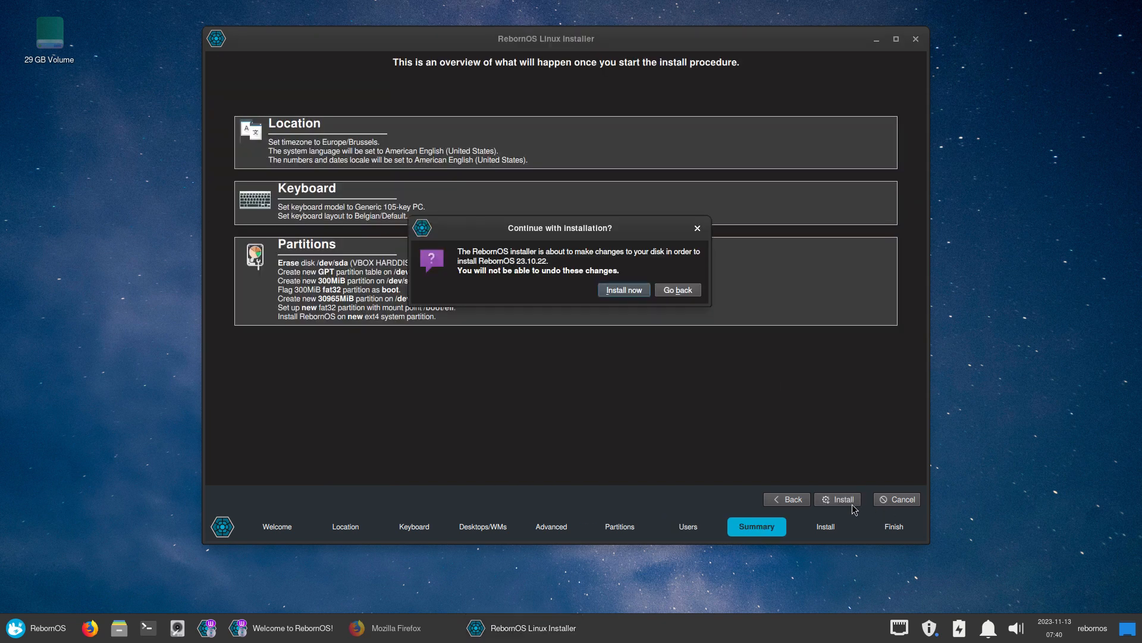
Confirm Install now, then bring the main installer window forward after the failure
click(626, 295)
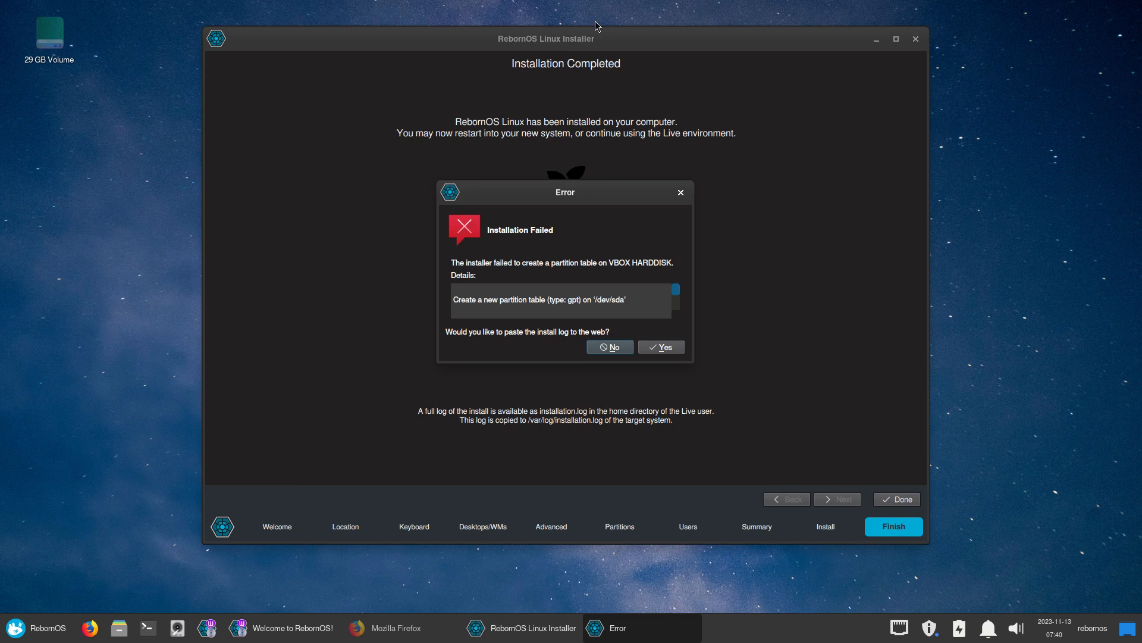
click(699, 389)
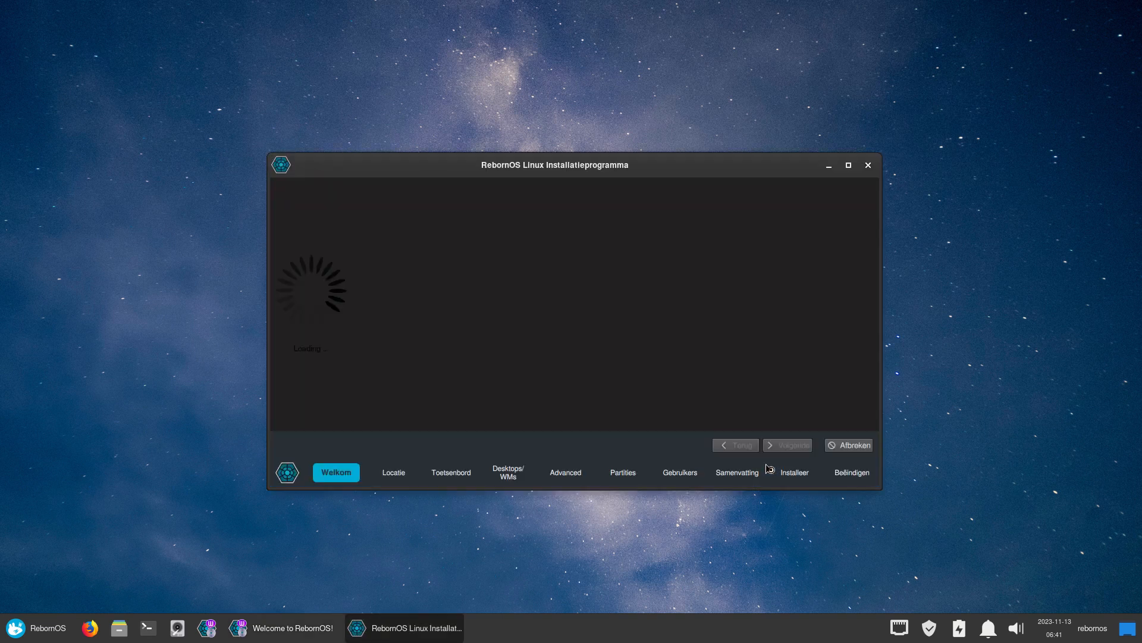
Enlarge and reposition the installer window and switch its language to American English
drag(877, 485, 989, 603)
drag(674, 161, 634, 42)
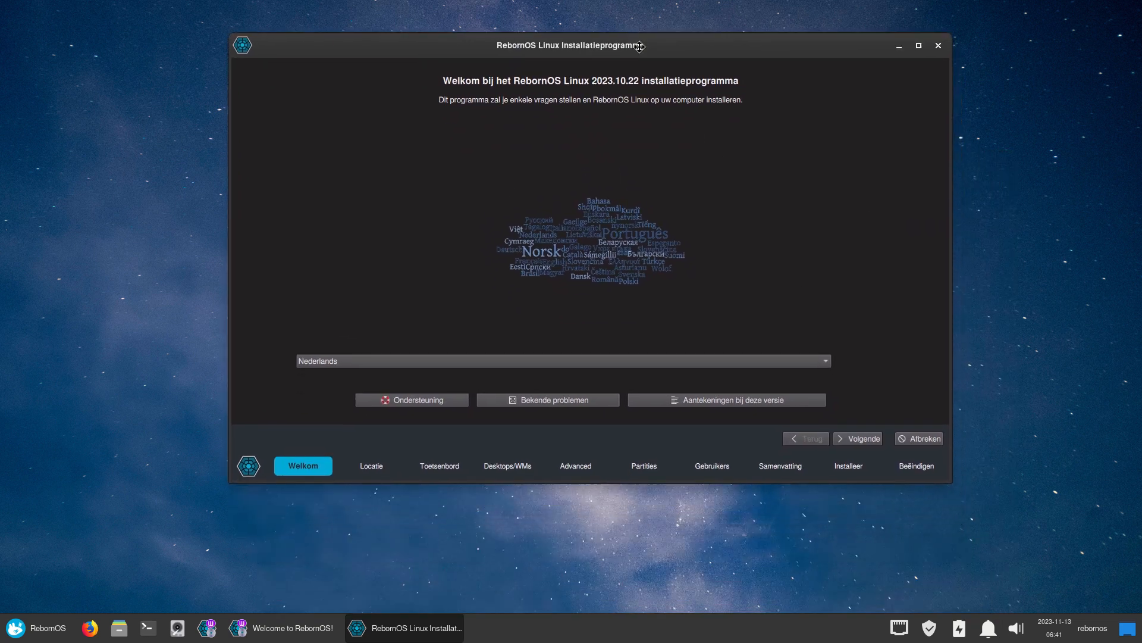
click(360, 359)
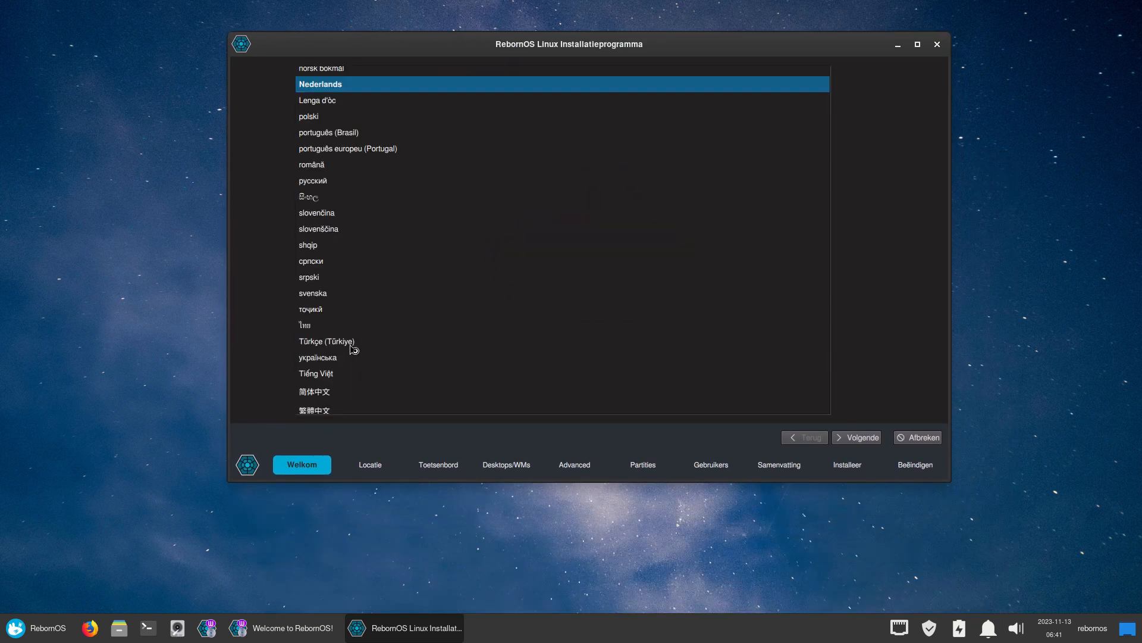
scroll(352, 277, up, 10)
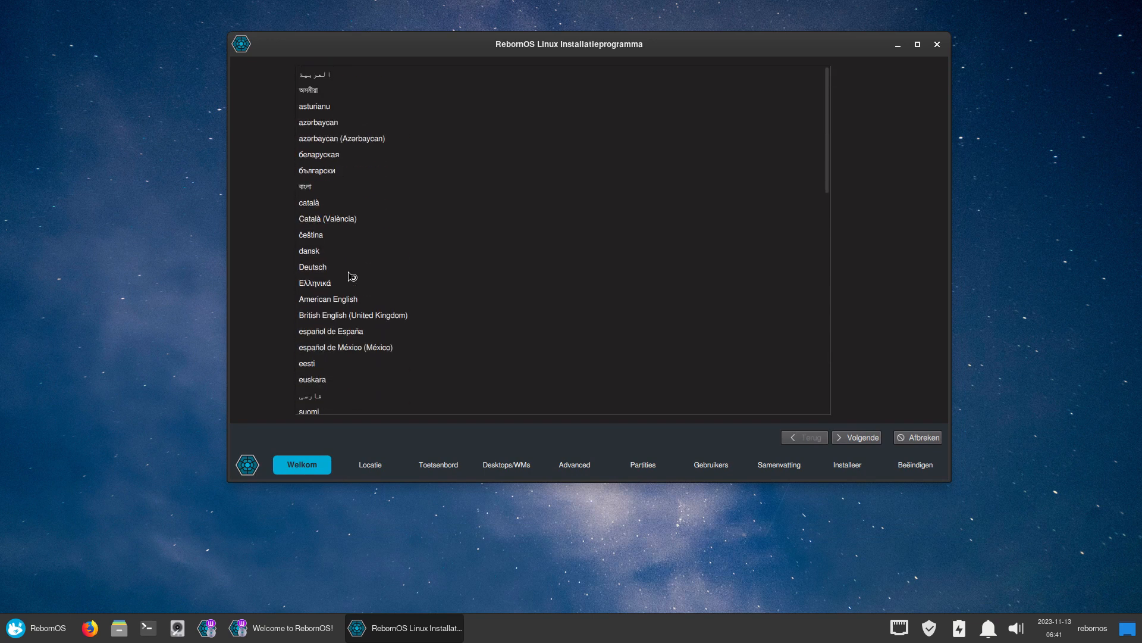
click(354, 299)
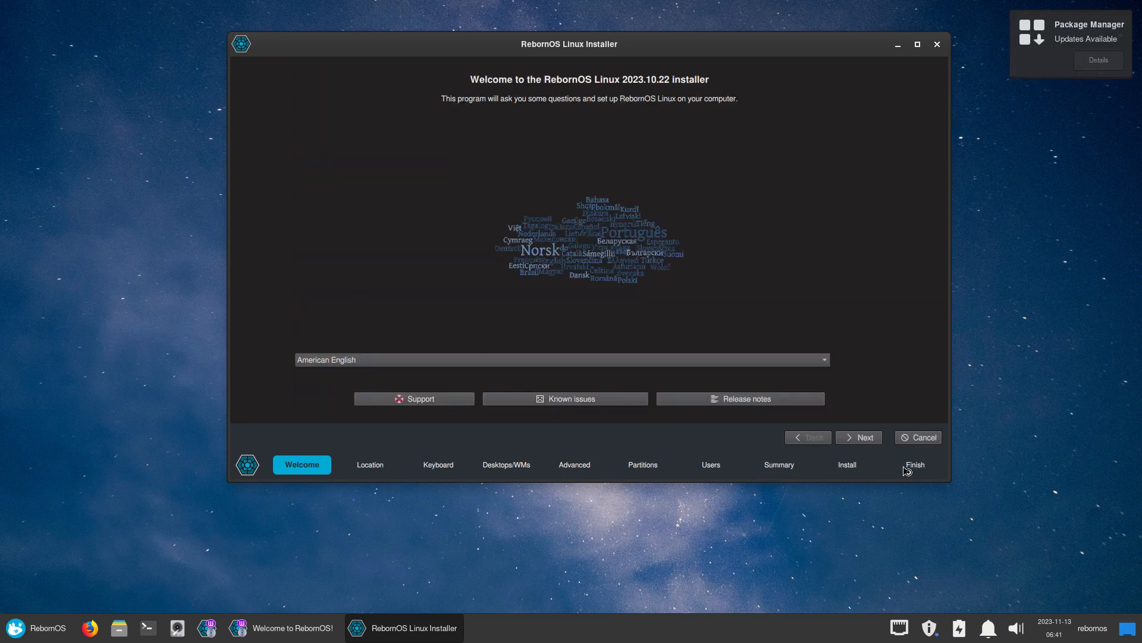
Choose the Belgian keyboard layout and the Deepin desktop
click(869, 440)
click(869, 440)
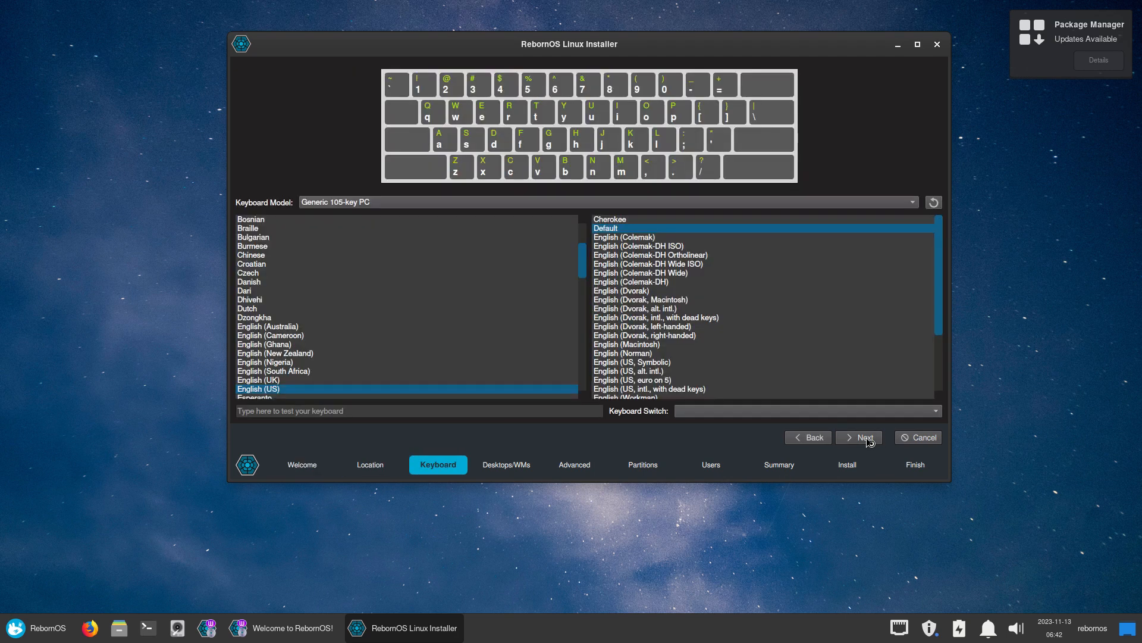
scroll(339, 357, up, 3)
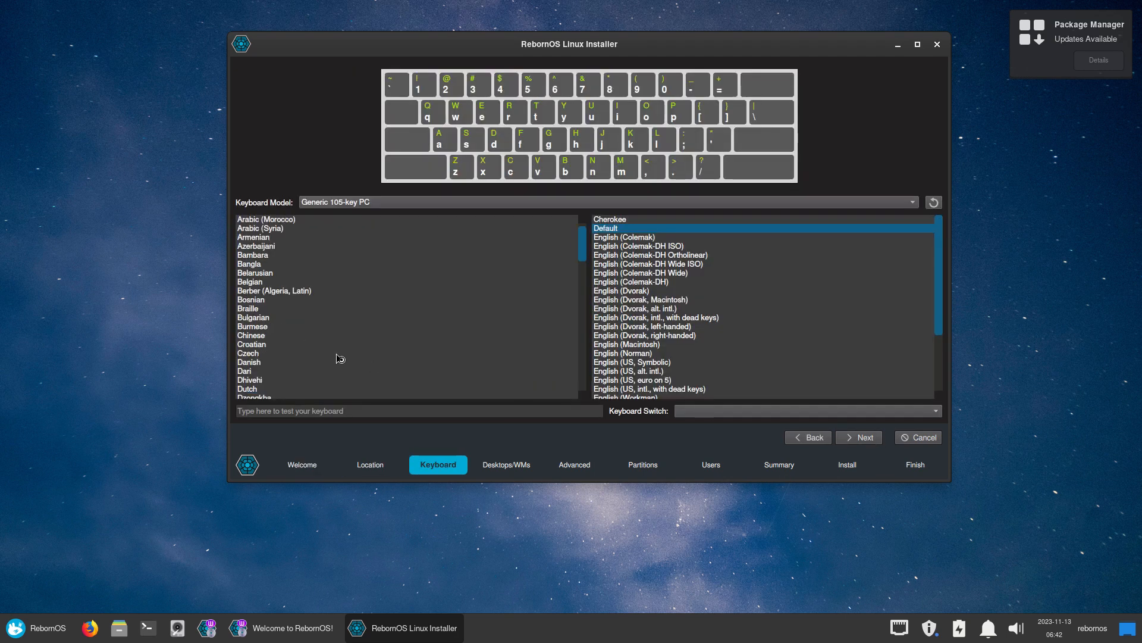
click(269, 282)
click(842, 437)
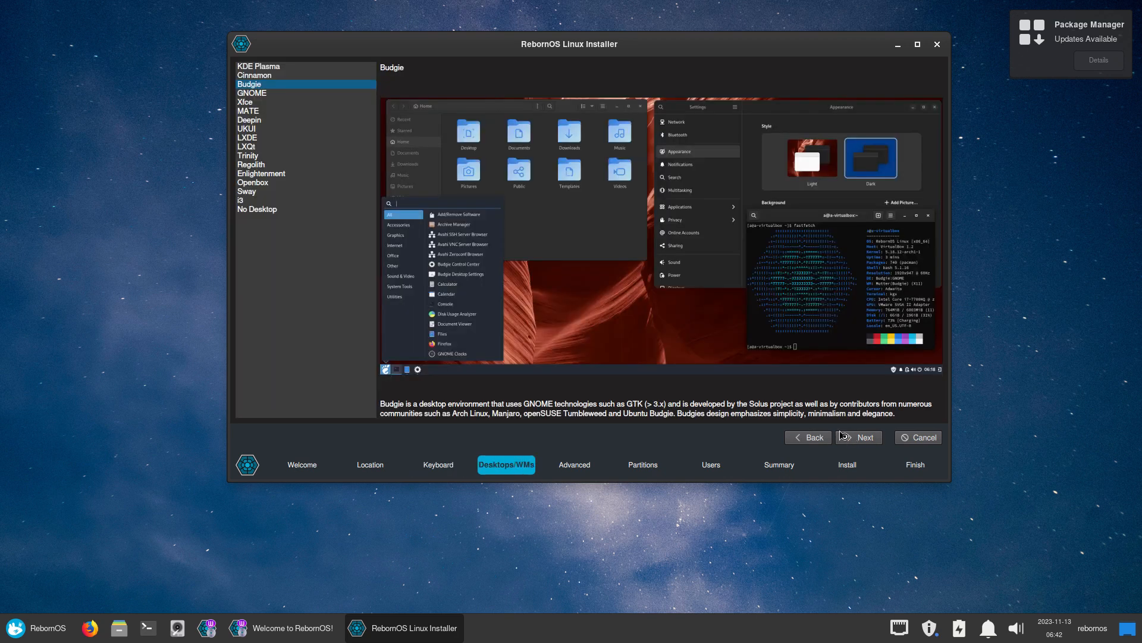
click(263, 121)
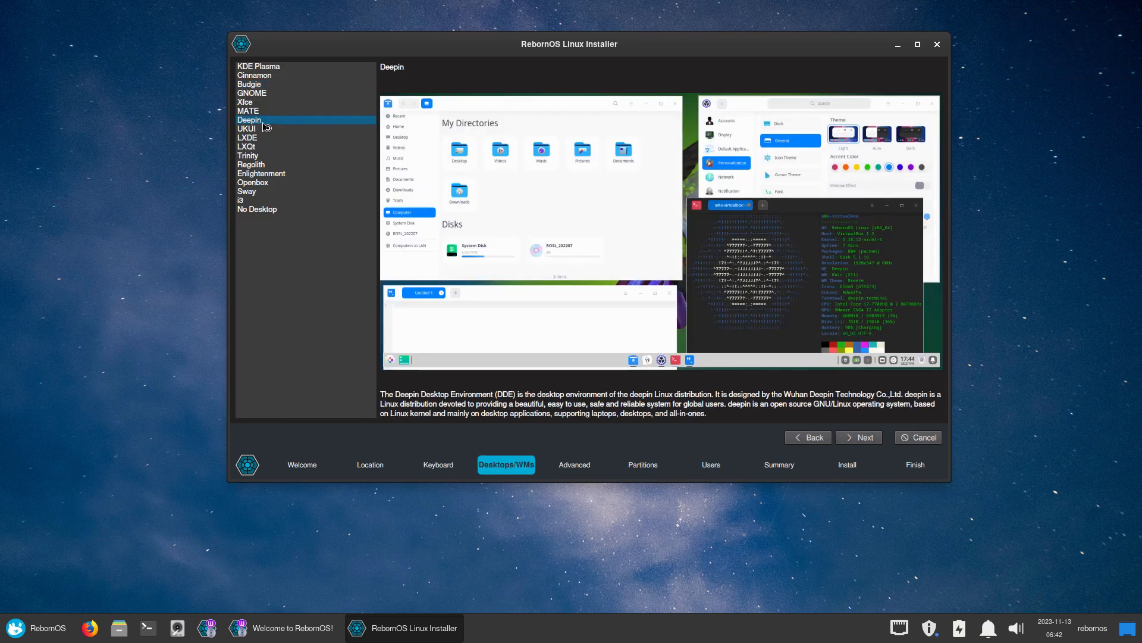
click(866, 437)
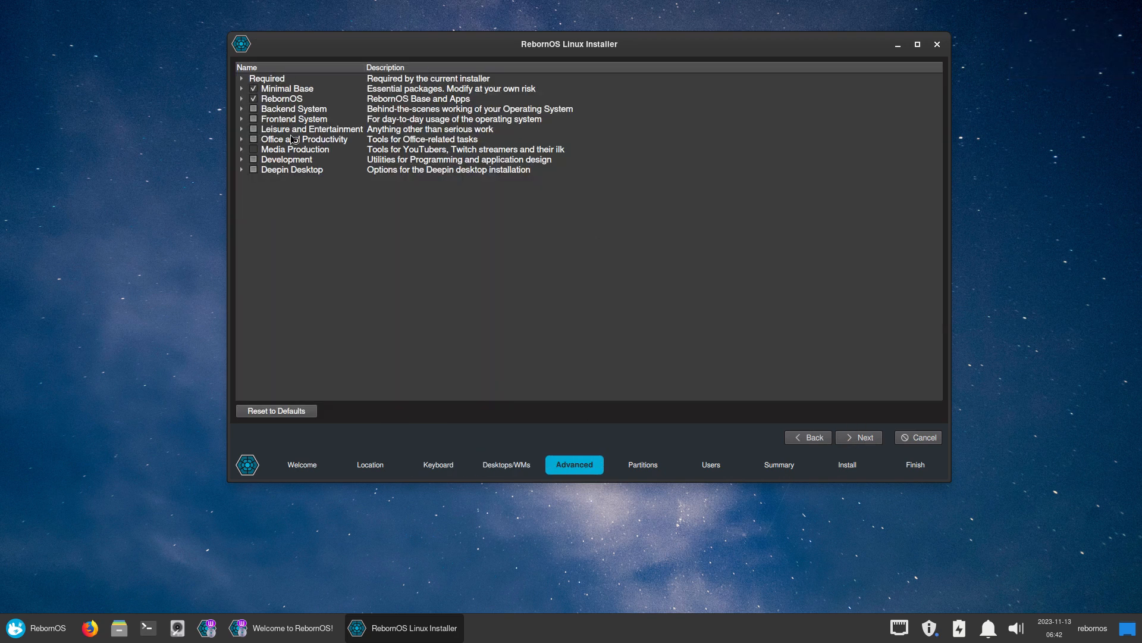
Untick deepin-reader in the Curated Deepin package list
click(242, 171)
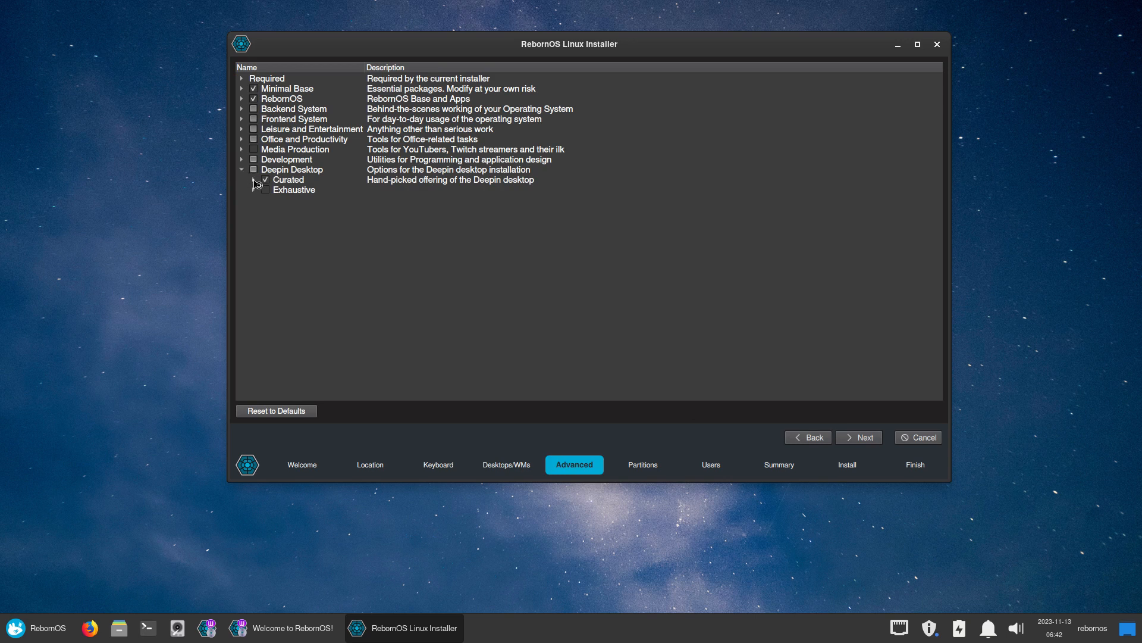
click(254, 179)
scroll(329, 319, down, 2)
scroll(329, 319, down, 9)
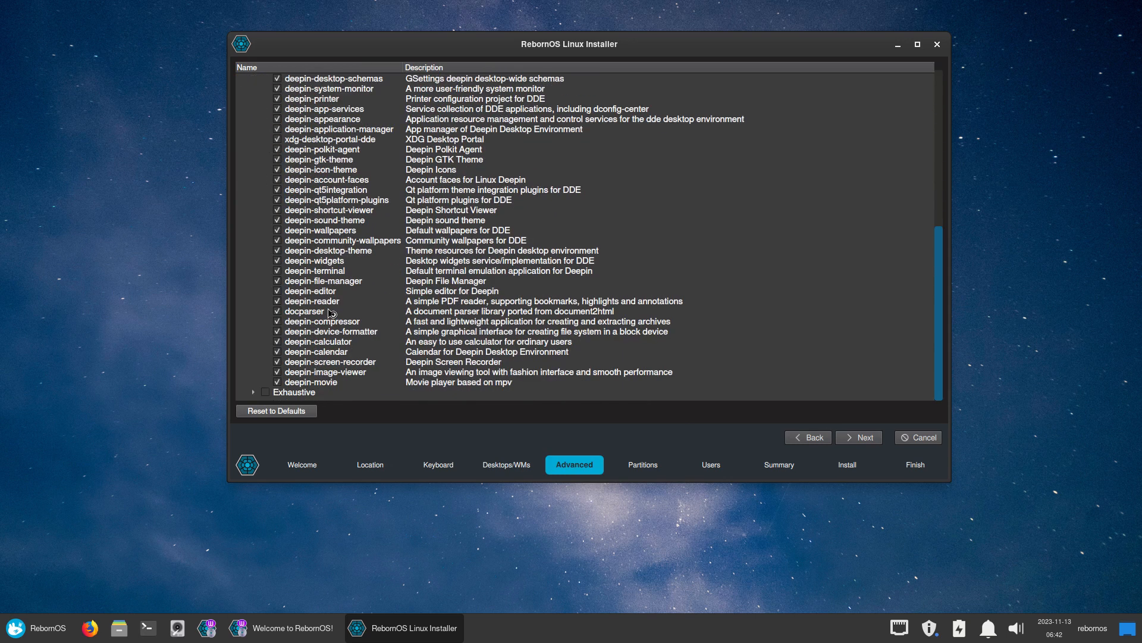
click(278, 302)
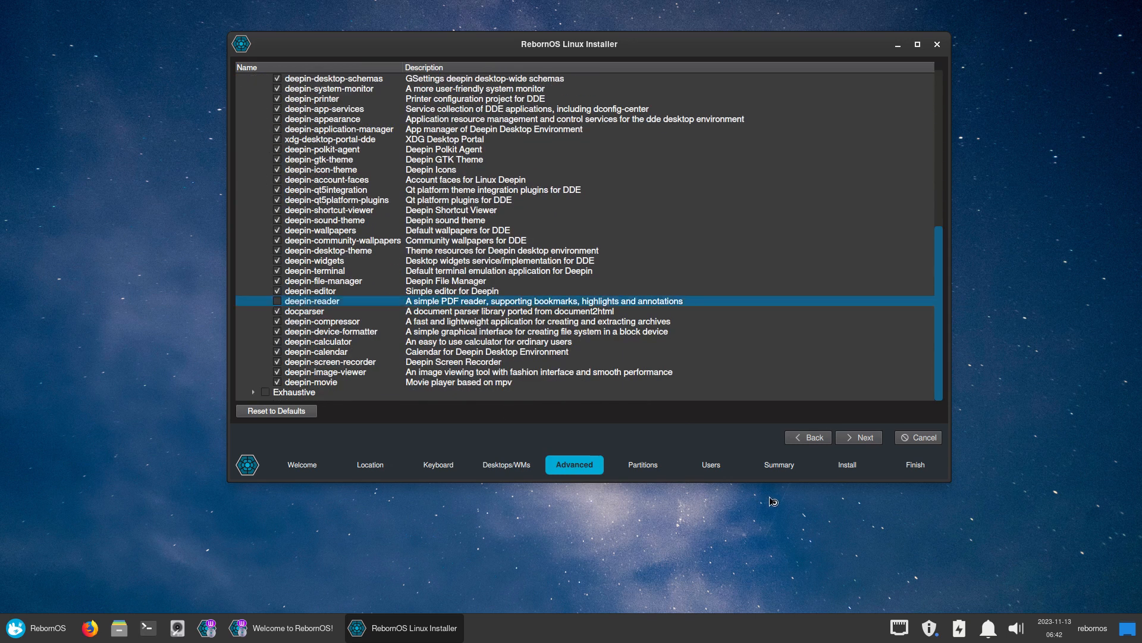
click(852, 438)
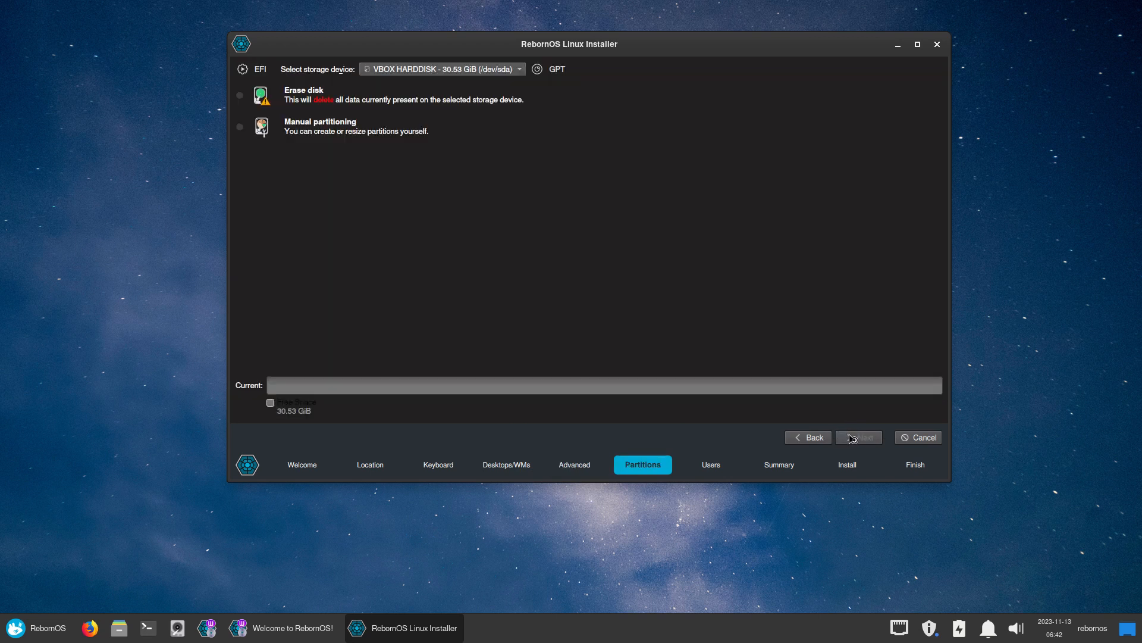
Choose whole-disk erase, create the user with a four-character password and automatic login, and proceed past the summary
click(396, 109)
click(869, 439)
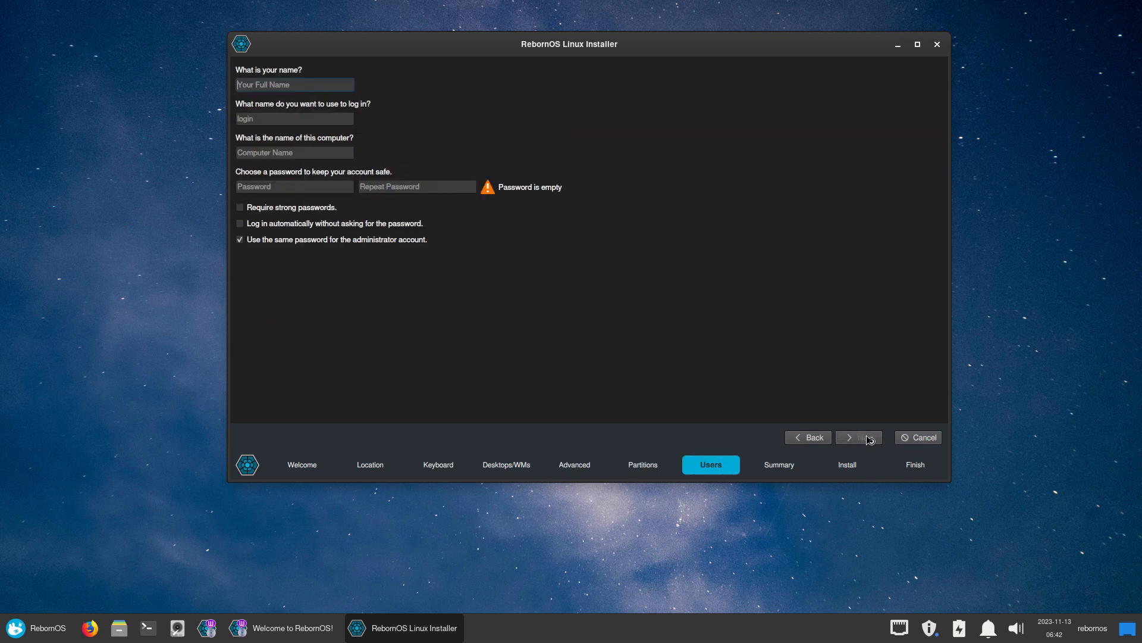
text(erik)
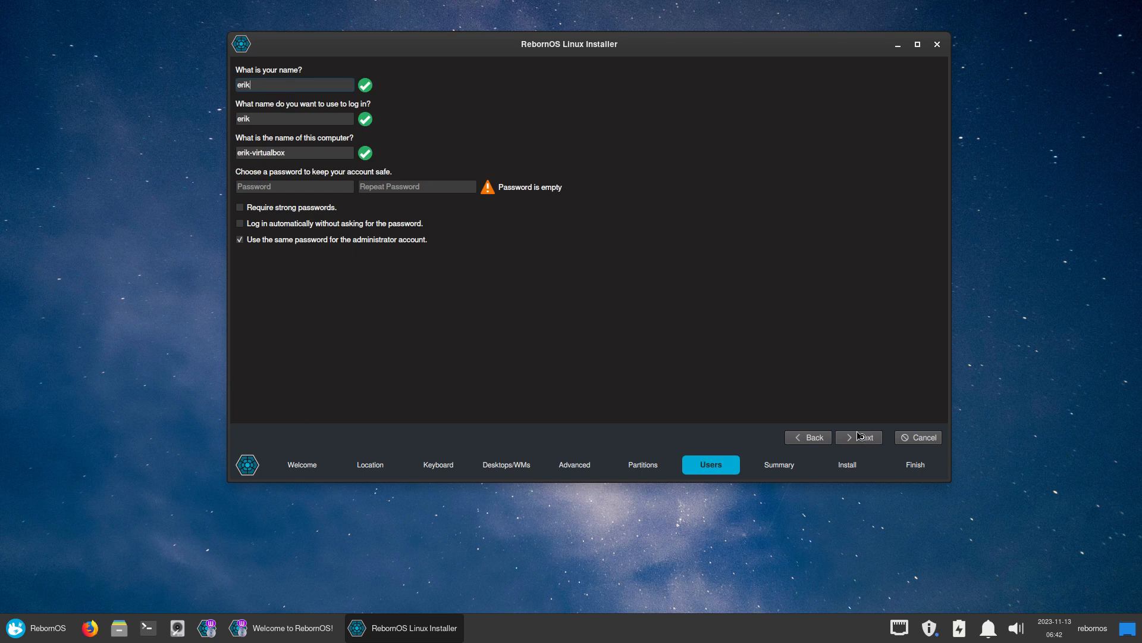
key(Tab)
key(Tab)
key(Tab)
text(●●●●)
key(Tab)
text(●●●●)
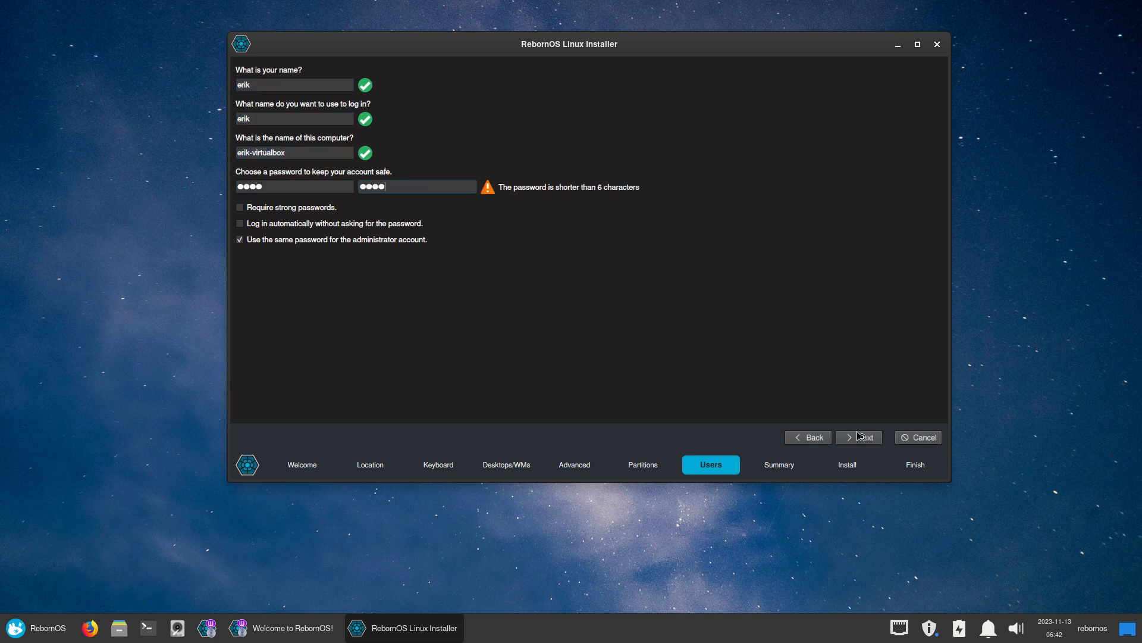
click(362, 226)
click(863, 441)
click(862, 441)
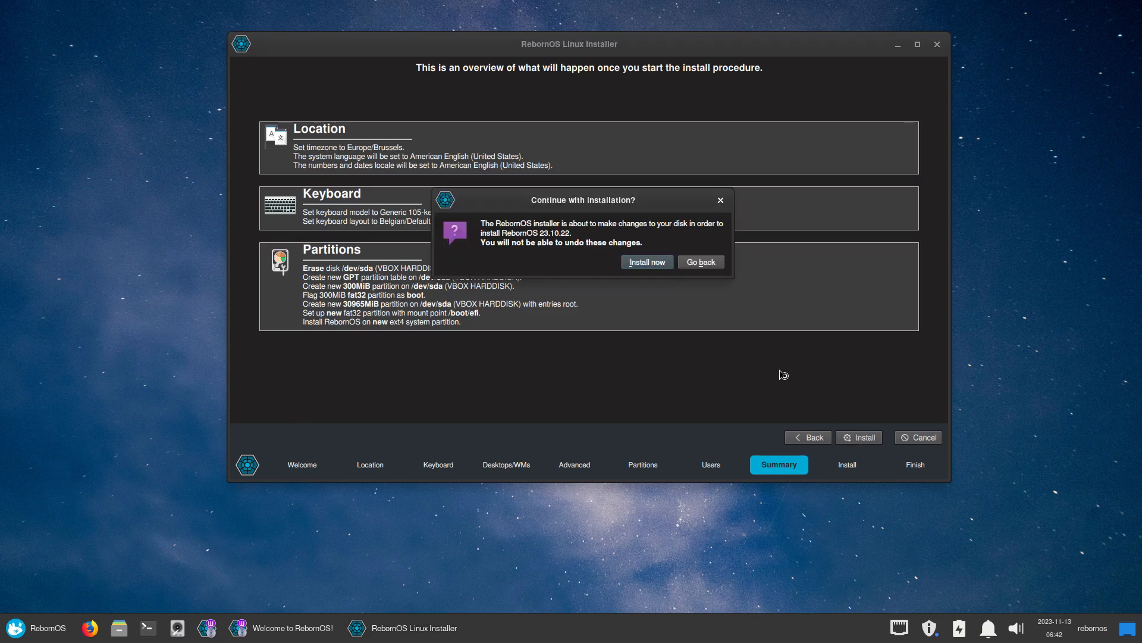
Confirm Install now so the base system starts installing, and move the installer window right
click(648, 262)
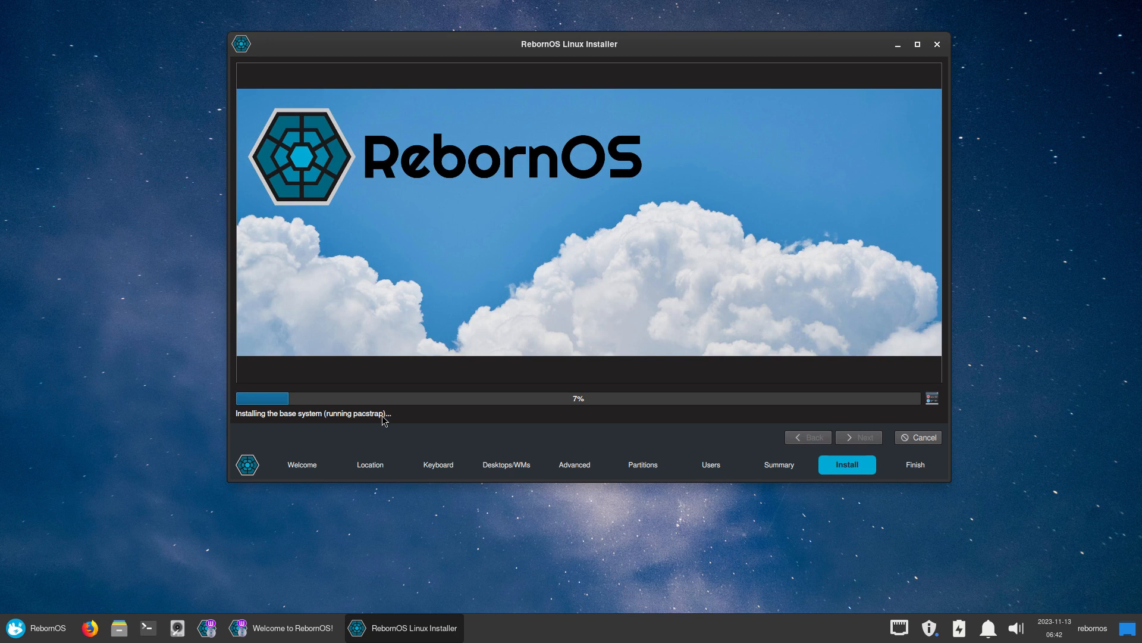
drag(595, 44, 749, 34)
Open Thunar and navigate from File System through etc into /etc/calamares
click(119, 628)
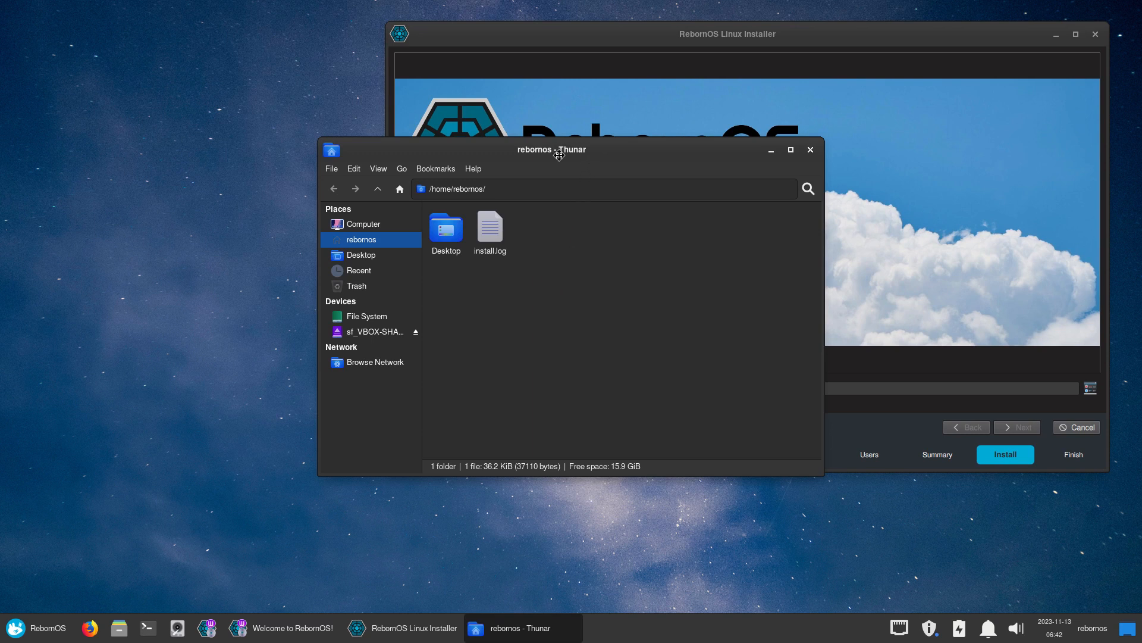
drag(579, 150, 262, 143)
click(49, 314)
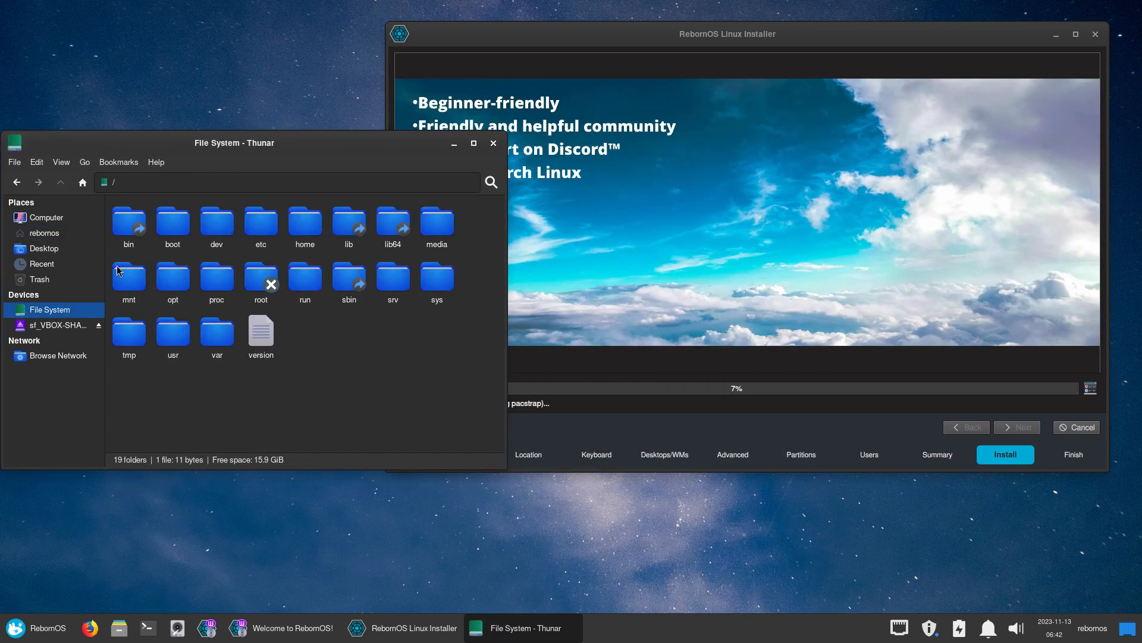
double_click(262, 225)
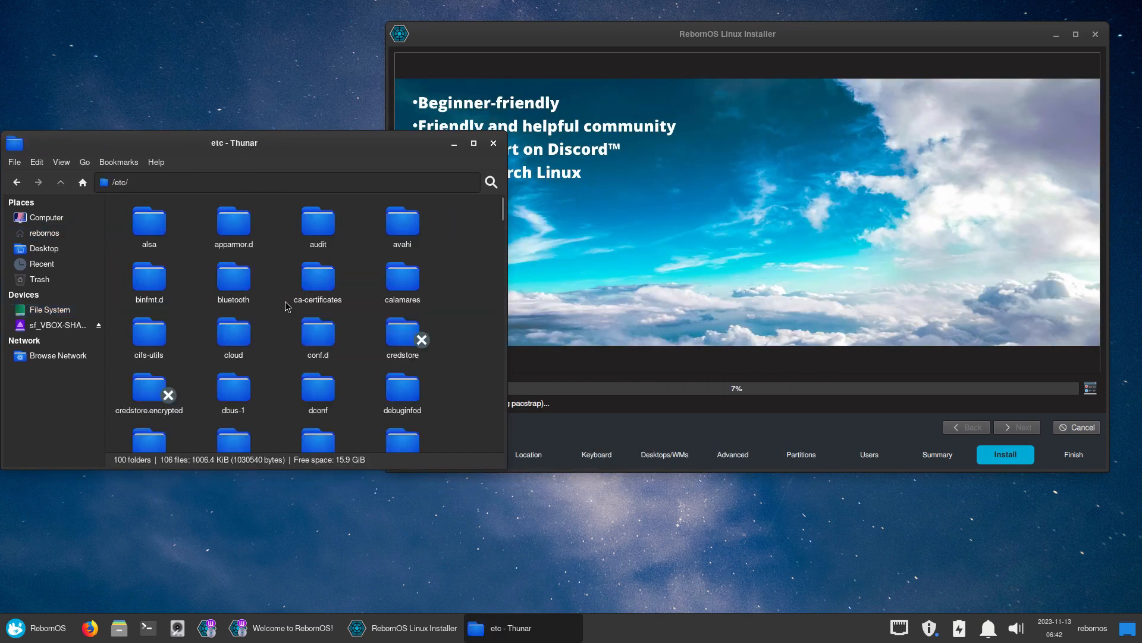
text(ca)
double_click(413, 274)
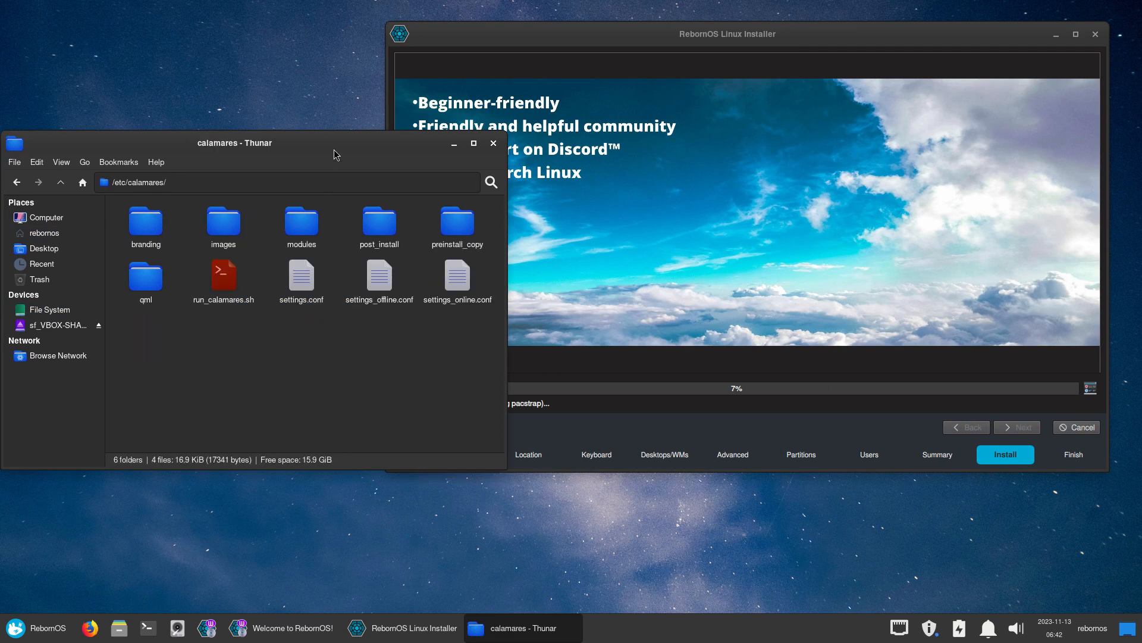
drag(336, 154, 621, 174)
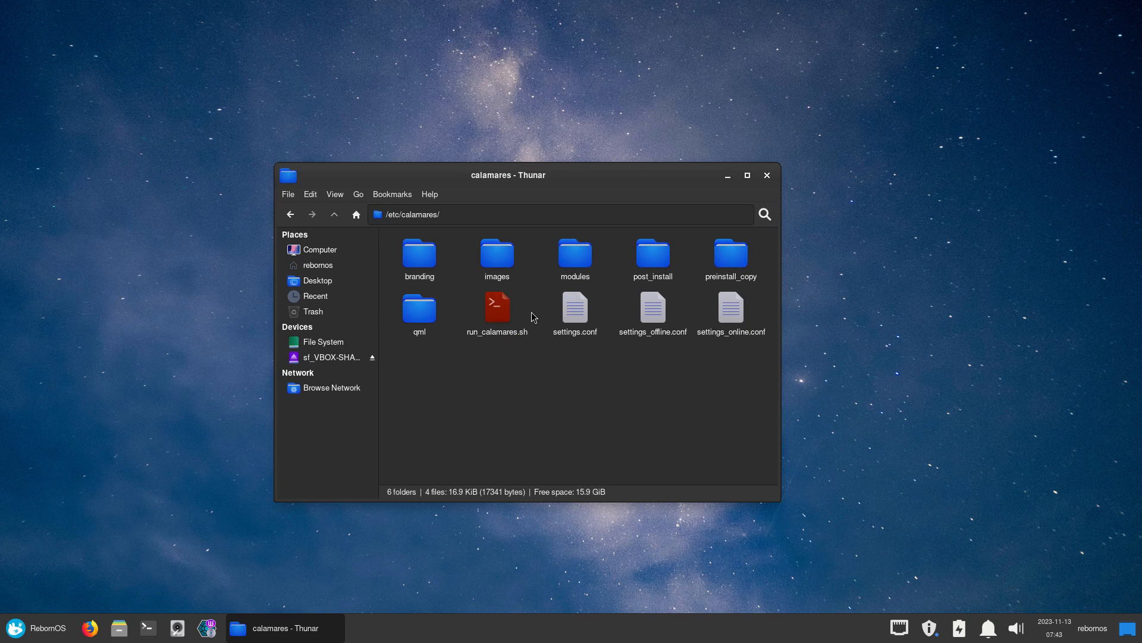
double_click(575, 314)
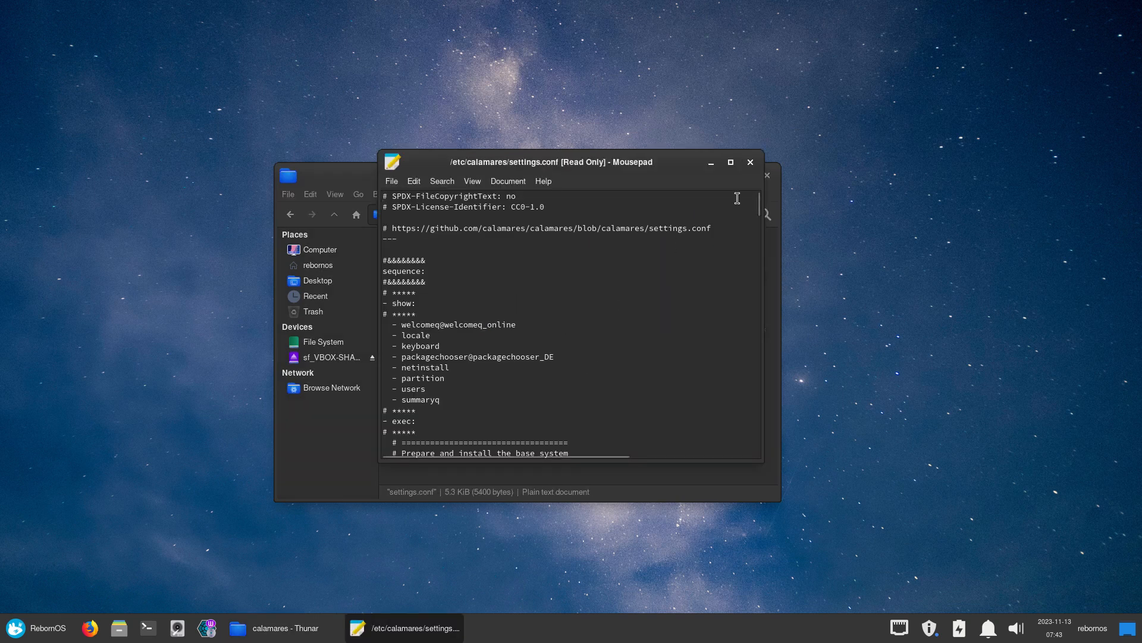
click(732, 162)
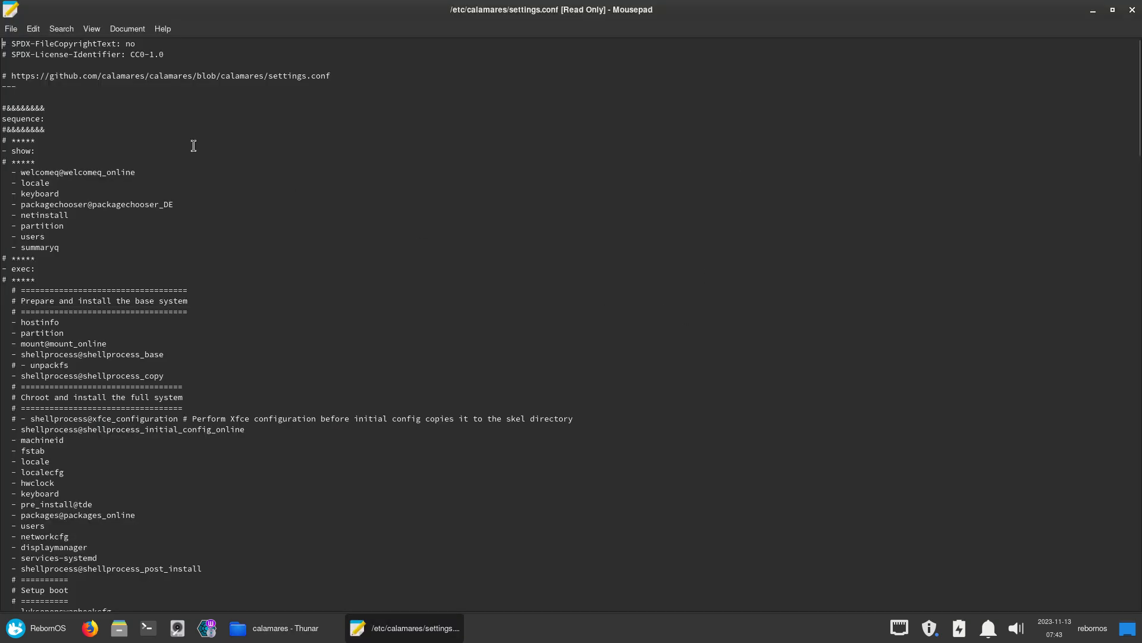
drag(40, 172, 135, 176)
click(97, 175)
drag(51, 173, 59, 173)
drag(173, 204, 5, 213)
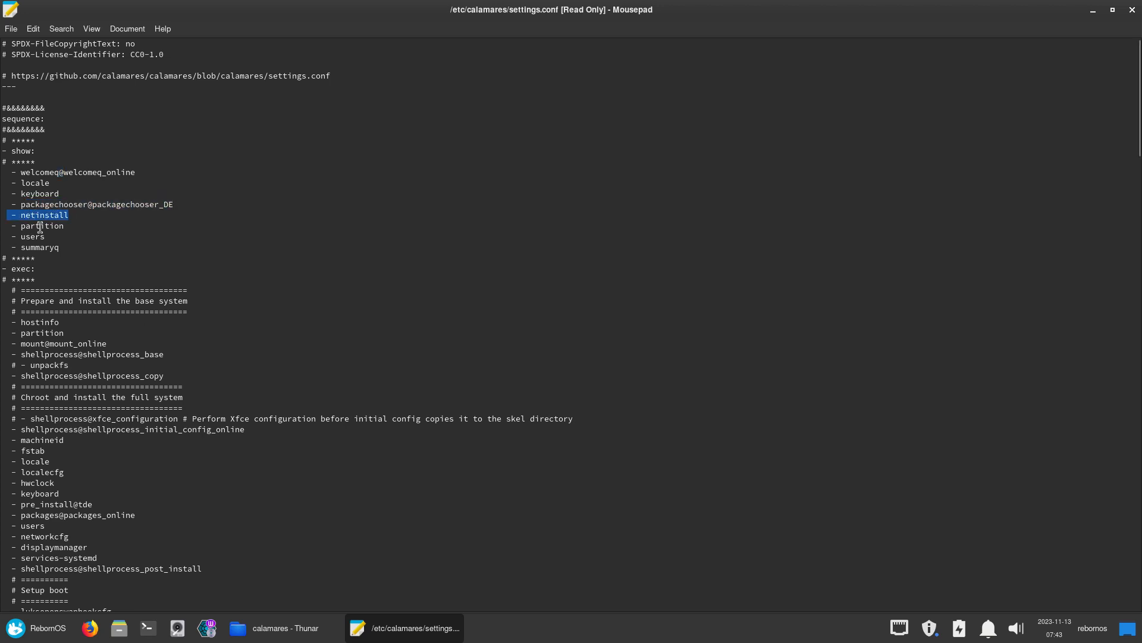
click(40, 228)
drag(43, 252, 87, 261)
click(91, 257)
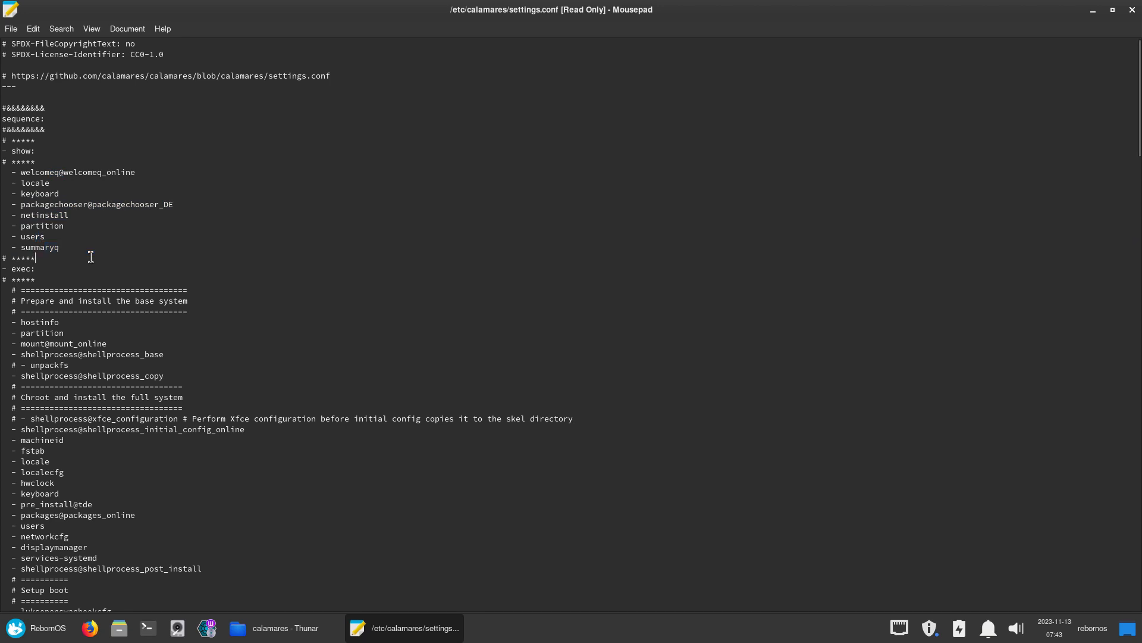
scroll(84, 260, down, 7)
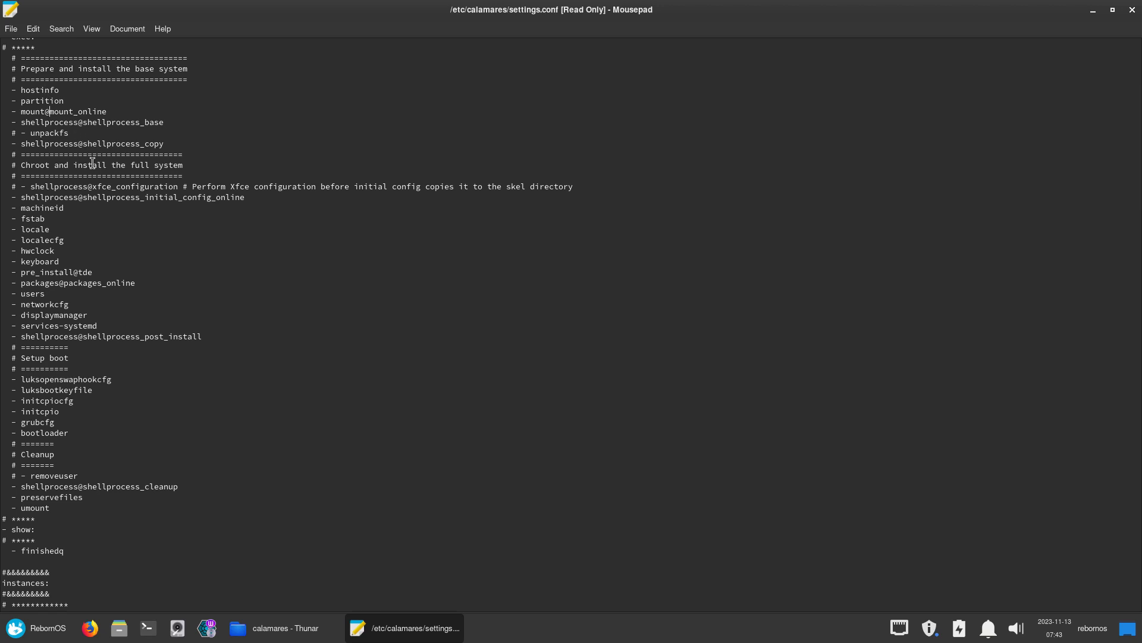
drag(70, 133, 143, 152)
click(166, 146)
drag(250, 198, 5, 196)
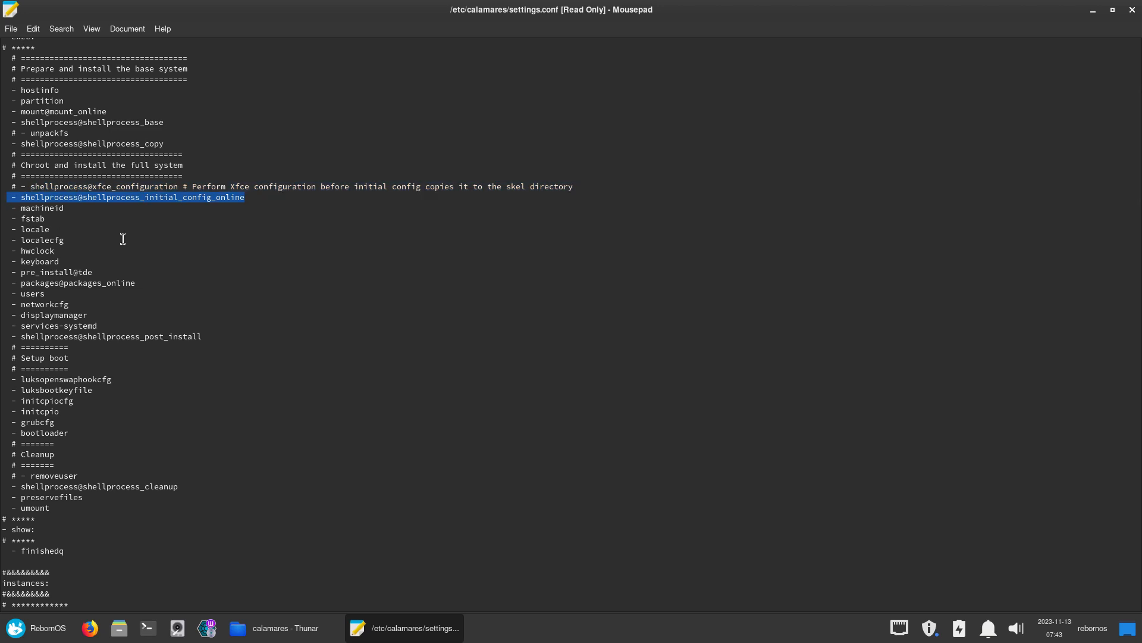
scroll(122, 239, down, 4)
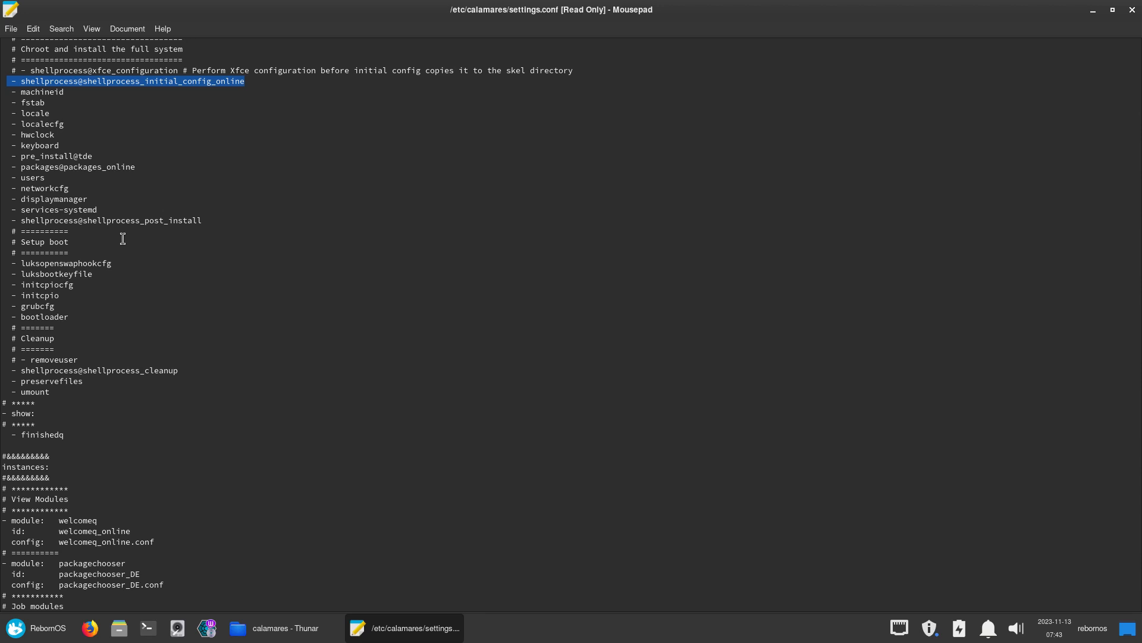
scroll(123, 239, down, 4)
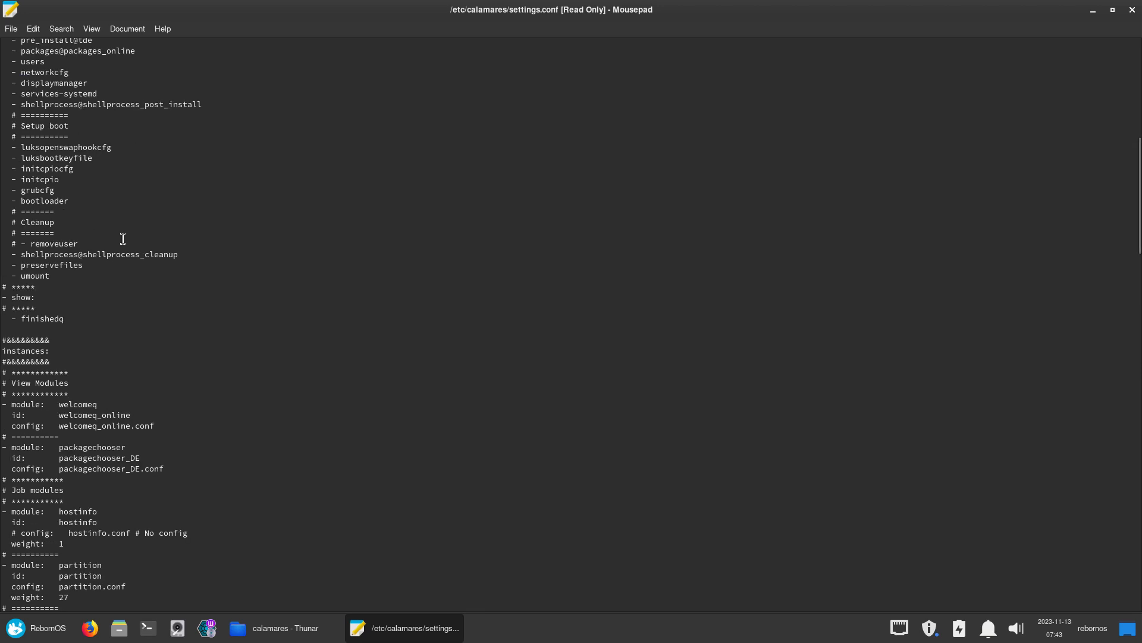
scroll(123, 238, down, 5)
scroll(123, 239, down, 4)
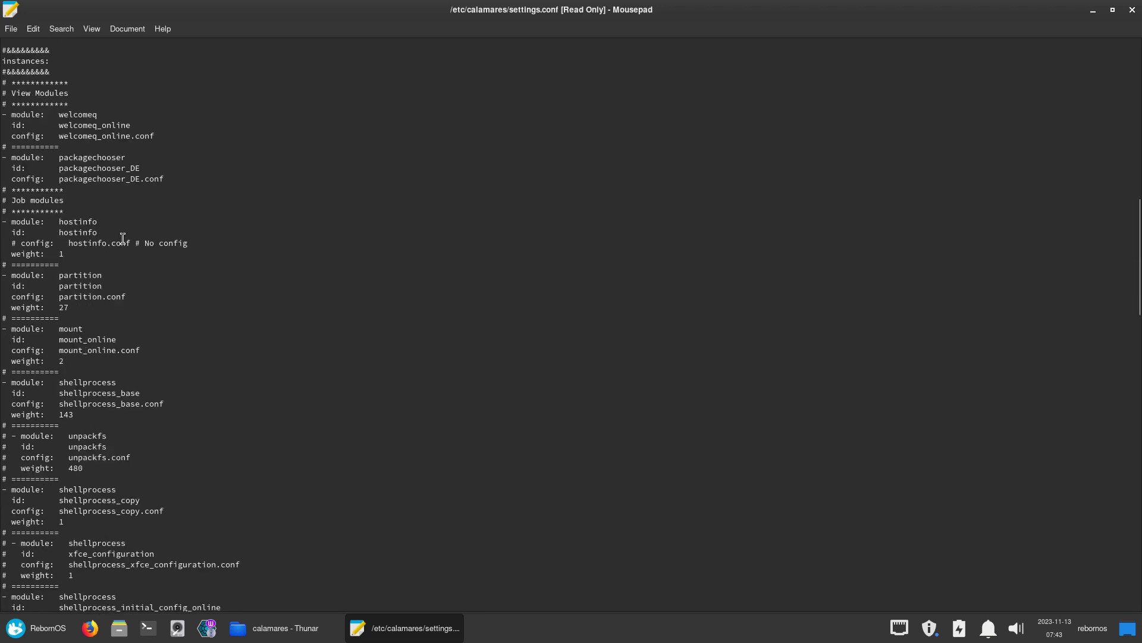
scroll(123, 238, down, 4)
scroll(123, 239, down, 20)
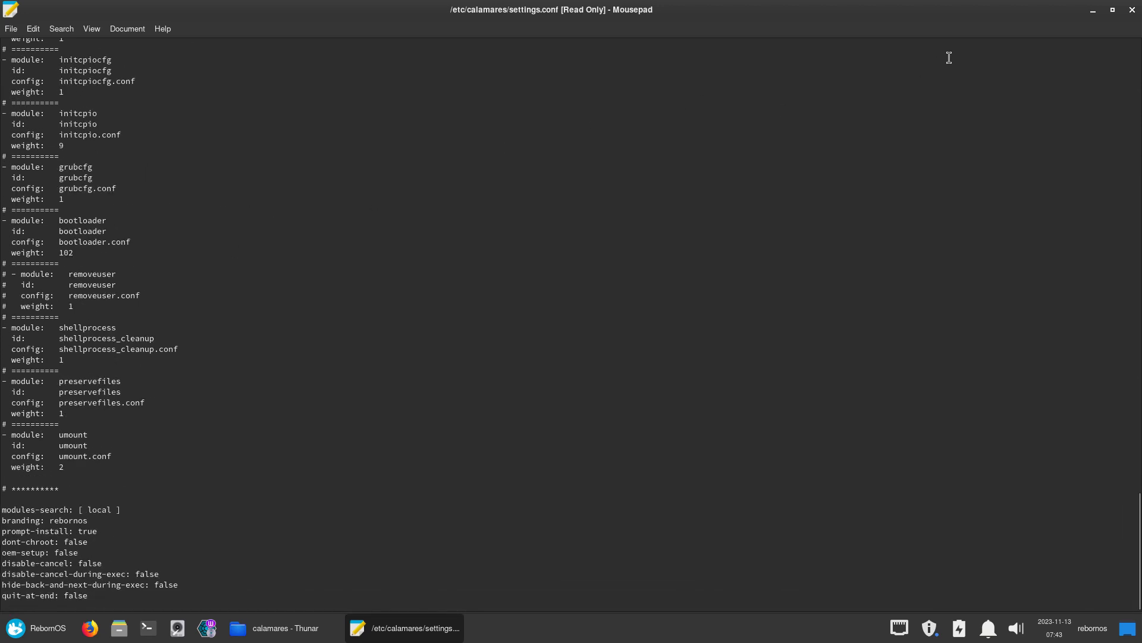
click(1133, 10)
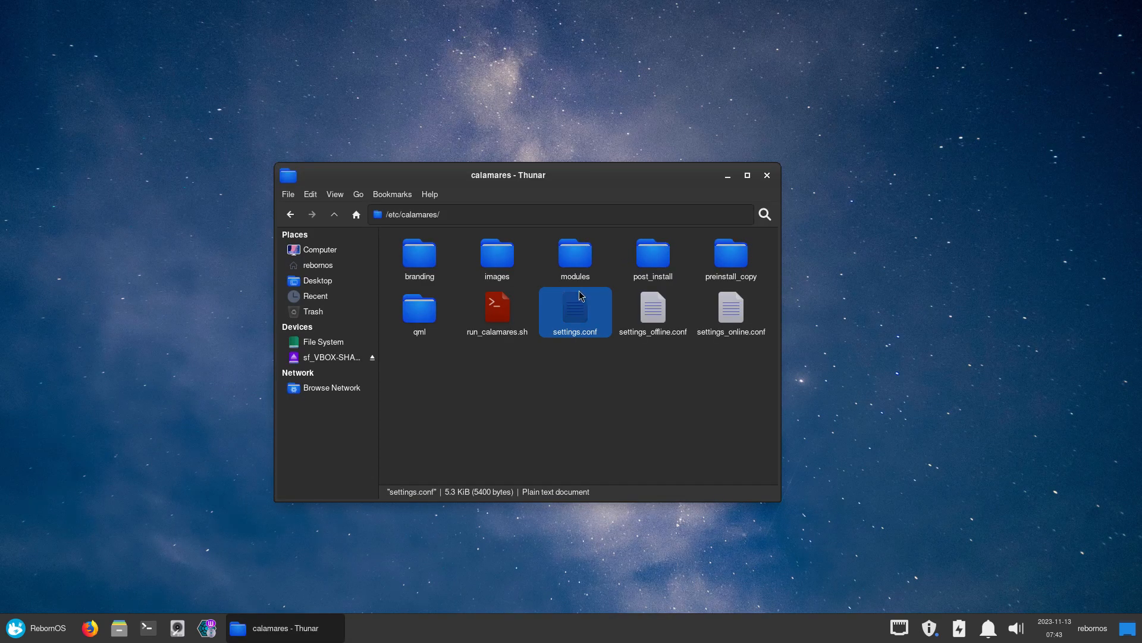
View settings_online.conf and settings_offline.conf in Mousepad, closing each window afterwards
click(654, 302)
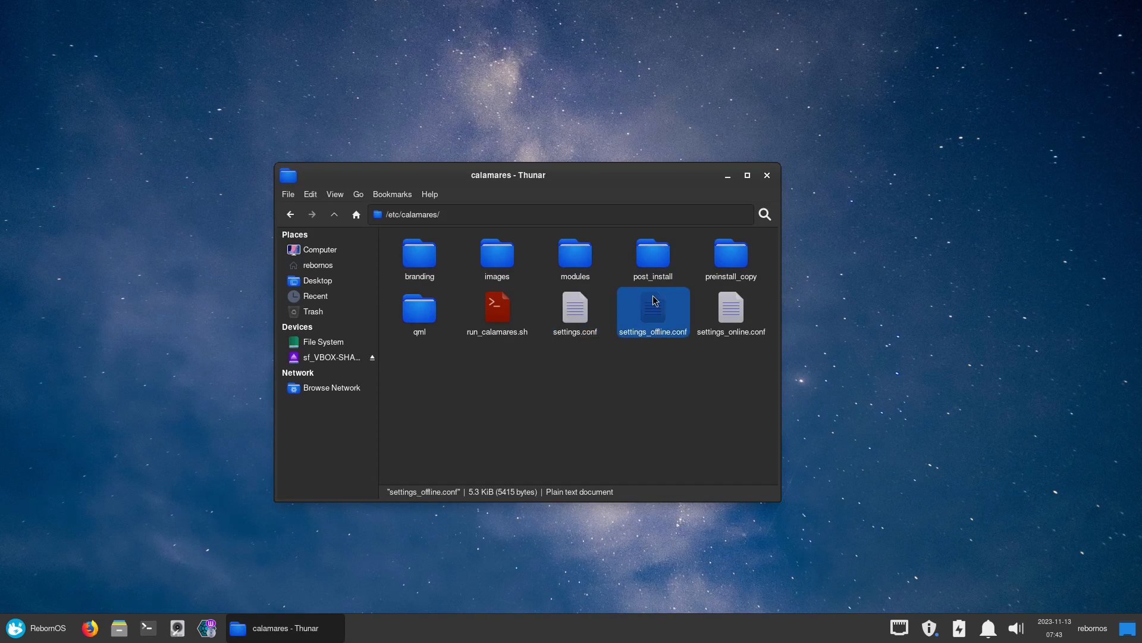
click(746, 310)
double_click(741, 306)
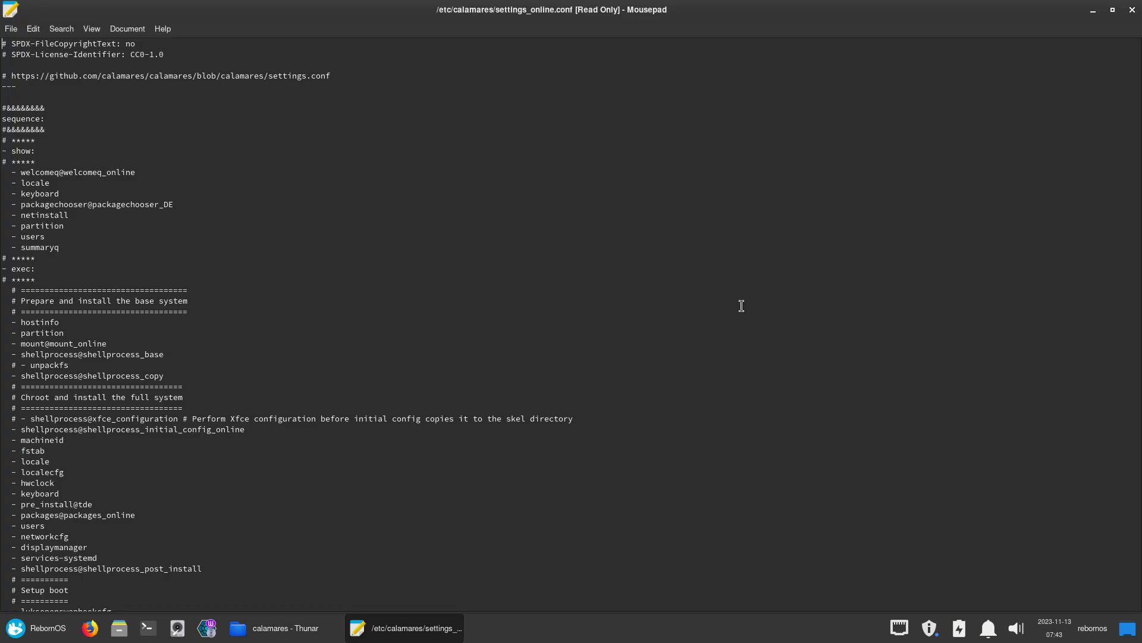
click(1132, 9)
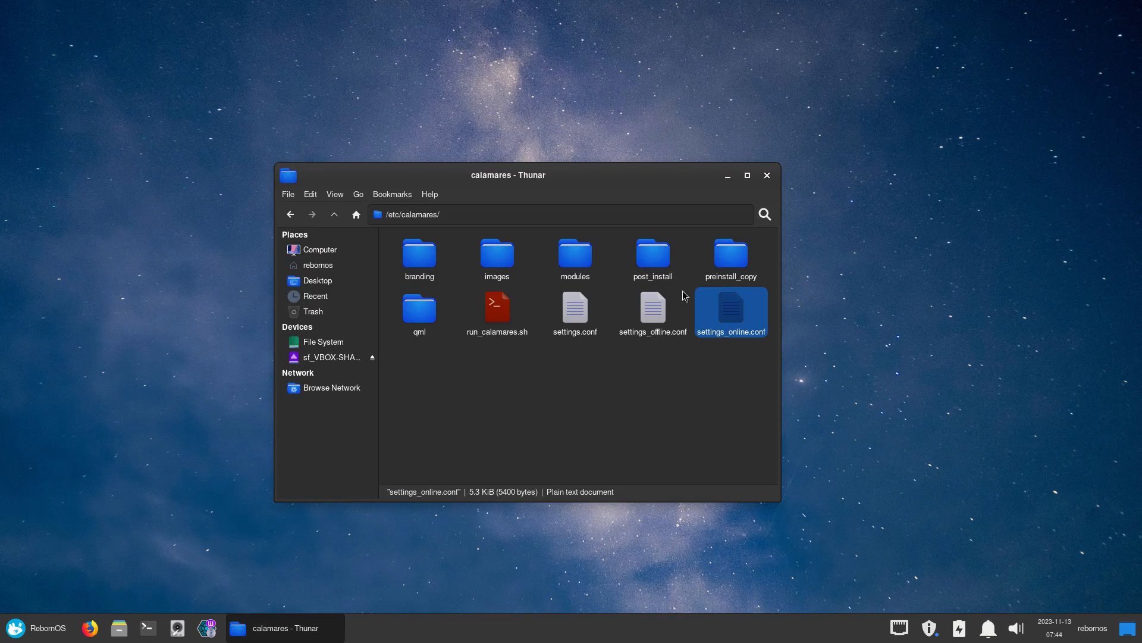
double_click(655, 303)
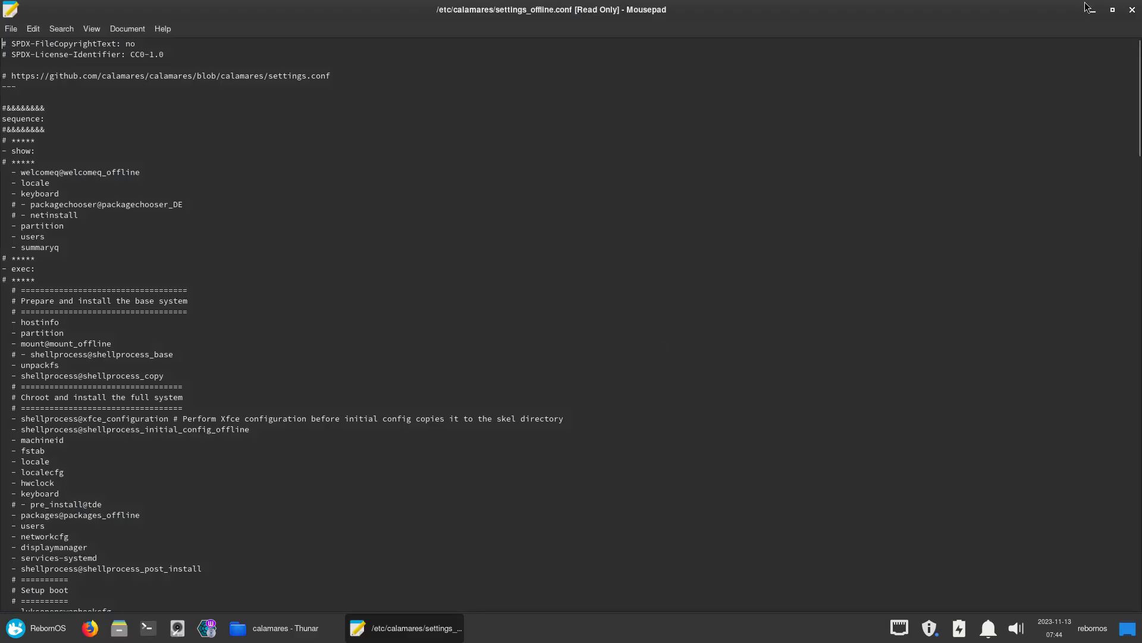
click(1132, 10)
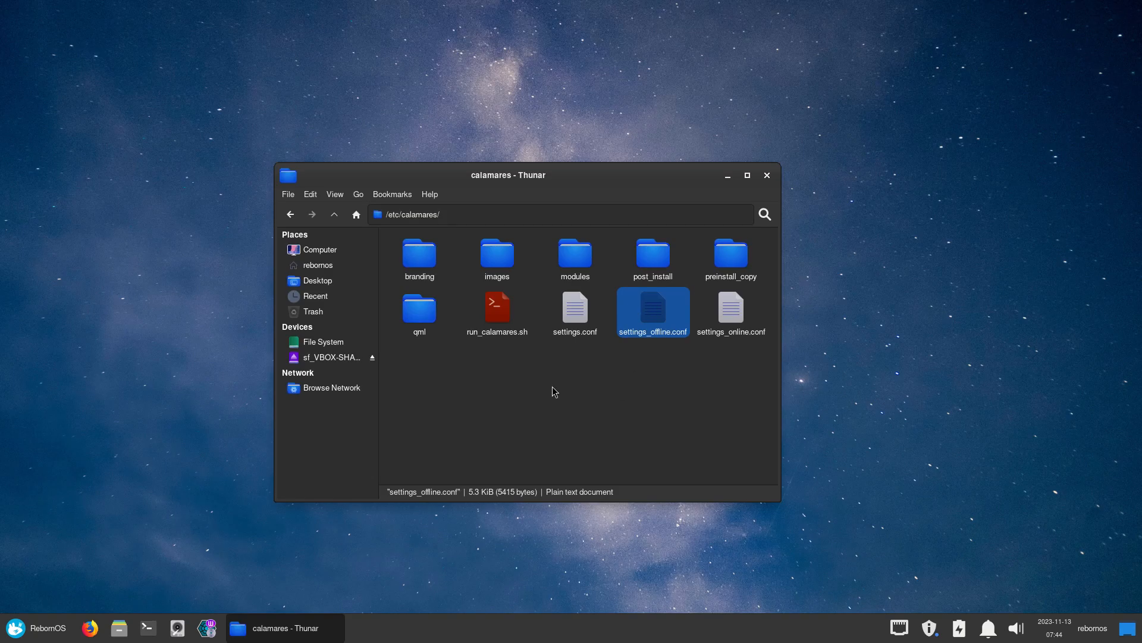
Open the run_calamares.sh script from /etc/calamares in the terminal editor
click(581, 326)
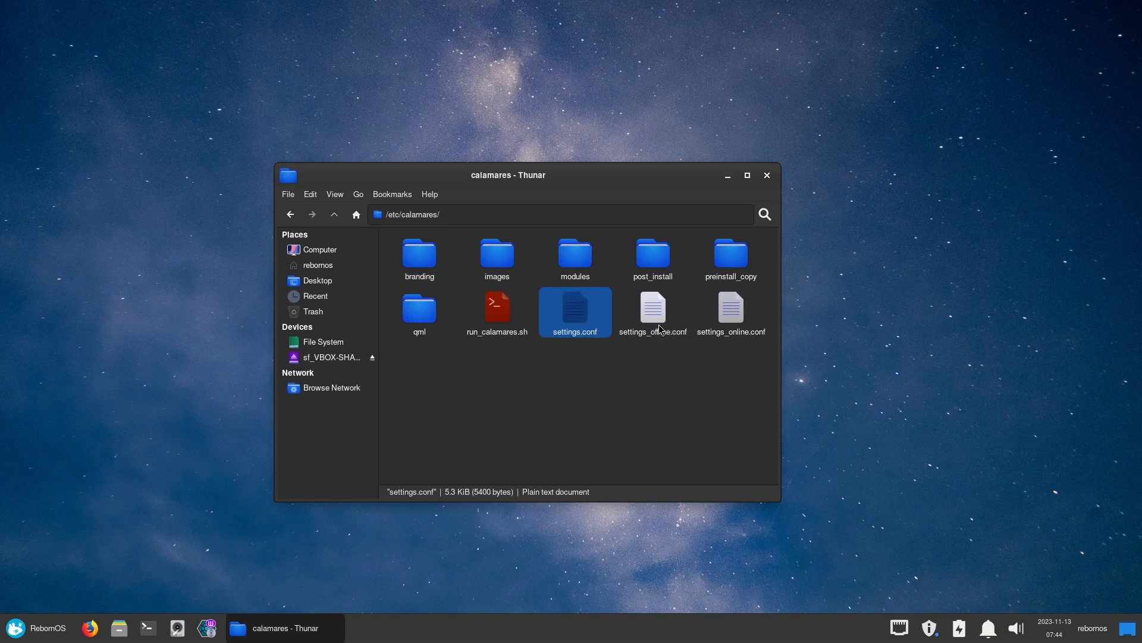
click(649, 315)
click(592, 315)
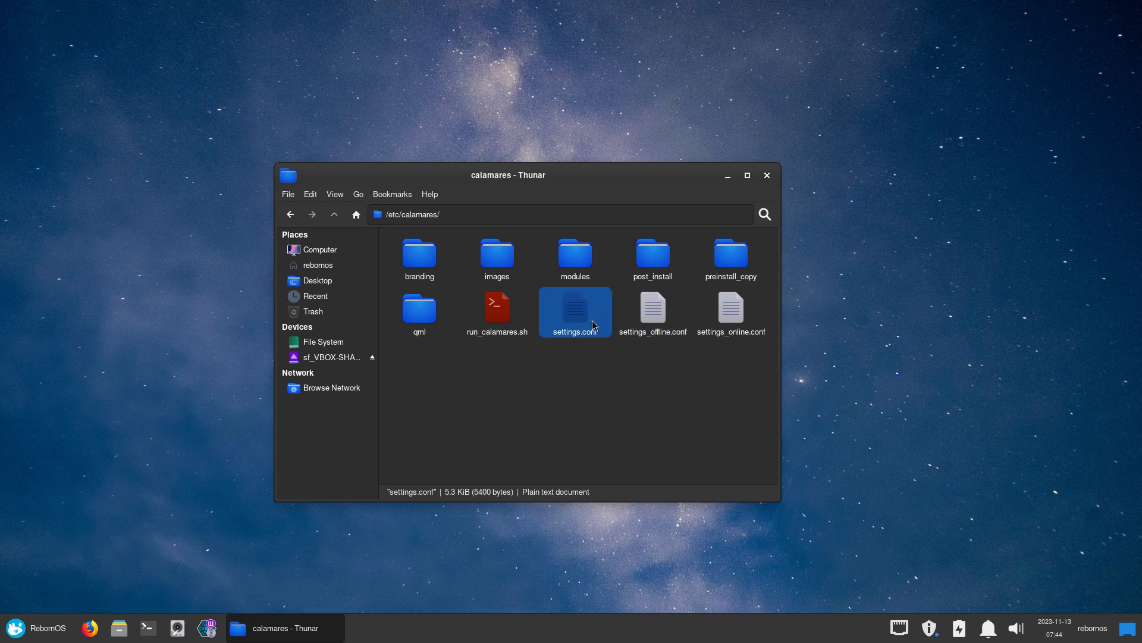
double_click(495, 311)
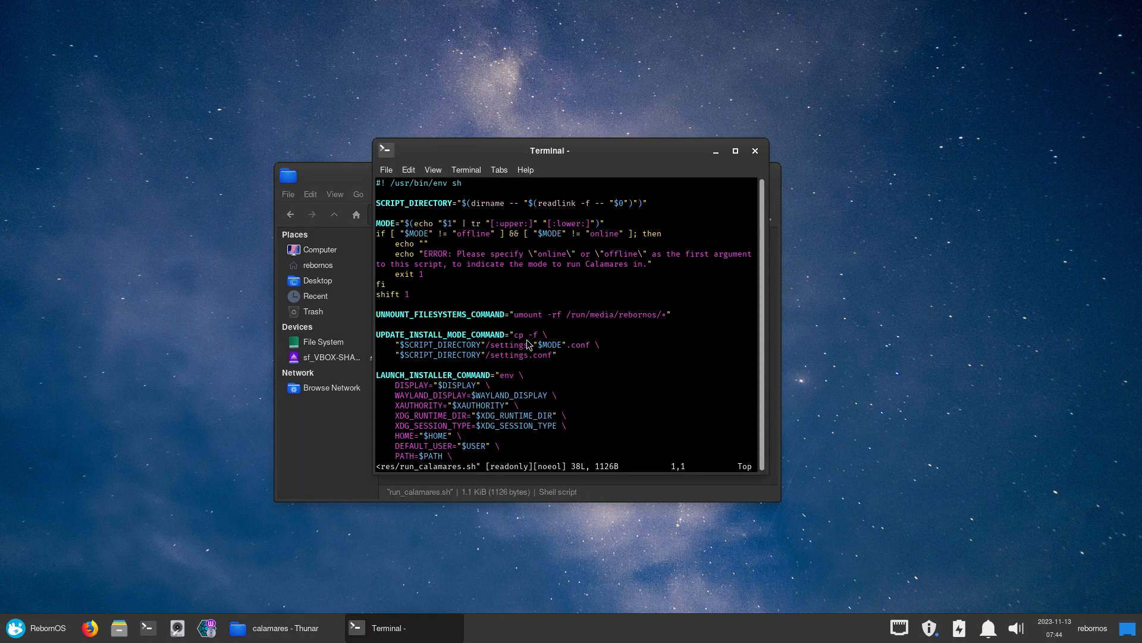
Read run_calamares.sh down to its pkexec line logging to ~/install.log, then minimize Thunar
scroll(529, 345, down, 12)
scroll(528, 345, up, 8)
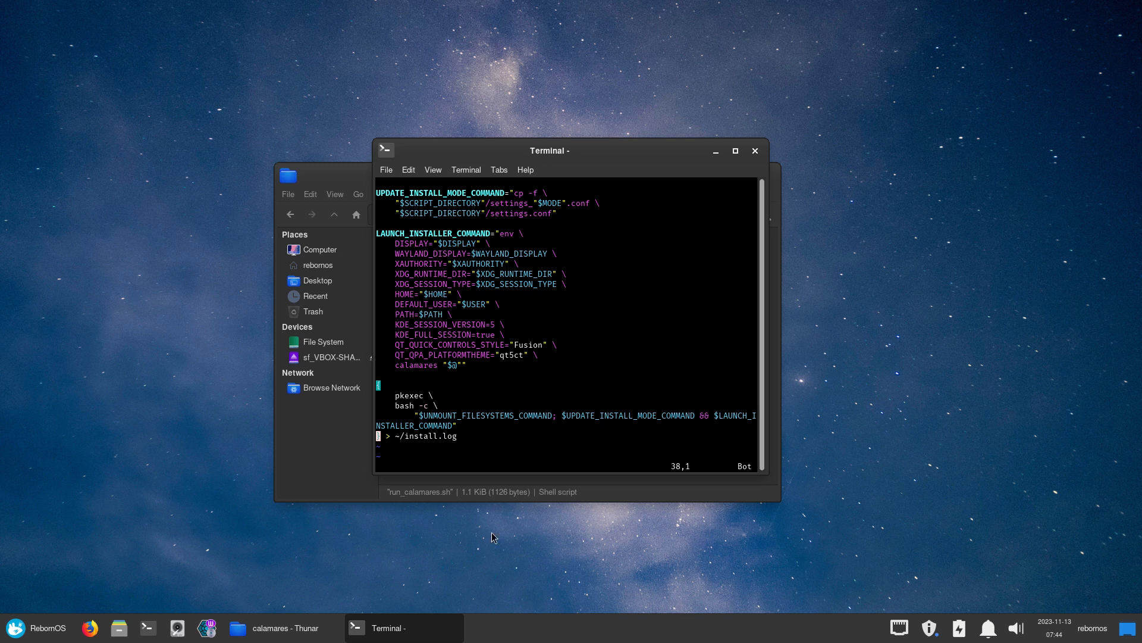
click(472, 552)
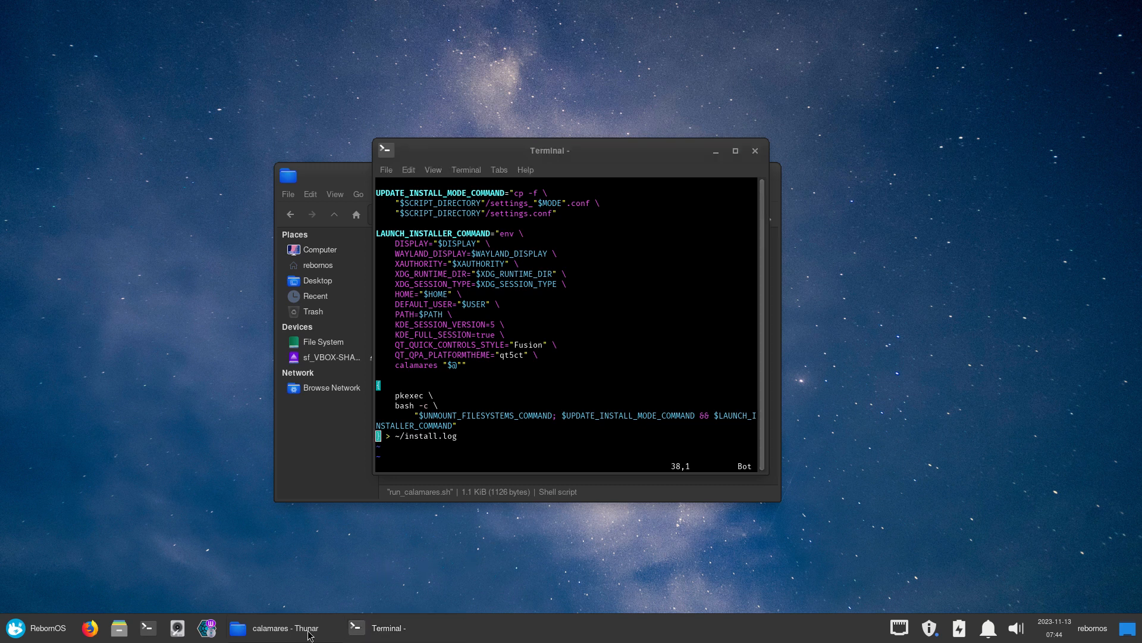
click(285, 632)
click(289, 634)
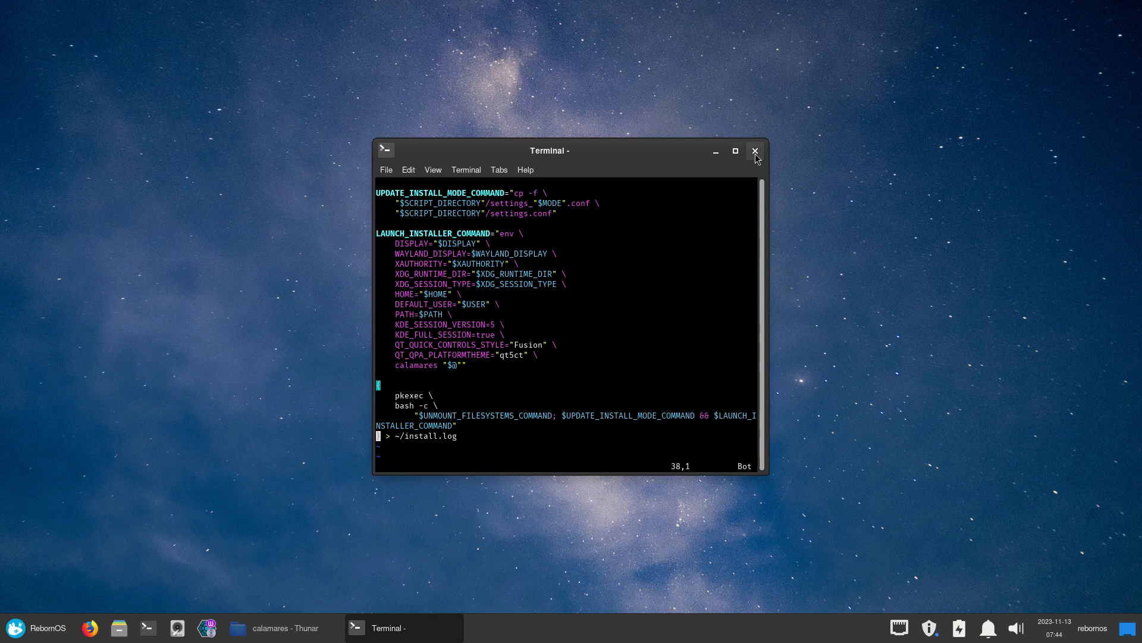
Close the terminal showing run_calamares.sh in vim
click(755, 151)
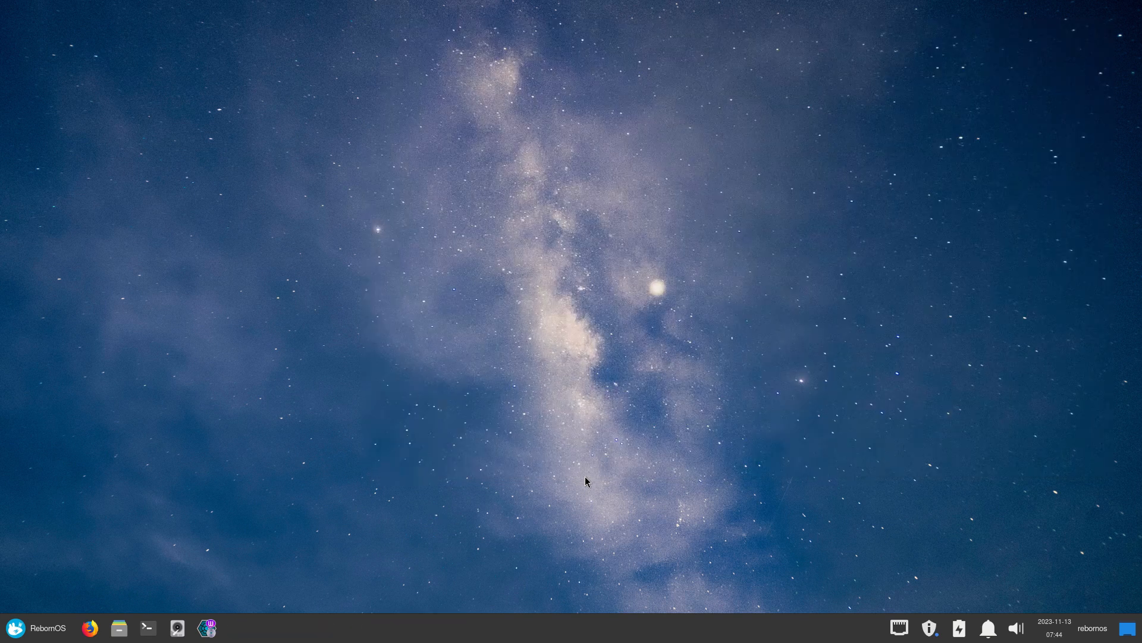
Restore Thunar and look inside the preinstall_copy and post_install folders
click(302, 626)
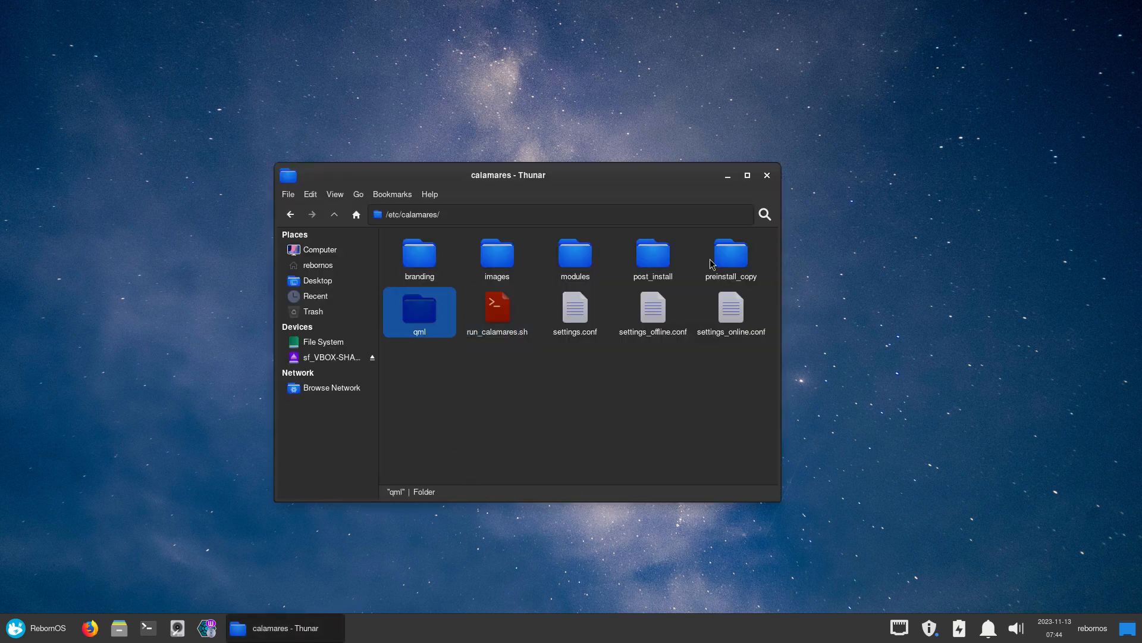
double_click(730, 256)
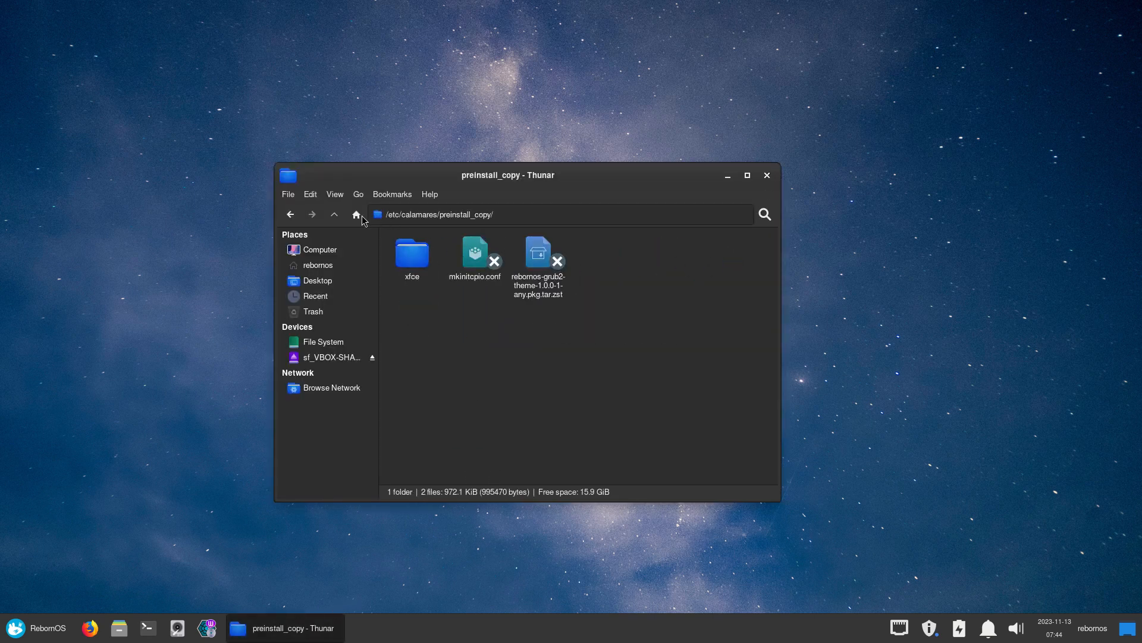
click(334, 214)
double_click(647, 262)
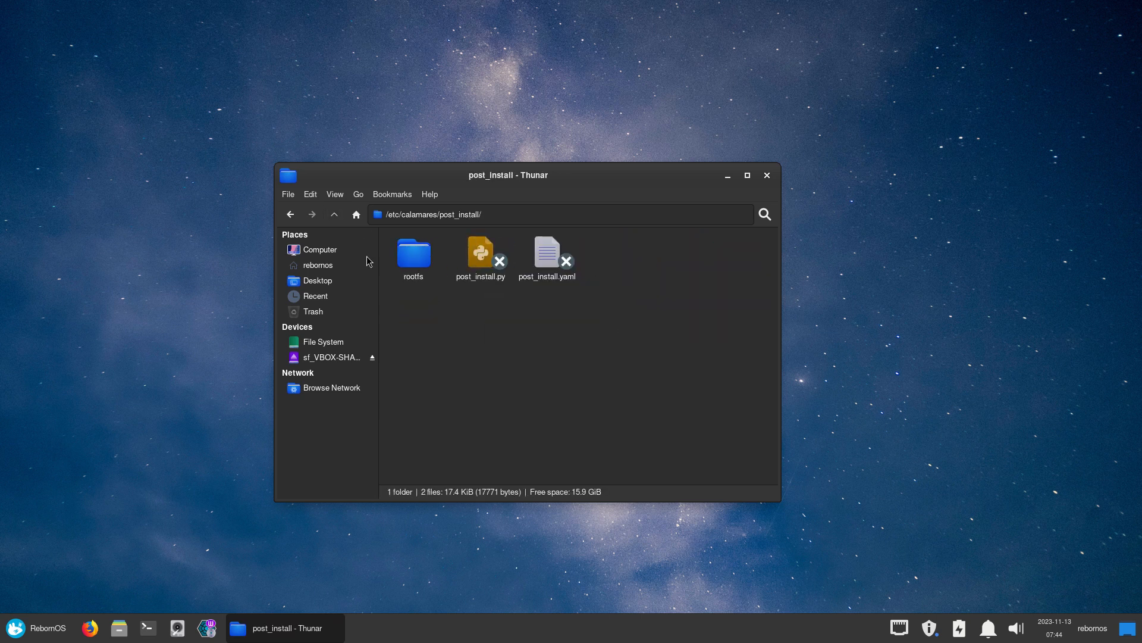
click(334, 214)
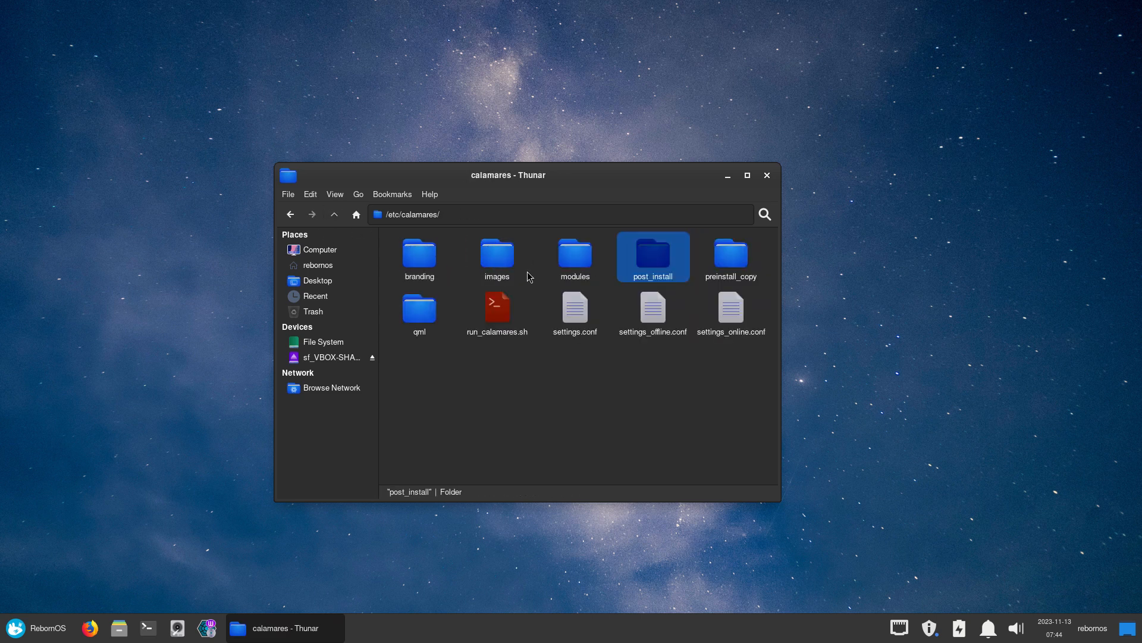
Open modules/netinstall.yaml from the modules folder in Mousepad
double_click(571, 262)
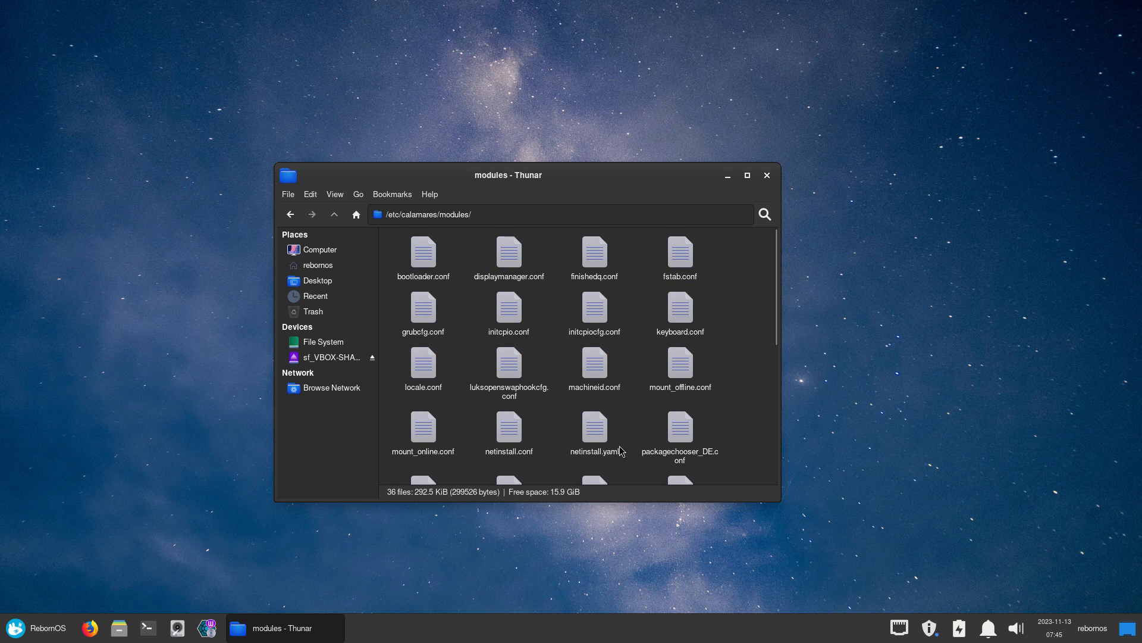
scroll(621, 451, down, 3)
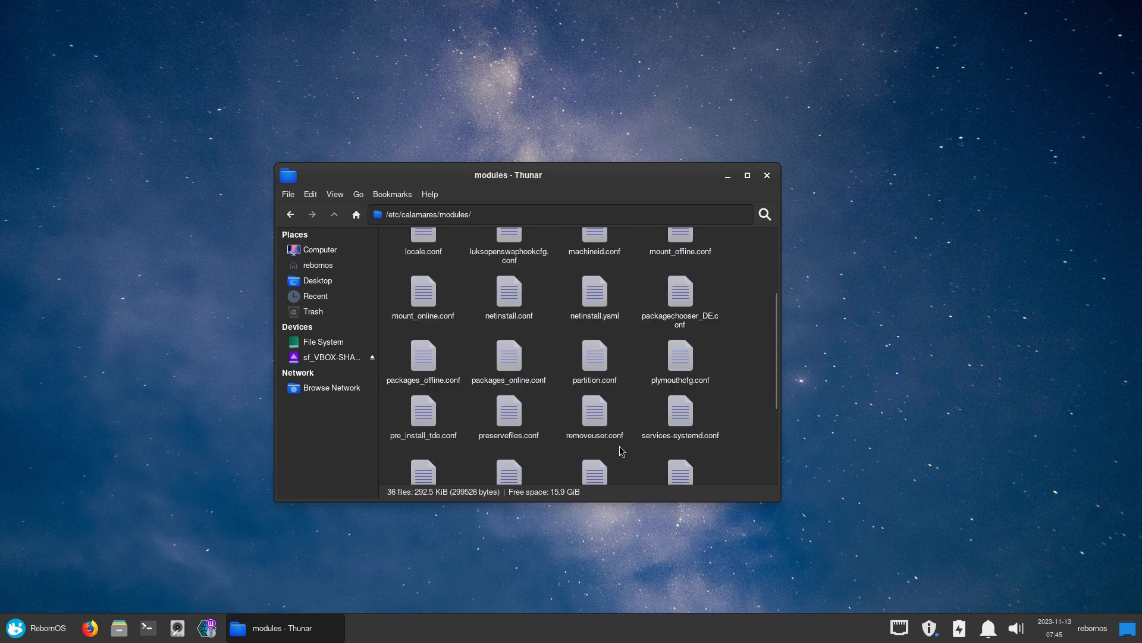
click(597, 298)
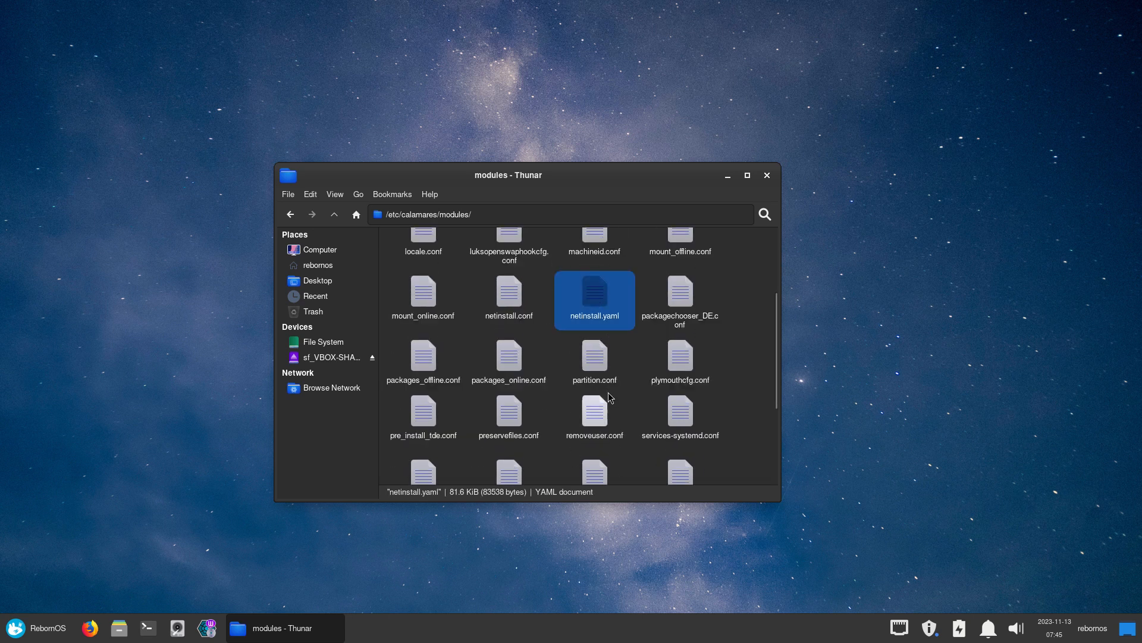
key(Return)
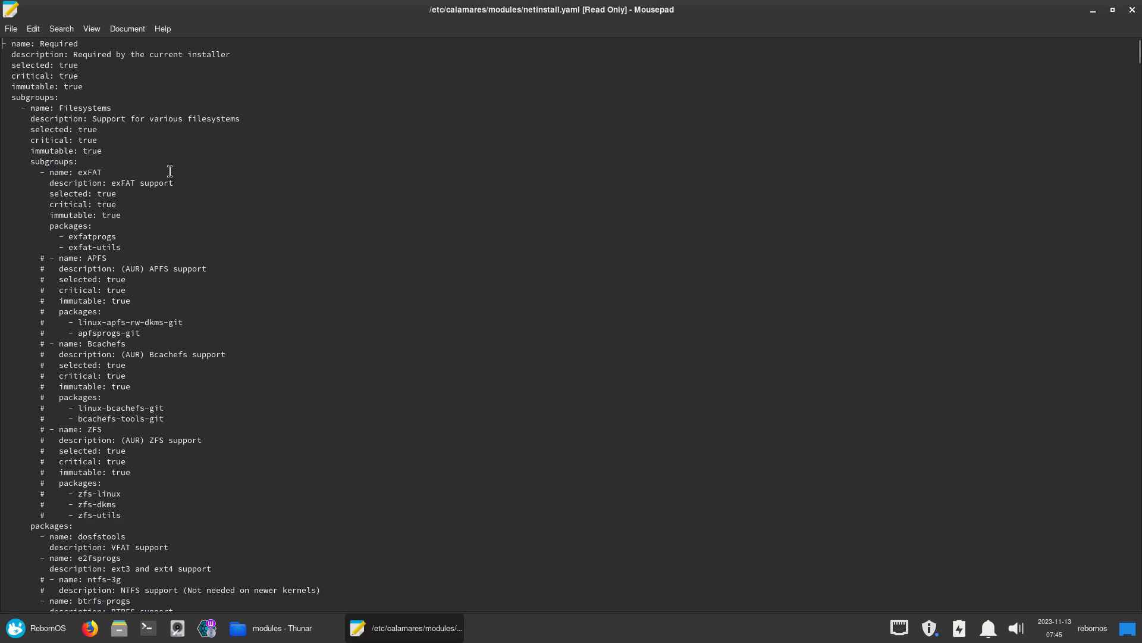
drag(38, 42, 89, 40)
scroll(36, 251, down, 2)
scroll(37, 250, down, 4)
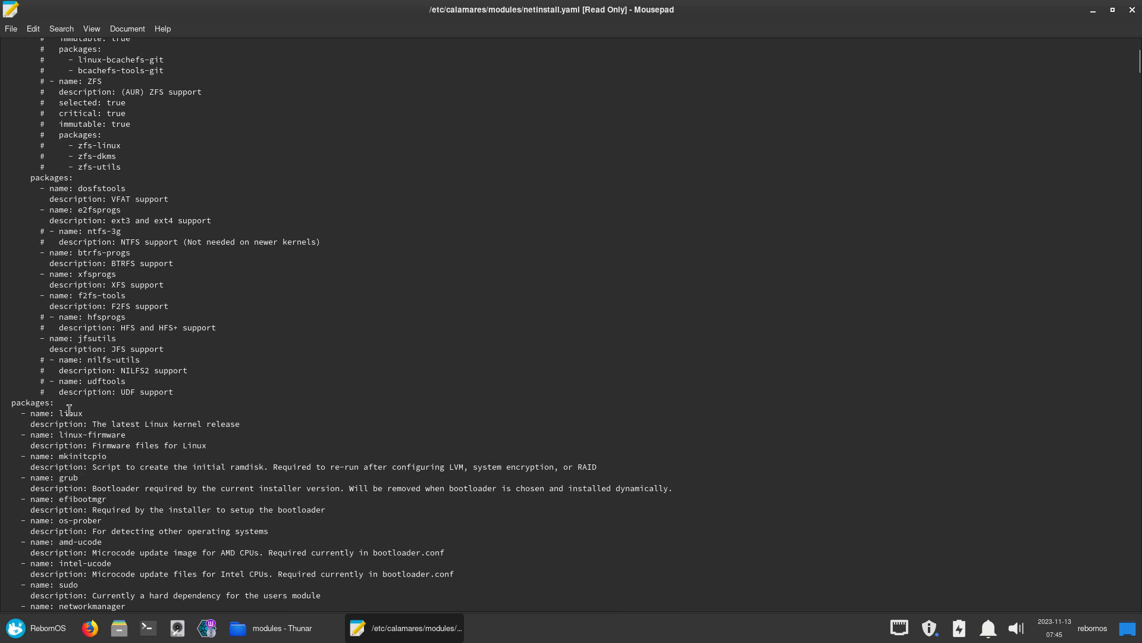
scroll(65, 411, down, 1)
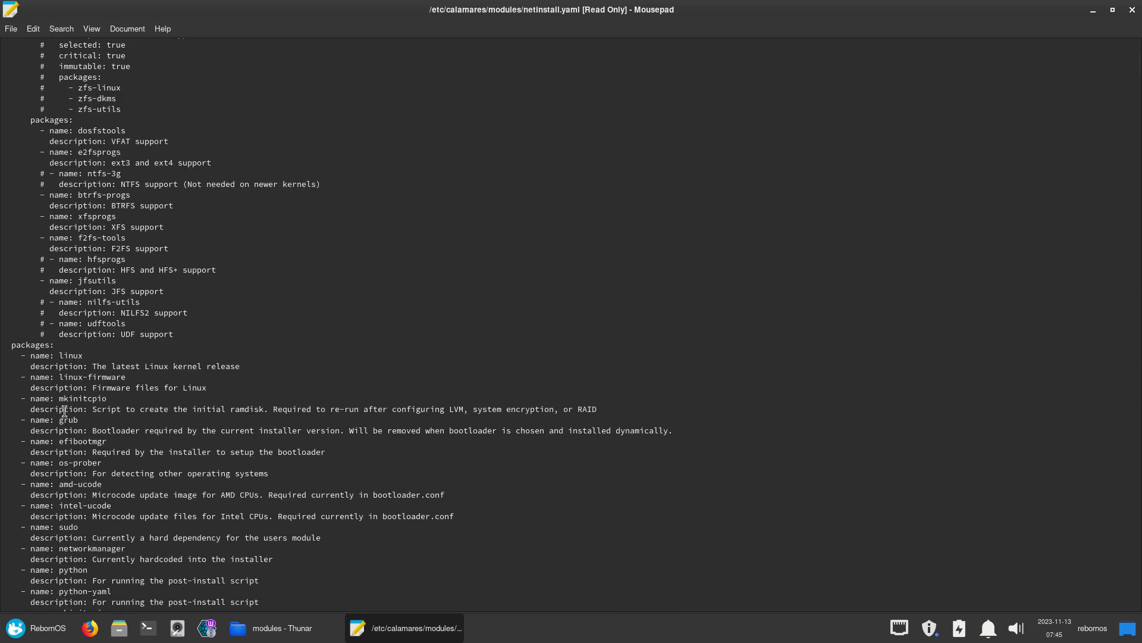
scroll(64, 411, up, 6)
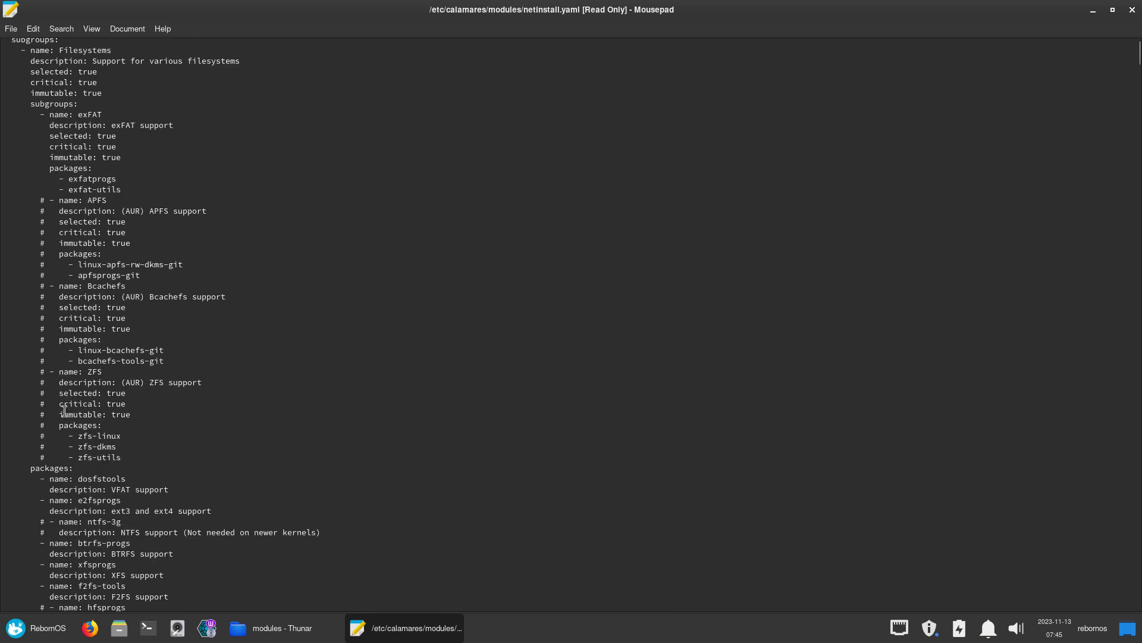
scroll(64, 411, up, 1)
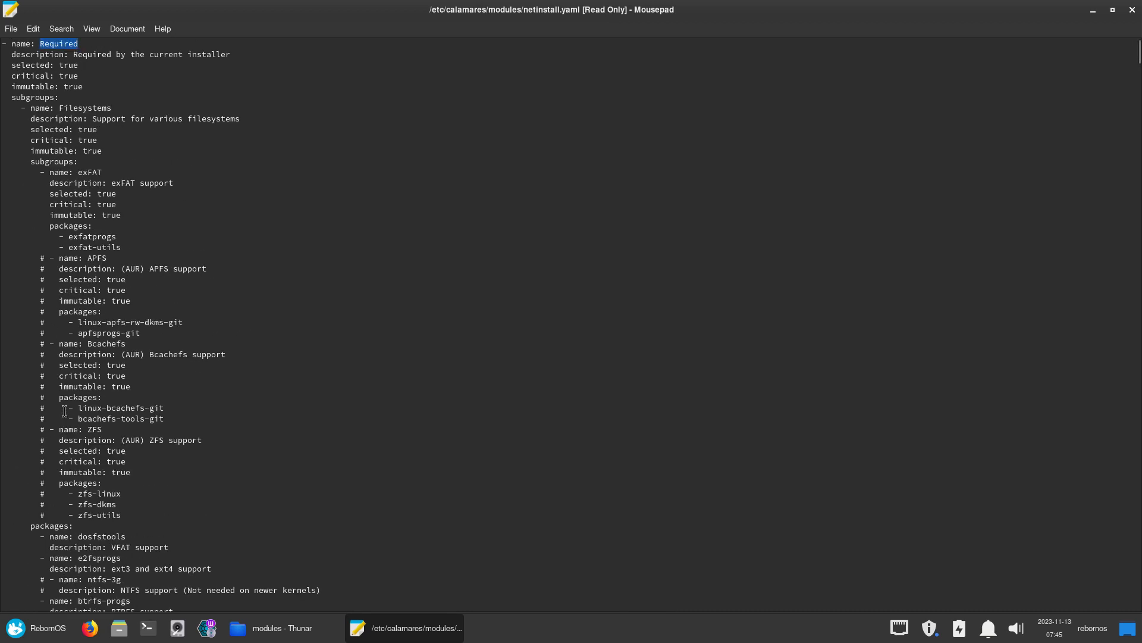
scroll(65, 411, down, 15)
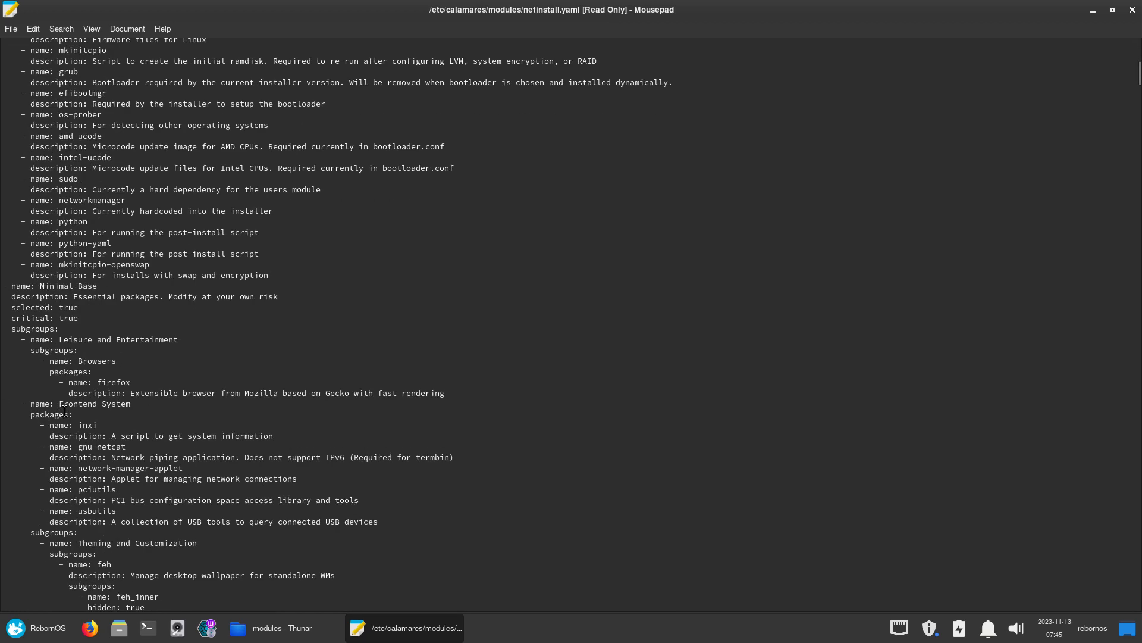
drag(43, 286, 97, 286)
double_click(72, 317)
double_click(66, 307)
scroll(94, 362, down, 5)
scroll(94, 362, down, 20)
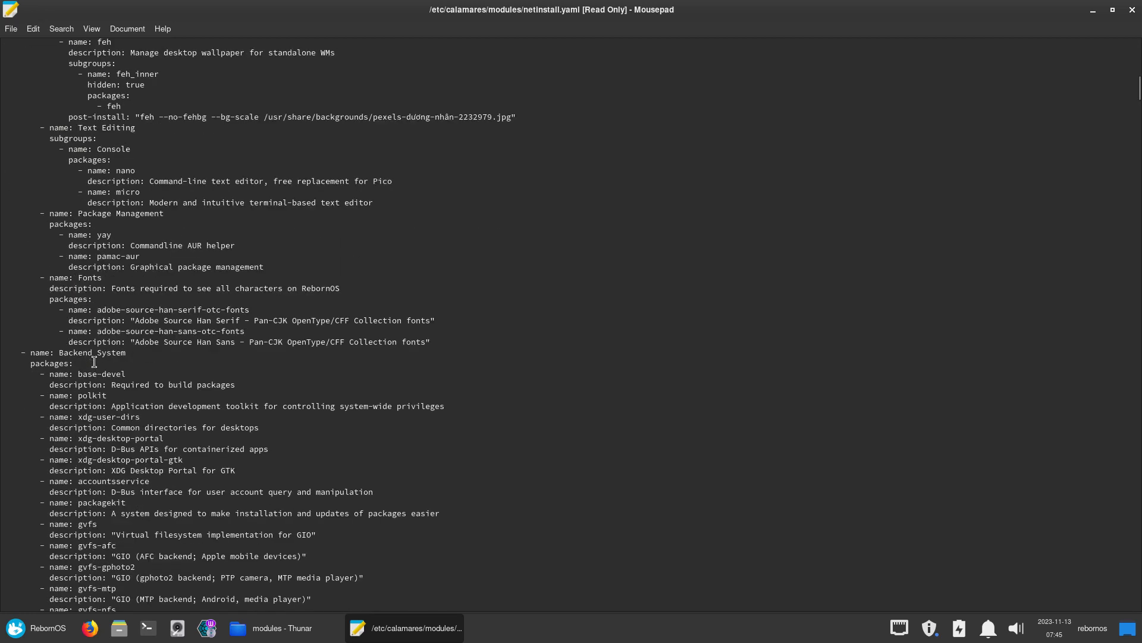
scroll(94, 362, down, 20)
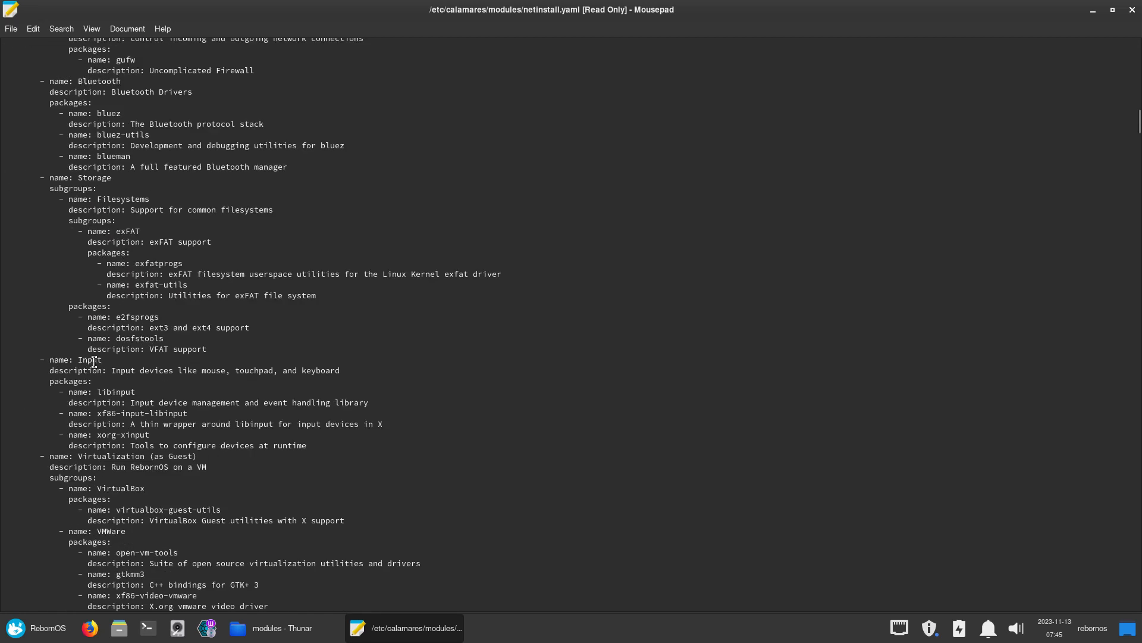
scroll(94, 362, up, 2)
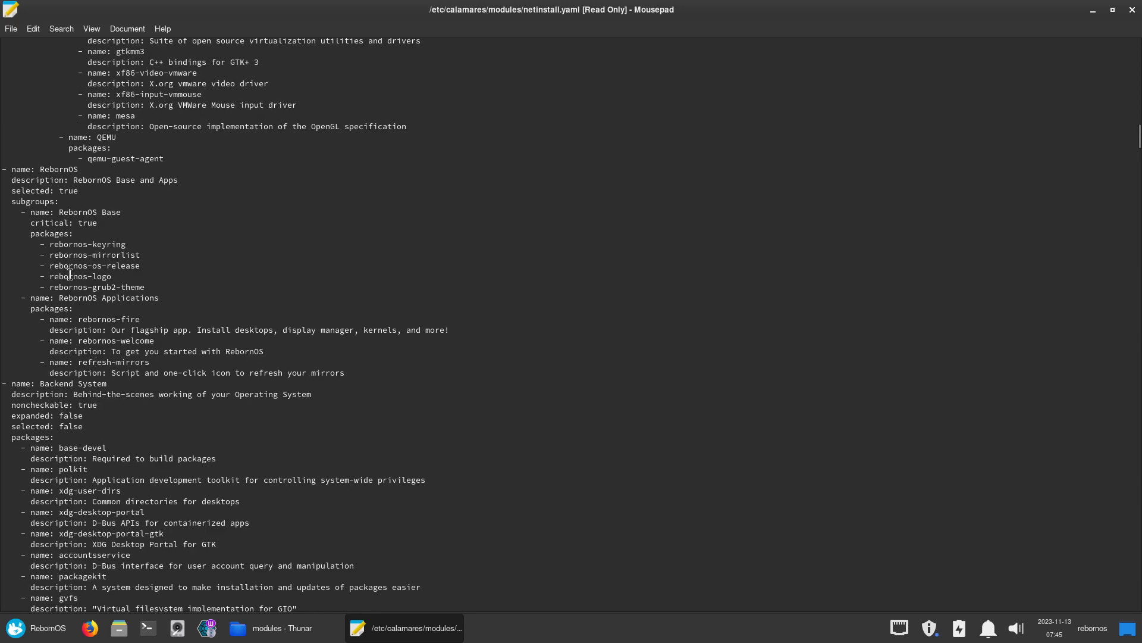
Highlight the RebornOS group's selected value true and its base package lines
double_click(68, 190)
drag(145, 286, 11, 246)
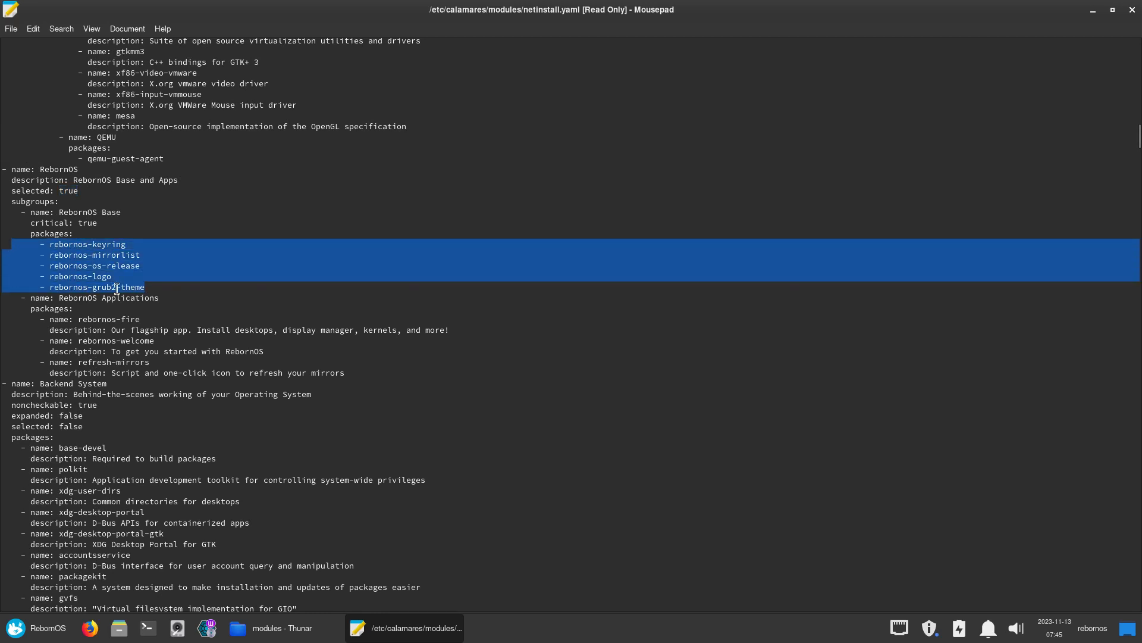
scroll(116, 289, down, 2)
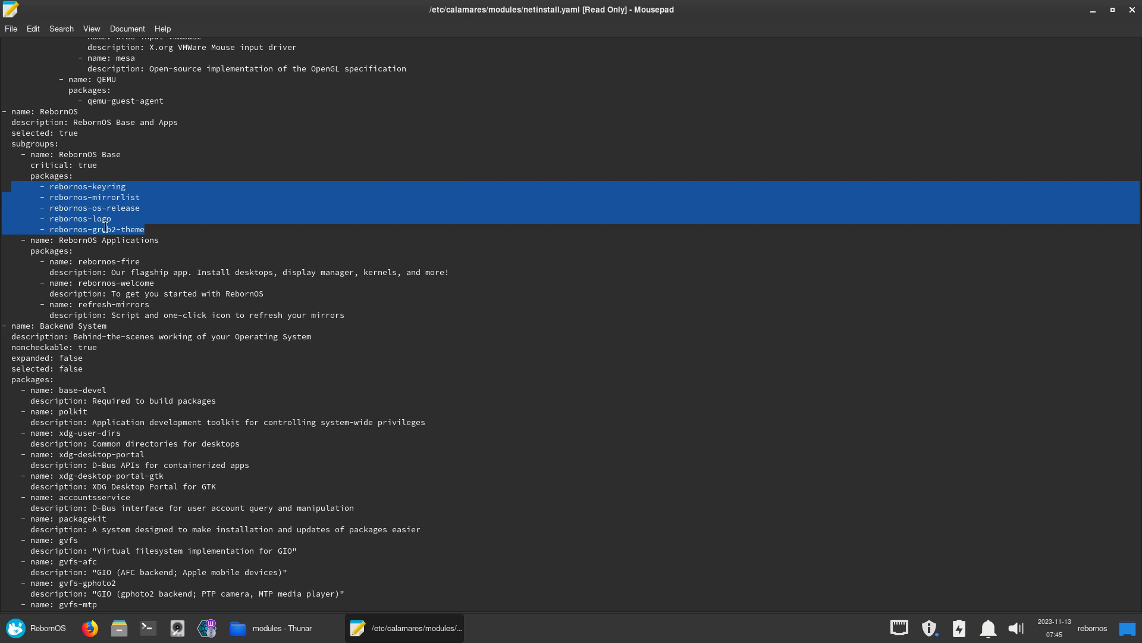
scroll(110, 269, down, 2)
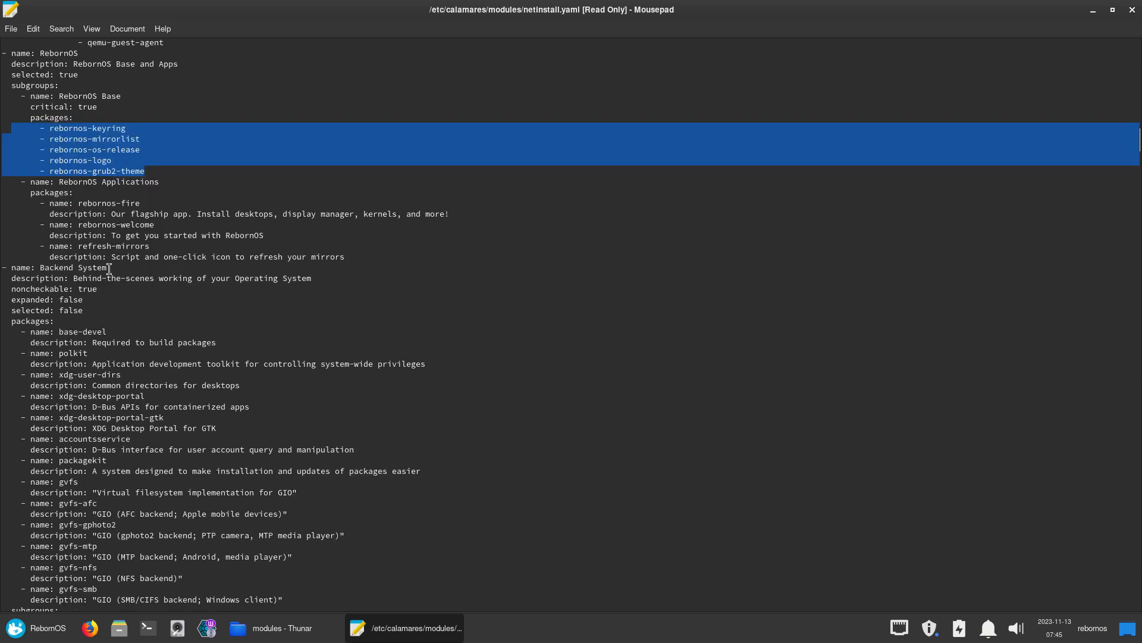
scroll(109, 269, down, 4)
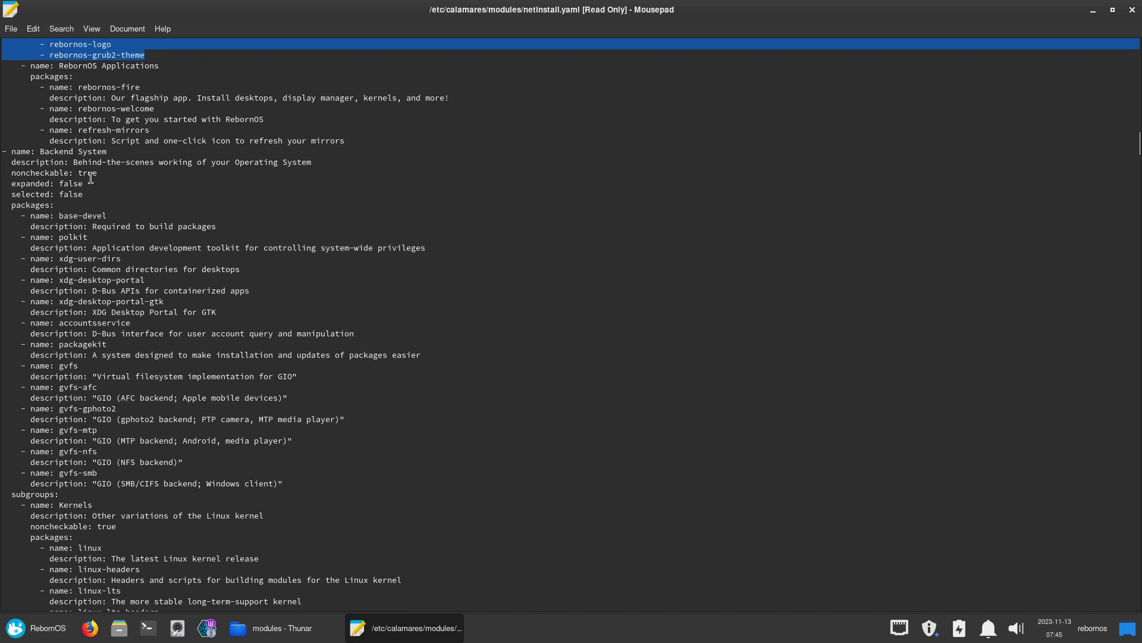
Highlight the Backend System group's name, its false expanded/selected values and noncheckable true
click(72, 183)
double_click(72, 183)
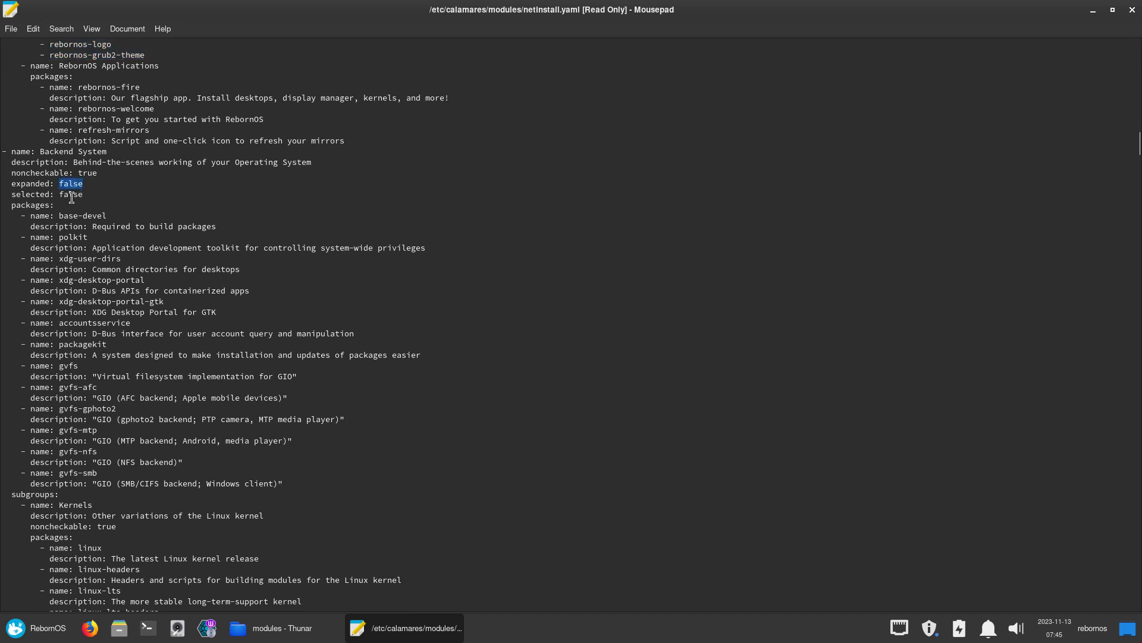
double_click(73, 194)
drag(54, 151, 125, 152)
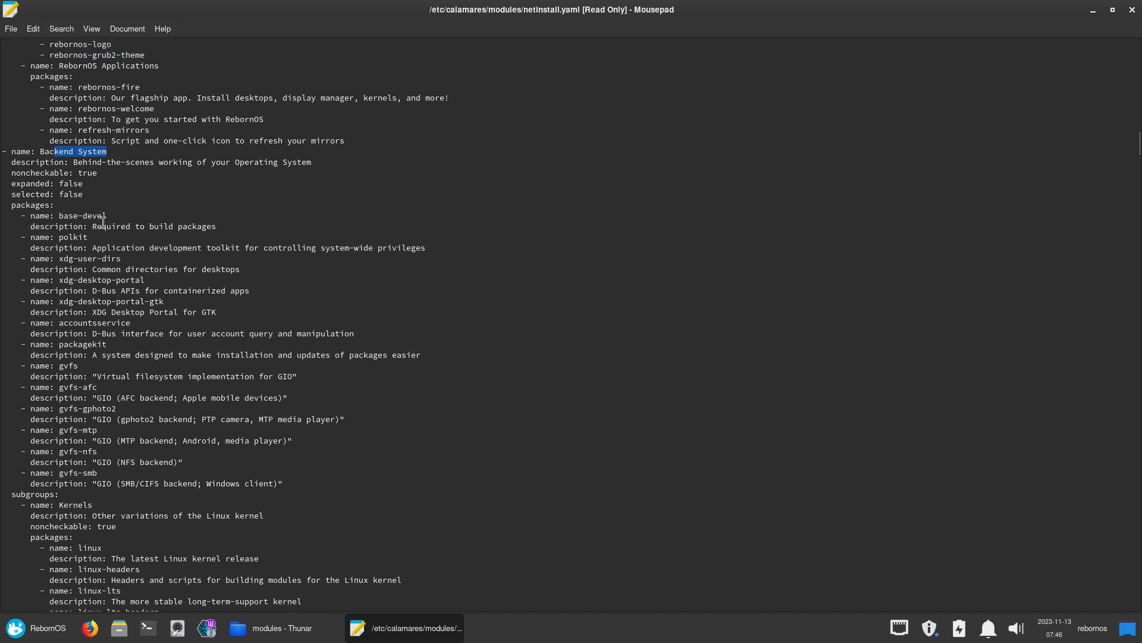
double_click(88, 173)
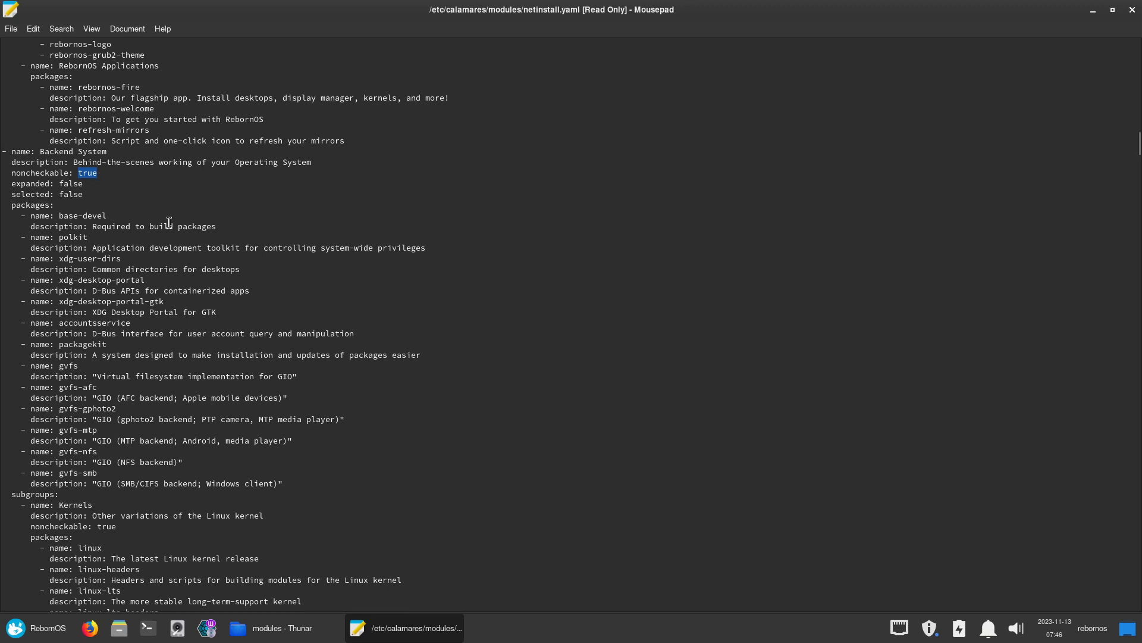
Highlight the Kernels group's noncheckable true and linux-zen-headers, then launch a terminal
scroll(169, 223, down, 5)
scroll(169, 223, down, 2)
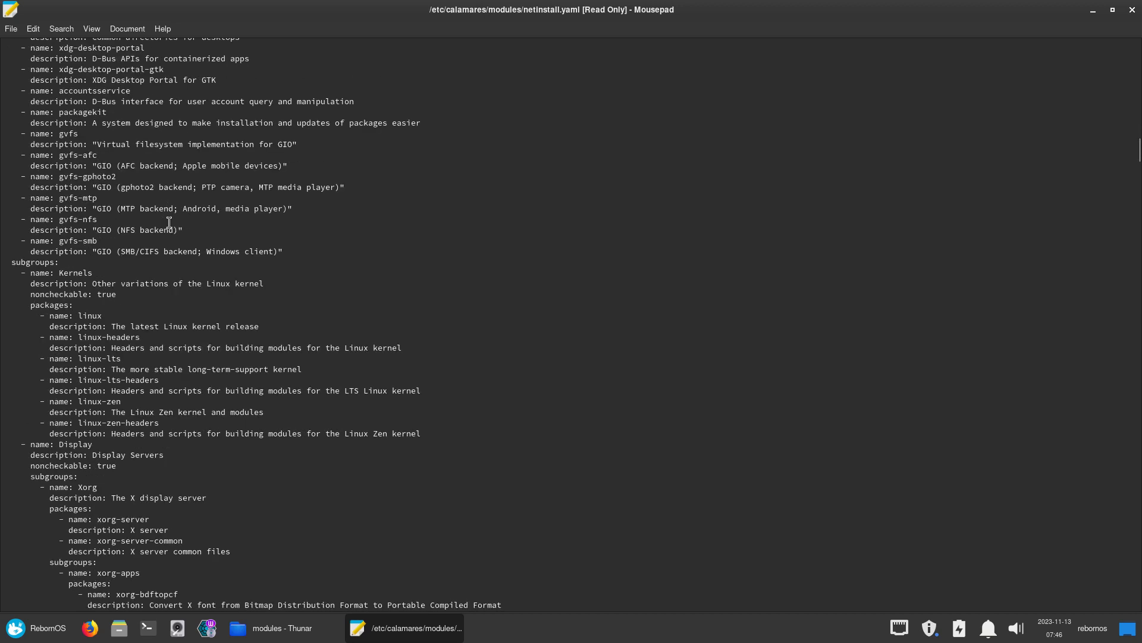
double_click(102, 294)
drag(158, 424, 74, 423)
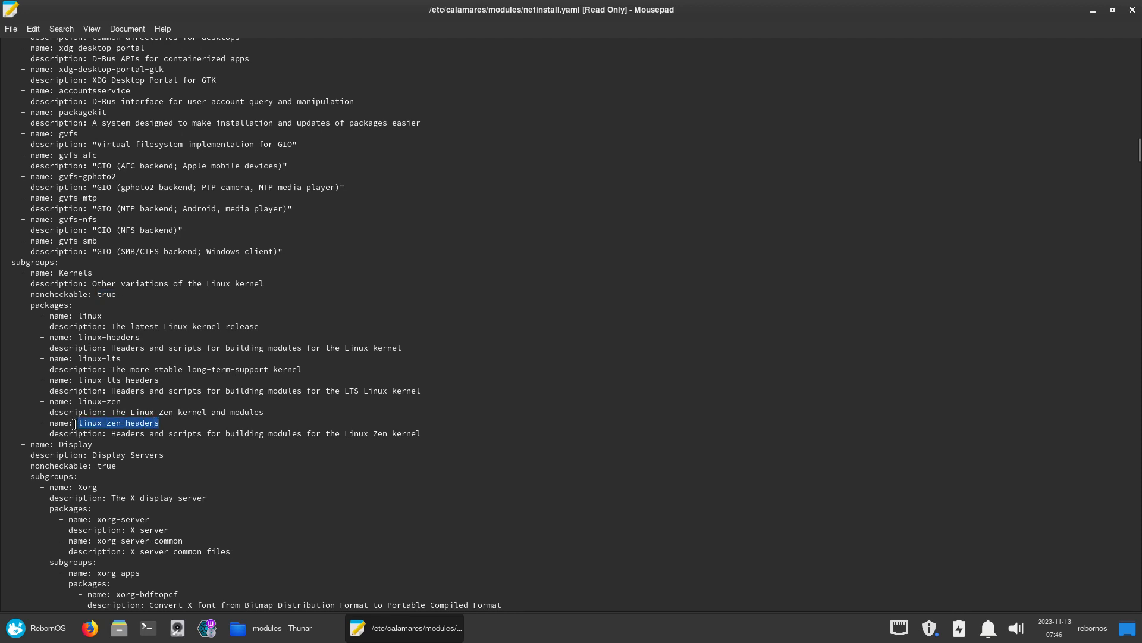
click(148, 628)
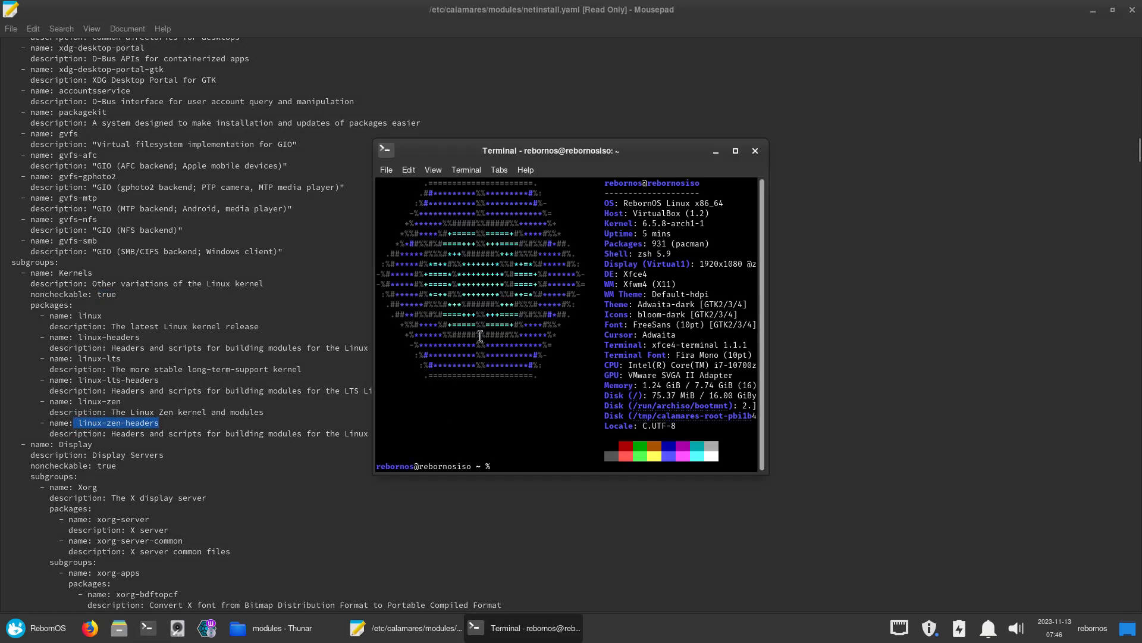
Run ls /boot, which prints nothing, and close the terminal
text(ls /boot/)
key(Return)
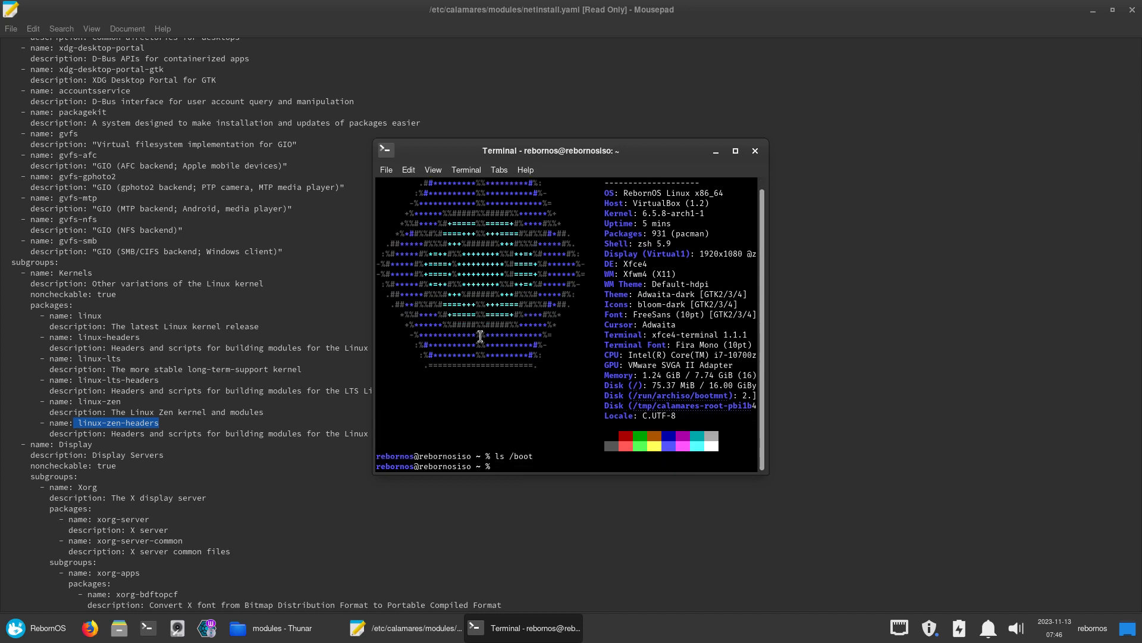
click(755, 152)
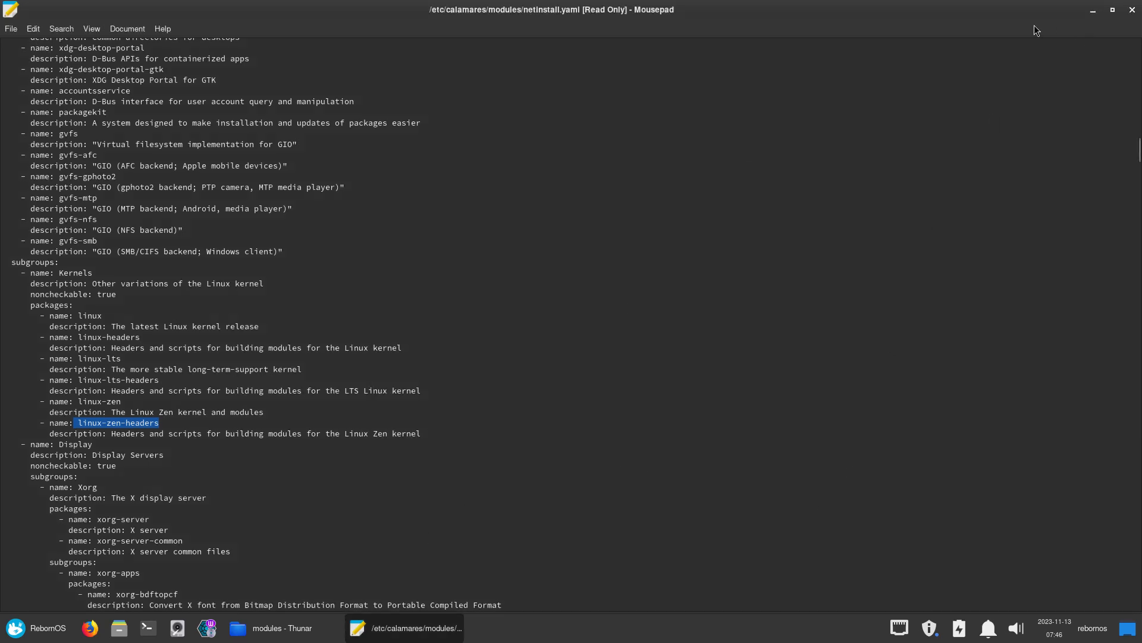
Move the editor aside and choose Restart System on the Installation Completed page
drag(1034, 25, 729, 27)
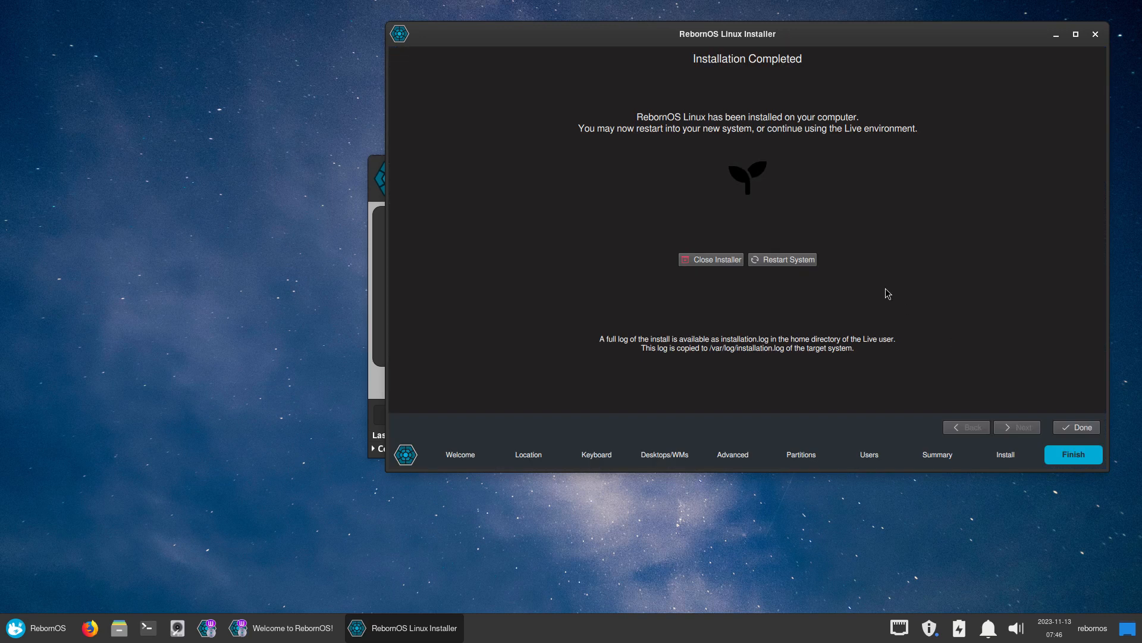
click(795, 259)
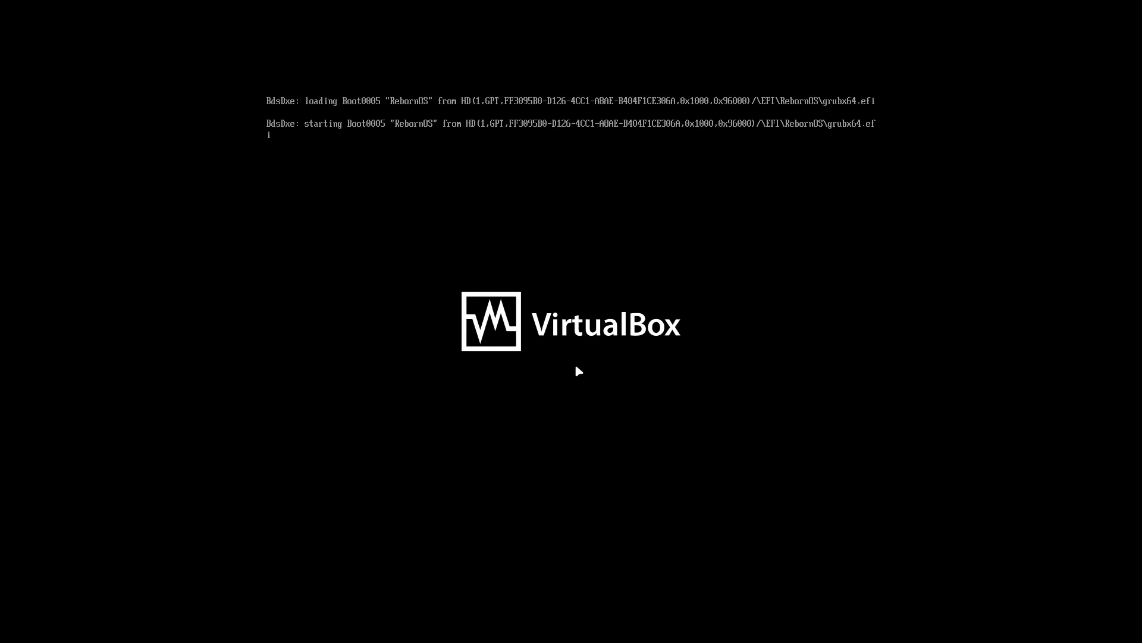
Boot the default RebornOS GRUB entry immediately
key(Return)
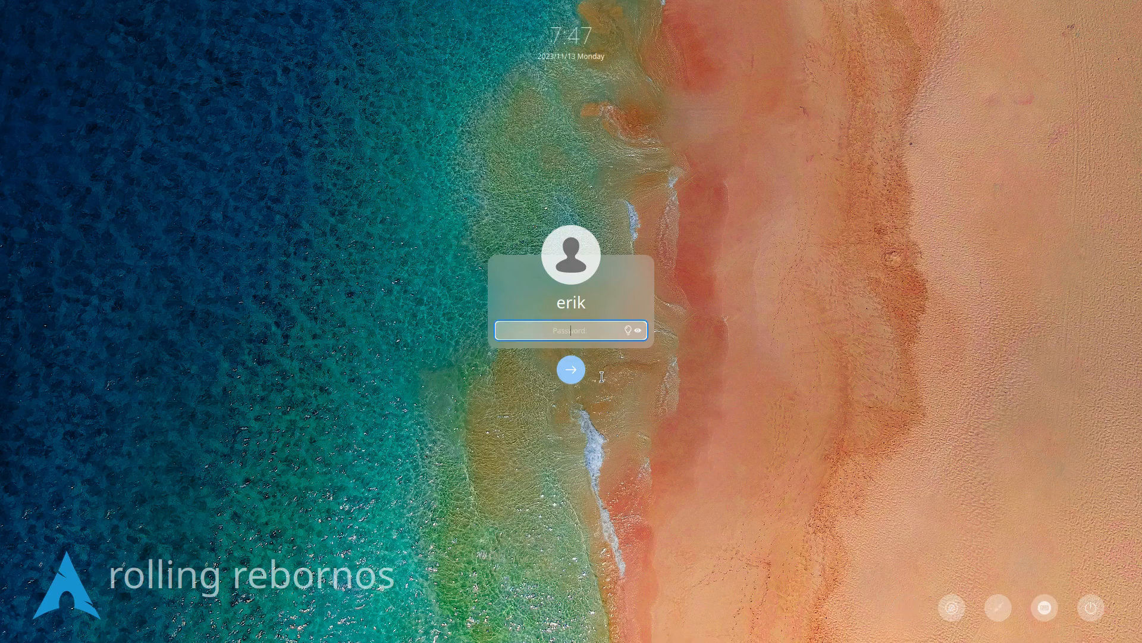
Enter the account password at the Deepin login screen and submit it
text(••••)
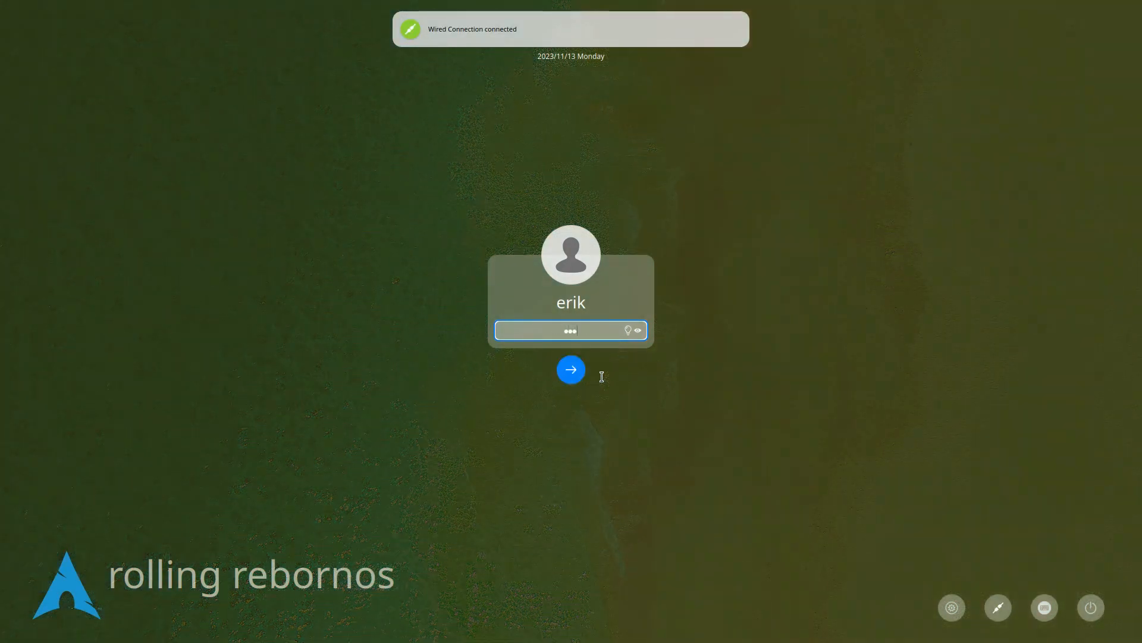
key(Return)
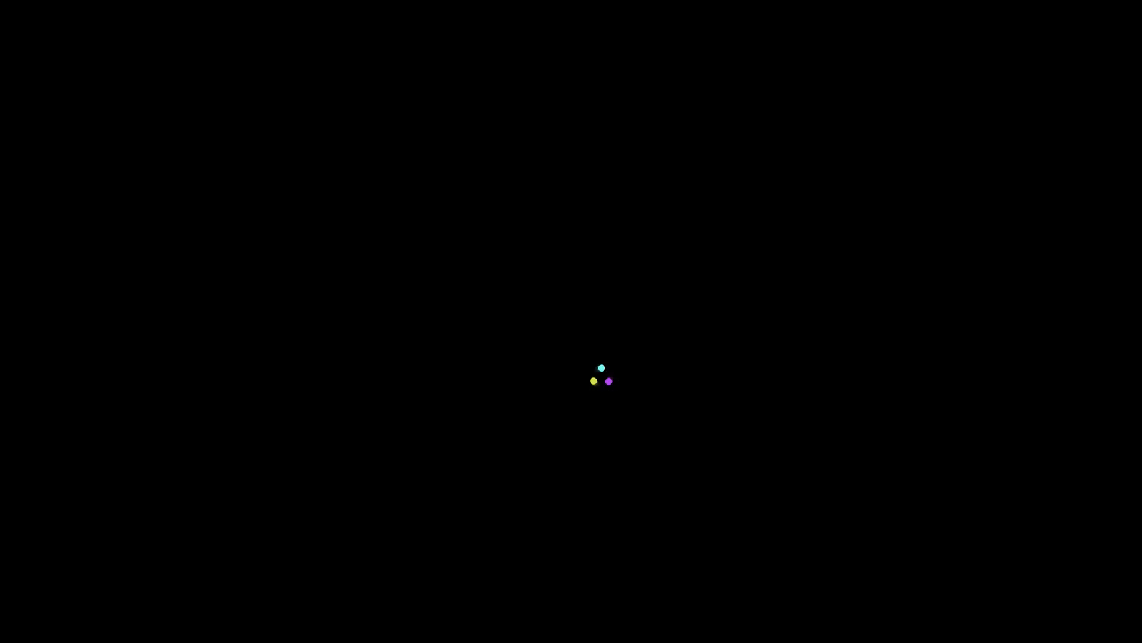